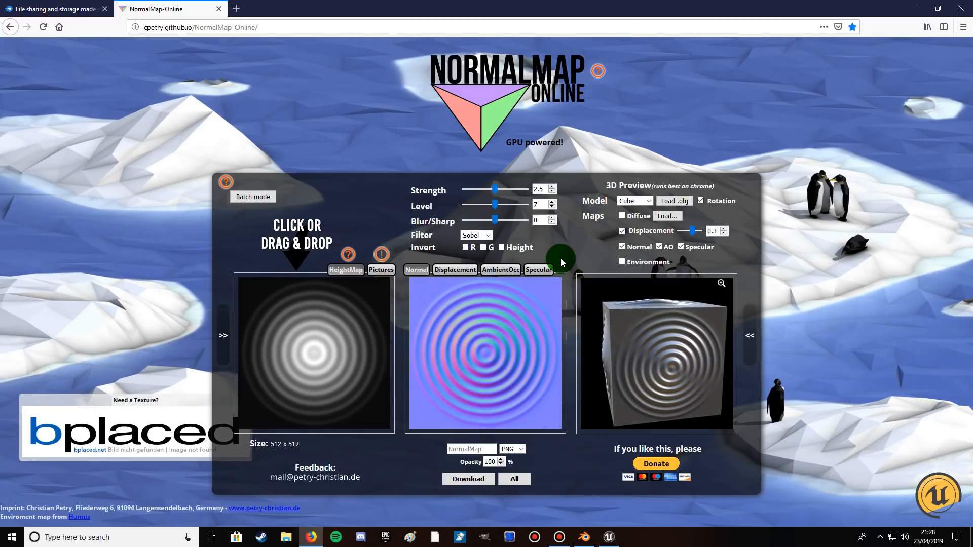
Load BrickWall1.jpg as the diffuse texture of the 3D preview cube.
click(663, 217)
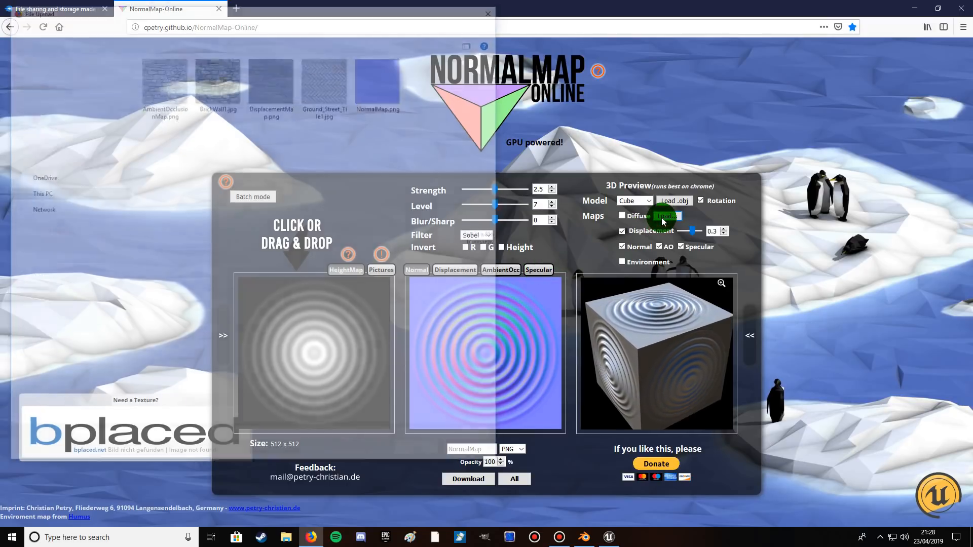
double_click(217, 80)
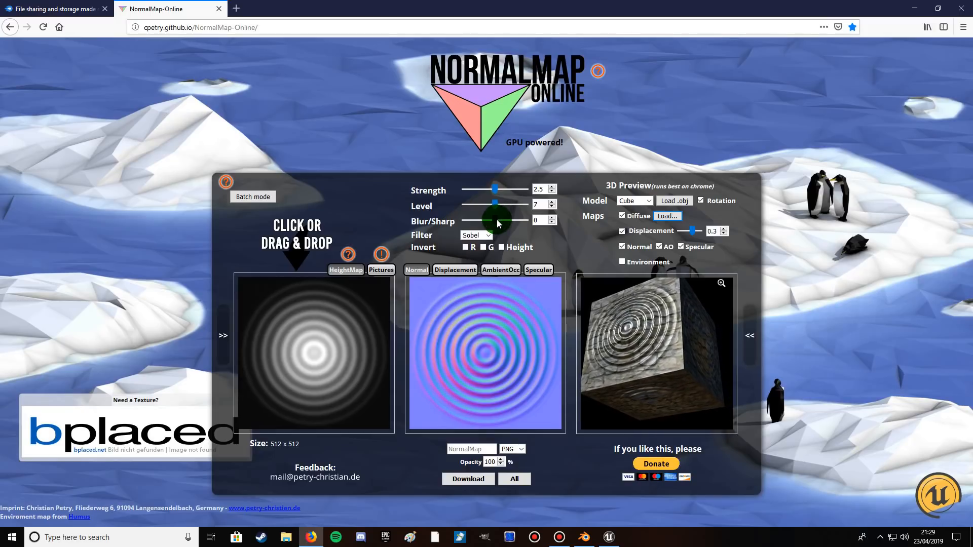
Look through the displacement, ambient occlusion and specular maps and their settings.
click(450, 269)
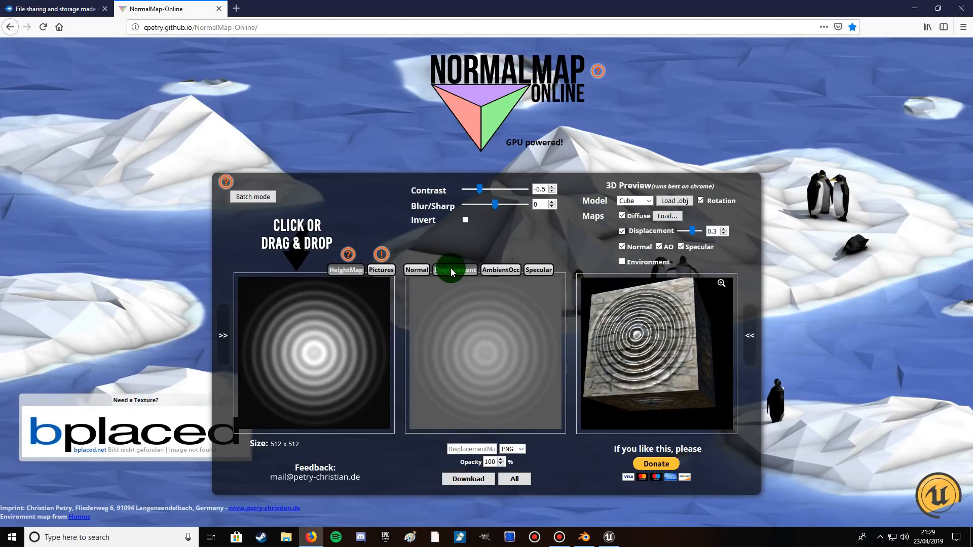
click(499, 269)
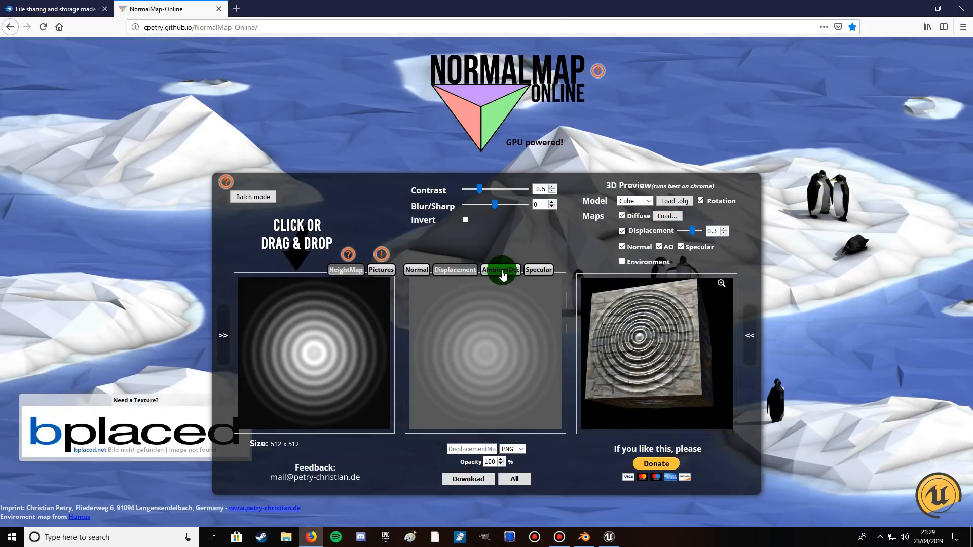
click(533, 271)
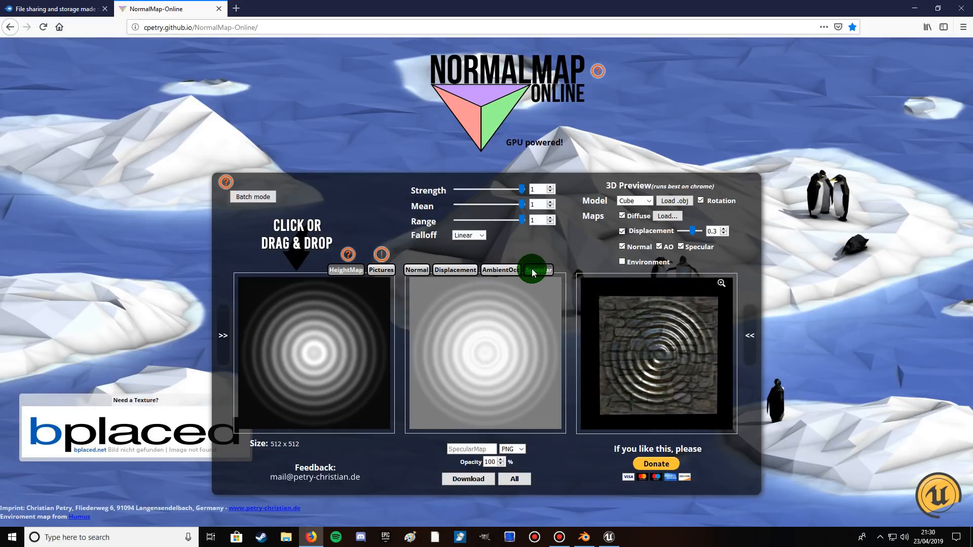
click(661, 218)
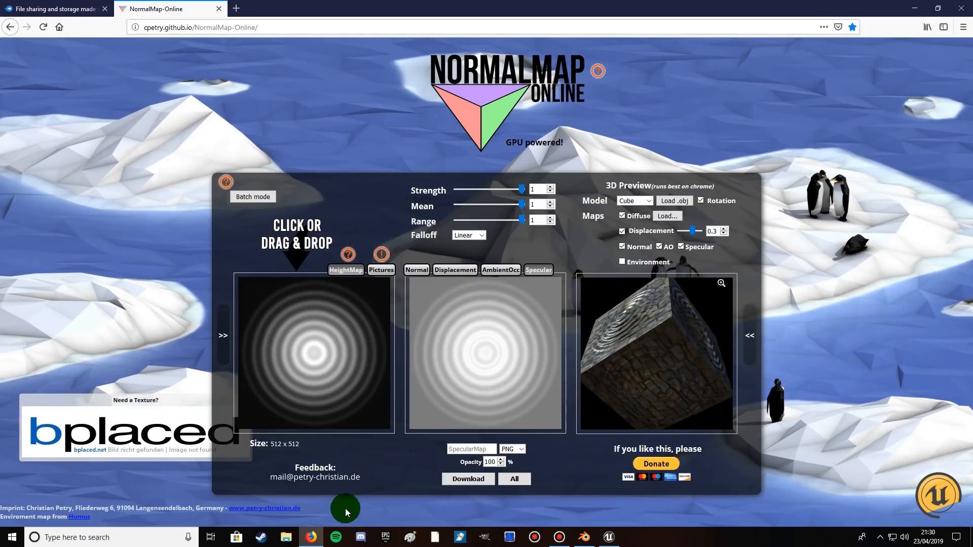
Load BrickWall1.jpg from the Unreal Tutorial Downloads folder as the height map image.
click(287, 540)
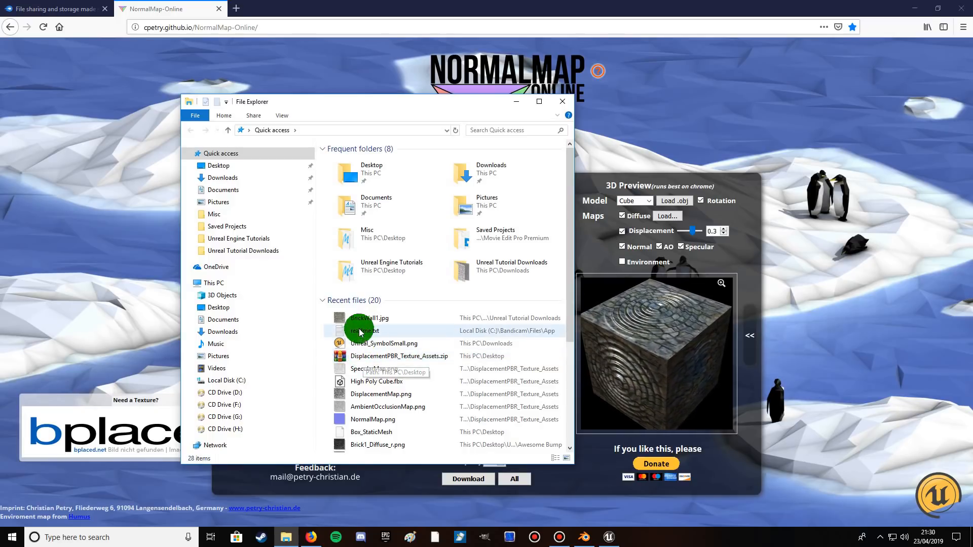
click(226, 252)
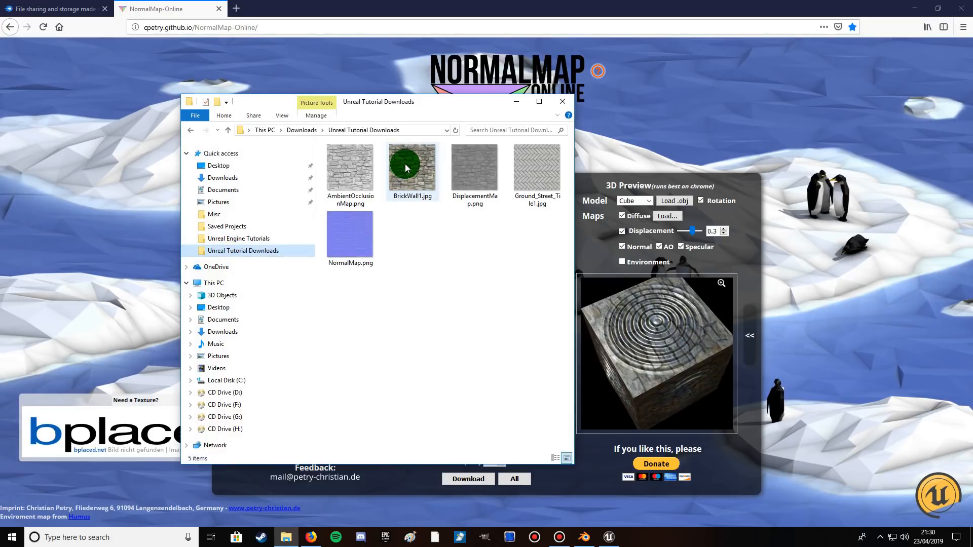
drag(414, 106, 173, 80)
drag(146, 142, 339, 352)
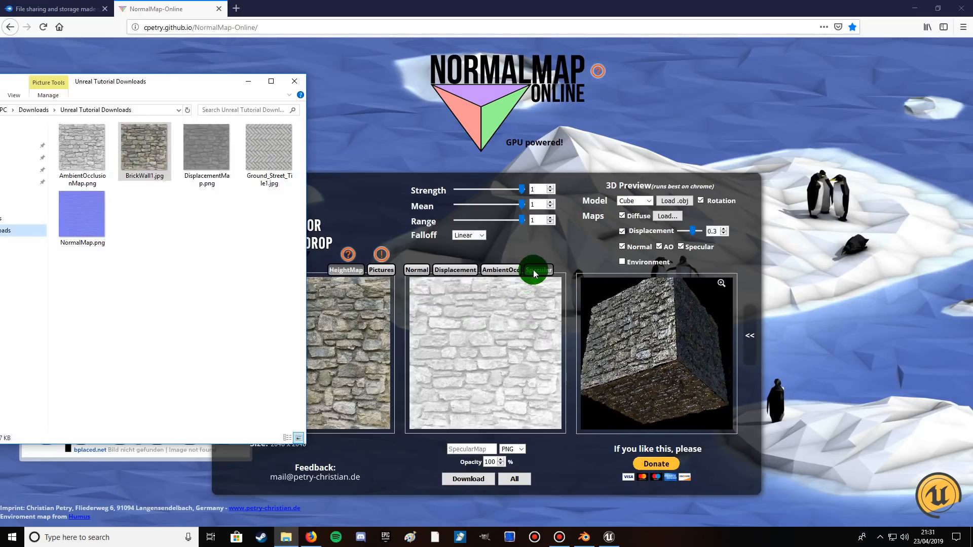
Turn off the preview's Specular and AO maps and set the normal map's Strength to 5, Level to 10 and Blur/Sharp to 5.
click(415, 271)
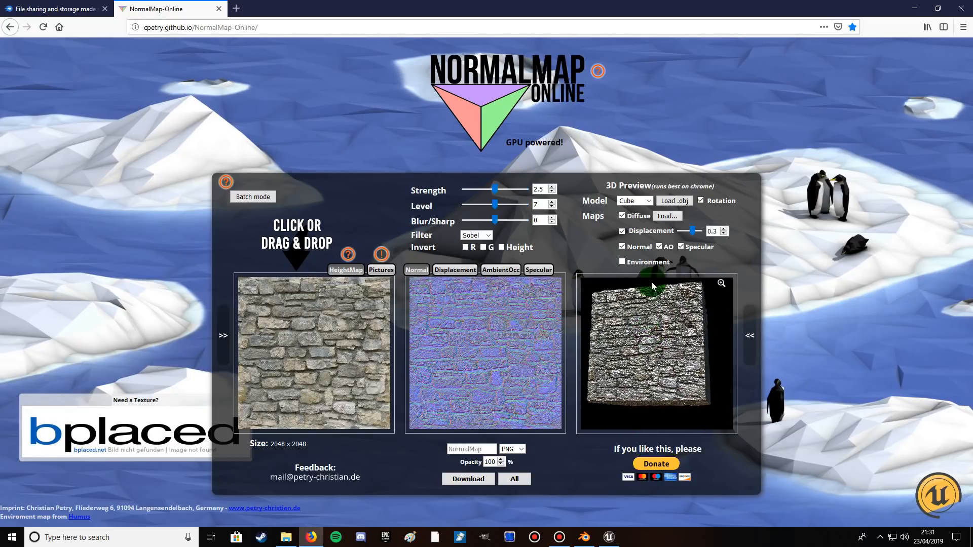
click(683, 247)
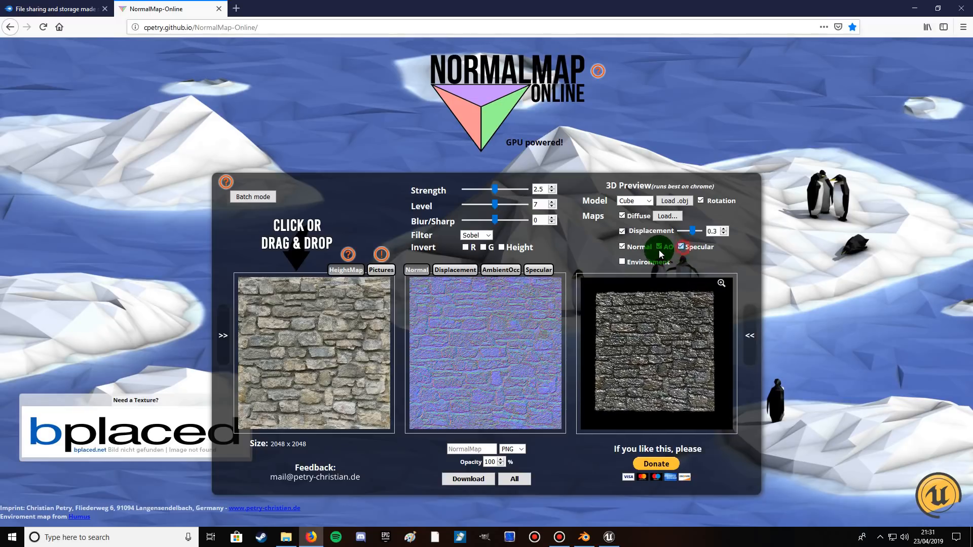
click(659, 247)
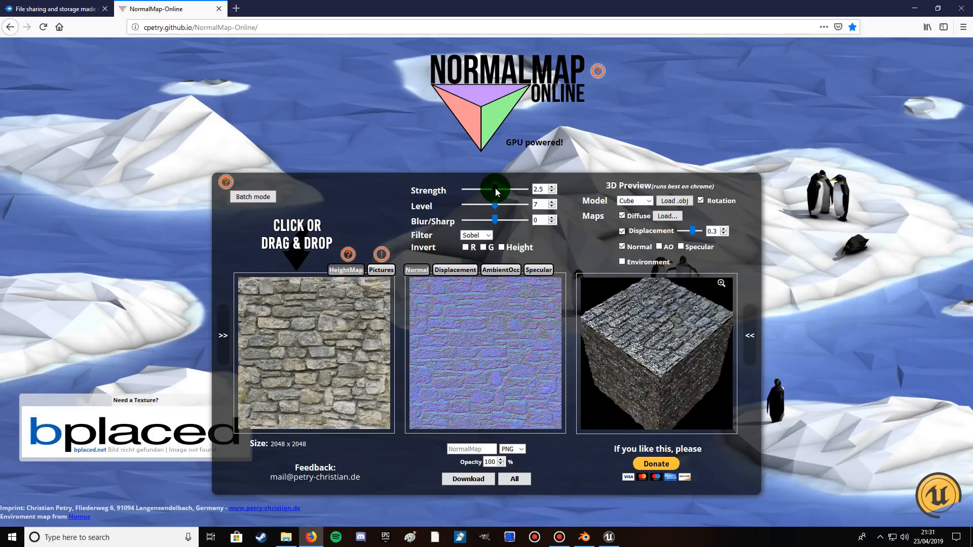
drag(495, 189, 499, 221)
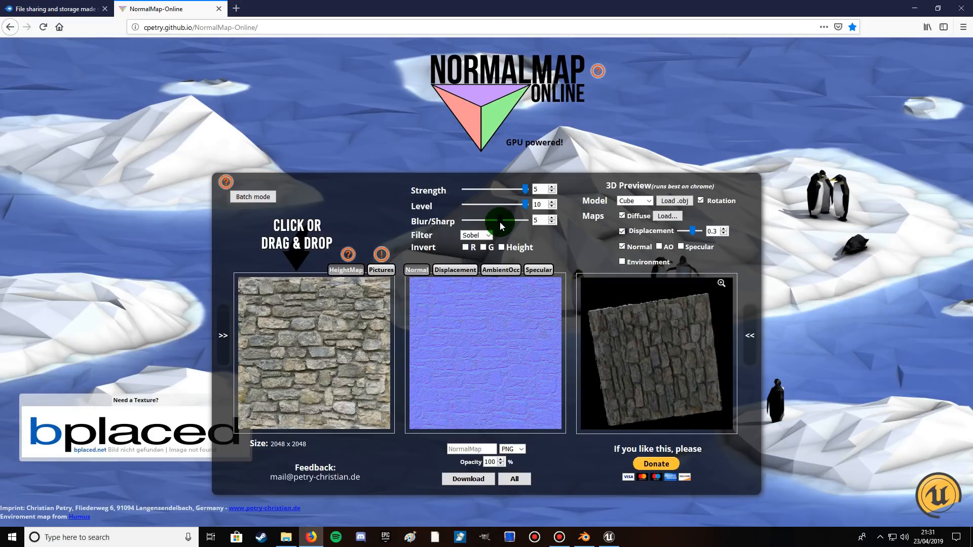
drag(681, 342, 644, 360)
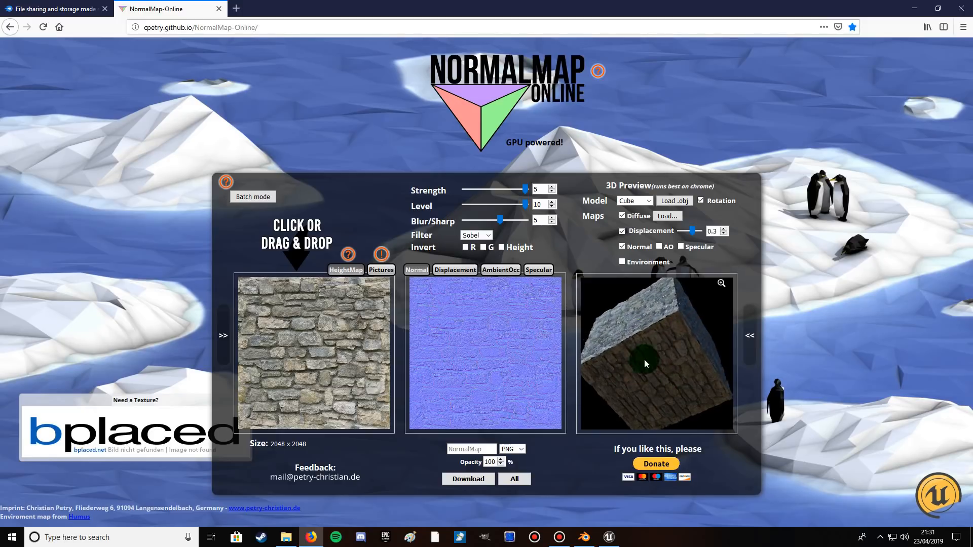
Download the normal map as a PNG file and check it in the browser's download list.
click(521, 450)
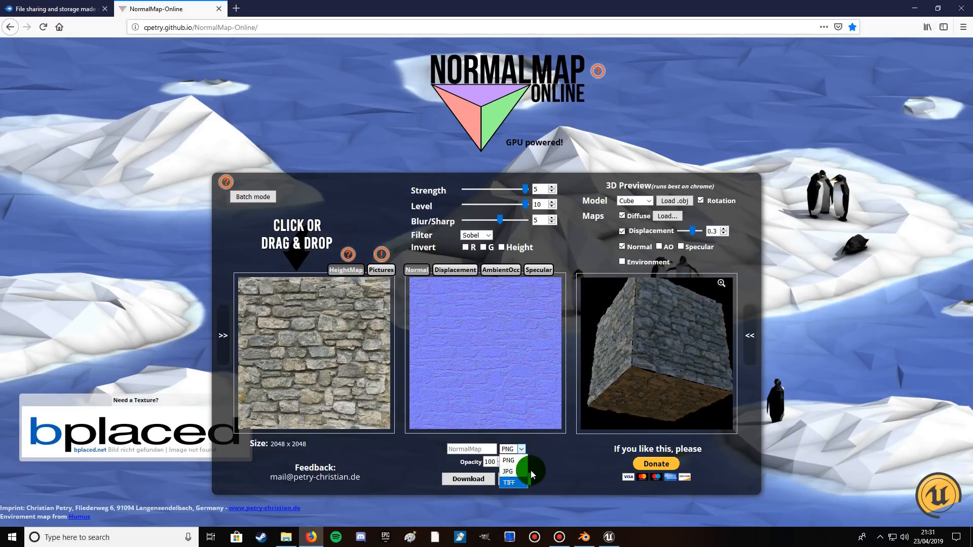
click(544, 451)
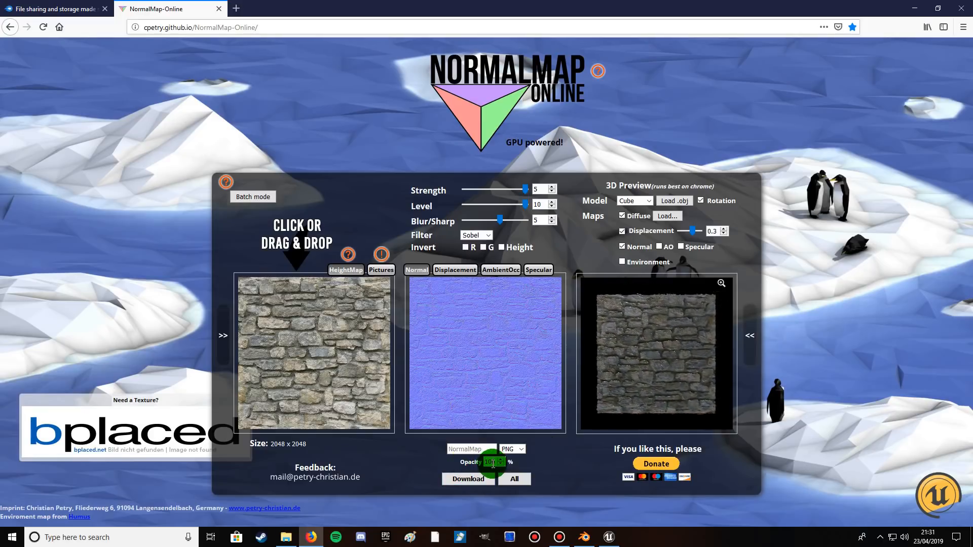
click(473, 479)
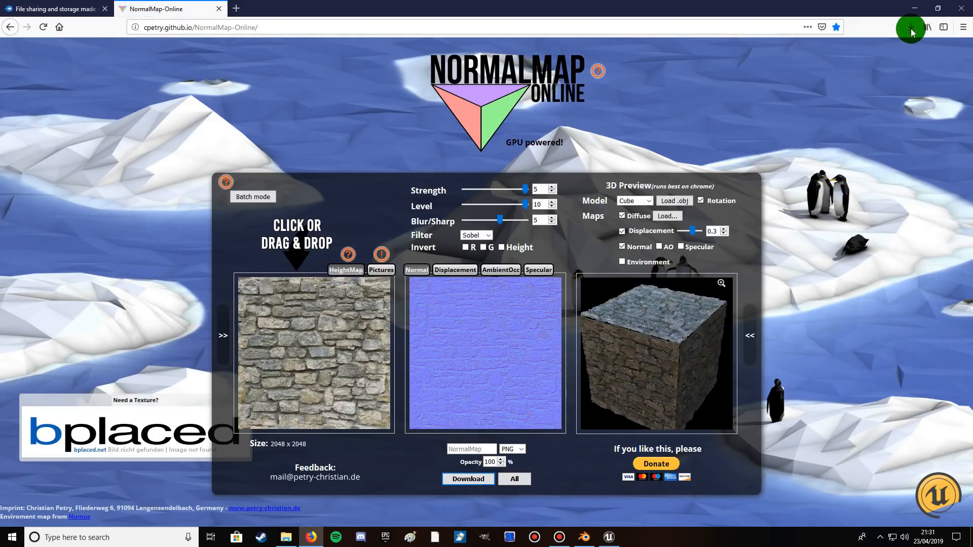
click(910, 30)
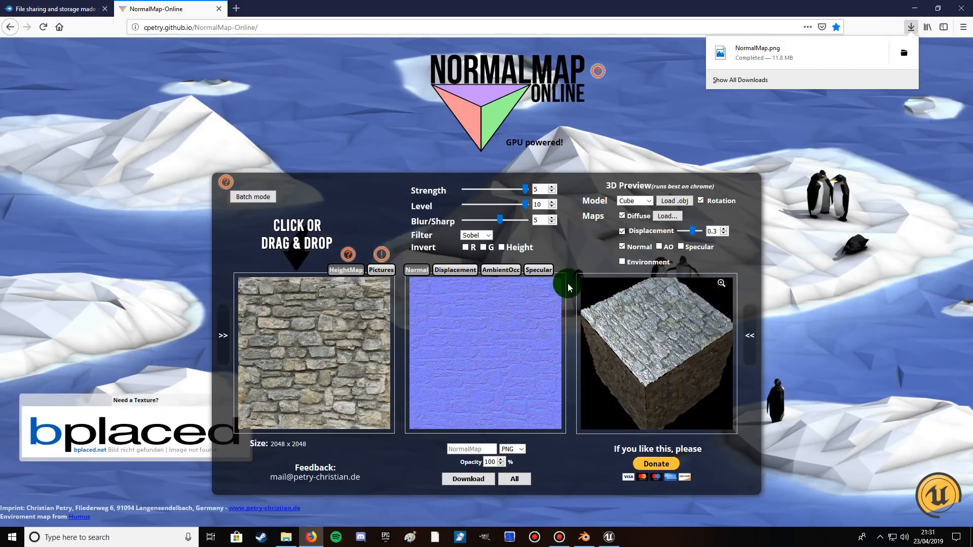
click(489, 342)
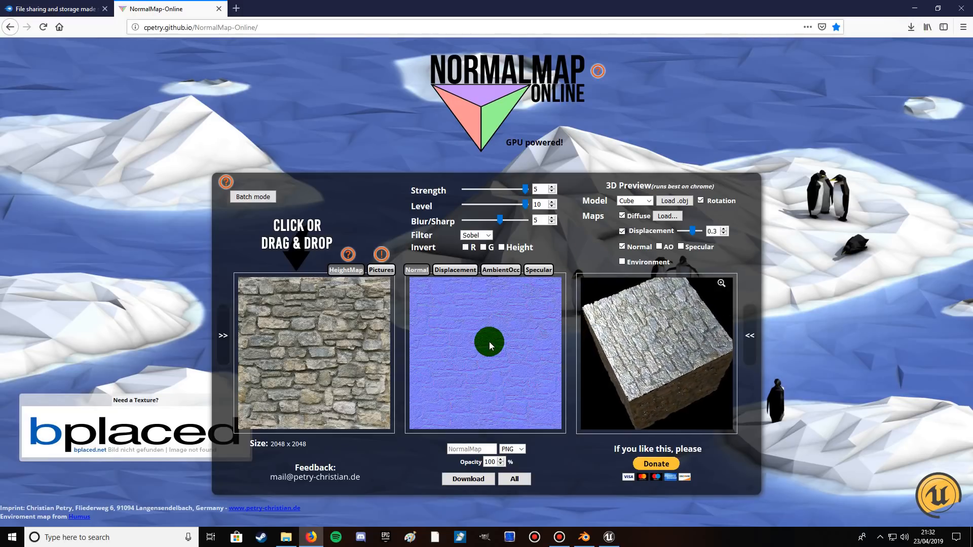
Set the ambient occlusion map's Strength to 1 and preview the cube with AO on and Normal off.
click(497, 272)
drag(494, 188, 563, 188)
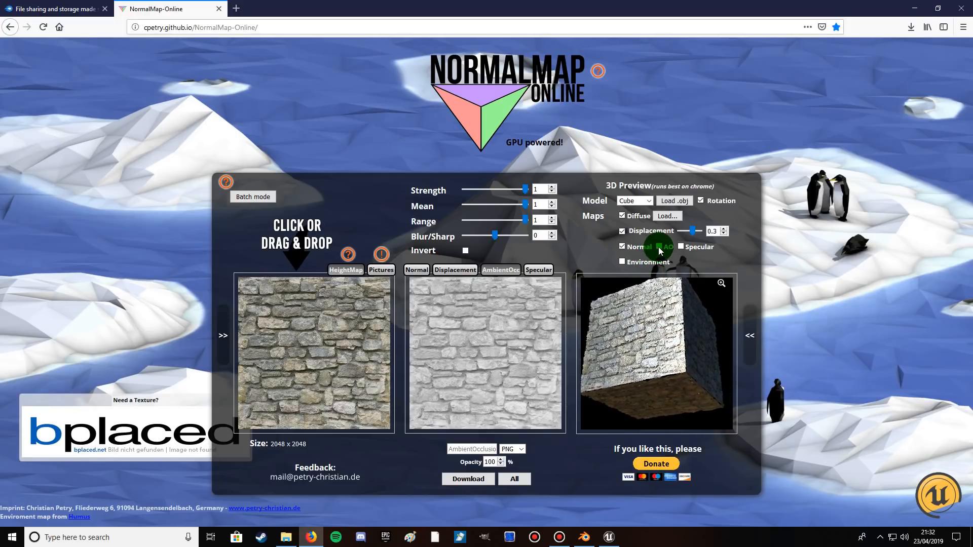
click(621, 248)
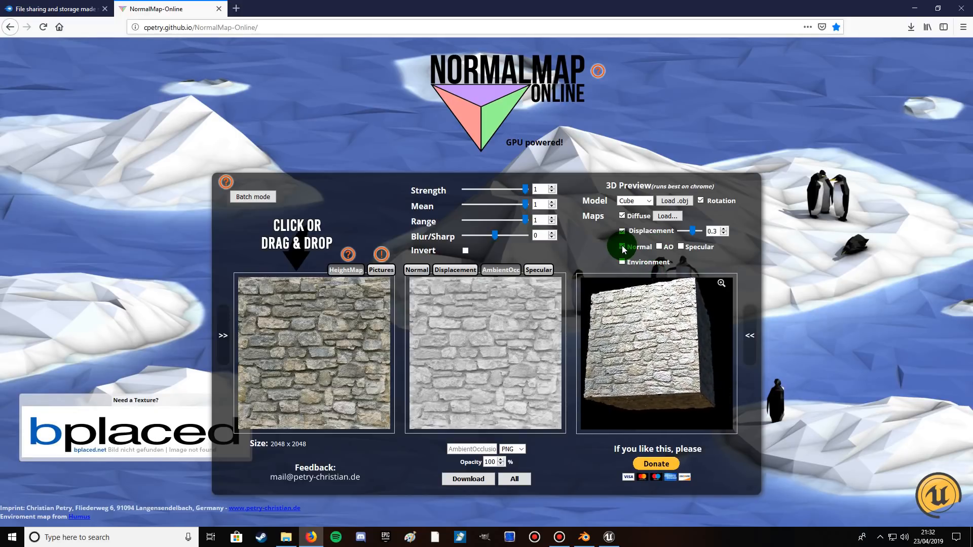
click(658, 247)
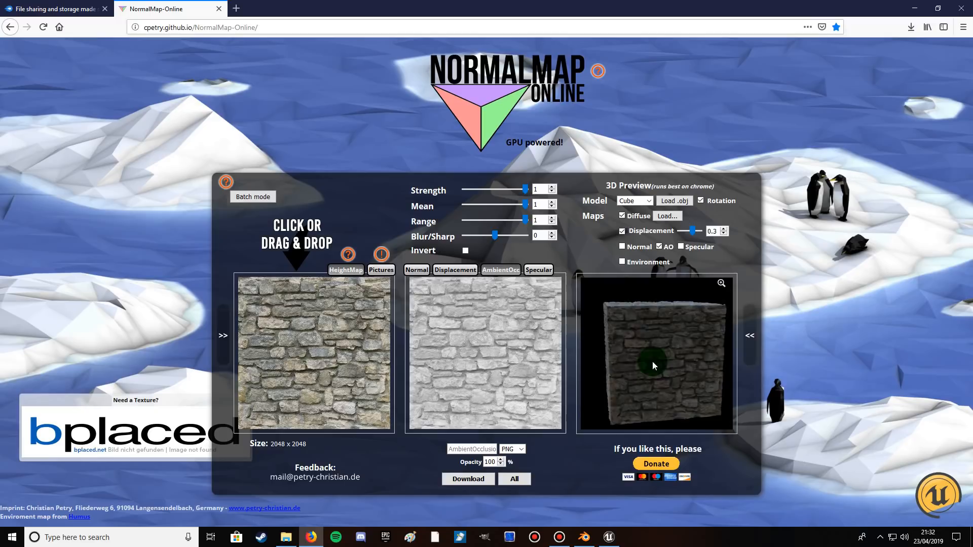
Download the ambient occlusion map as PNG and check it in the browser's download list.
click(496, 269)
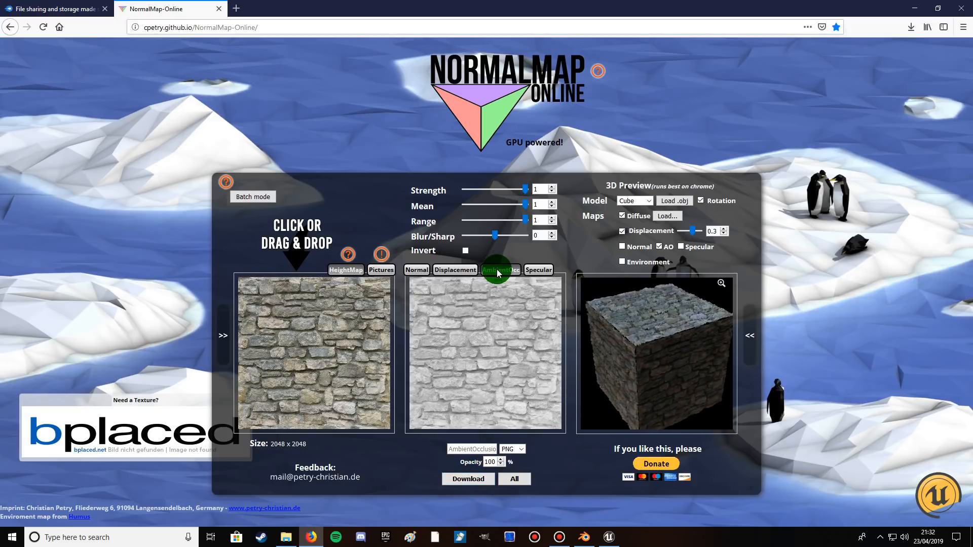
click(468, 479)
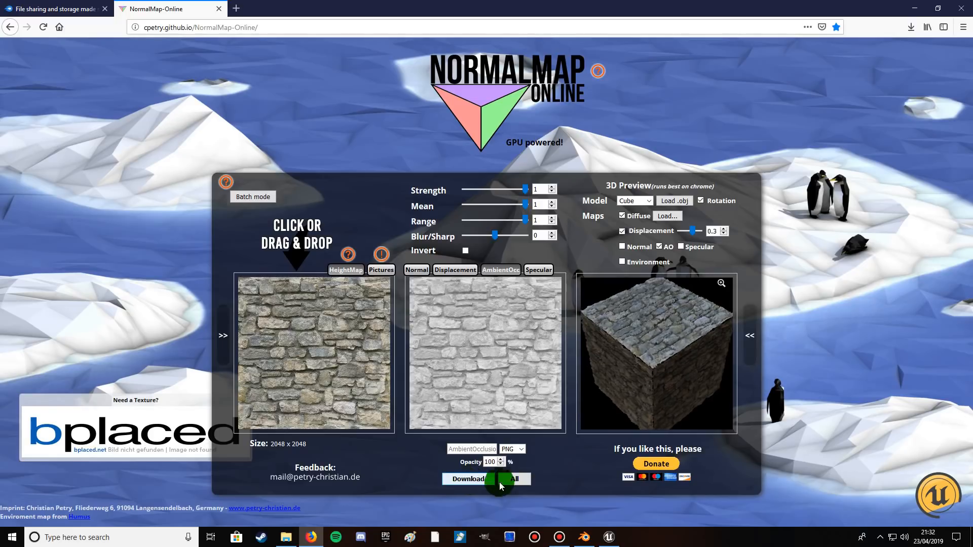
click(910, 28)
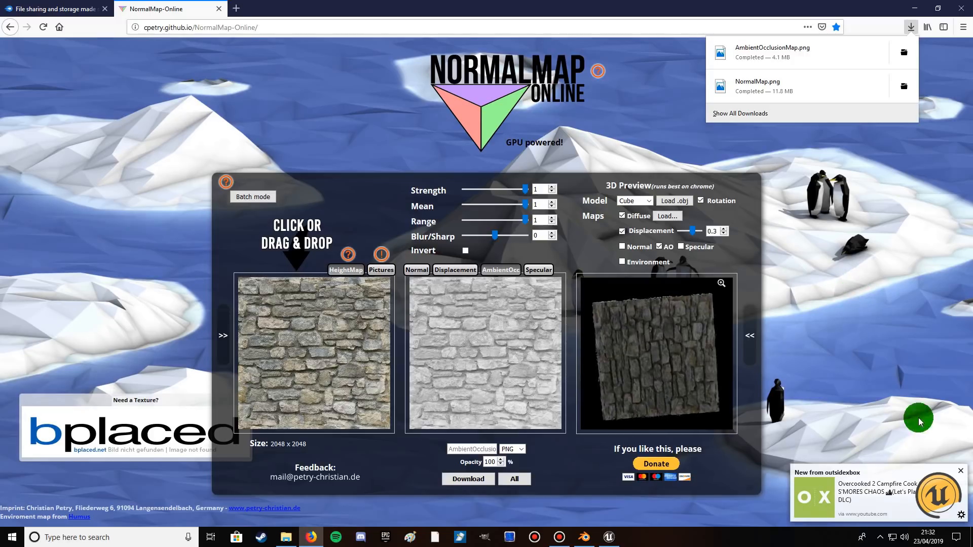
click(964, 473)
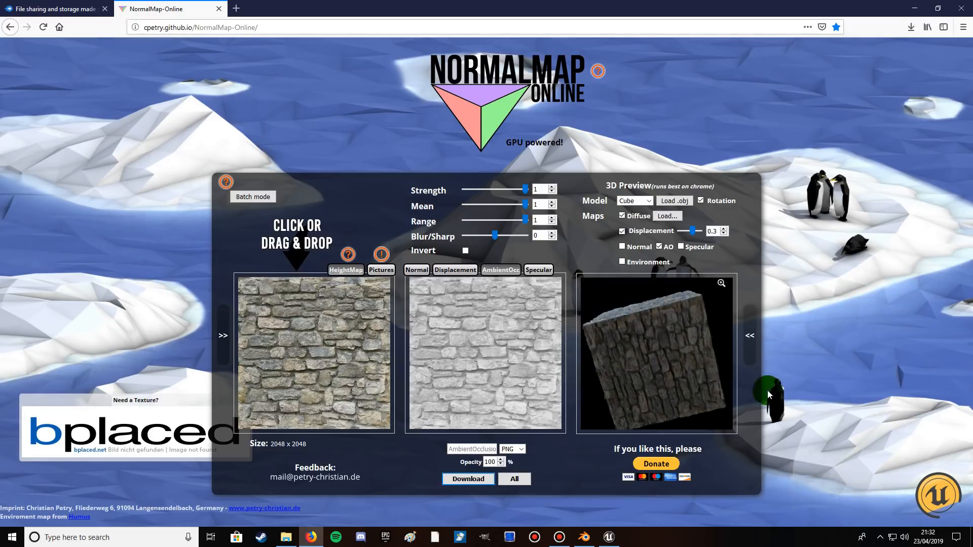
Show the displacement map, turn off AO in the preview and set the preview's Displacement amount to .325.
drag(608, 318, 641, 330)
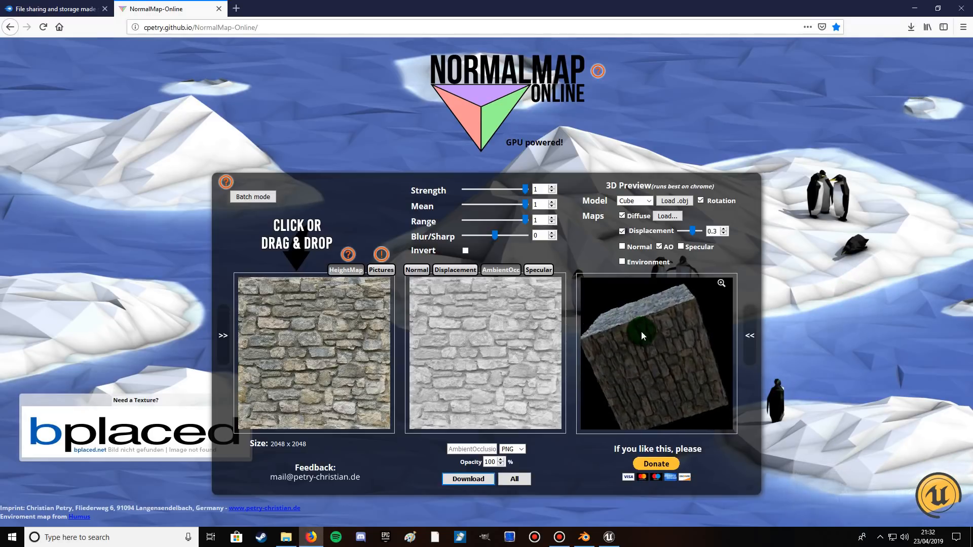
click(458, 273)
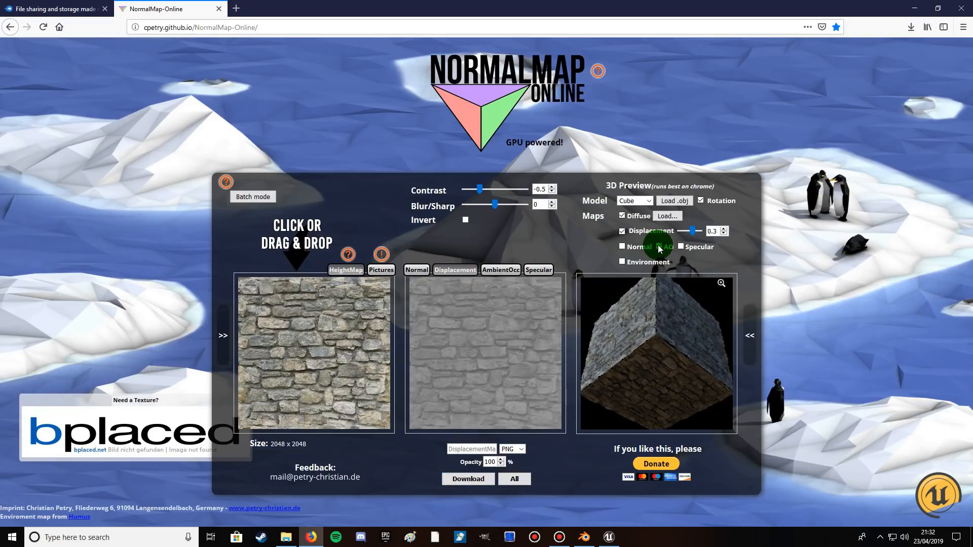
click(624, 262)
click(622, 231)
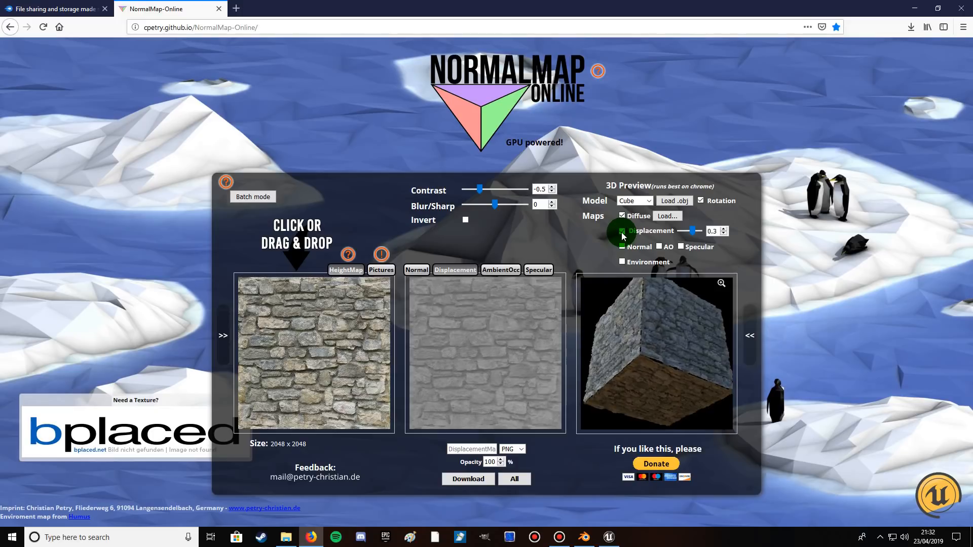
click(715, 232)
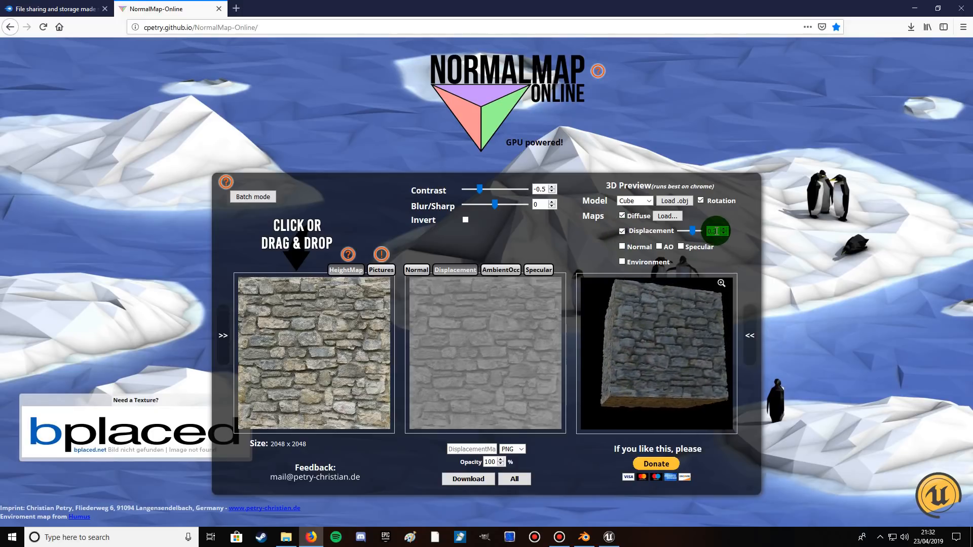
text(25)
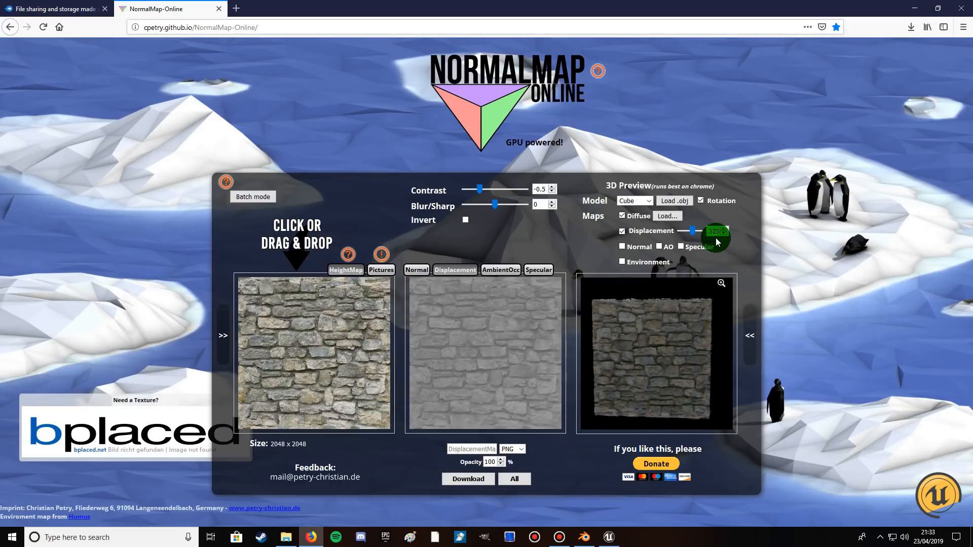
click(537, 233)
Try different Contrast values for the displacement map and settle on 0.25.
drag(479, 188, 503, 191)
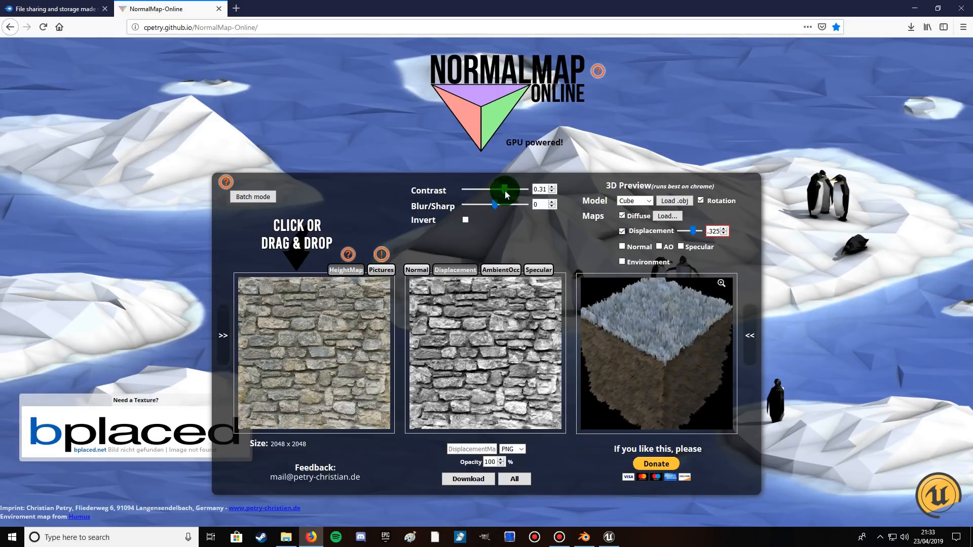
drag(505, 191, 490, 191)
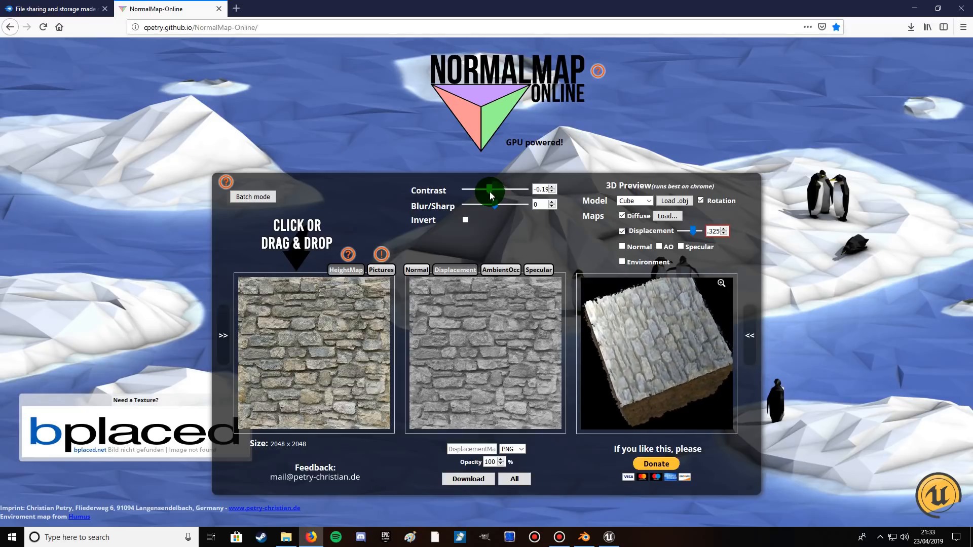
drag(490, 191, 503, 193)
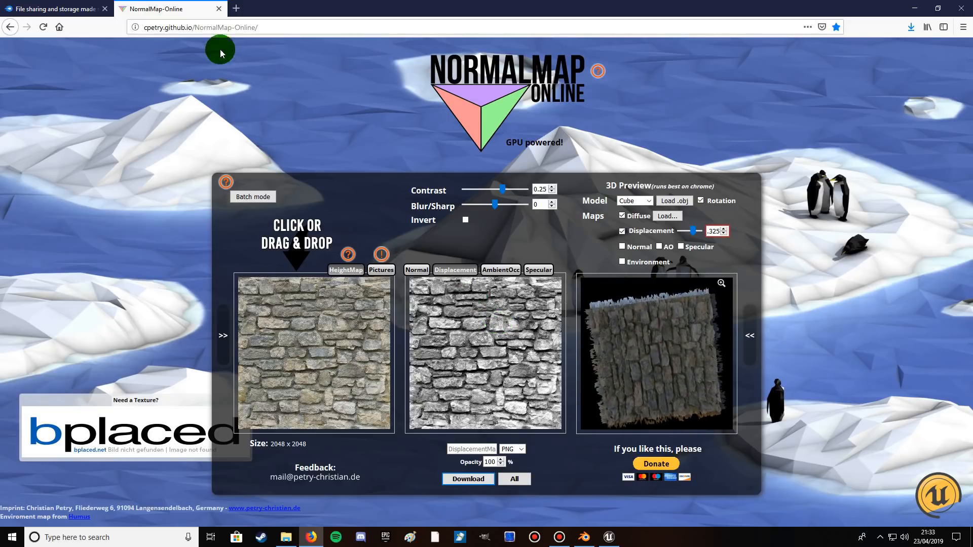
Close the NormalMap-Online page.
click(220, 10)
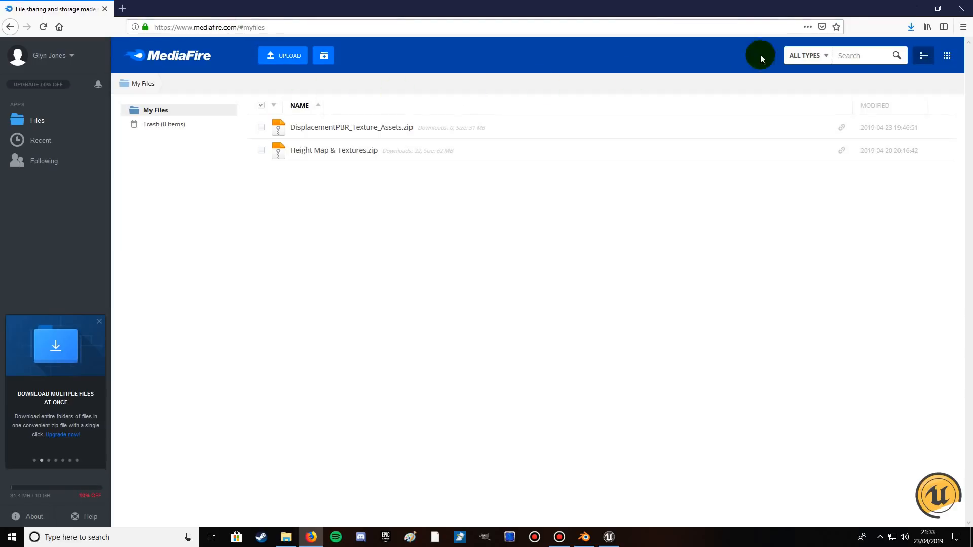
Leave the browser, close the Unreal Tutorial Downloads folder and extract the desktop's DisplacementPBR_Texture_Assets.zip into its own folder.
click(913, 8)
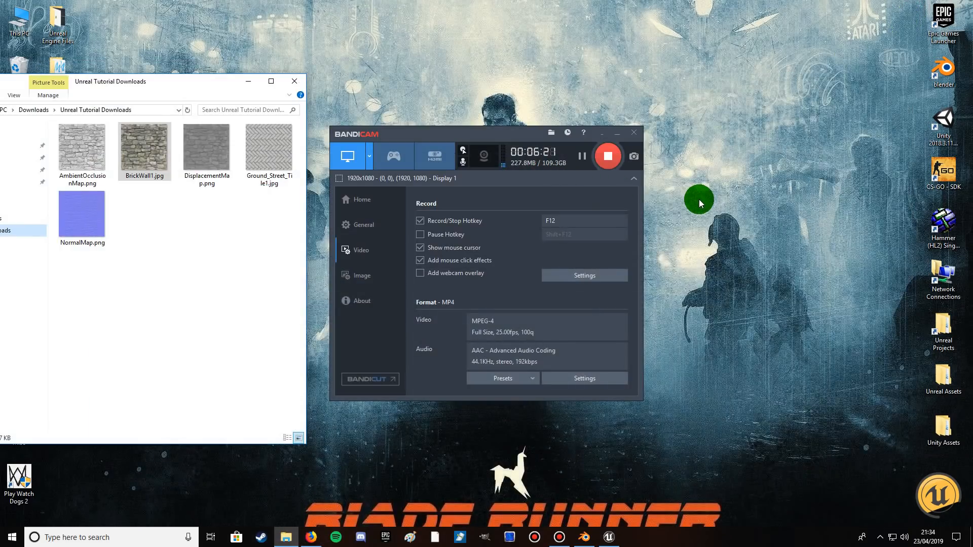
click(296, 81)
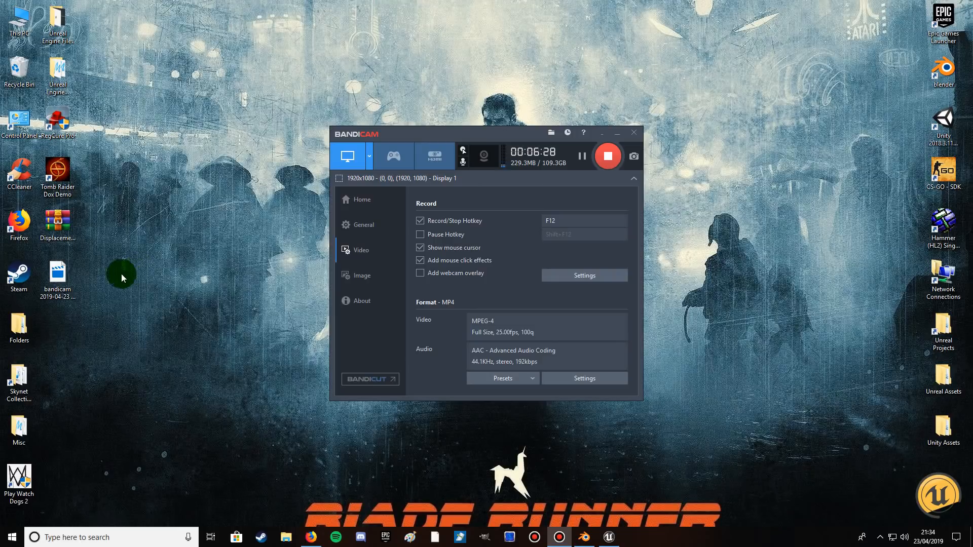
click(60, 220)
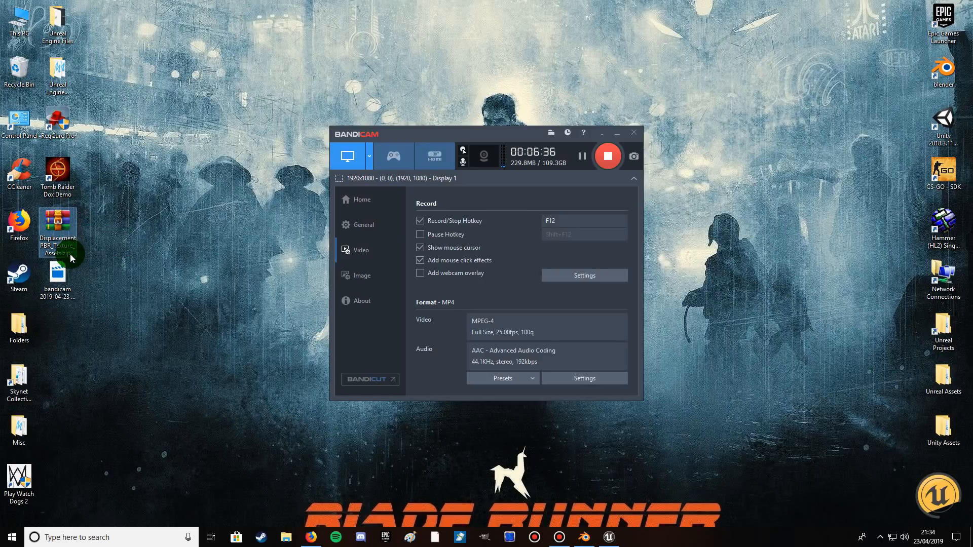
right_click(61, 223)
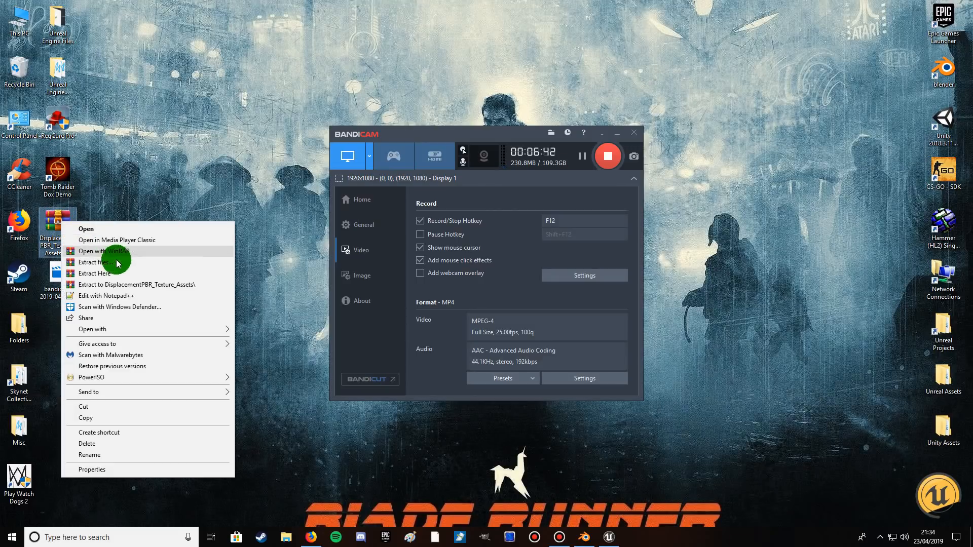
click(117, 286)
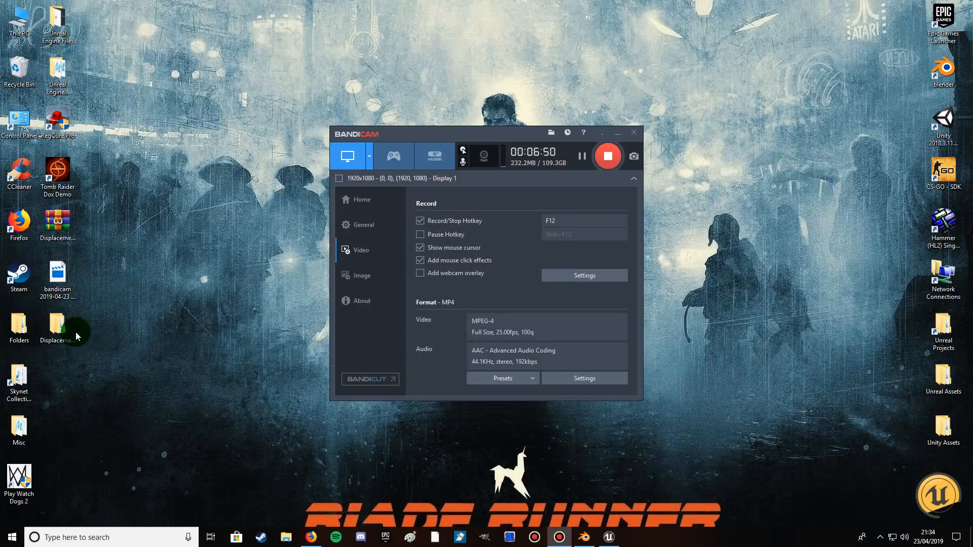
Switch to Unreal Editor and import the extracted DisplacementPBR_Texture_Assets folder from the desktop into the Displacement_PBR_Tutorial content folder.
click(57, 327)
drag(57, 327, 242, 427)
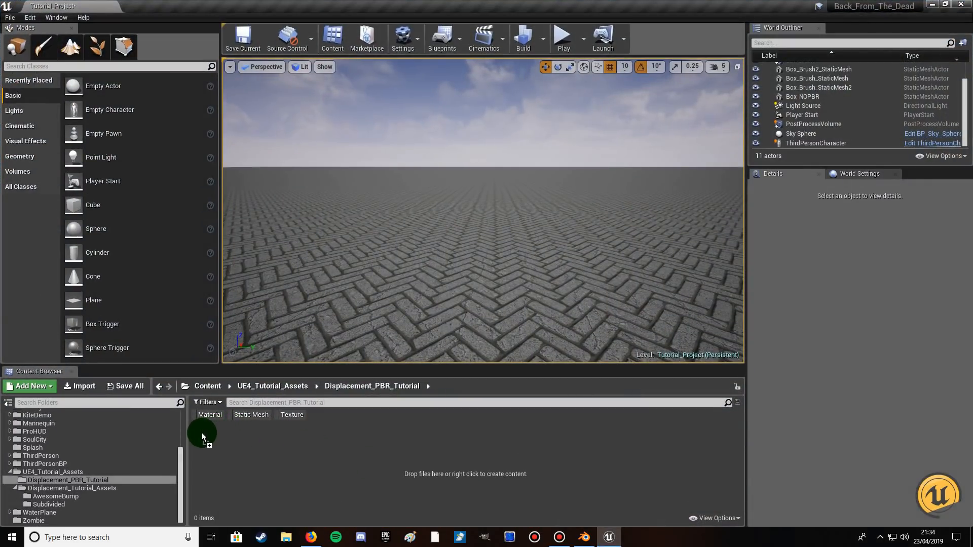
drag(201, 433, 208, 427)
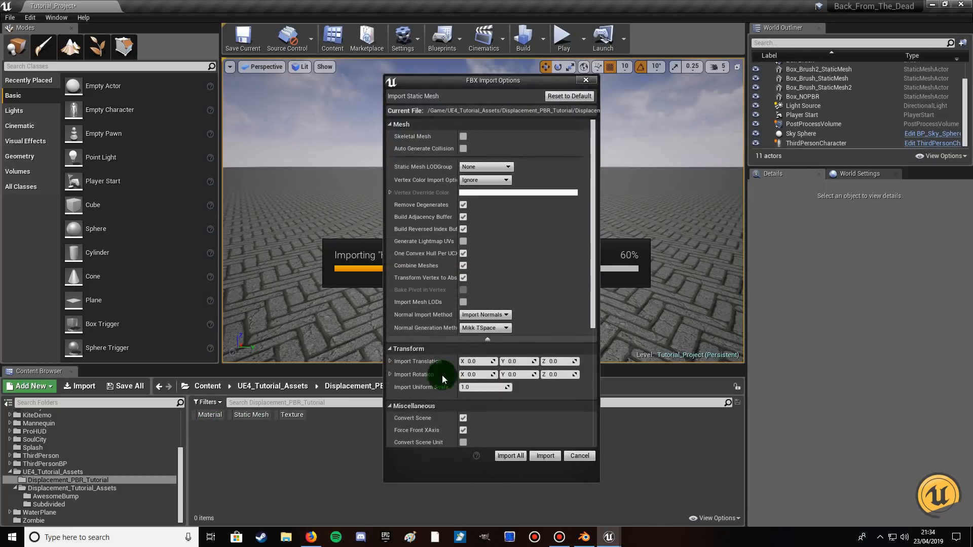
Turn off Generate Lightmap UVs, import all files with the same FBX settings and close the Message Log.
click(463, 241)
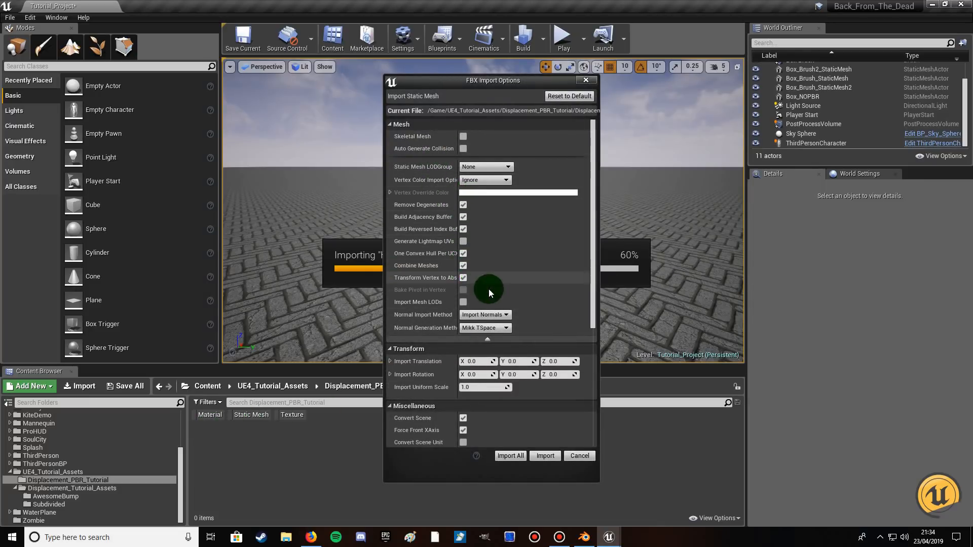
scroll(494, 297, down, 1)
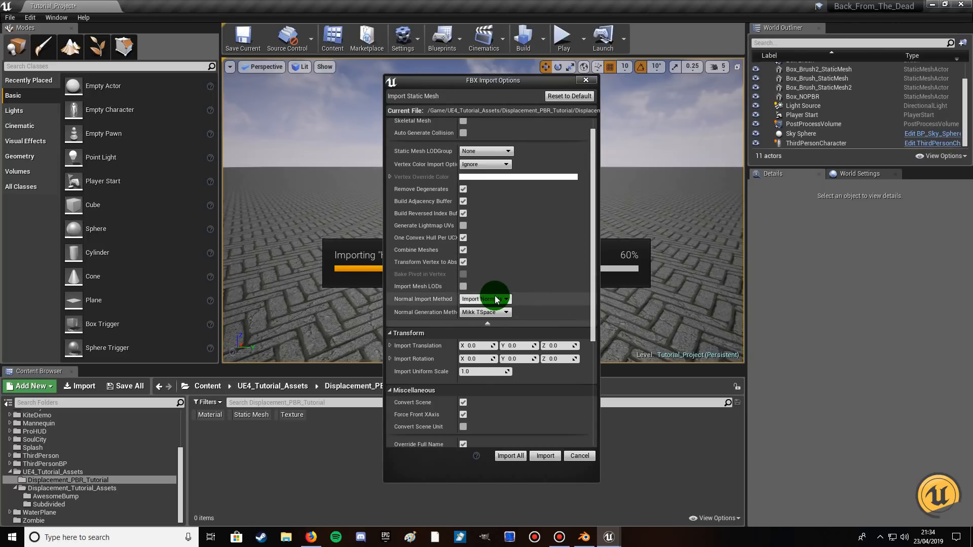
scroll(496, 299, down, 1)
scroll(495, 297, down, 10)
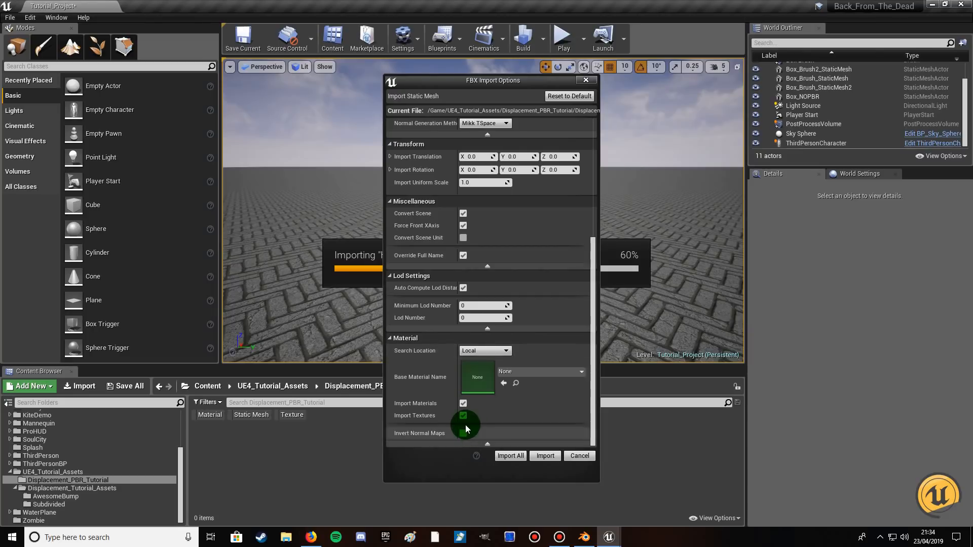
click(462, 415)
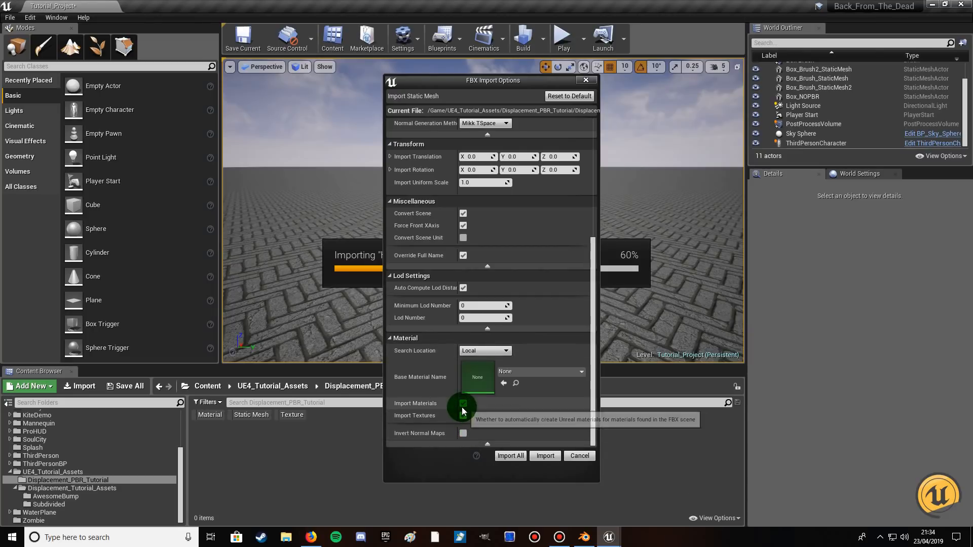
click(526, 458)
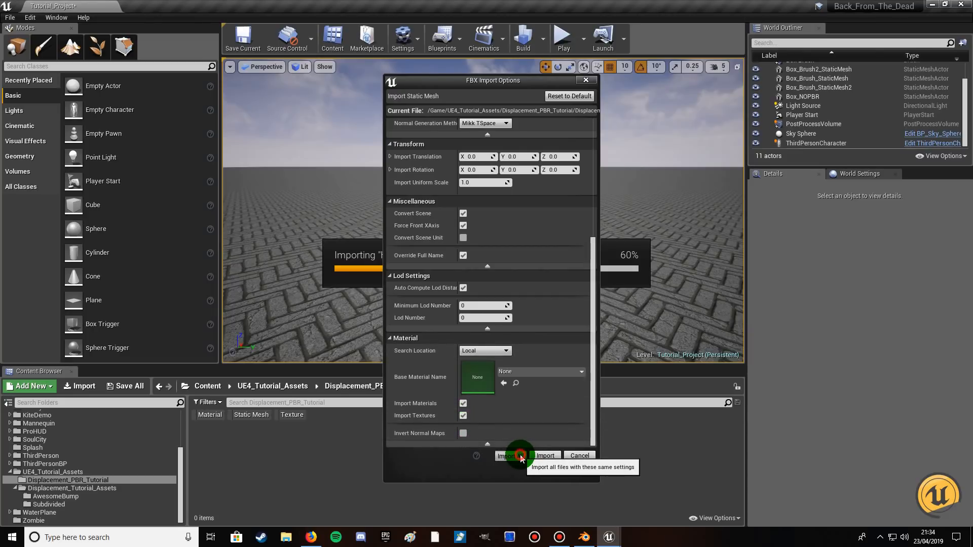
click(521, 455)
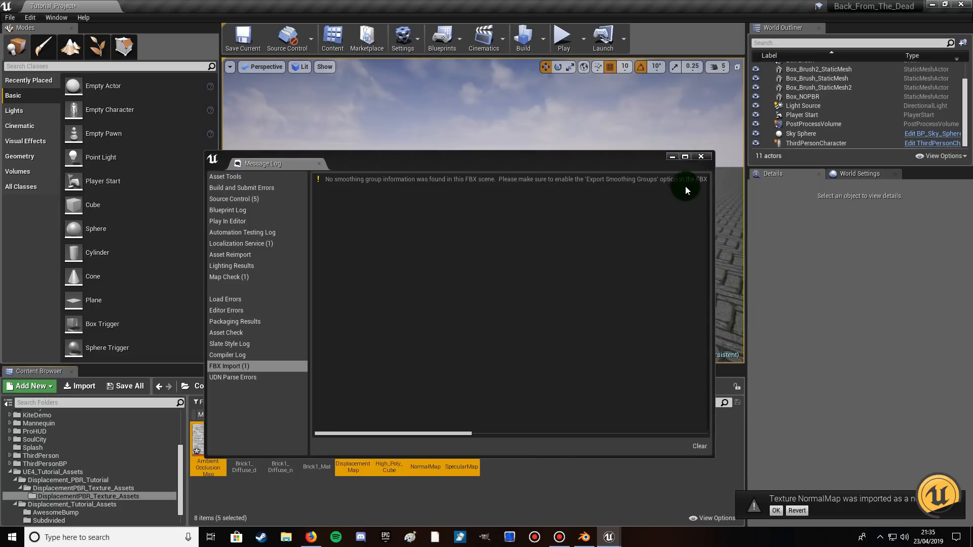
click(700, 157)
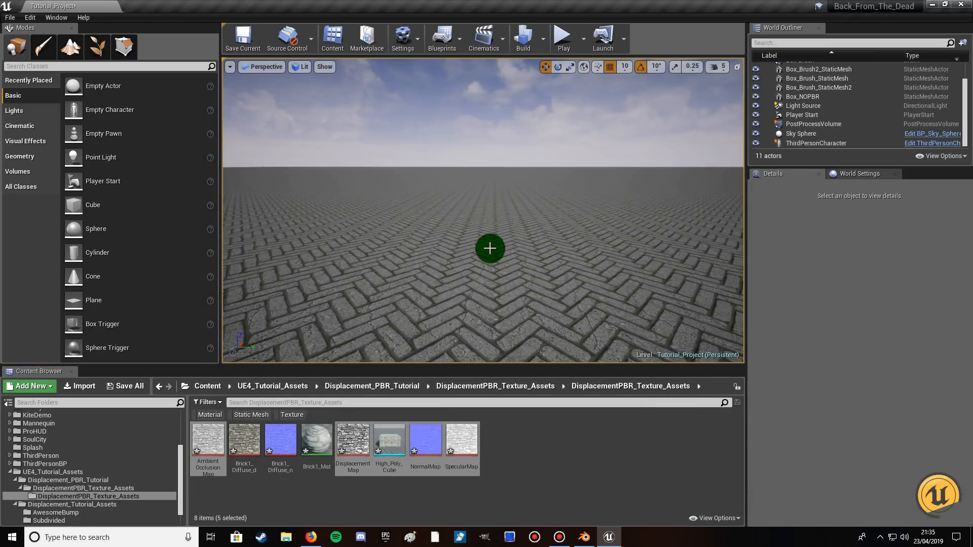
Place an additive Box geometry brush on the paved floor in the middle of the level view.
click(464, 226)
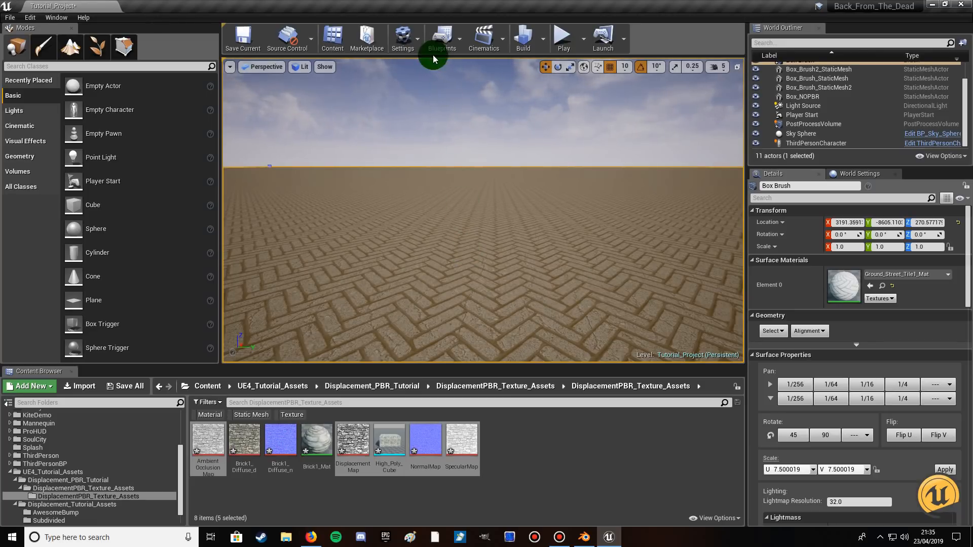
mouse_move(465, 189)
mouse_down()
mouse_move(462, 170)
mouse_move(472, 174)
mouse_up()
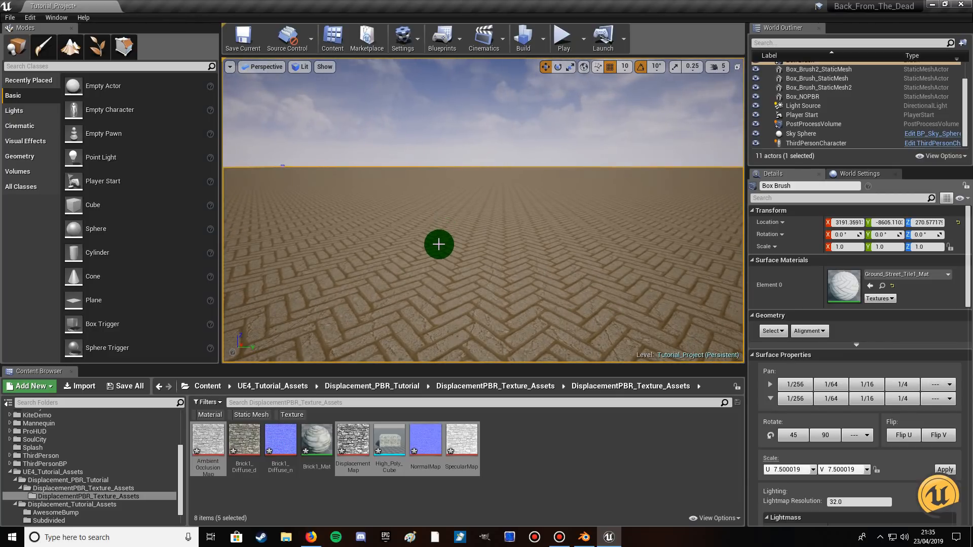
click(31, 156)
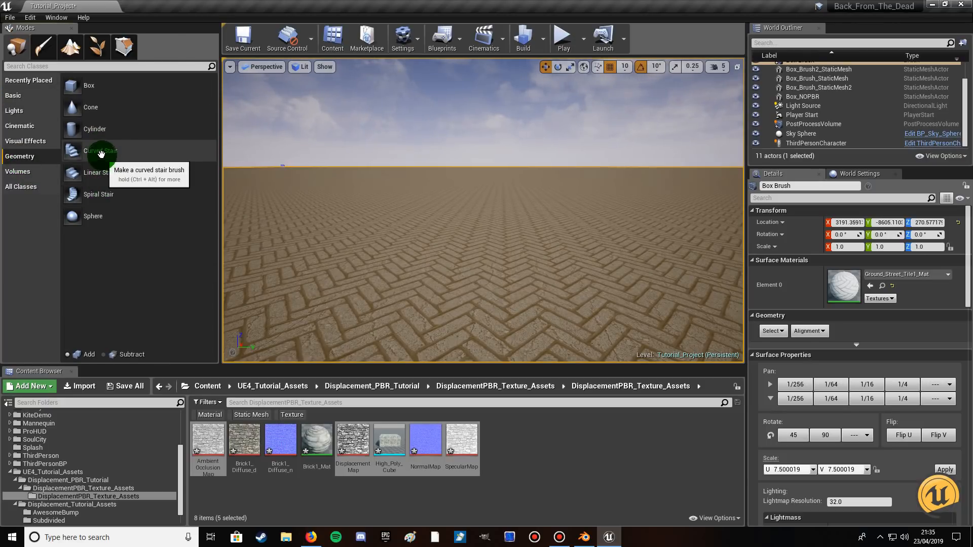
mouse_move(94, 90)
mouse_down()
mouse_move(399, 213)
mouse_move(482, 229)
mouse_move(95, 100)
mouse_up()
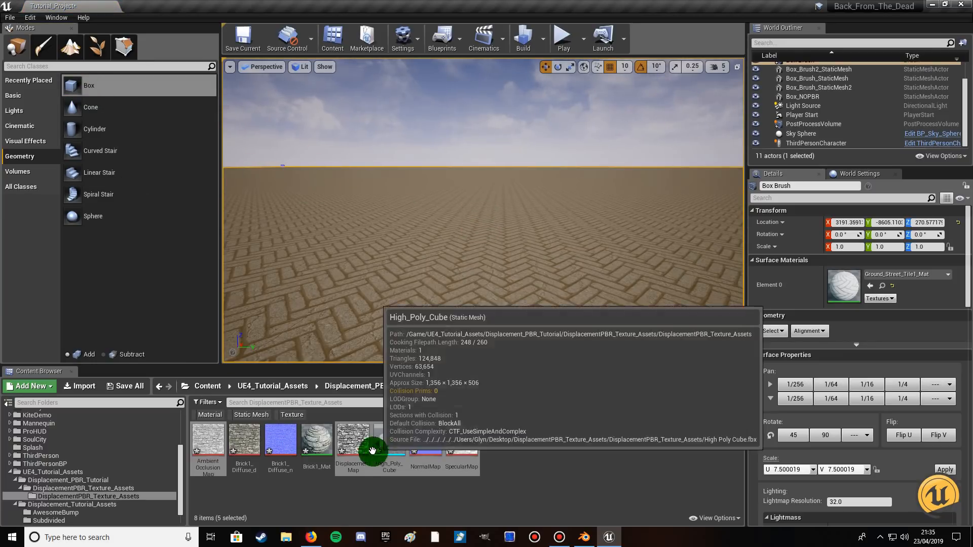
click(319, 490)
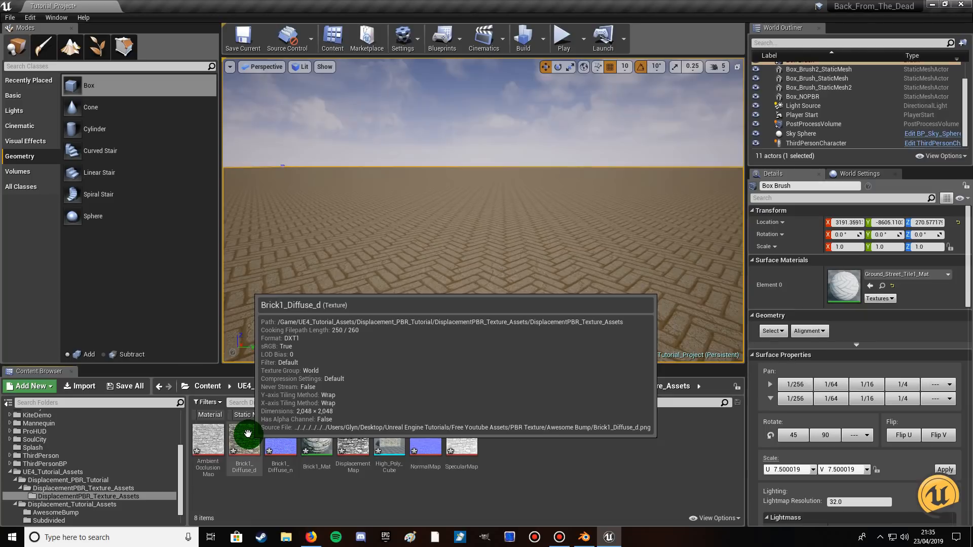
click(248, 434)
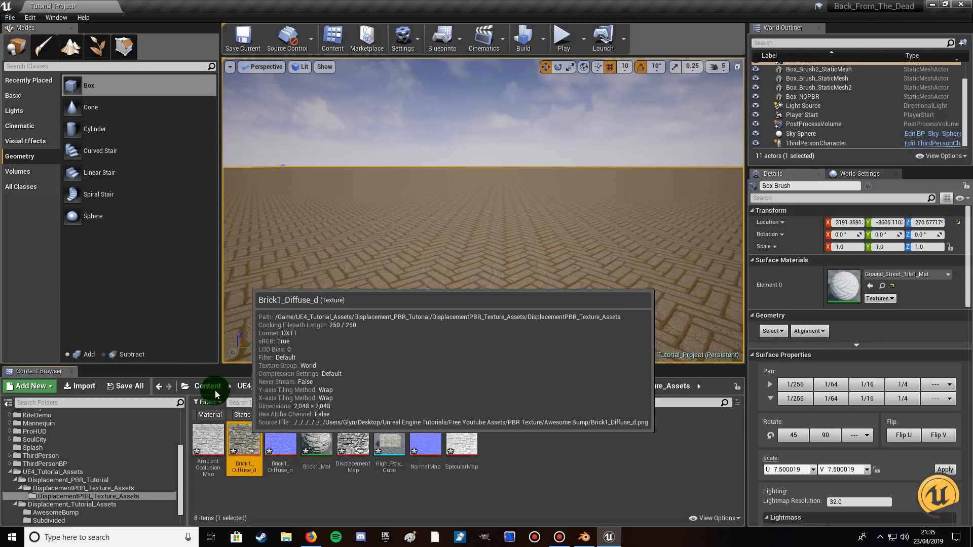
drag(92, 87, 430, 239)
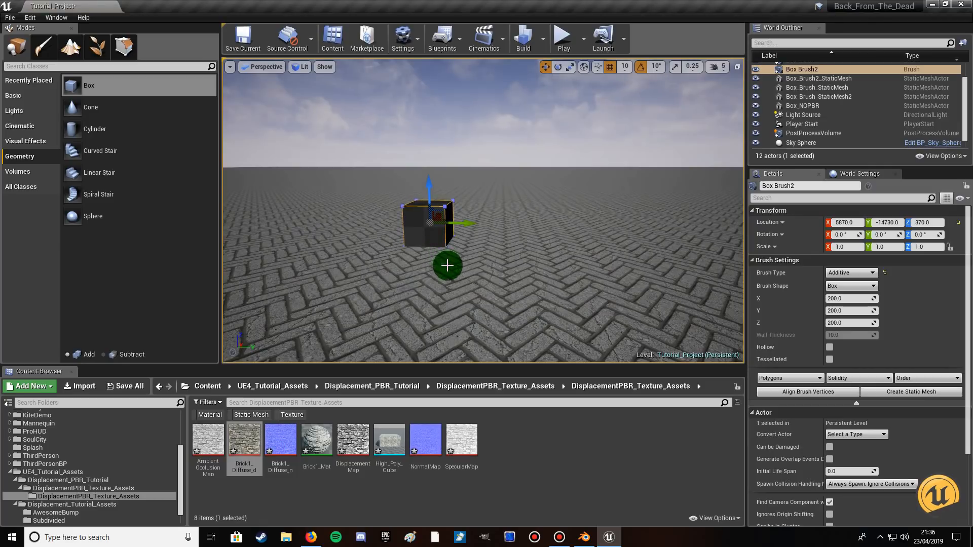
Try to select the new box for texturing by selecting all additive brushes.
scroll(443, 273, up, 5)
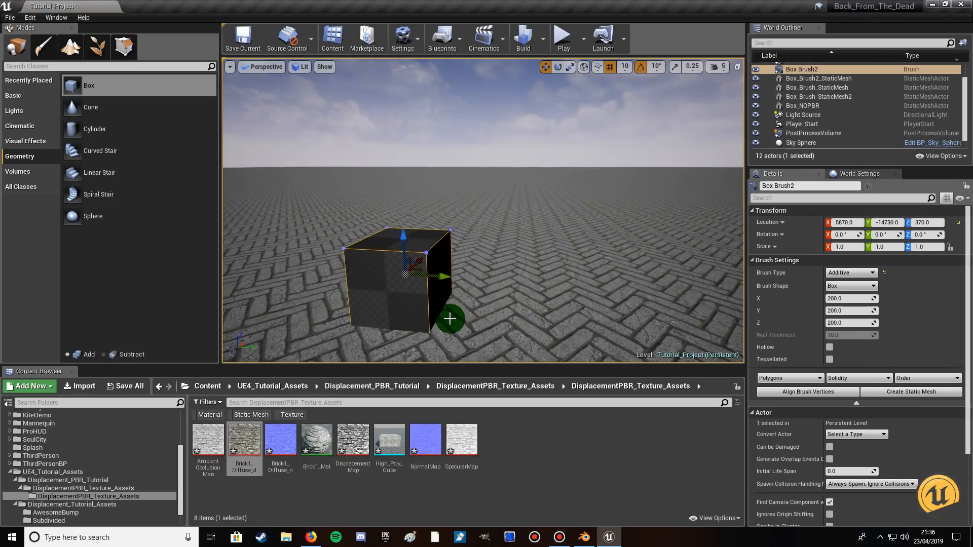
right_click(388, 291)
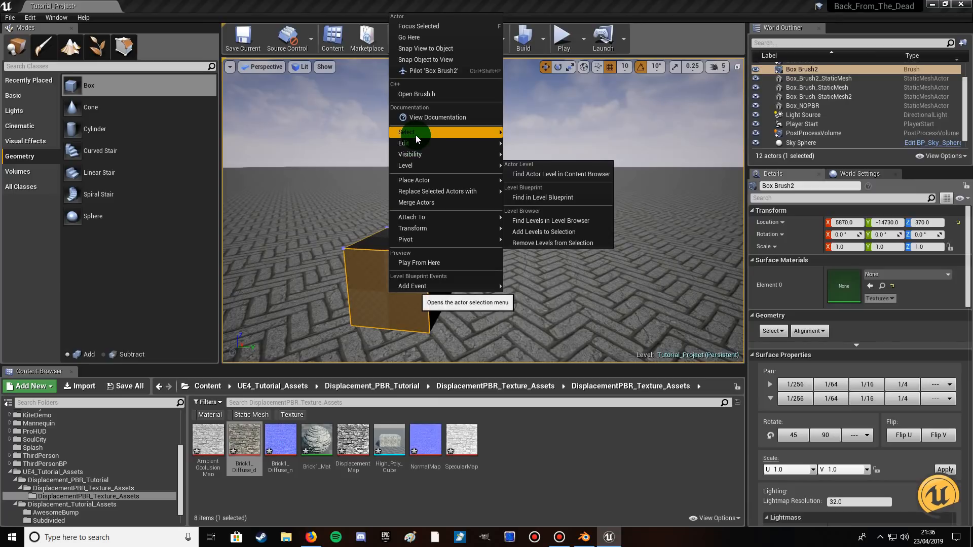
mouse_move(415, 135)
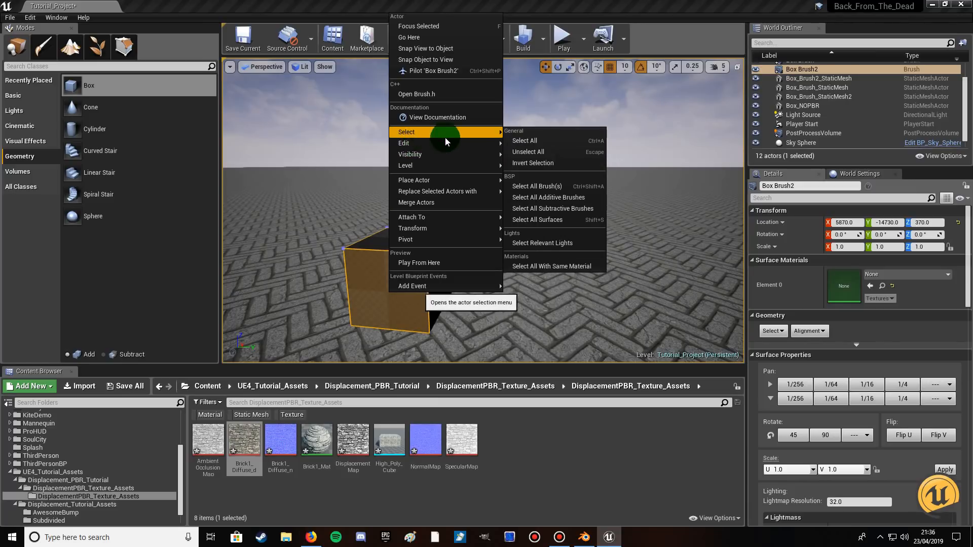
click(542, 198)
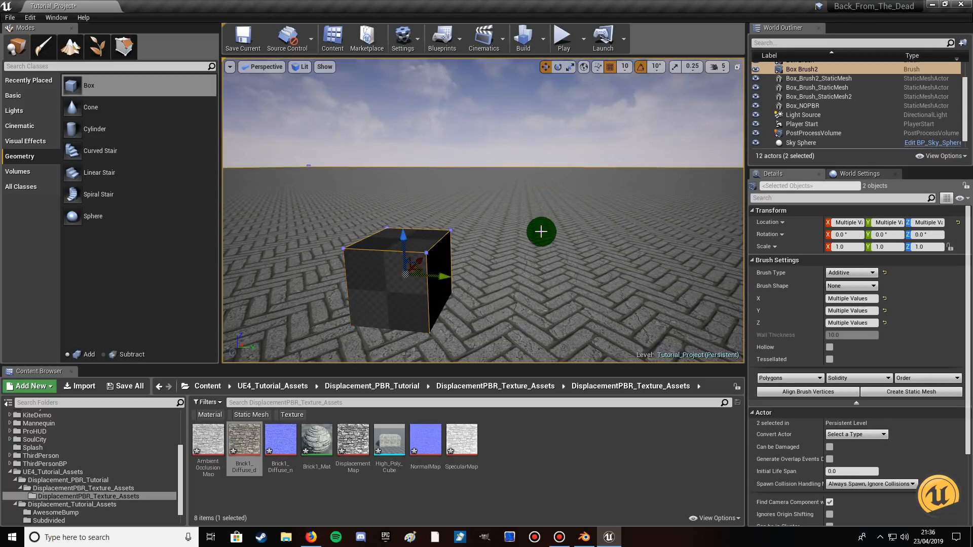
Select all brush surfaces and remove the paved floor's top surface from the selection.
right_click(397, 289)
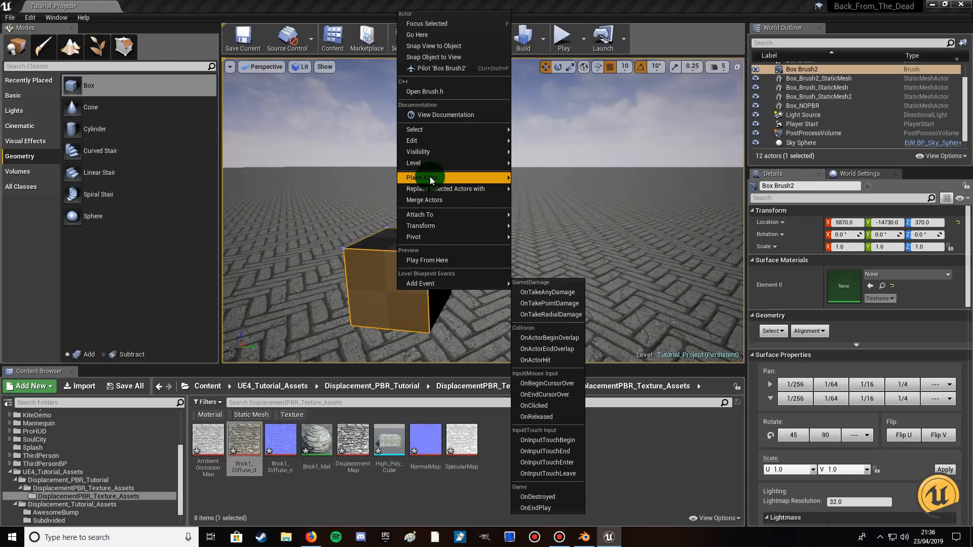
mouse_move(429, 130)
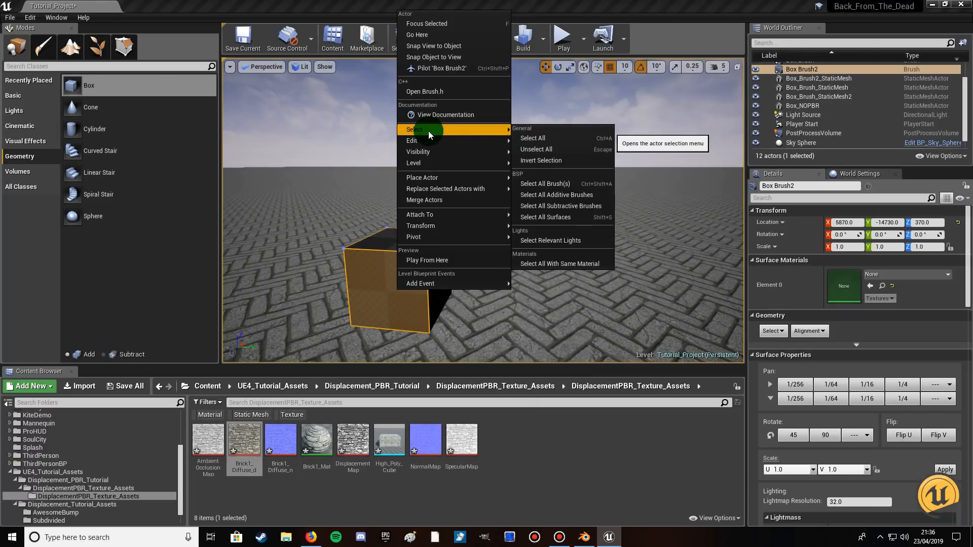
click(547, 213)
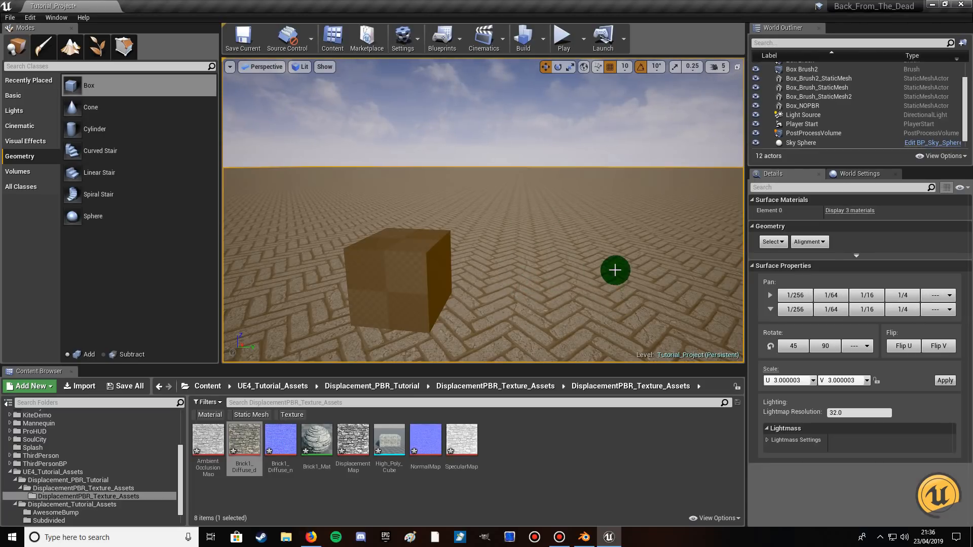
ctrl+click(529, 308)
mouse_move(496, 263)
mouse_down()
mouse_move(517, 304)
mouse_move(494, 263)
mouse_up()
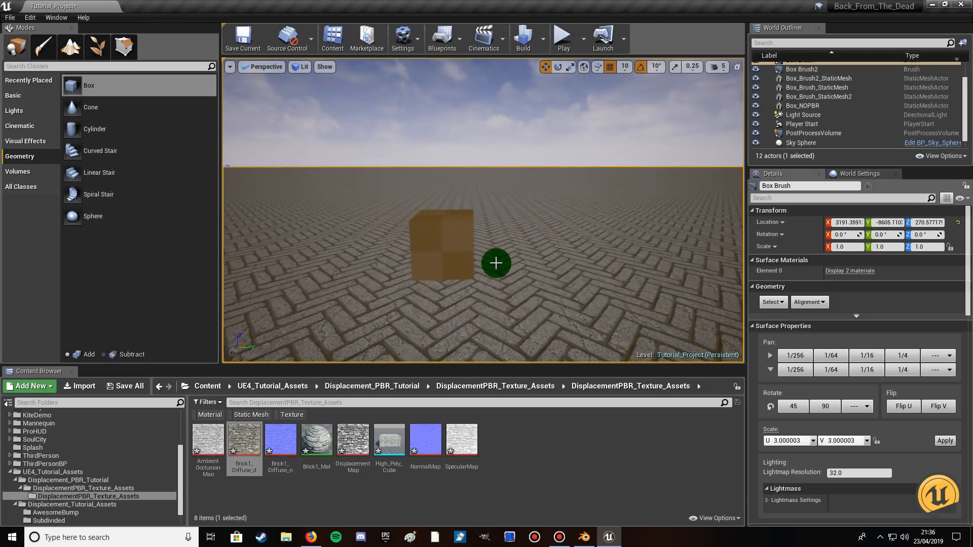
Apply the Brick1_Diffuse_d texture to all selected surfaces of the box brush.
mouse_move(244, 435)
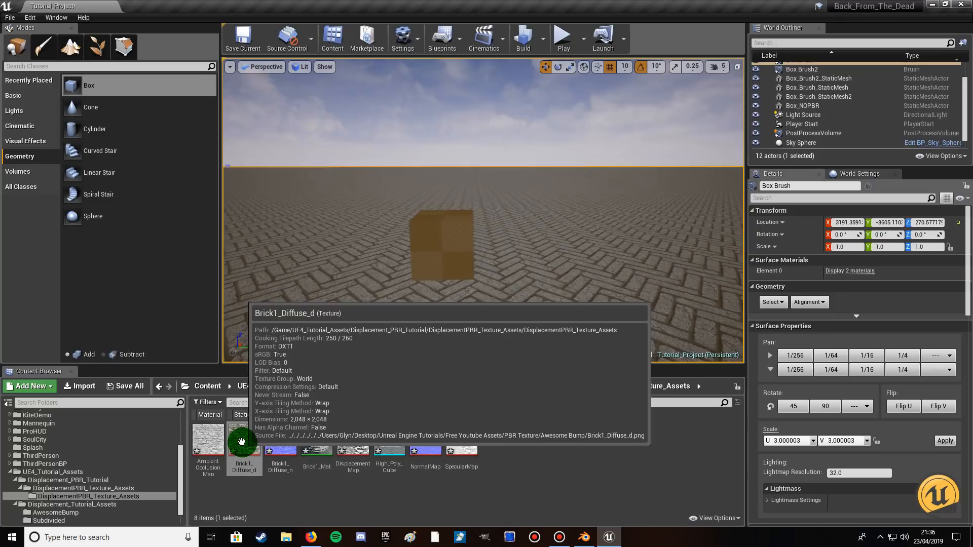
click(243, 436)
drag(244, 435, 446, 242)
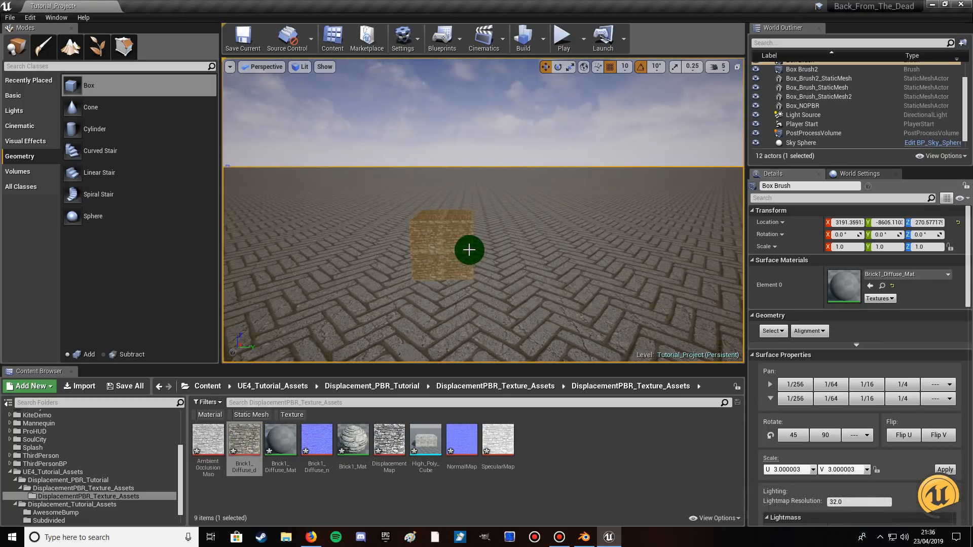
Select the brick-textured box brush and set its scale to 5.0 on X, Y and Z.
click(450, 259)
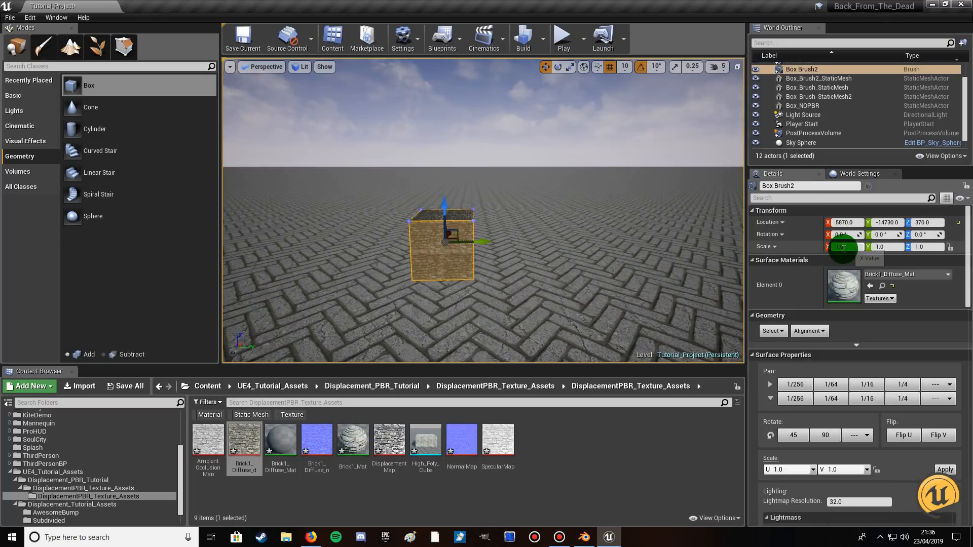
text(5)
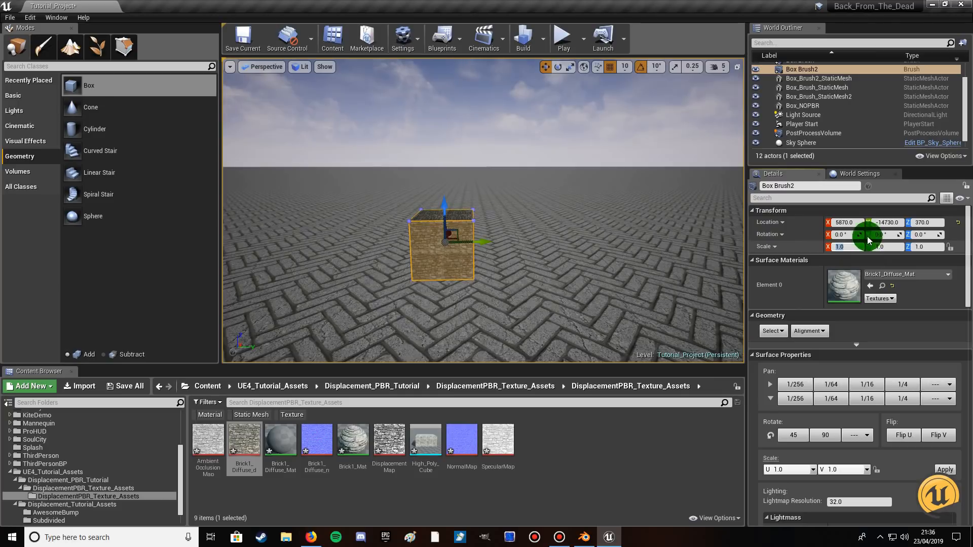
click(886, 246)
text(5)
click(923, 247)
text(5)
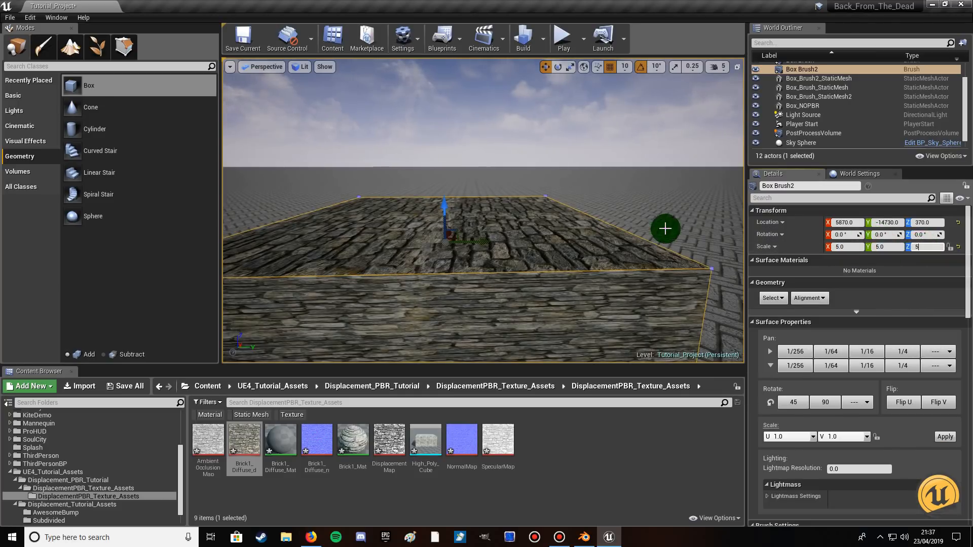
key(Return)
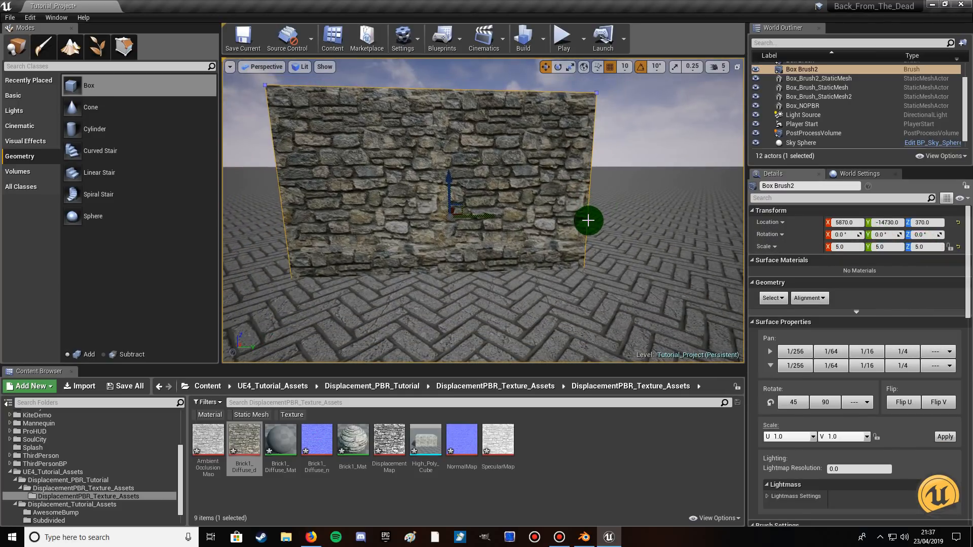
Raise the brick box brush to Z 570 and set its scale to 7.0 on X and Y and 3.0 on Z.
drag(449, 198, 449, 157)
click(915, 247)
click(919, 248)
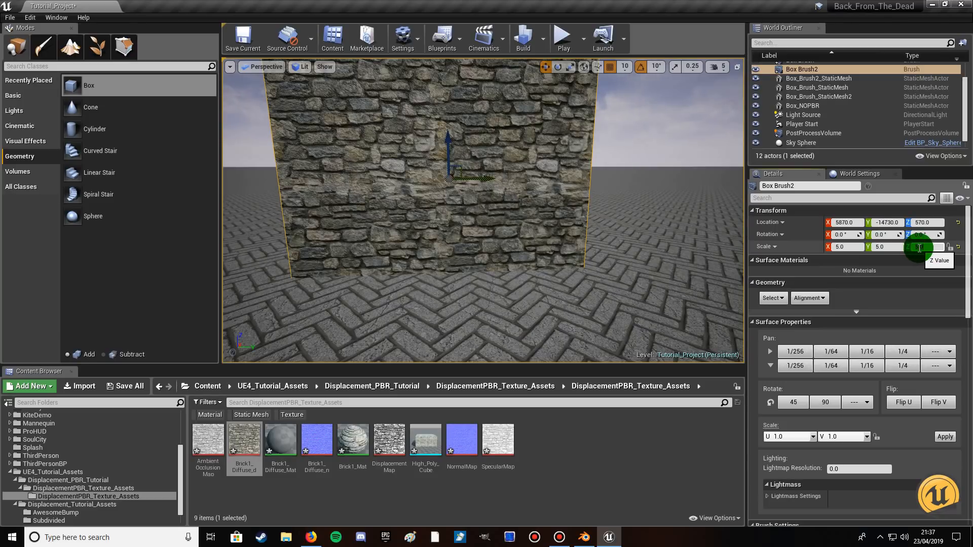
text(3)
click(840, 248)
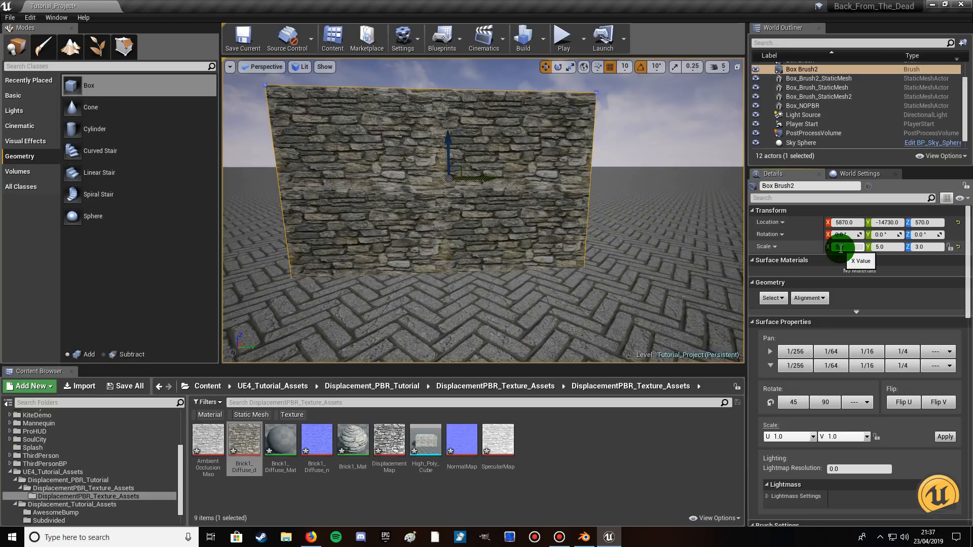
text(7)
click(887, 249)
text(7)
click(611, 261)
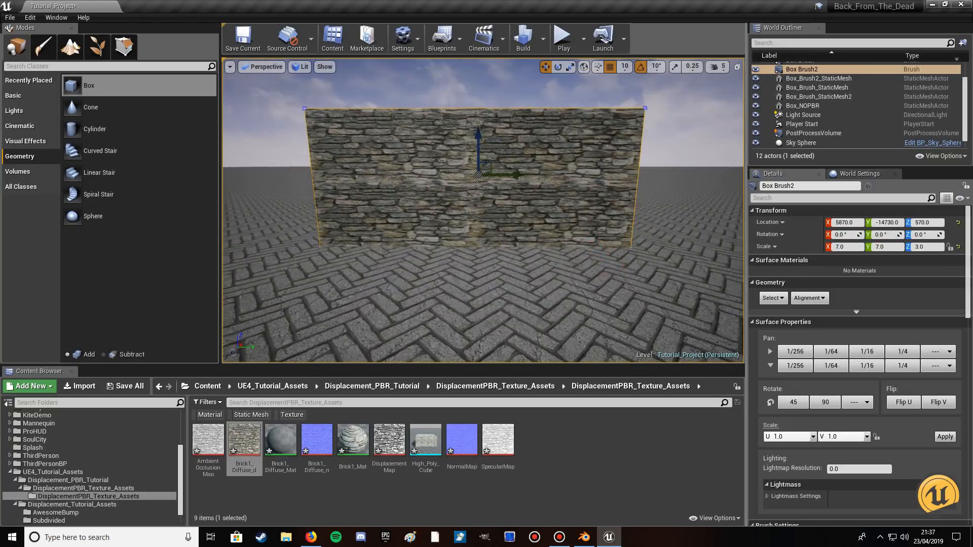
drag(473, 145, 474, 144)
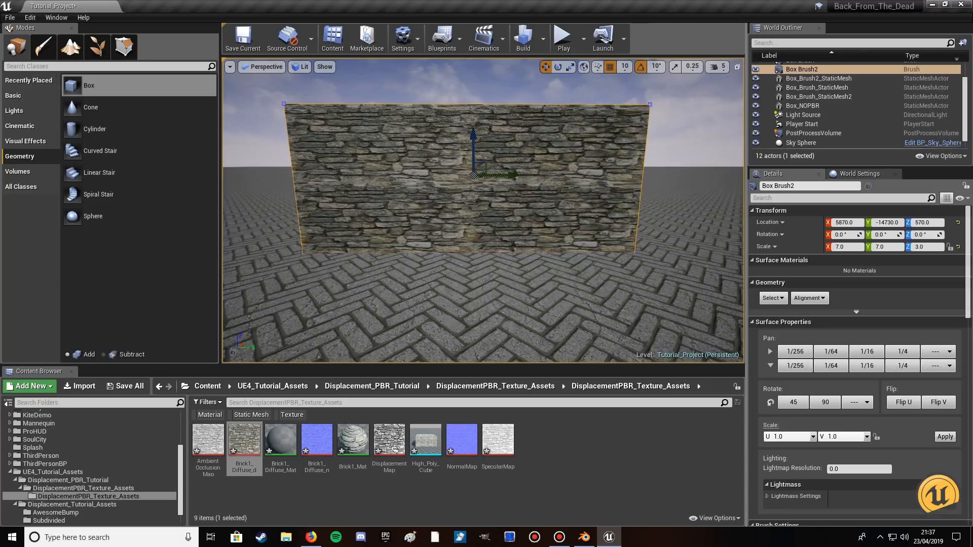
Select all surfaces that share the same material as the box's front face.
click(564, 140)
right_click(564, 139)
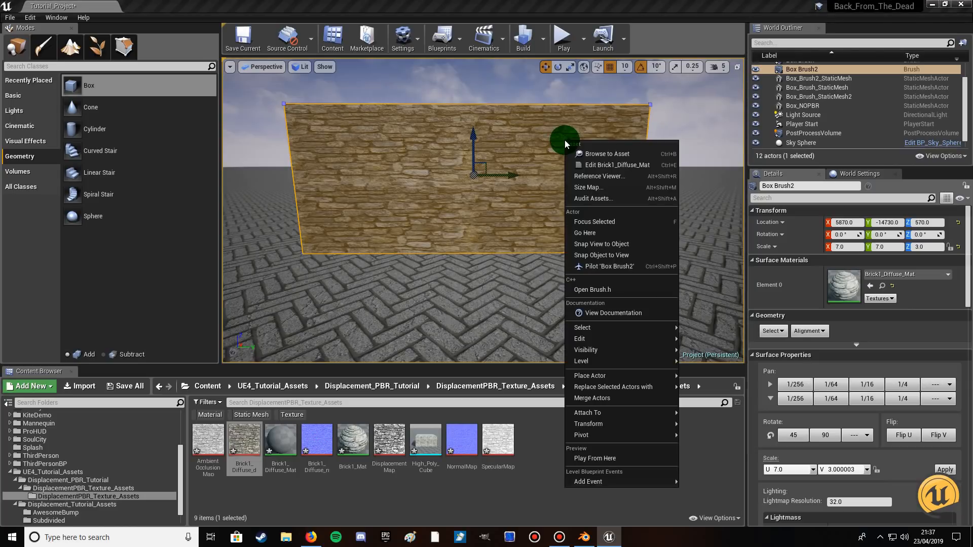
mouse_move(601, 332)
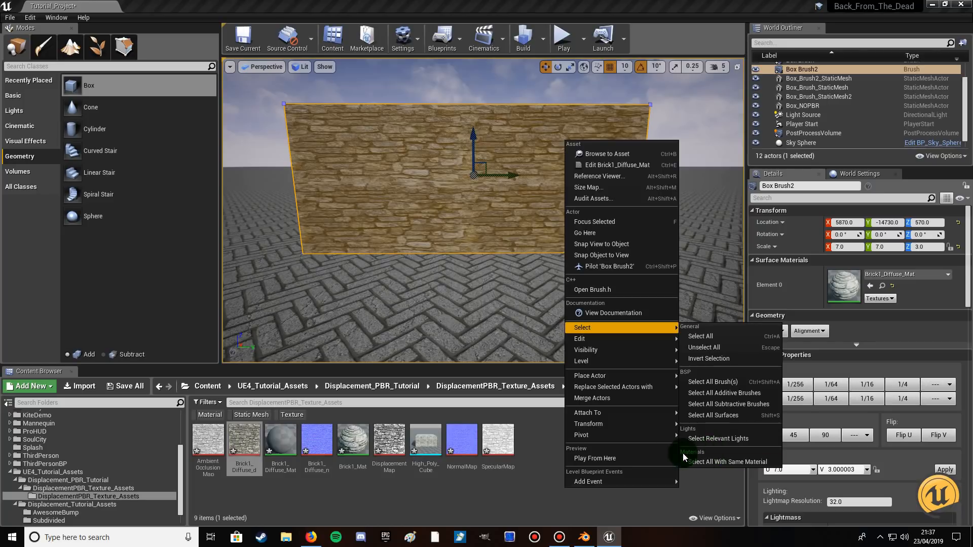
click(738, 461)
Examine the selected faces of the brick box from around its sides and above.
middle_drag(481, 210, 545, 122)
middle_drag(587, 267, 516, 251)
right_drag(587, 267, 587, 294)
drag(587, 267, 515, 271)
right_drag(516, 271, 654, 266)
ctrl+click(339, 245)
right_drag(390, 278, 547, 299)
ctrl+click(389, 220)
right_drag(379, 242, 443, 184)
ctrl+click(445, 232)
drag(443, 185, 471, 160)
ctrl+click(530, 160)
right_drag(530, 160, 522, 200)
right_drag(515, 234, 557, 219)
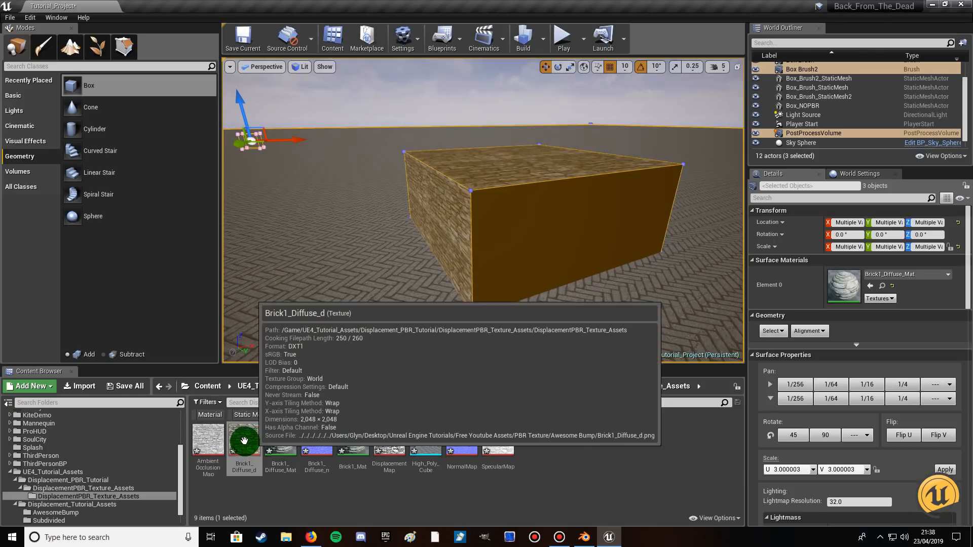
Apply the Brick1_Diffuse_d texture to the selected surfaces of the box brush and view its front.
drag(243, 448, 442, 207)
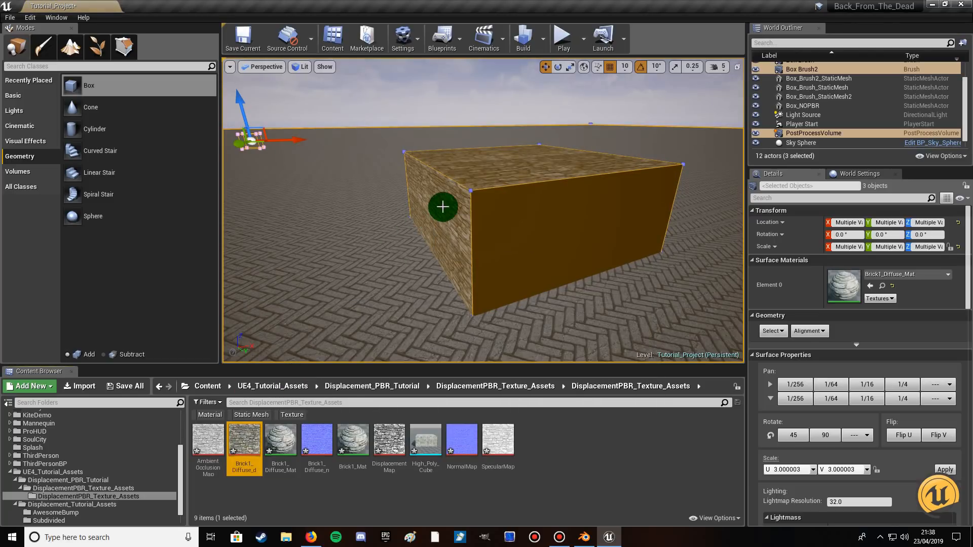
right_drag(482, 278, 610, 260)
key(a)
key(d)
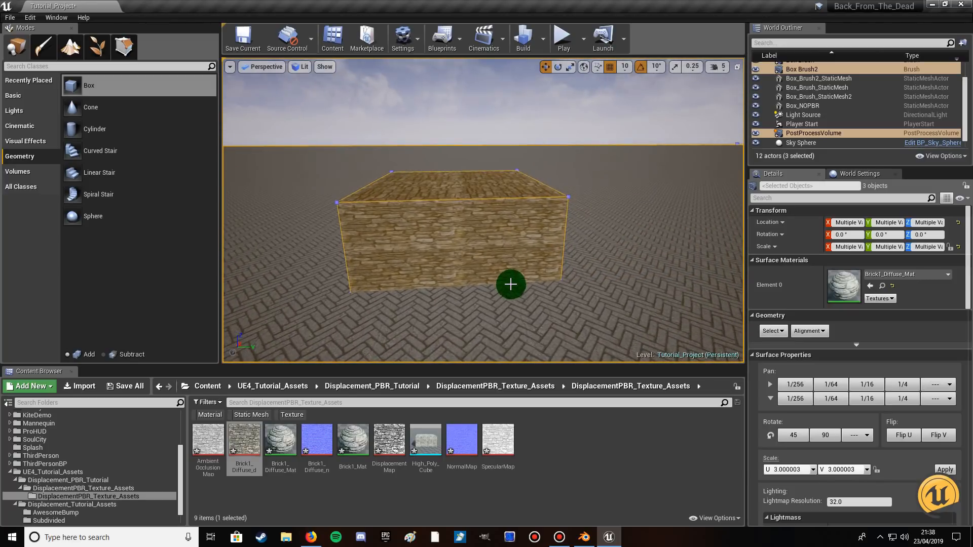
click(519, 313)
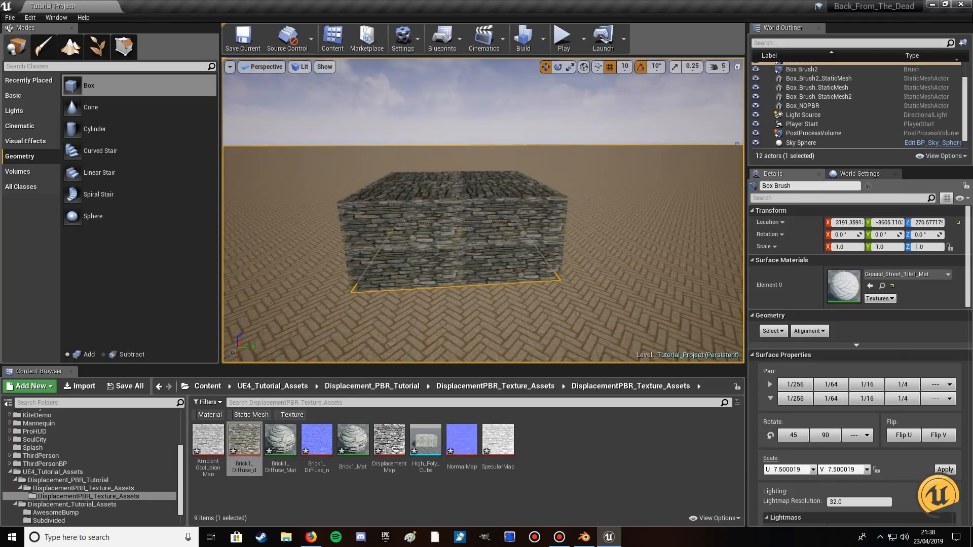
click(477, 253)
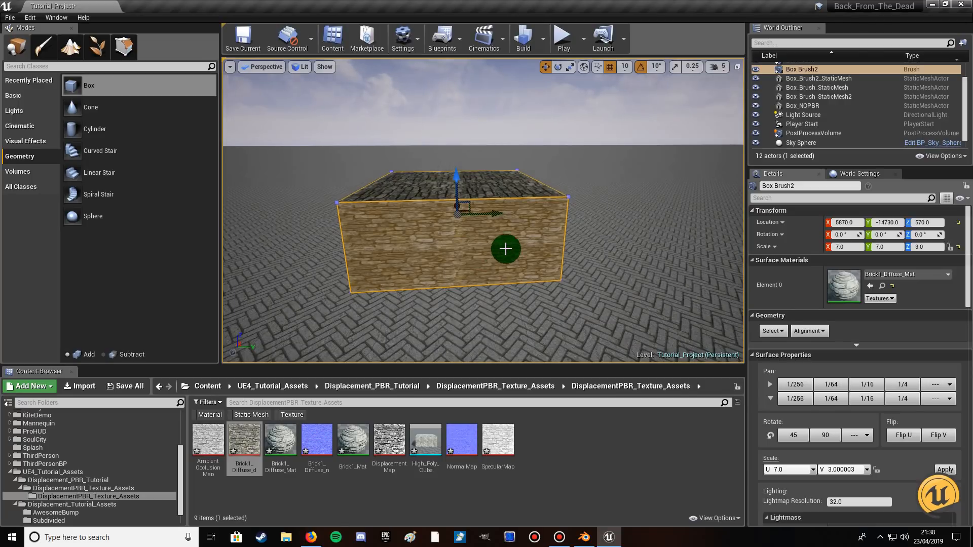
ctrl+click(510, 192)
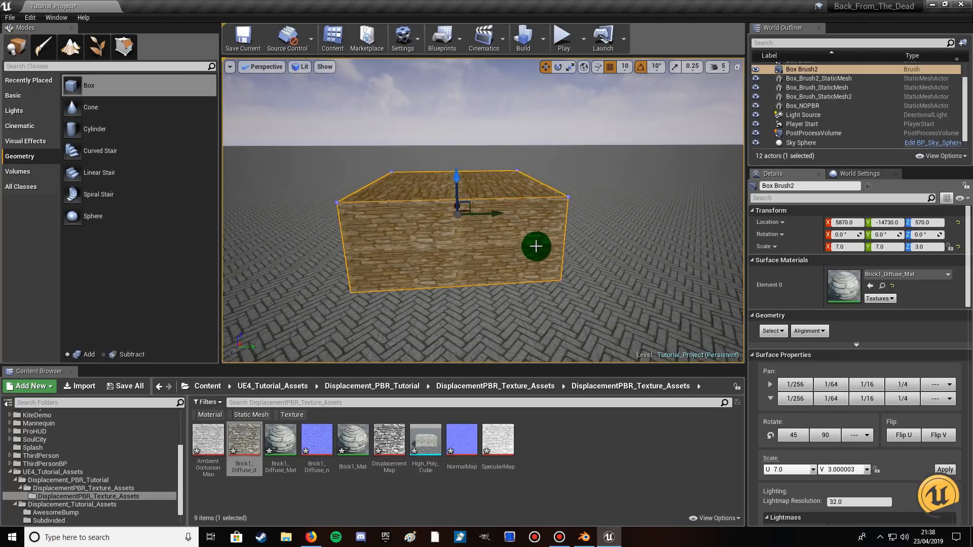
key(ctrl+z)
key(ctrl+z)
key(ctrl+z)
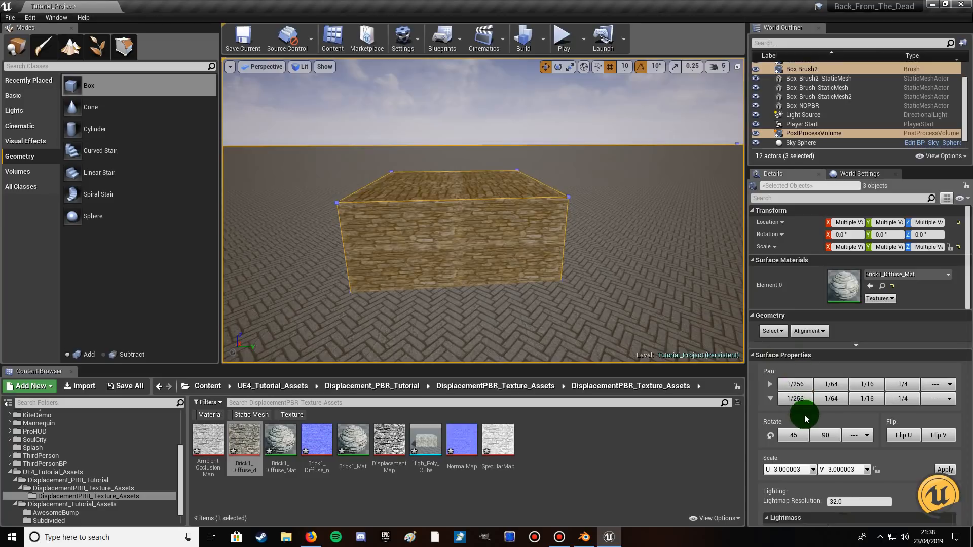
Apply planar surface alignment to the selected brick surfaces.
scroll(822, 439, down, 2)
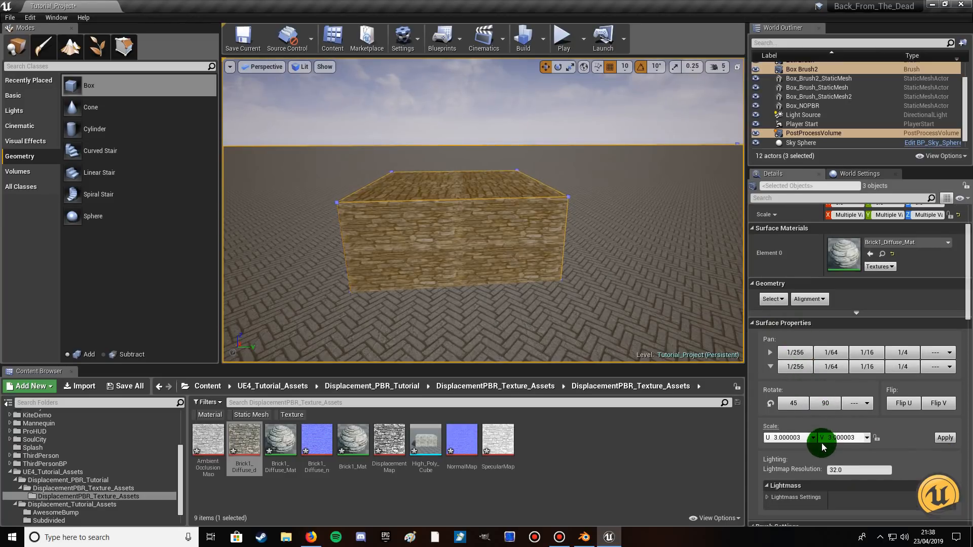
click(840, 468)
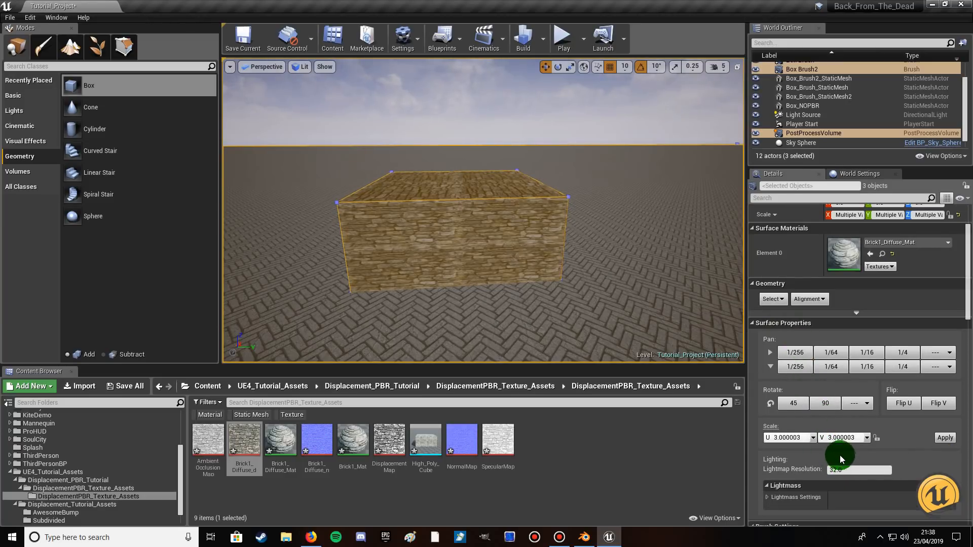
click(810, 299)
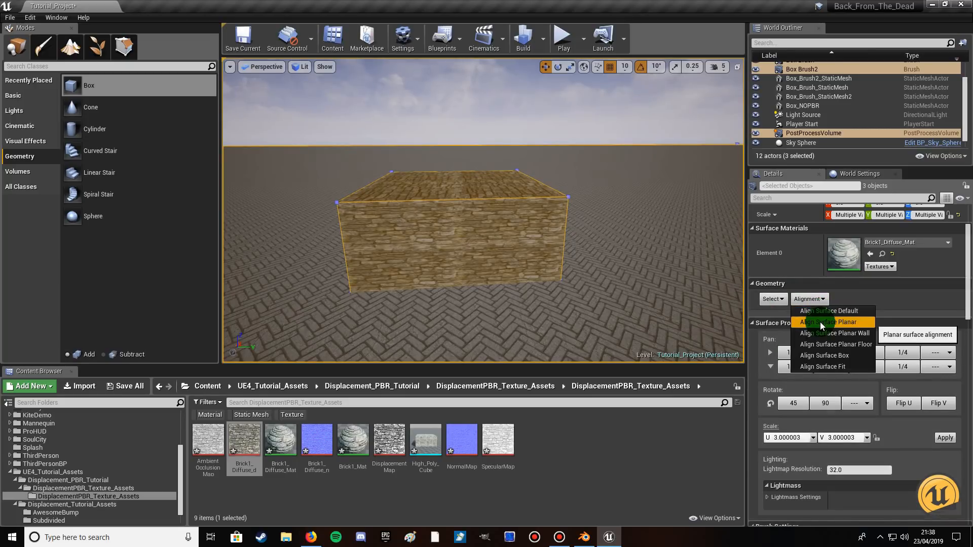
click(819, 321)
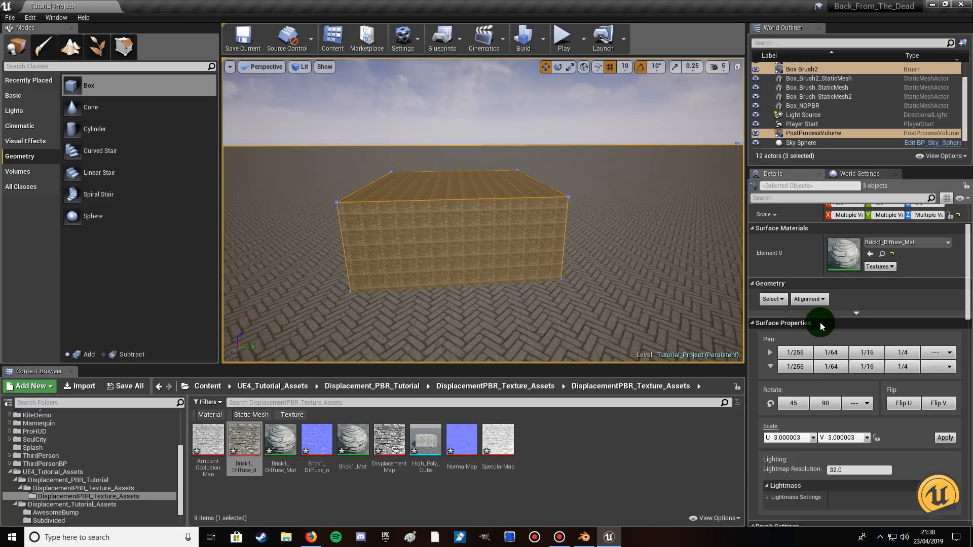
Set the surface texture scale to U 1.0 and V 1.0 and apply it to the selected faces.
click(790, 438)
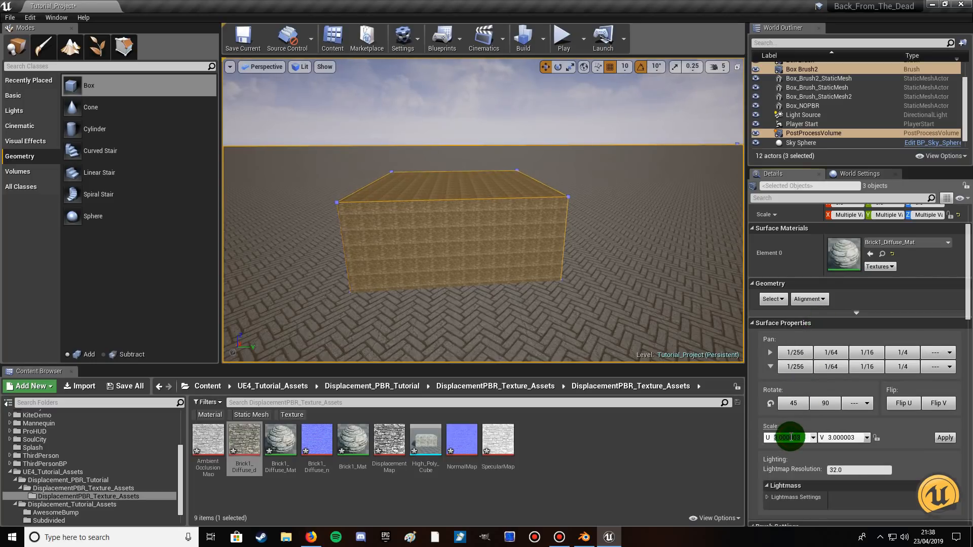
text(1)
click(842, 439)
text(1)
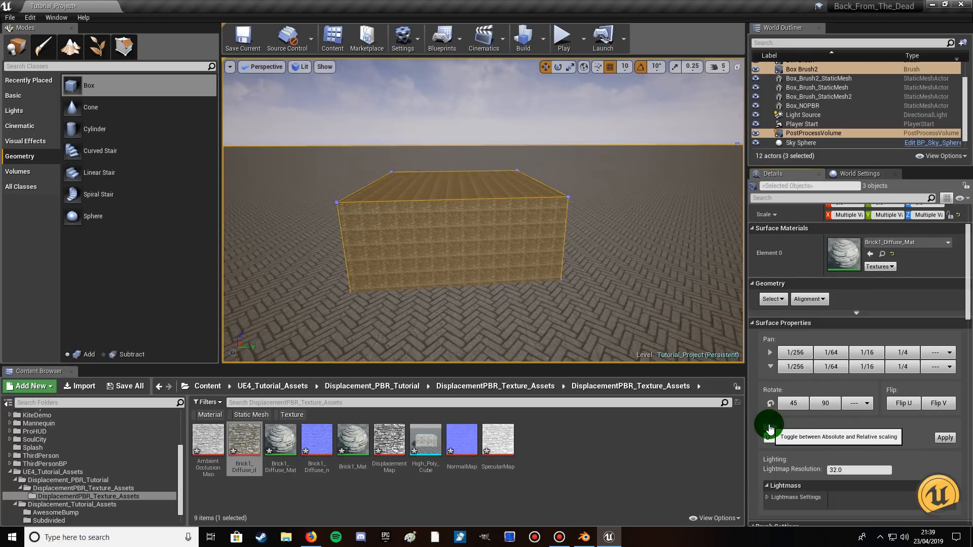
click(946, 438)
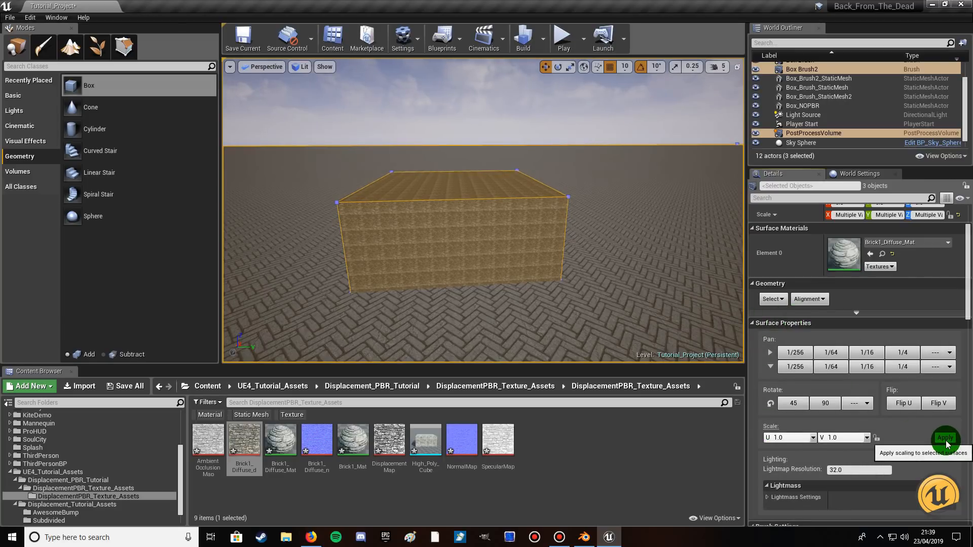
Apply a surface texture scale of U 5.0 and V 5.0 to the selected faces.
click(790, 438)
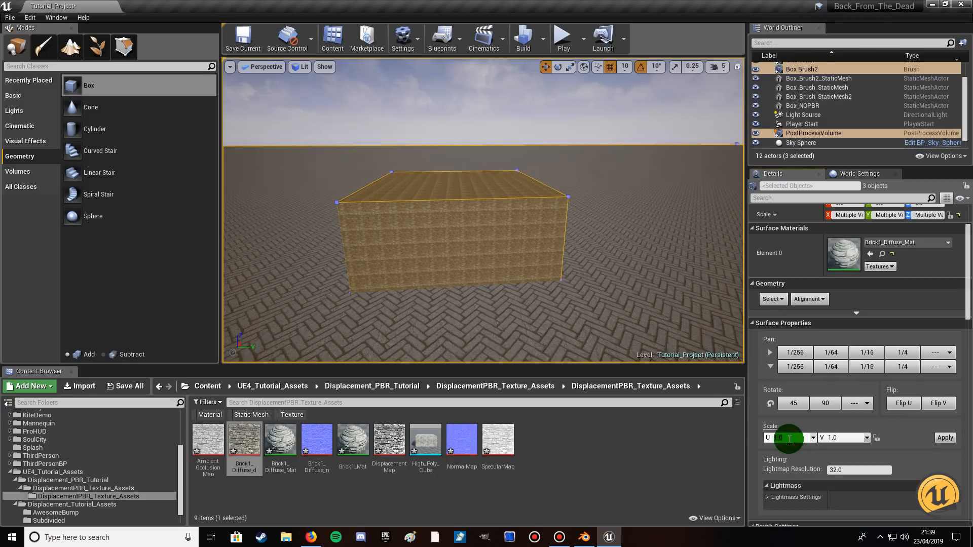
text(5)
click(835, 438)
text(5)
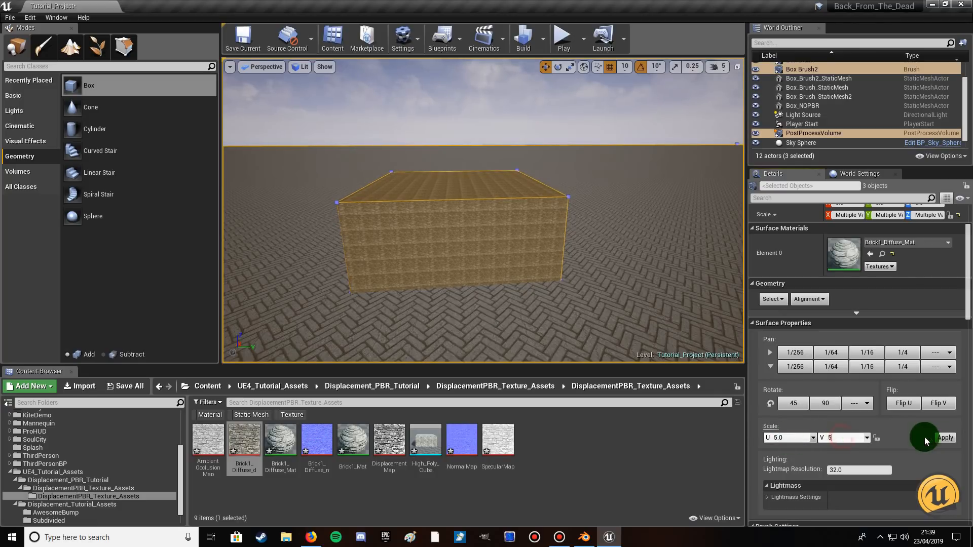
click(946, 438)
Apply a surface texture scale of U 3.75 and V 3.75 to the selected faces, then clear the wall from the selection.
click(774, 438)
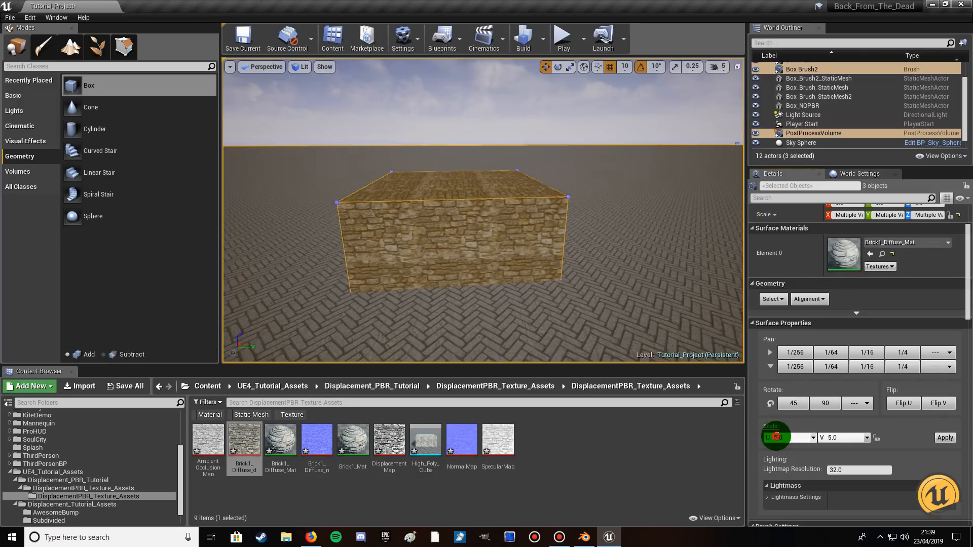
click(782, 437)
double_click(800, 437)
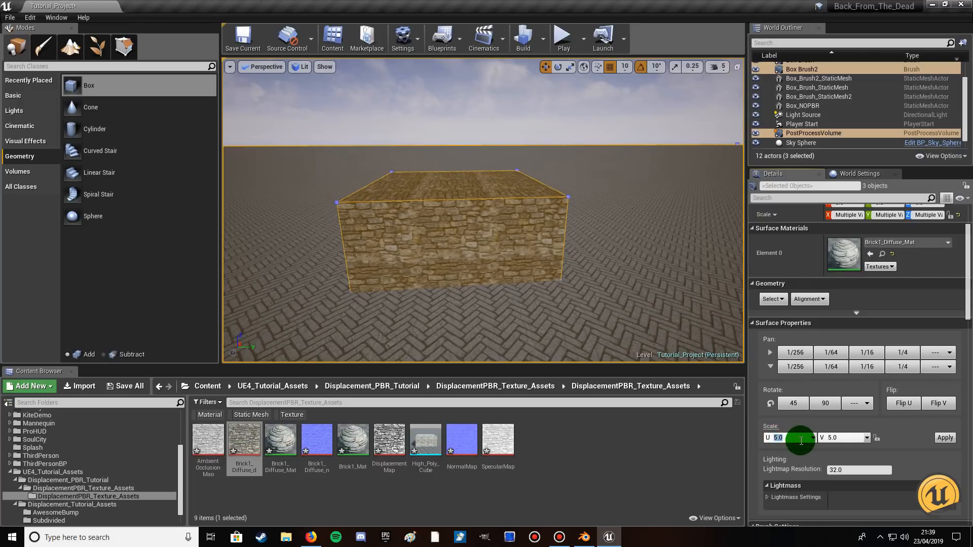
text(3.75)
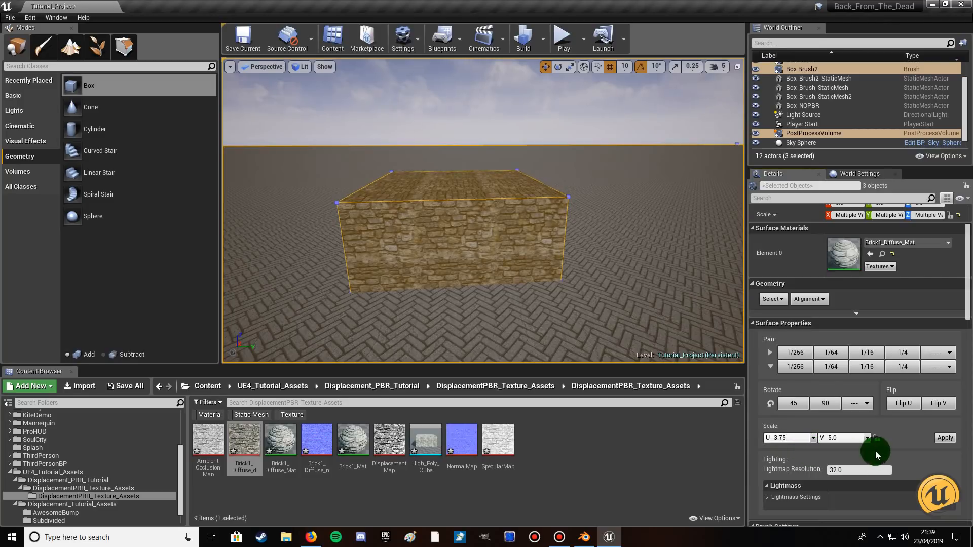
double_click(852, 438)
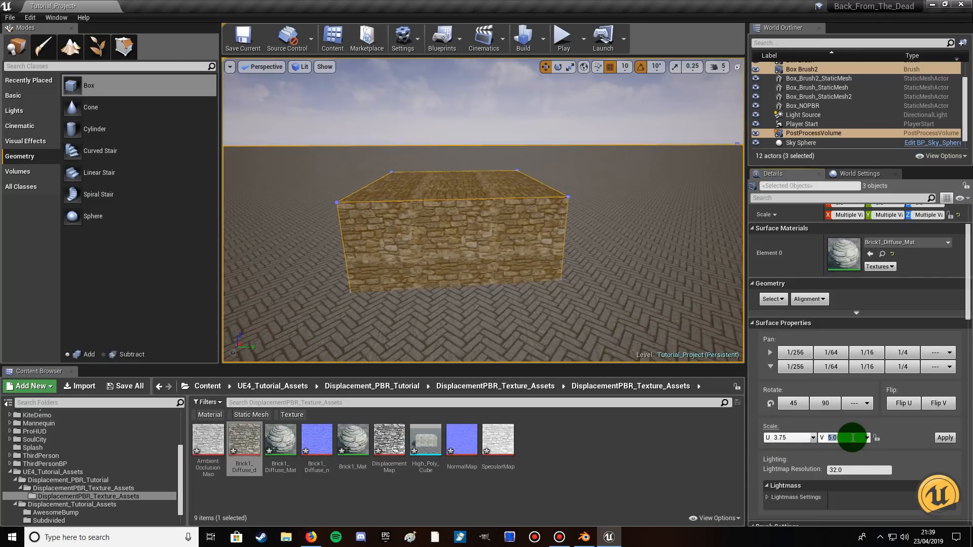
text(3.75)
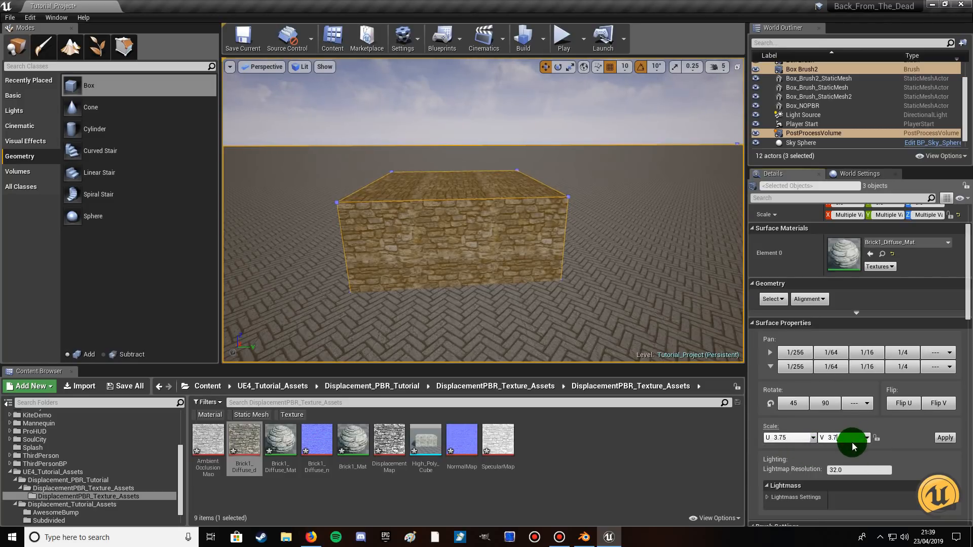
click(938, 437)
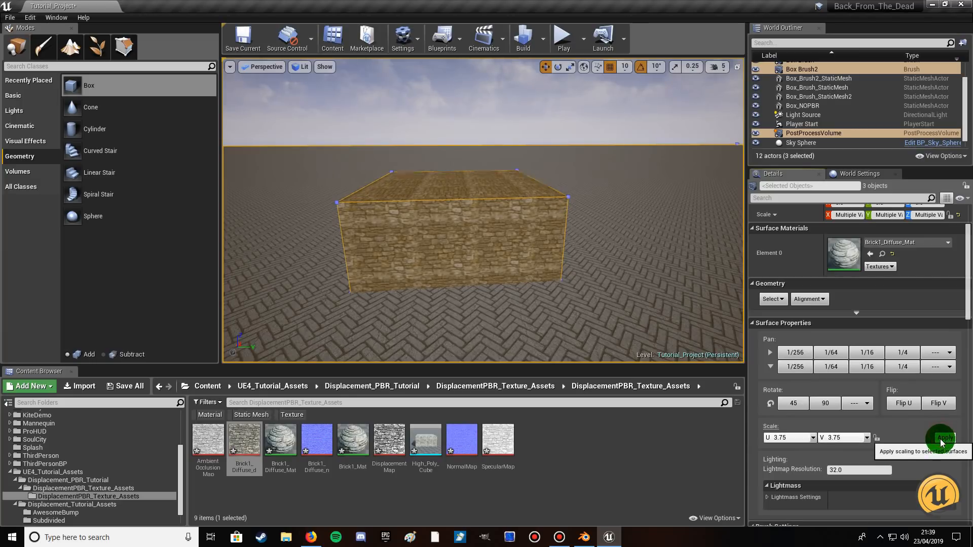
right_drag(582, 288, 573, 278)
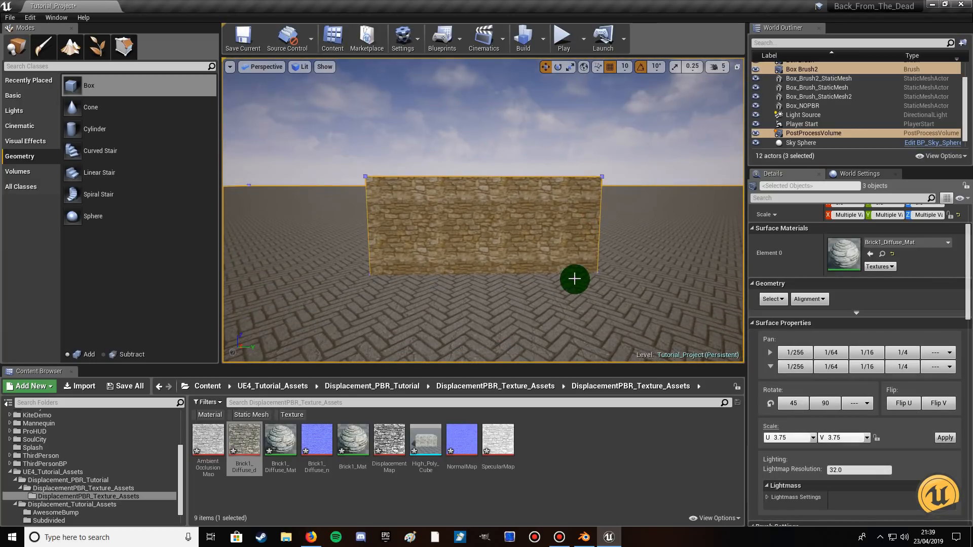
click(556, 246)
click(581, 294)
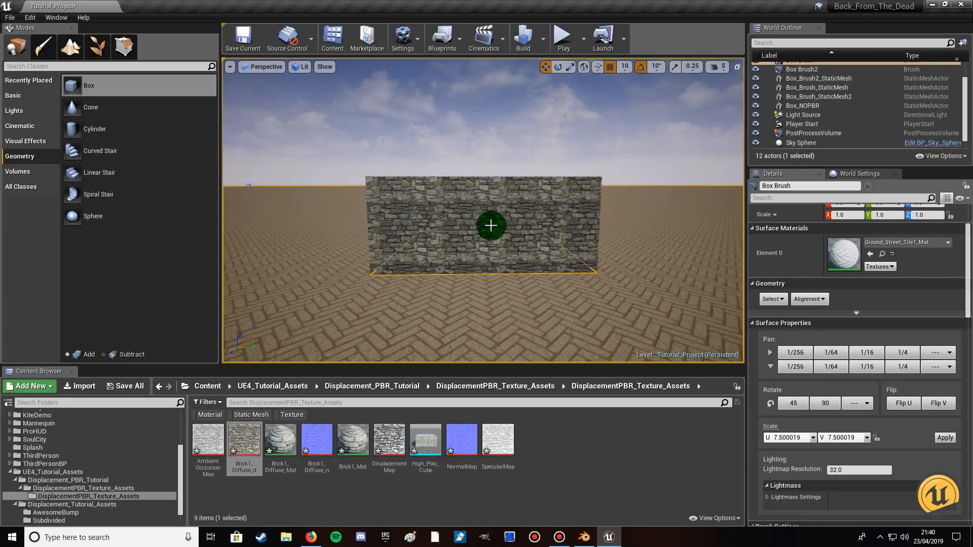
Start creating a static mesh from the Box Brush2 wall and name it Low_Poly_Mesh.
click(497, 207)
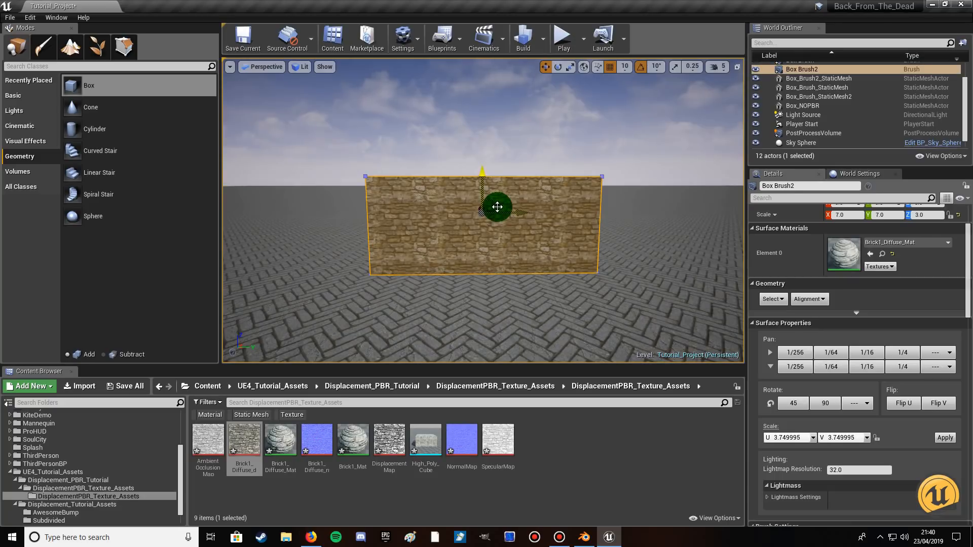
click(809, 76)
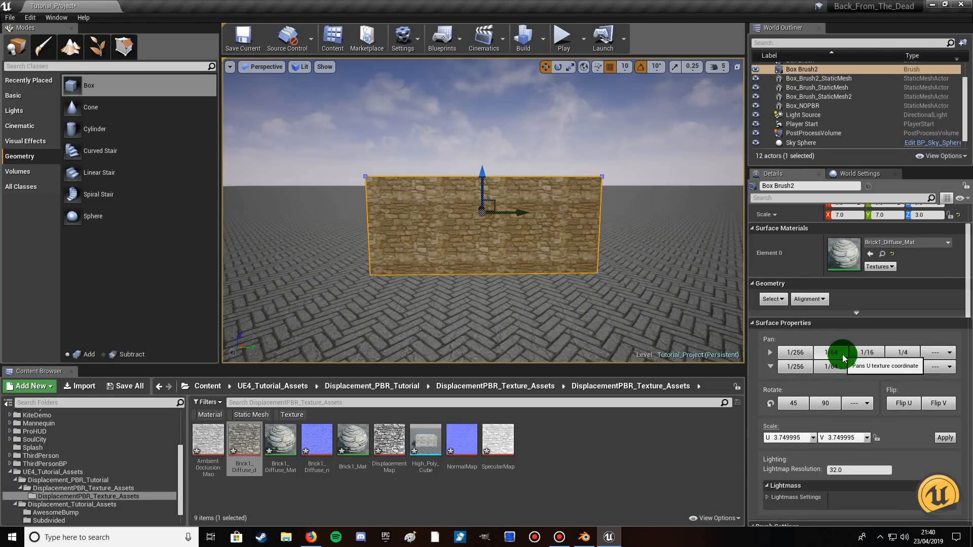
scroll(843, 358, up, 2)
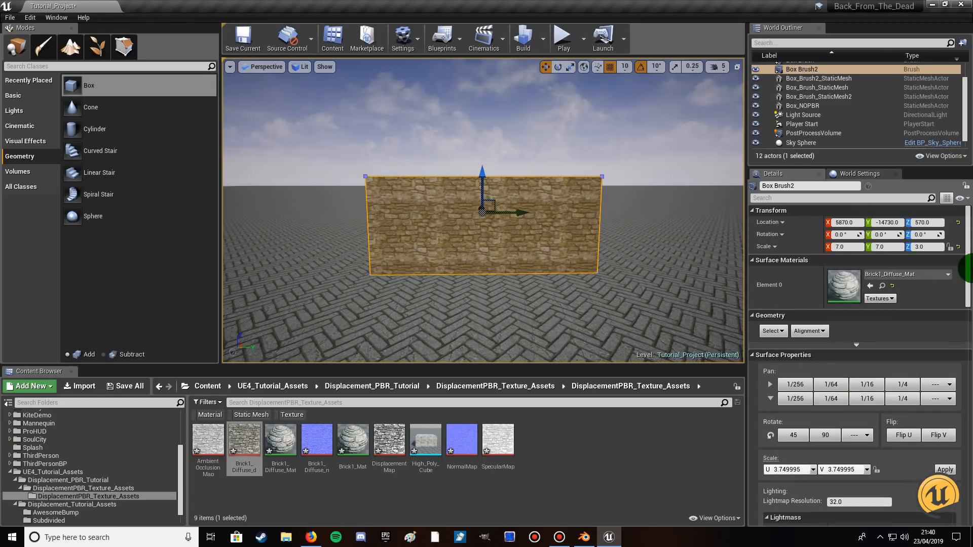
mouse_move(969, 252)
mouse_down()
mouse_move(969, 401)
mouse_move(970, 331)
mouse_up()
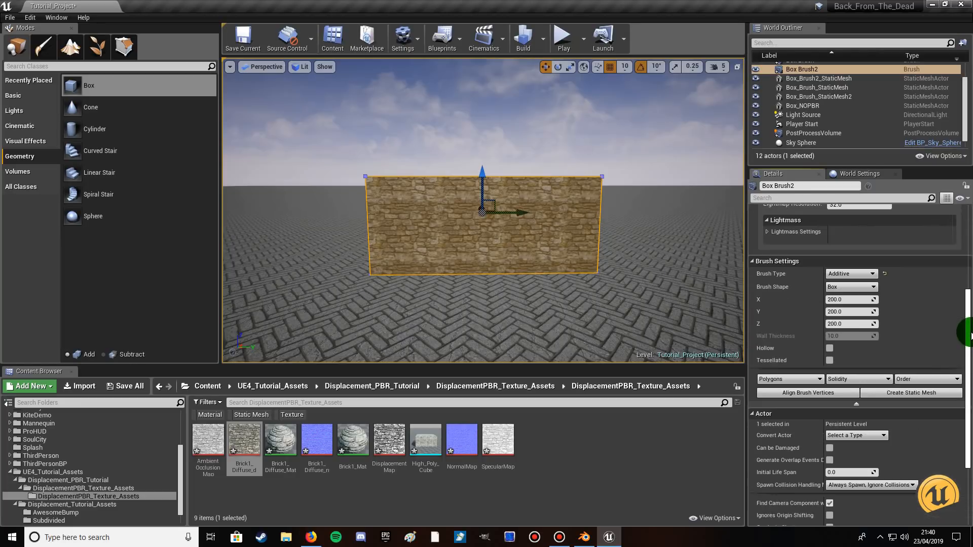
click(900, 398)
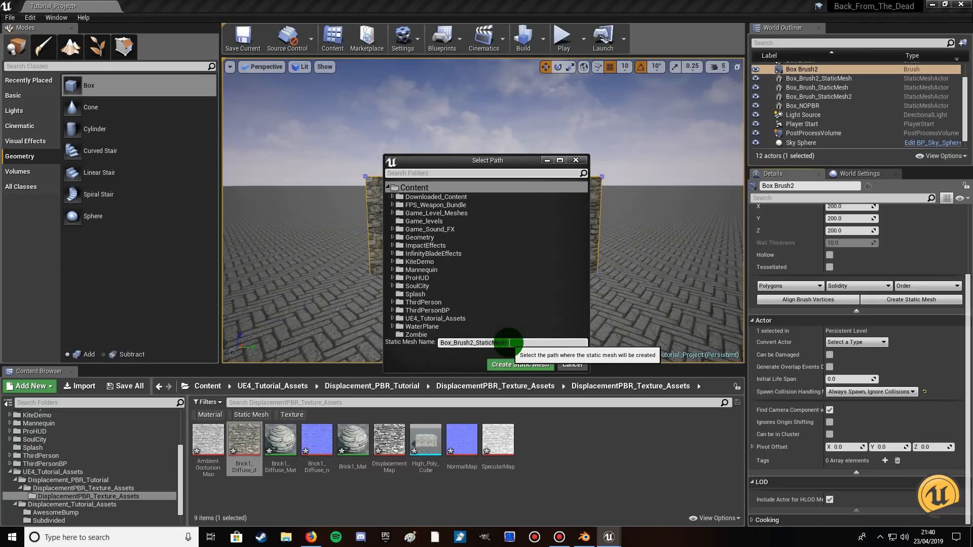
drag(508, 343, 380, 340)
text(Low_Pol)
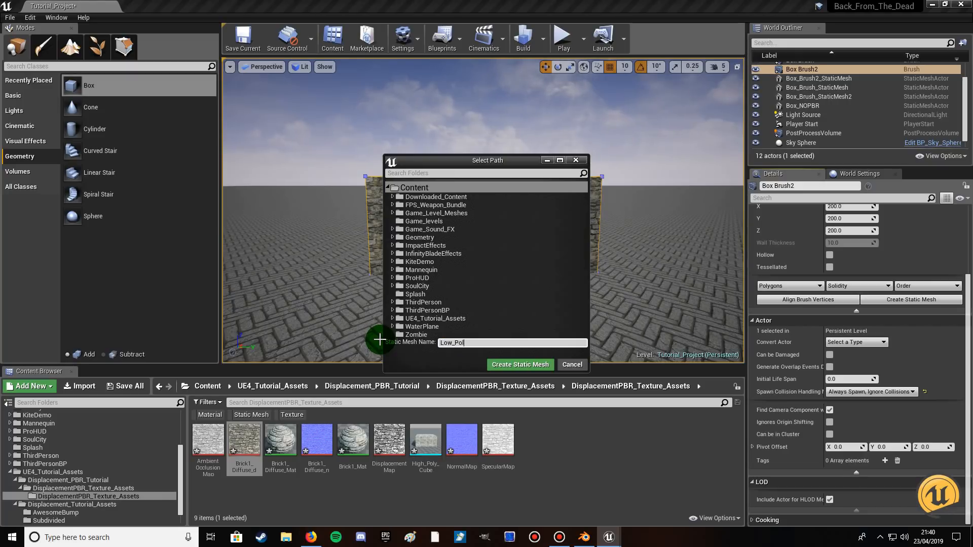
text(y_Mesh)
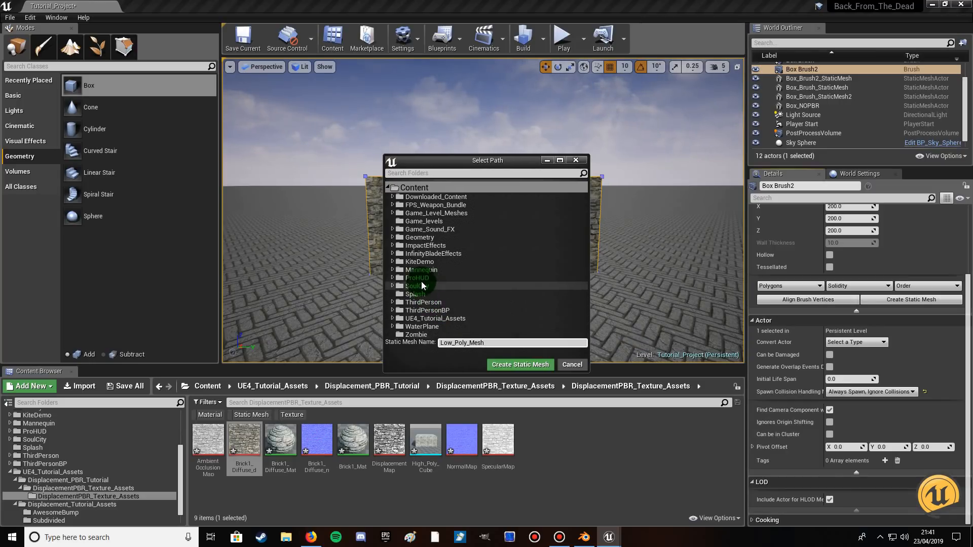
Create the static mesh in UE4_Tutorial_Assets/Displacement_PBR_Tutorial, inside the innermost DisplacementPBR_Texture_Assets folder.
click(392, 319)
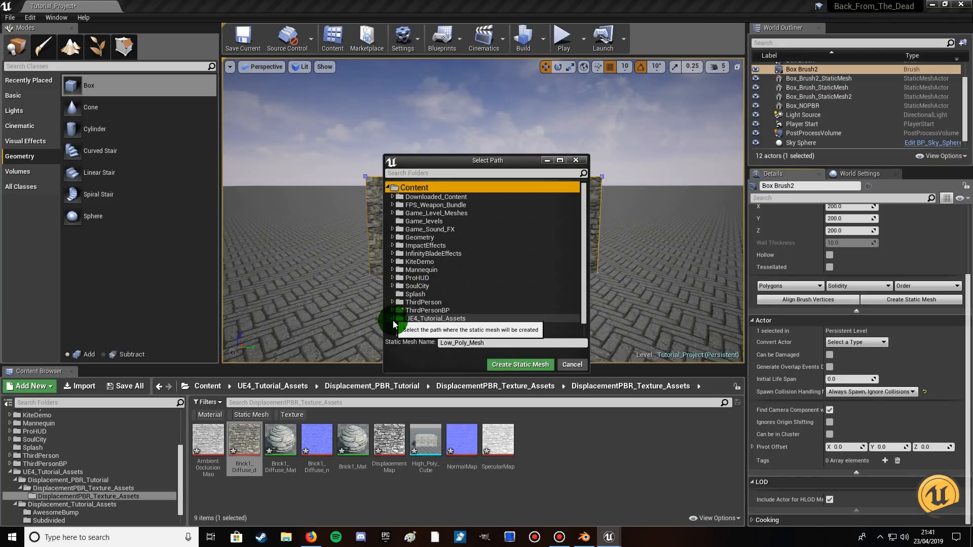
scroll(440, 332, down, 1)
click(438, 311)
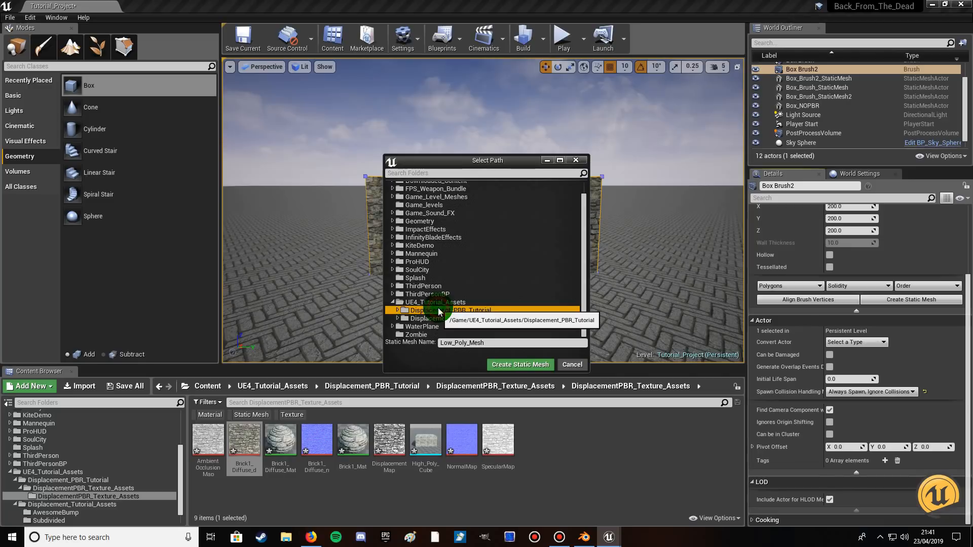
click(397, 310)
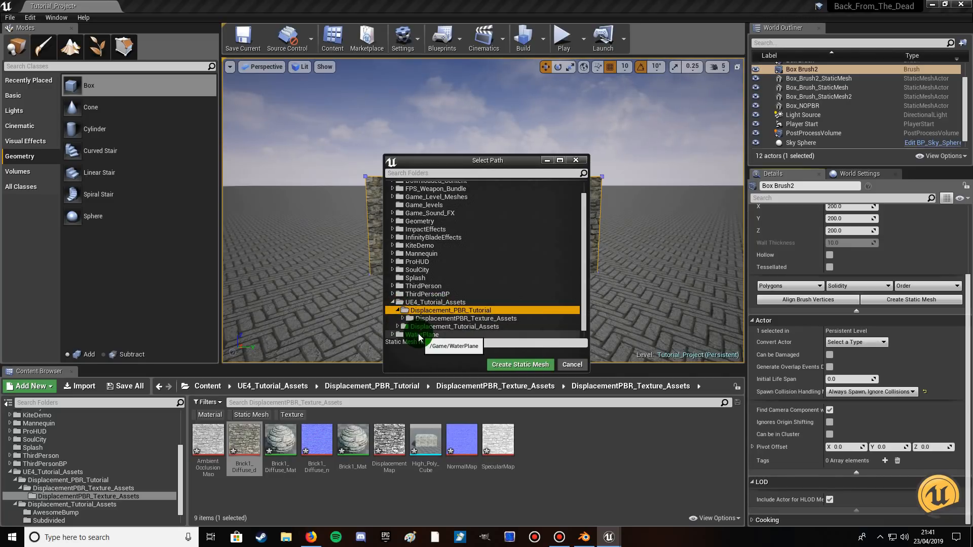
click(402, 319)
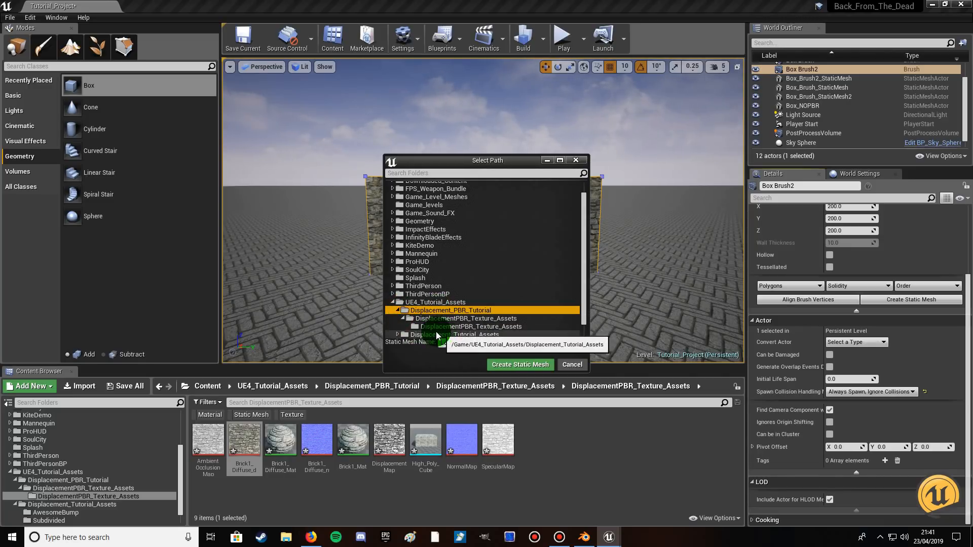
click(435, 327)
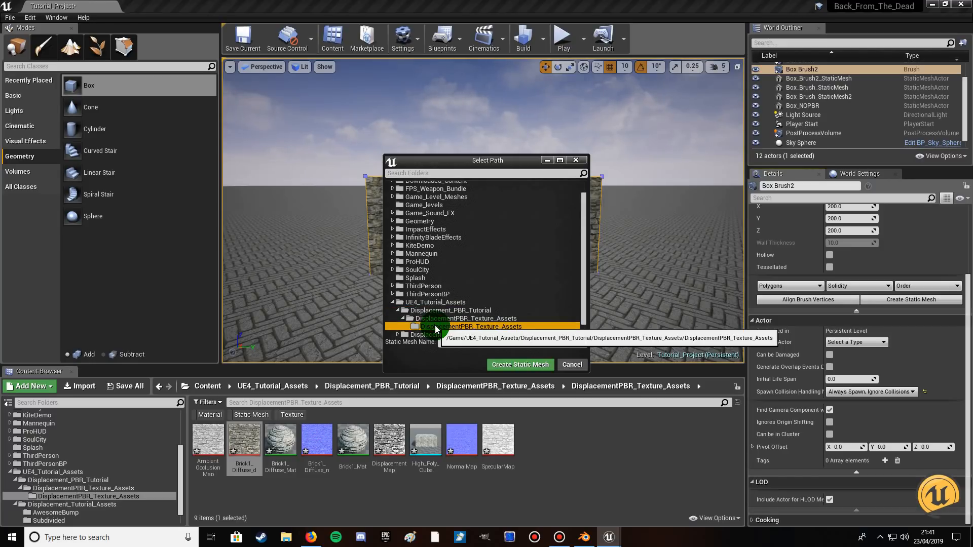
click(520, 364)
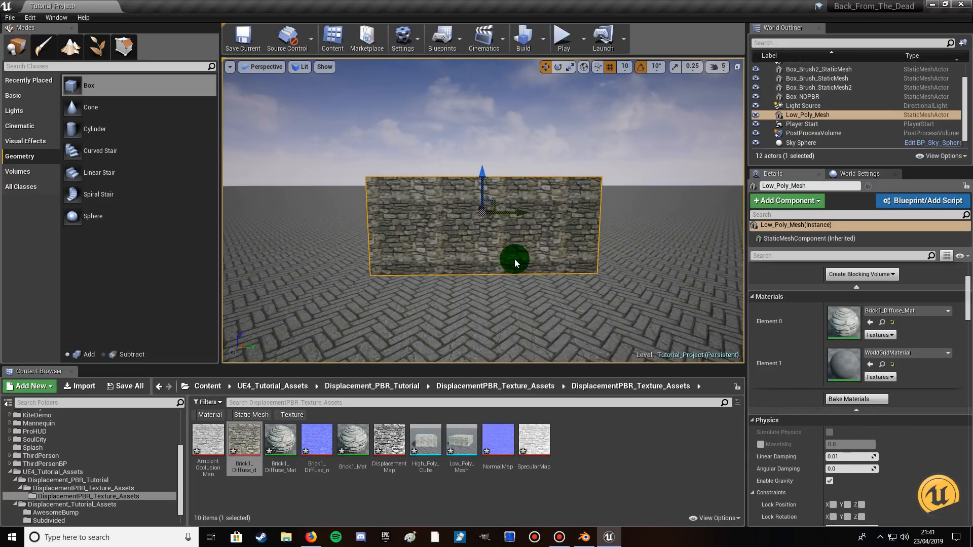
Delete the converted wall from the level and place a fresh Low_Poly_Mesh instance in the same area.
key(Delete)
drag(458, 441, 476, 191)
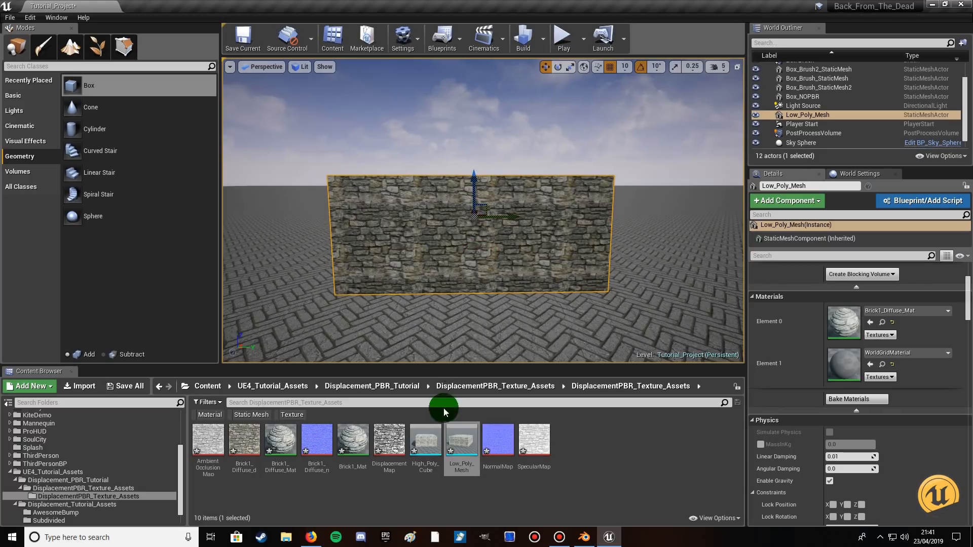
Inspect the Low_Poly_Mesh asset's geometry and brick texture in the static mesh editor, then close the editor.
click(458, 444)
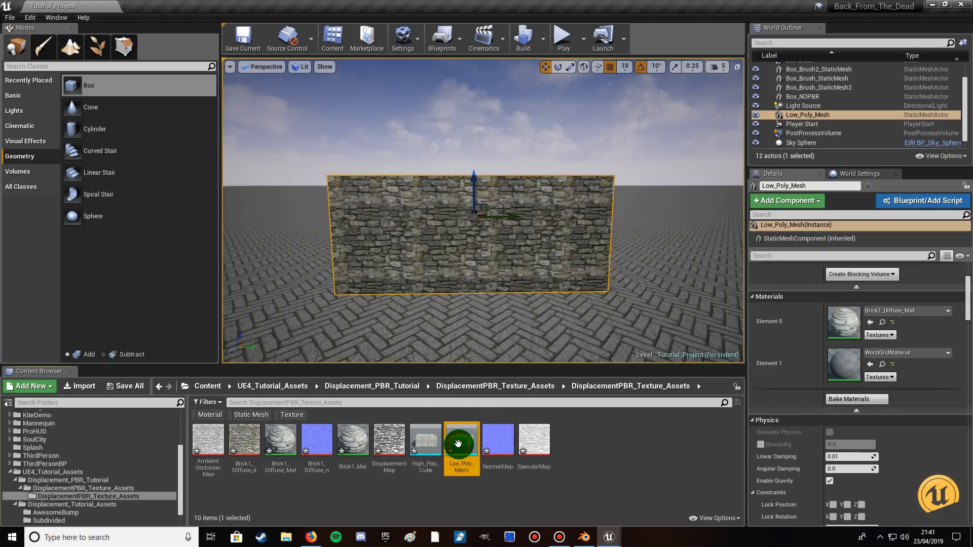
double_click(458, 444)
double_click(351, 7)
scroll(404, 276, down, 8)
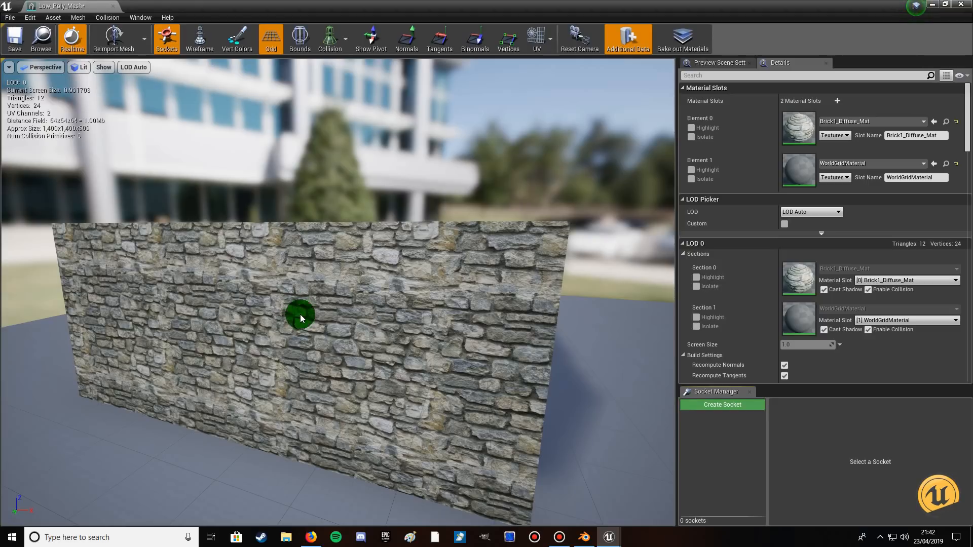
drag(322, 294, 328, 310)
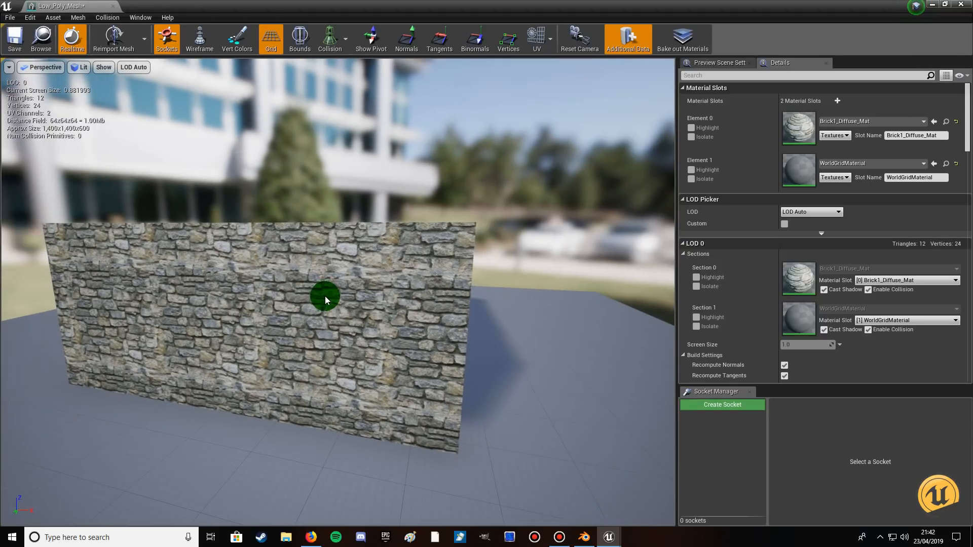
click(961, 4)
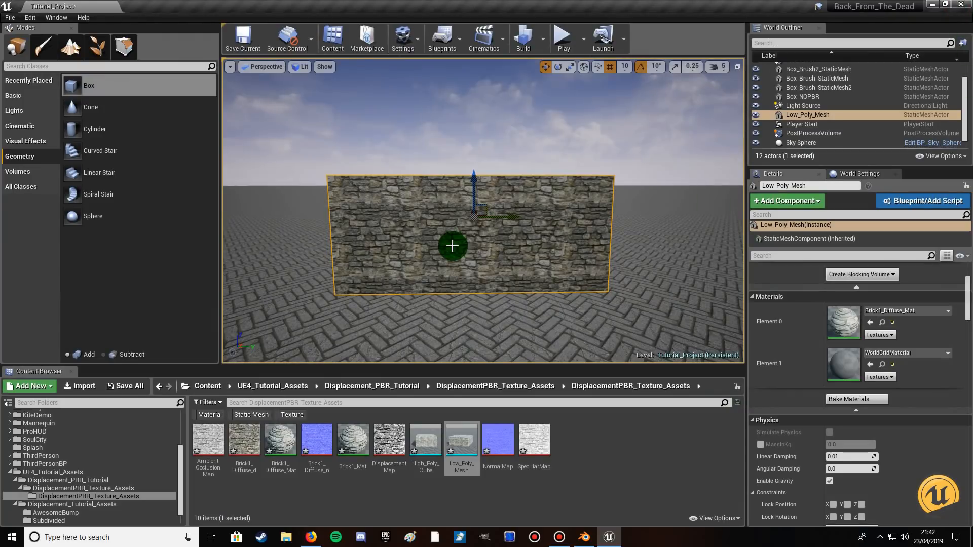
Export the Low_Poly_Mesh asset to the Desktop as Low_Poly_Mesh.FBX with FBX 2013 compatibility.
right_click(460, 442)
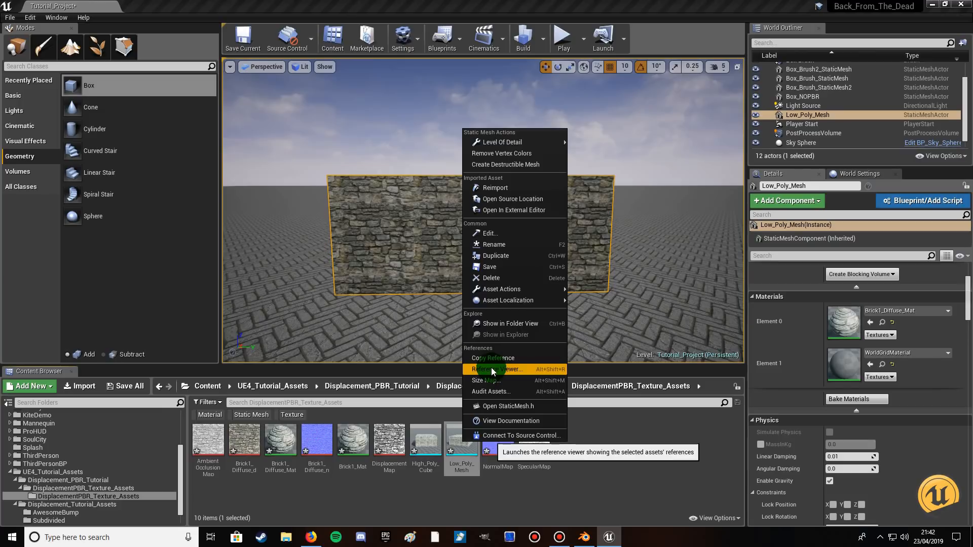
mouse_move(504, 292)
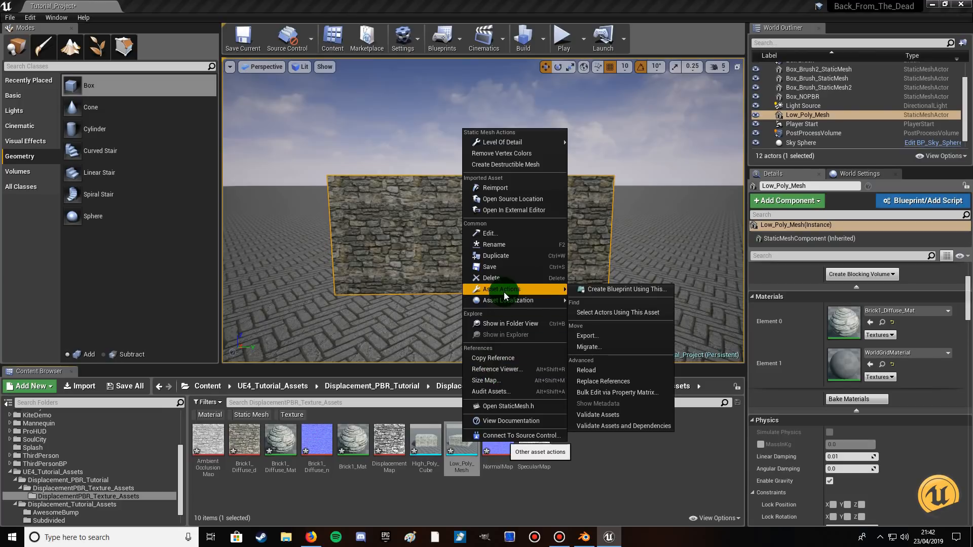
click(594, 335)
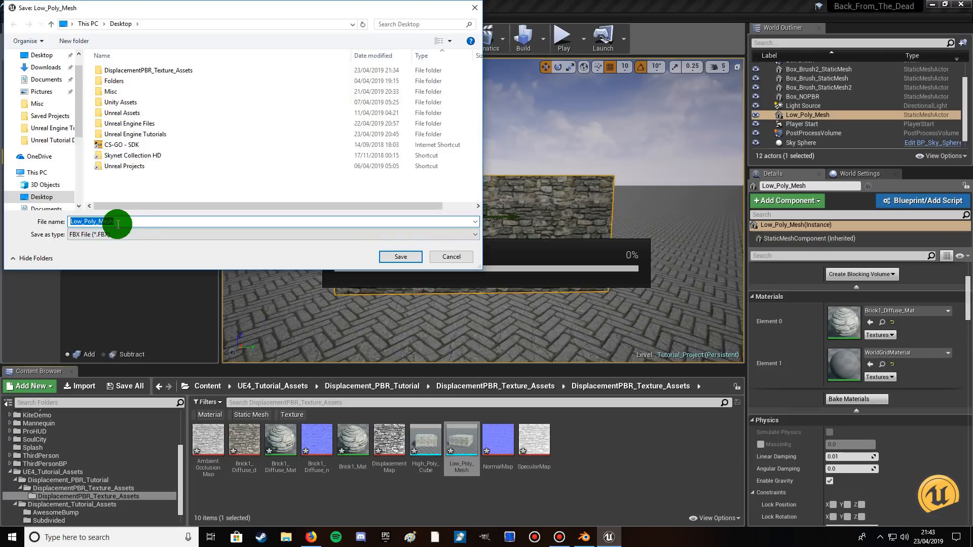
click(46, 55)
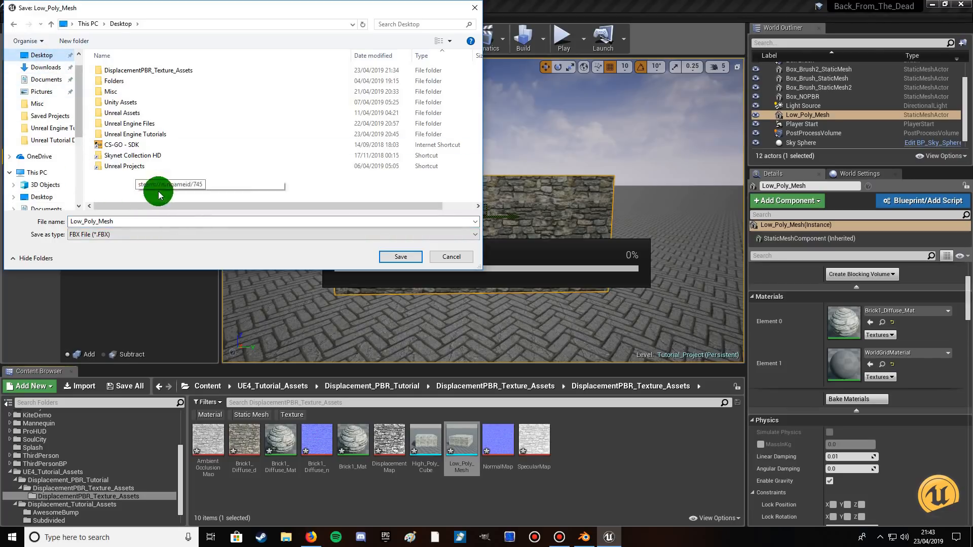
click(407, 258)
click(461, 205)
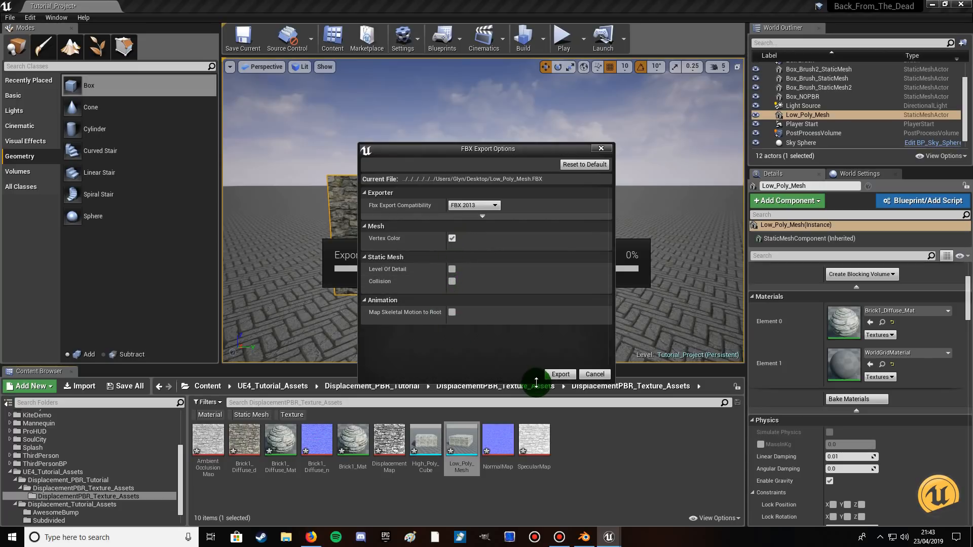
click(556, 375)
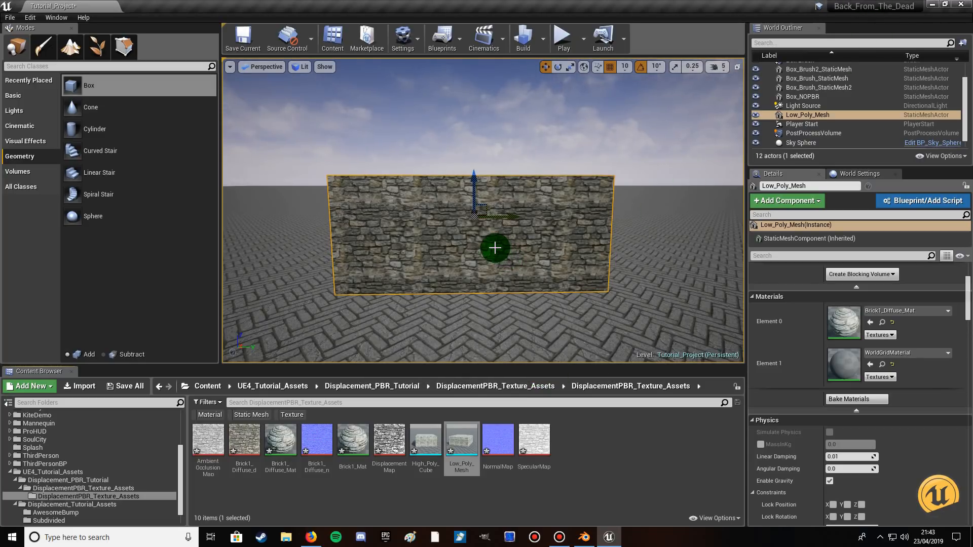
Delete the brick wall from the level and the Low_Poly_Mesh asset from the project folder.
key(Delete)
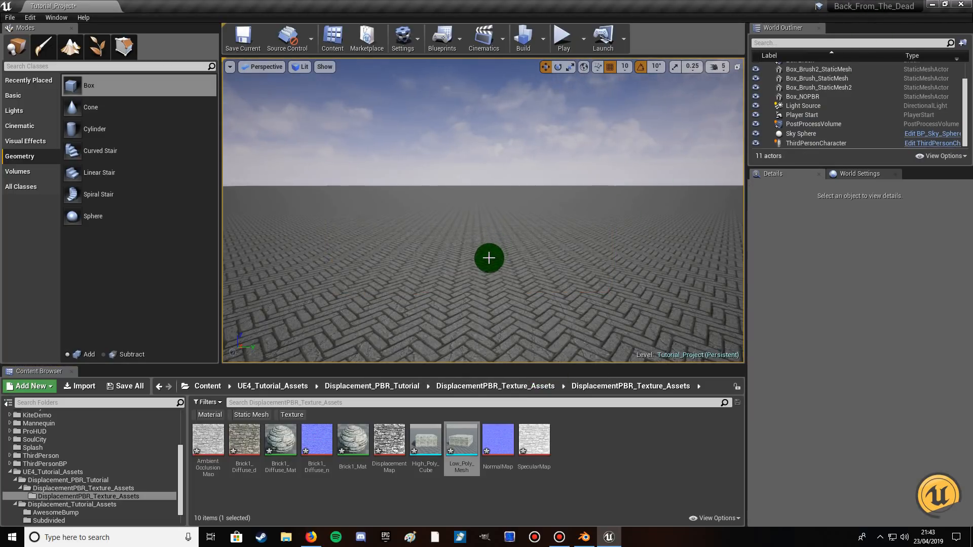
right_click(461, 440)
click(509, 274)
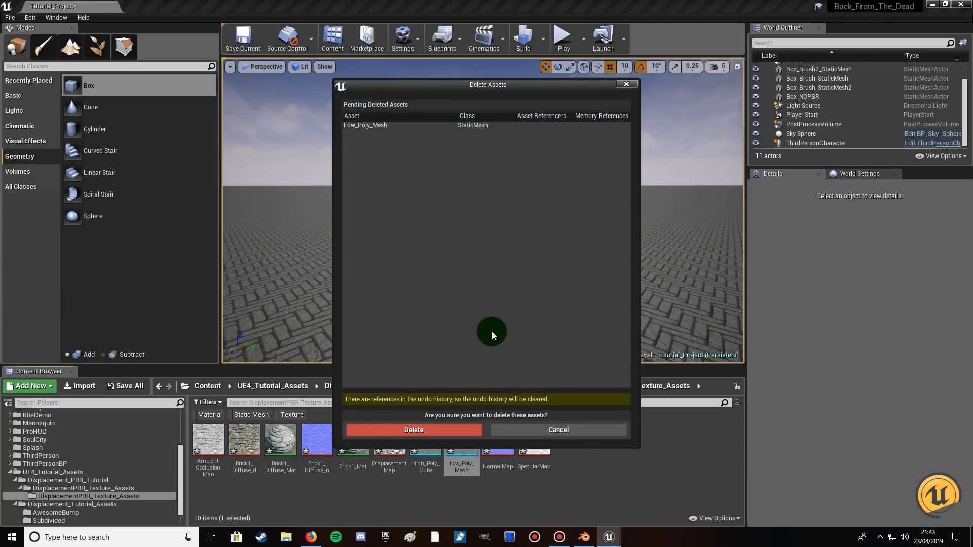
click(451, 430)
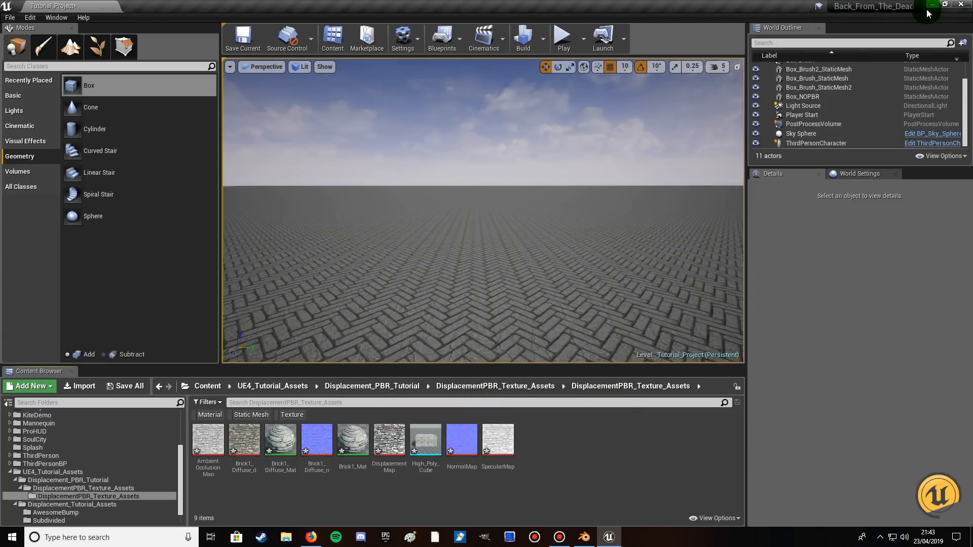
Minimize Unreal Engine and the Bandicam recorder, and switch to Blender.
click(929, 10)
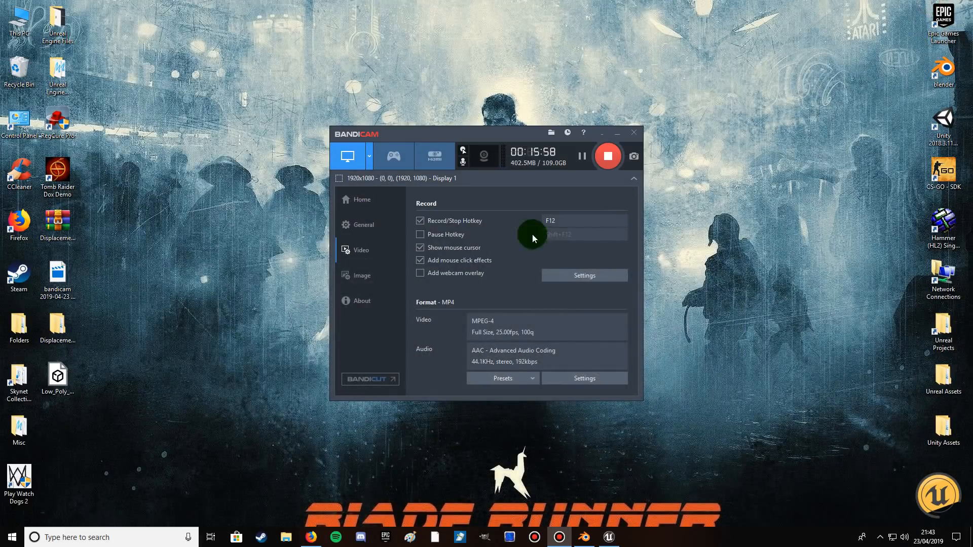
click(602, 132)
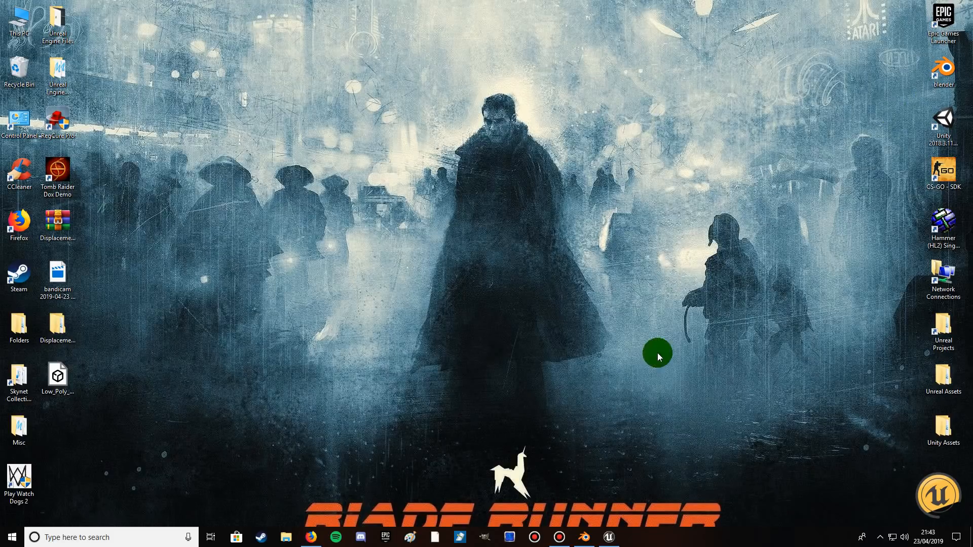
click(588, 538)
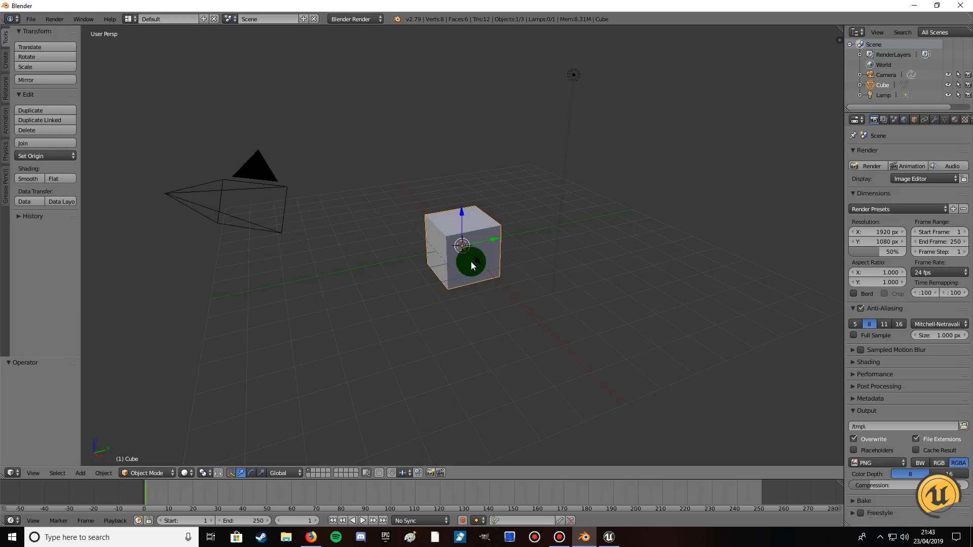
Delete the default cube and the camera from the scene.
right_click(465, 263)
key(x)
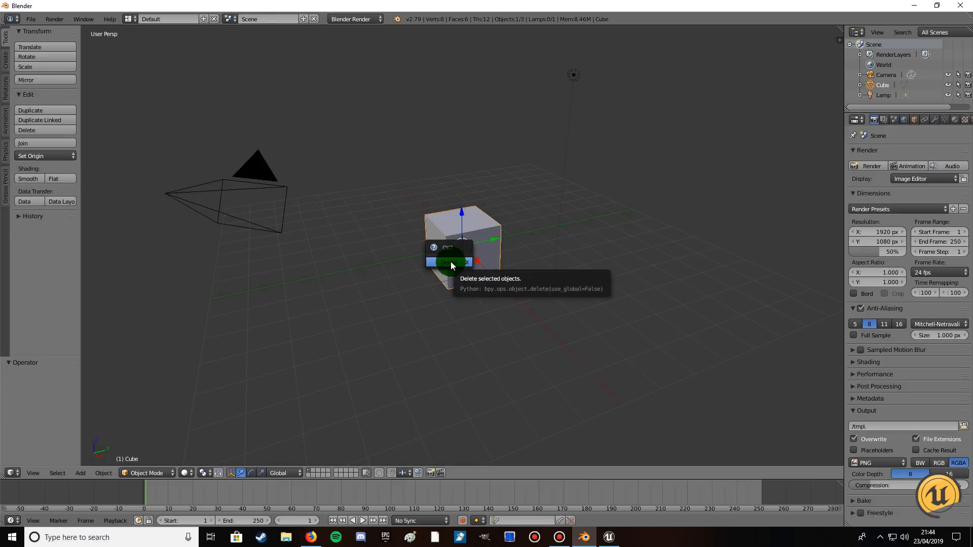
click(451, 263)
right_click(273, 190)
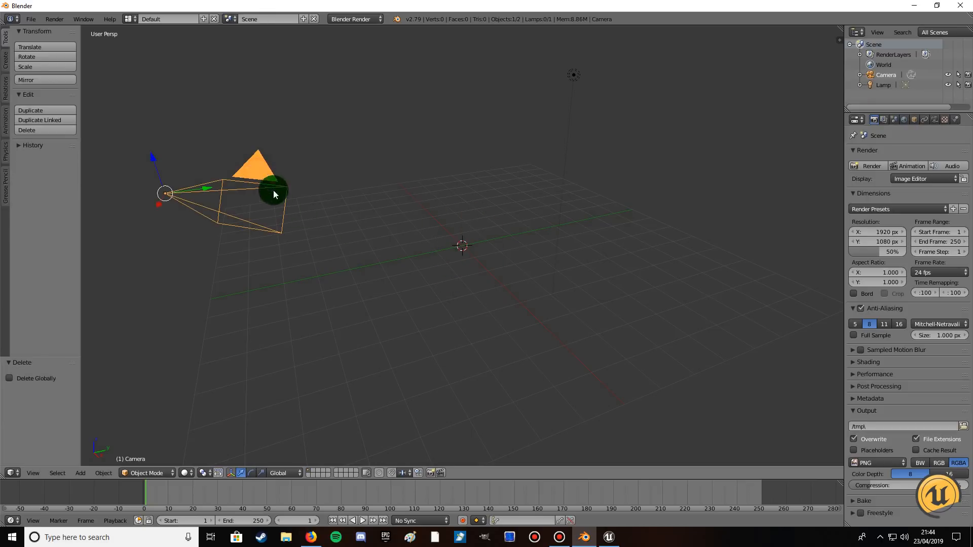
key(x)
click(368, 250)
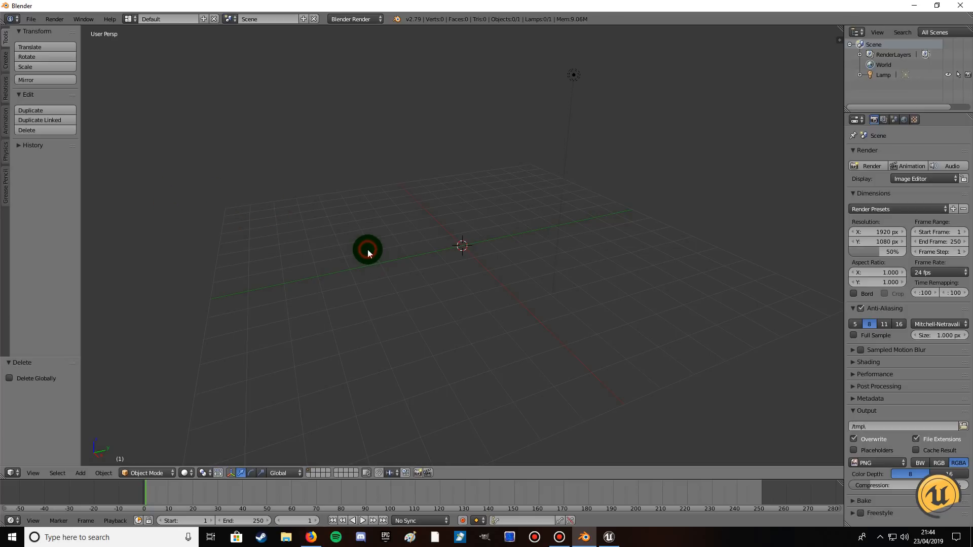
Import Low_Poly_Mesh.FBX from the Desktop as an FBX model.
click(30, 19)
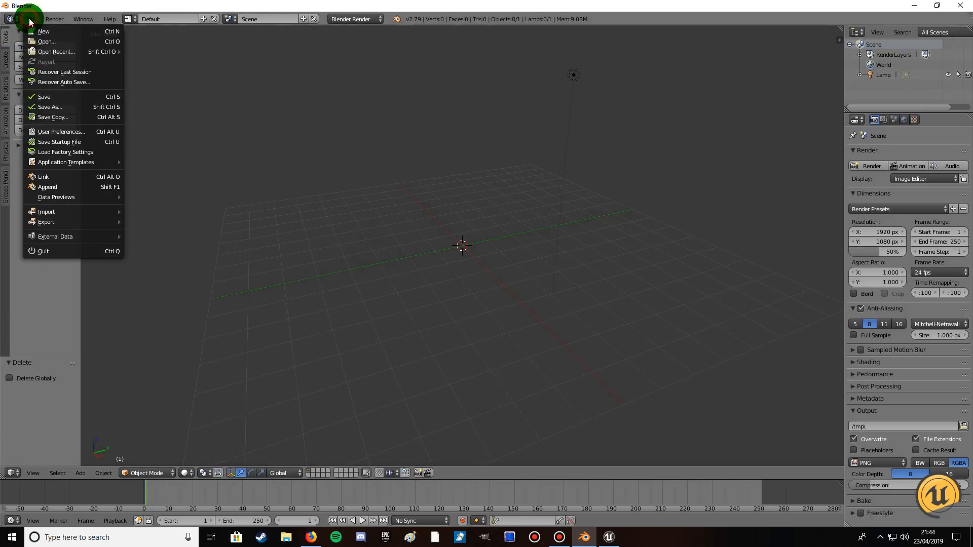
mouse_move(53, 215)
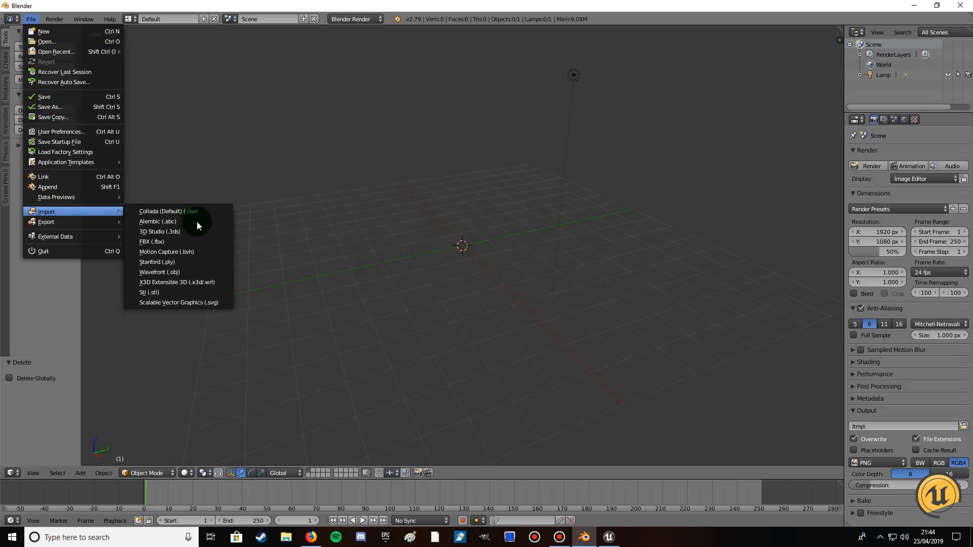
click(177, 243)
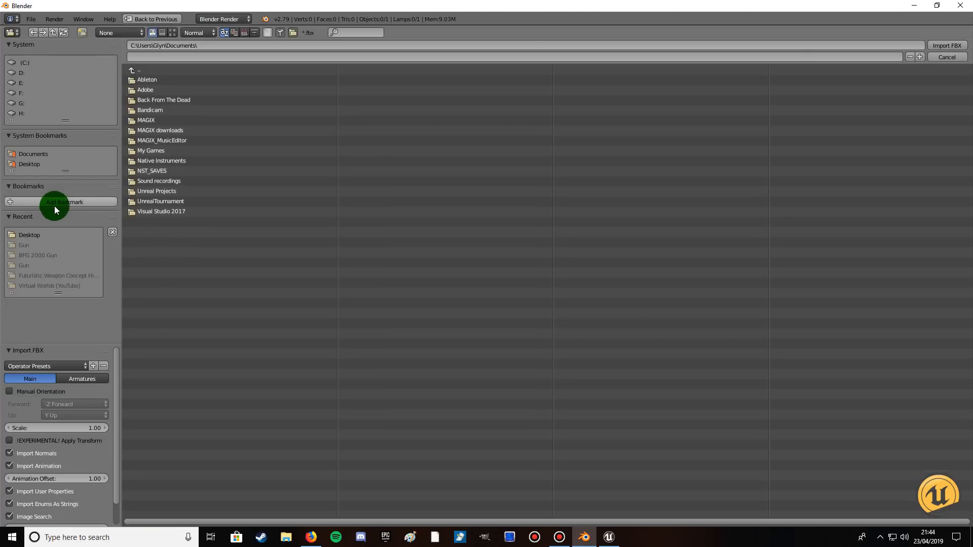
click(31, 165)
click(161, 152)
double_click(160, 154)
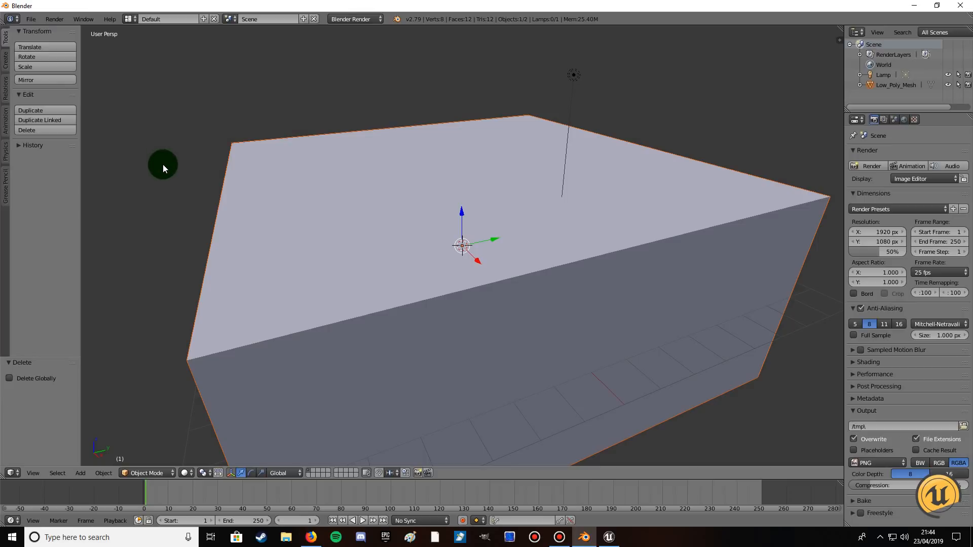
Select the imported Low_Poly_Mesh block and switch it to Edit Mode.
scroll(340, 292, down, 3)
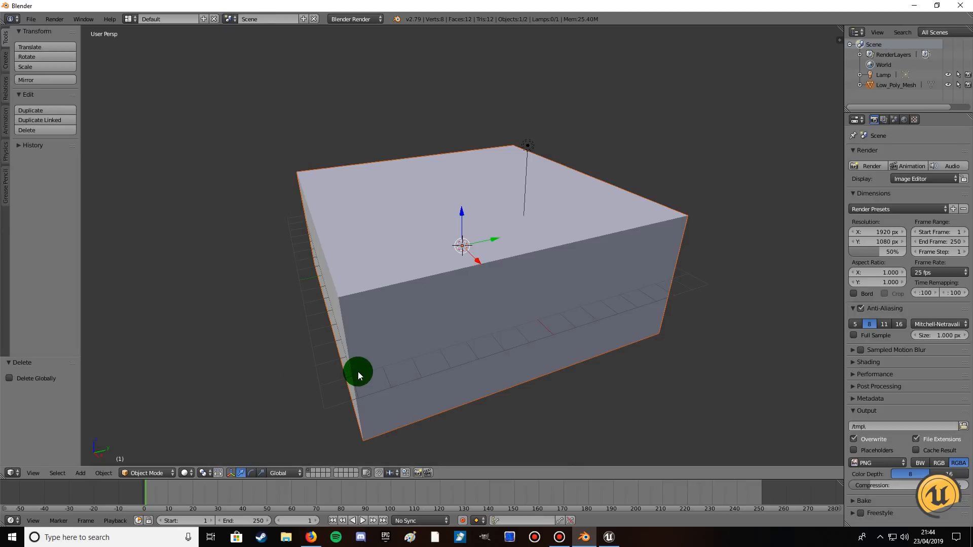
click(140, 475)
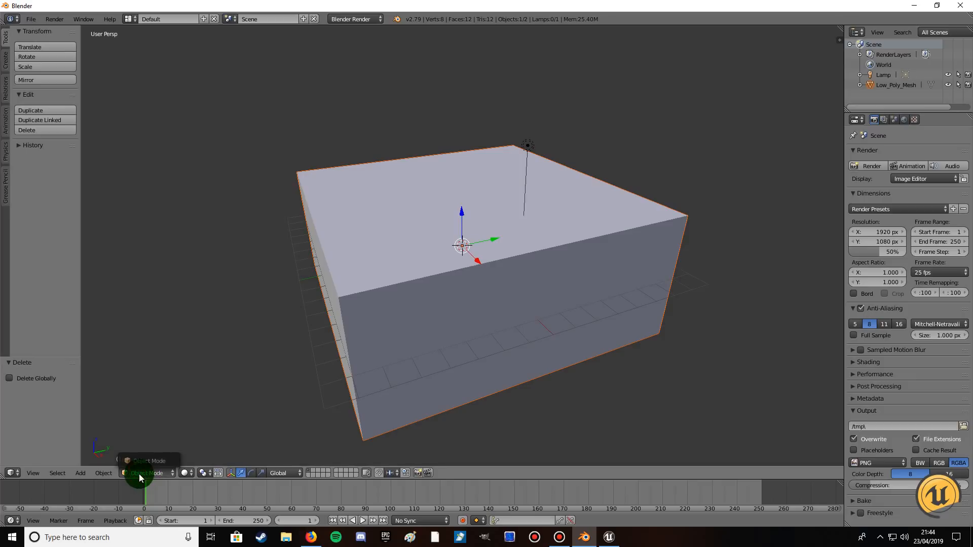
click(429, 311)
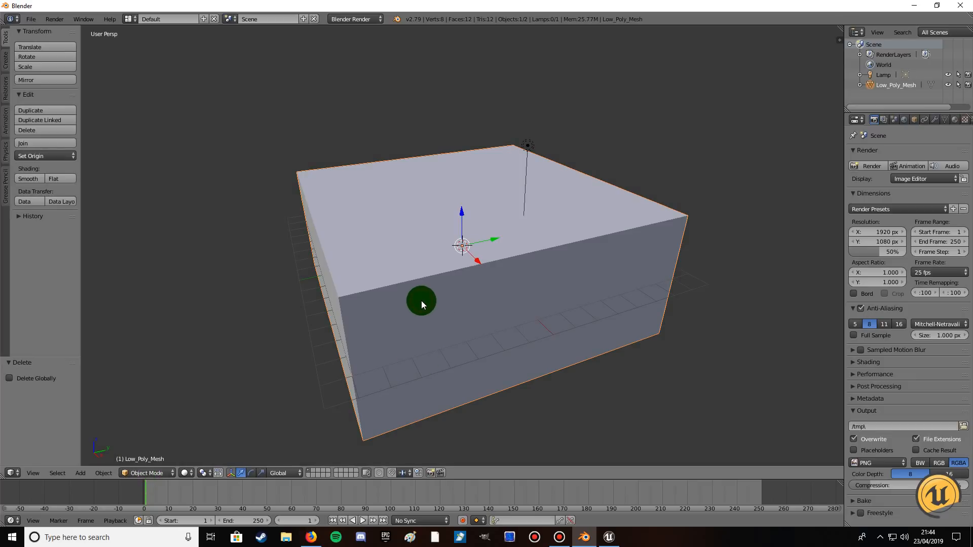
click(149, 472)
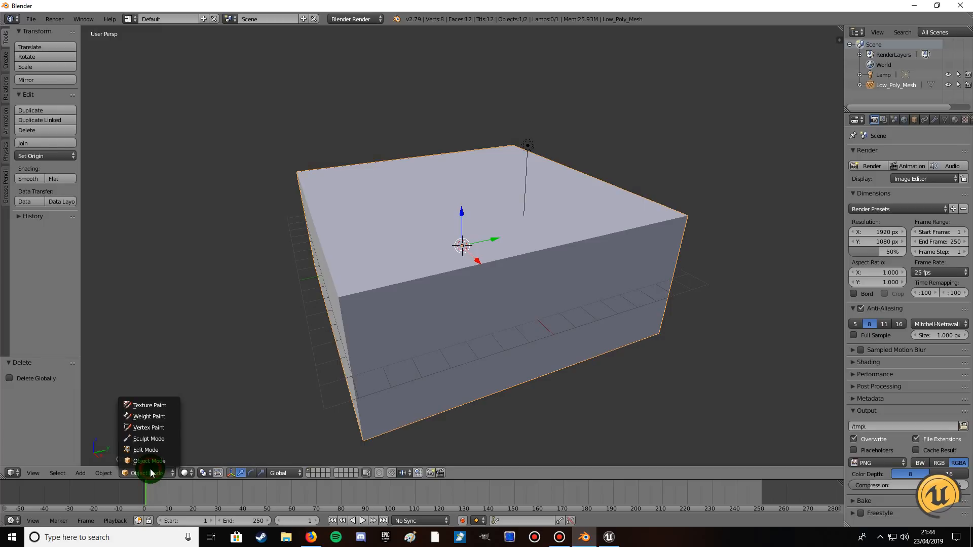
click(146, 449)
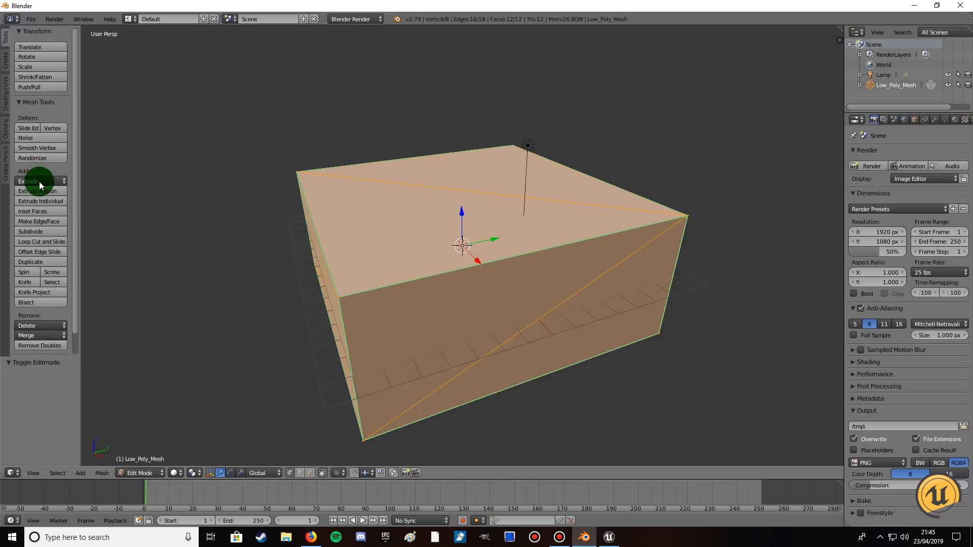
Subdivide the whole mesh seven times with one cut each.
click(38, 233)
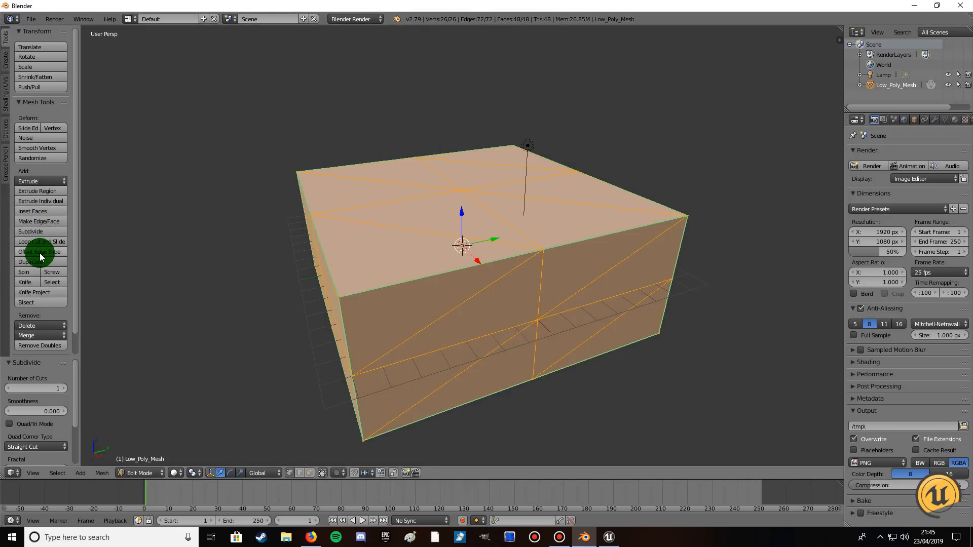
click(39, 234)
click(39, 233)
click(39, 233)
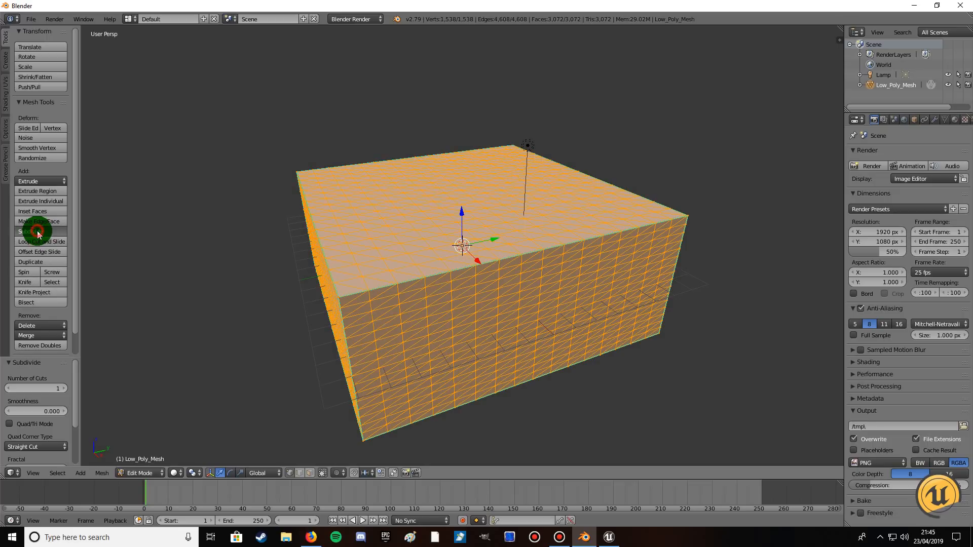
click(38, 233)
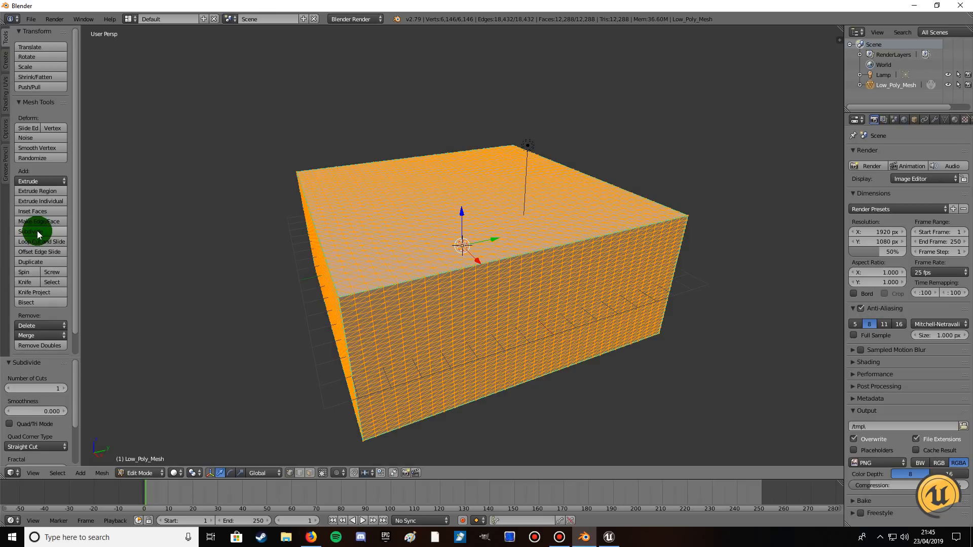
click(39, 233)
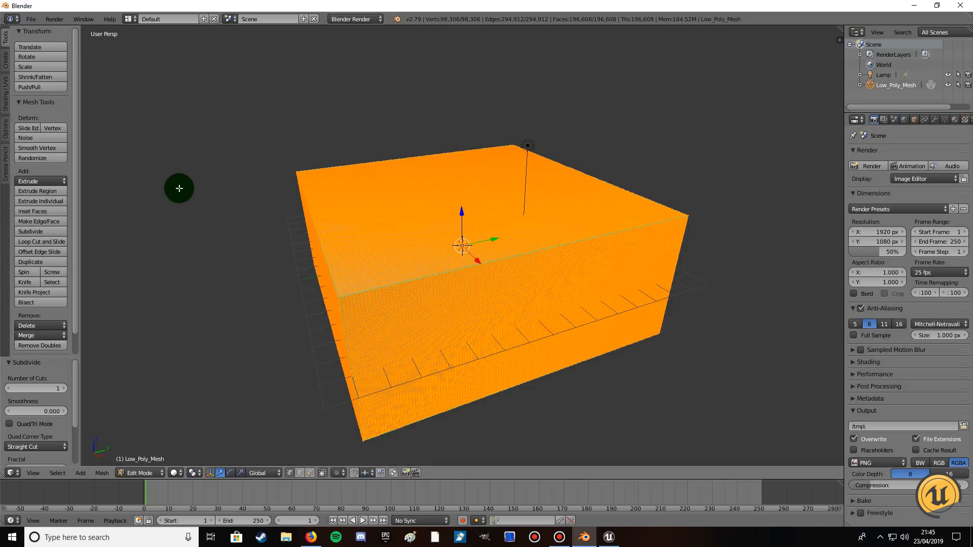
Try moving the whole subdivided mesh freely in the viewport.
click(200, 150)
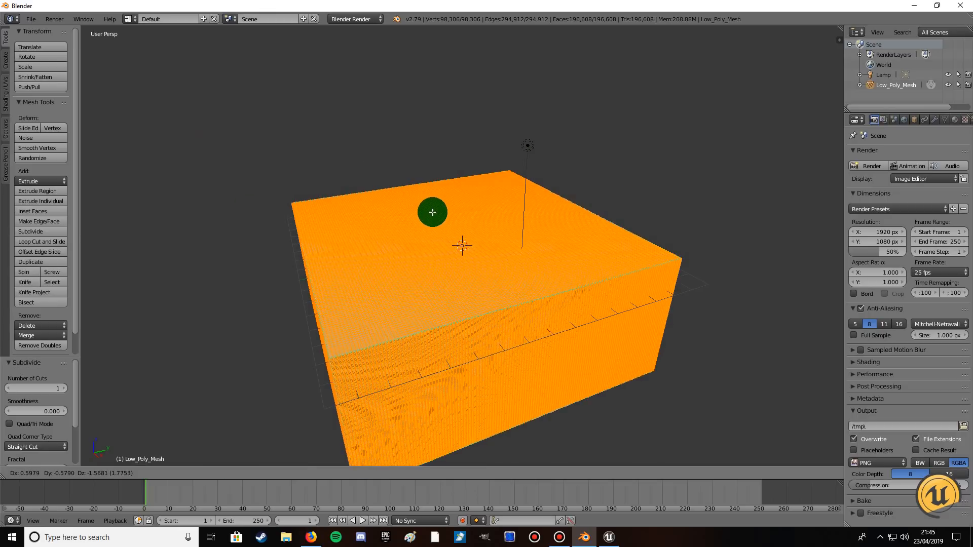
key(g)
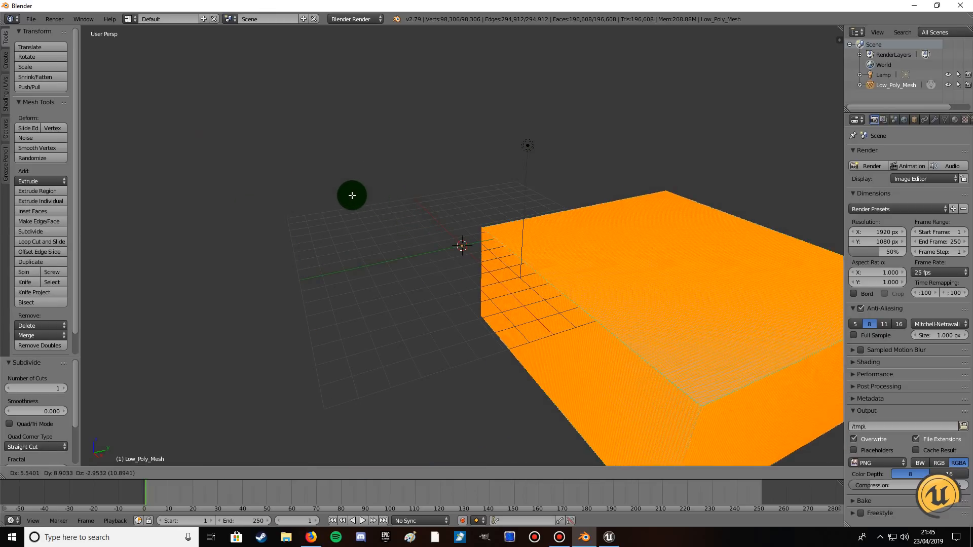
click(327, 196)
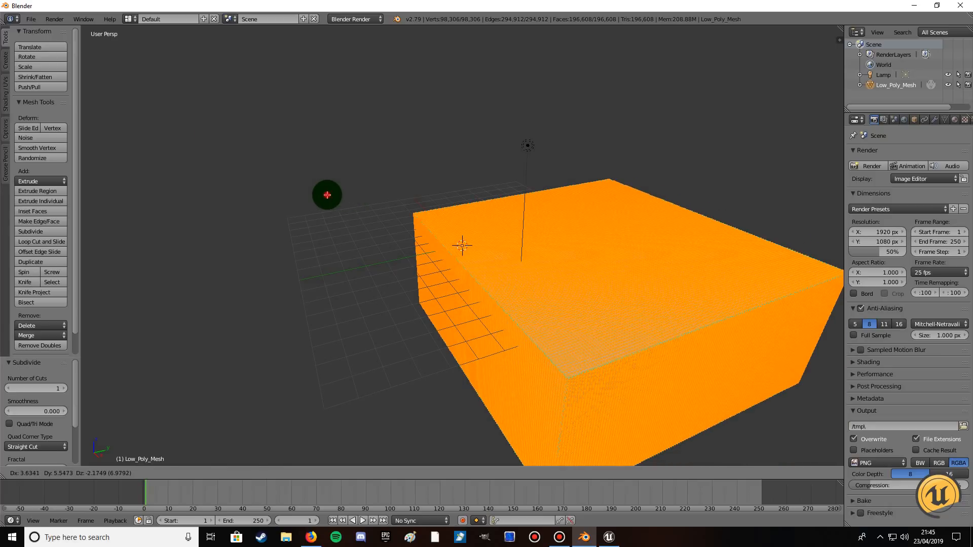
Undo the mesh move and the last subdivision.
key(ctrl+z)
key(ctrl+z)
click(462, 245)
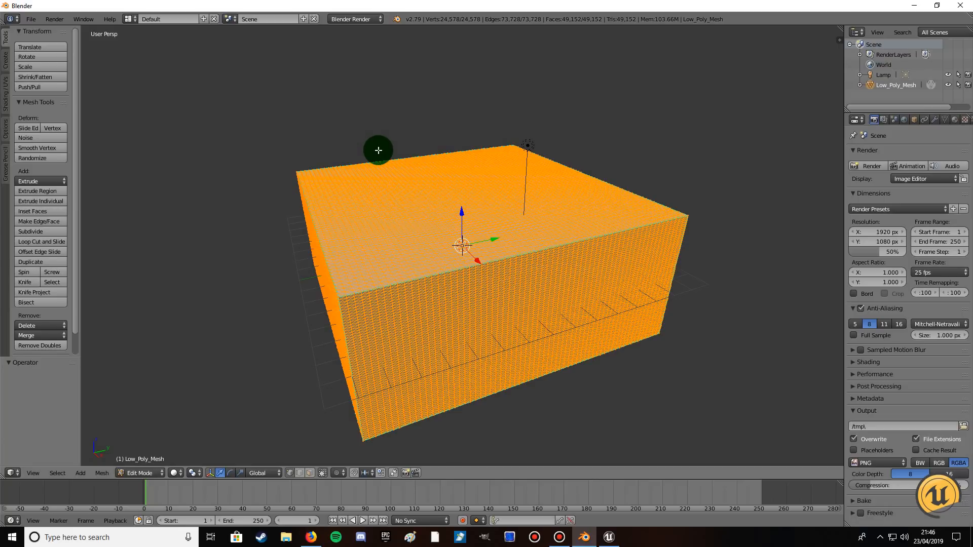
Export the subdivided mesh to the Desktop as High_Poly_Mesh.fbx, and quit Blender without saving the scene.
click(31, 20)
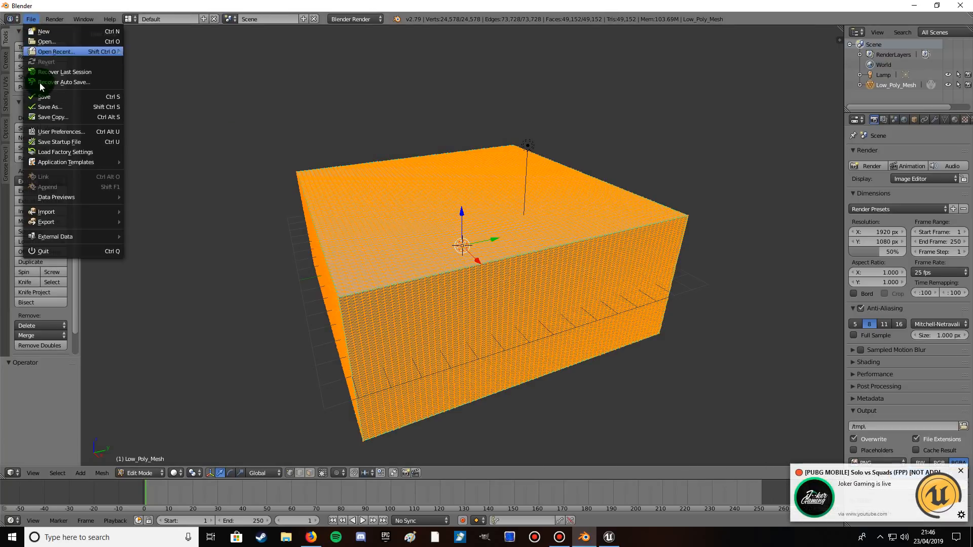
mouse_move(48, 221)
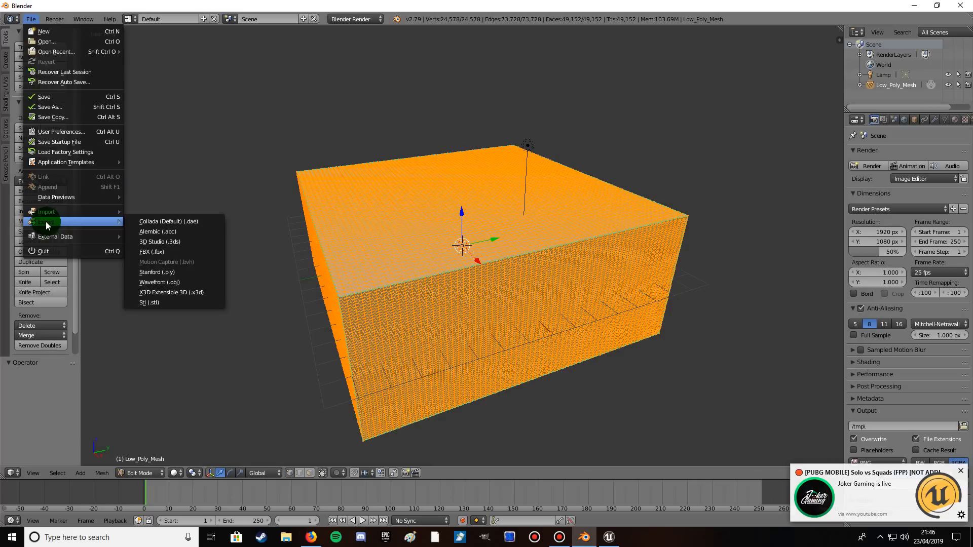
click(163, 254)
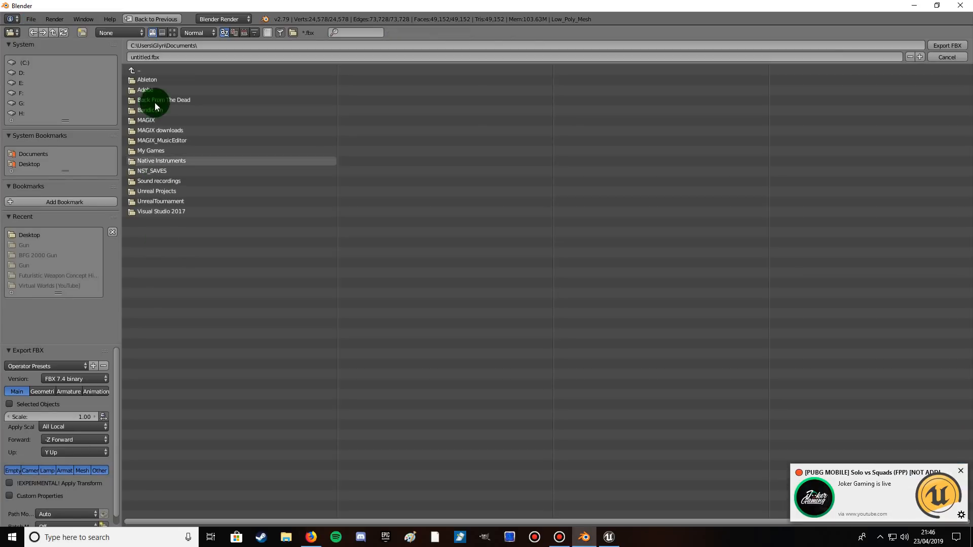
click(27, 161)
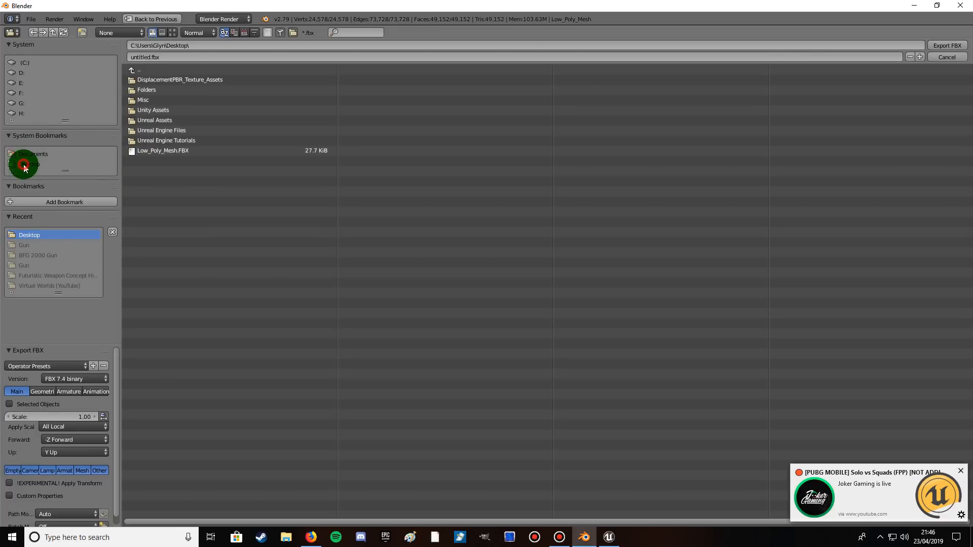
click(150, 56)
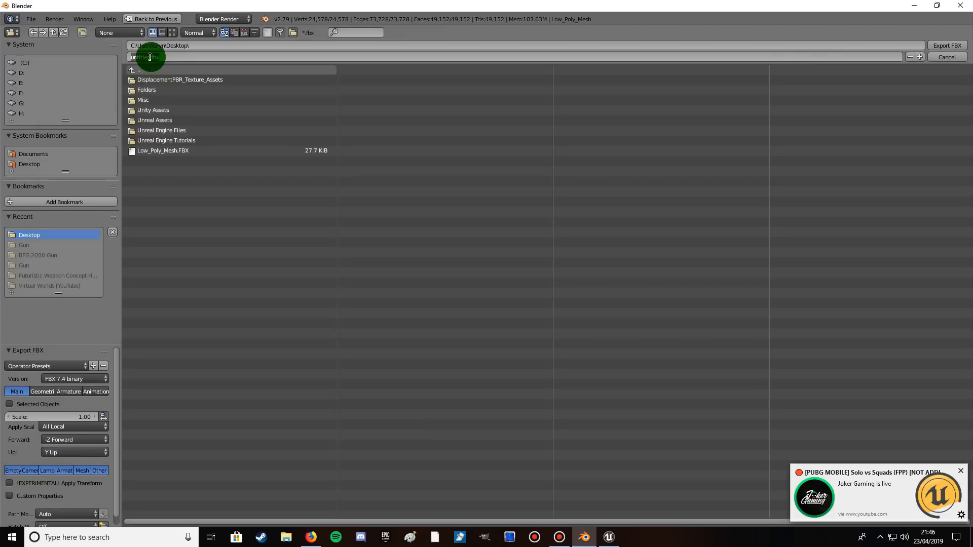
double_click(148, 57)
text(High)
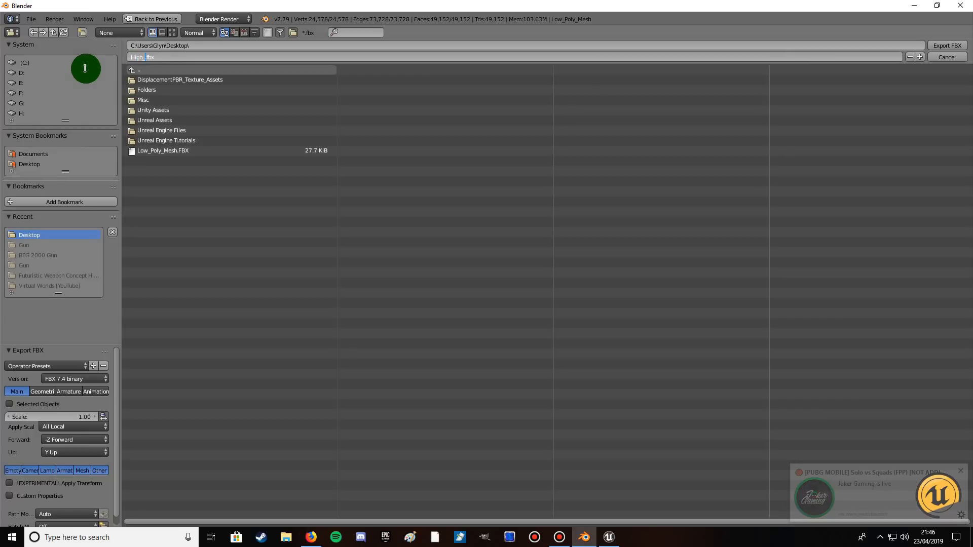
text(_Poly_Mesh)
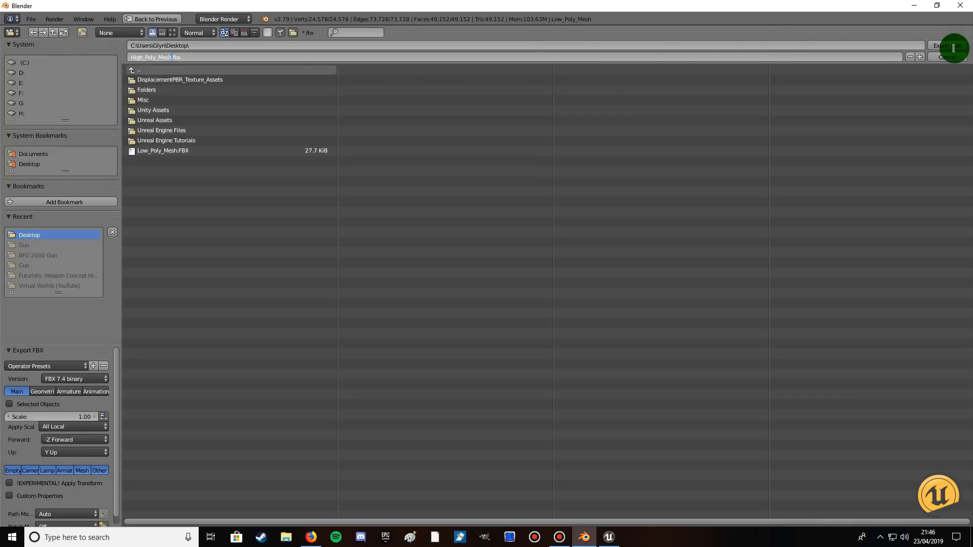
click(935, 46)
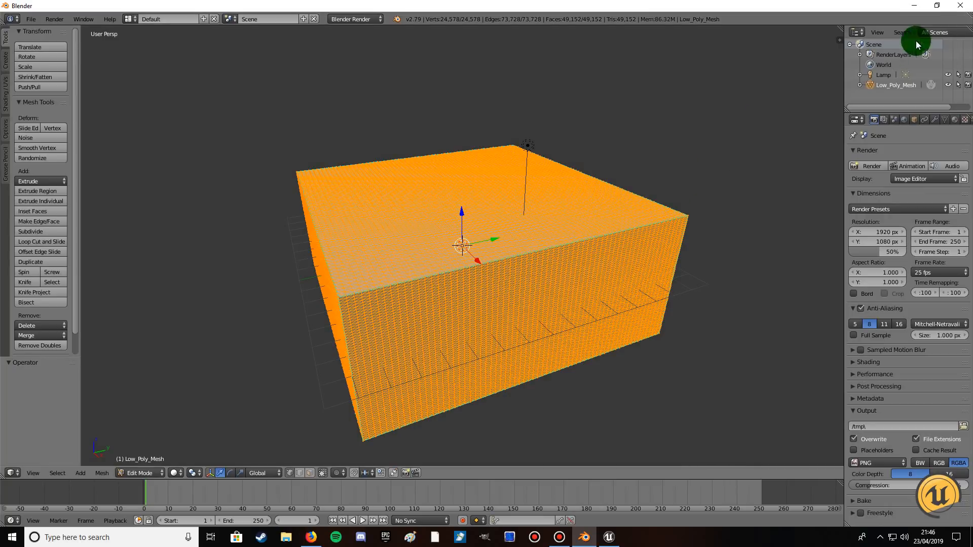
click(960, 9)
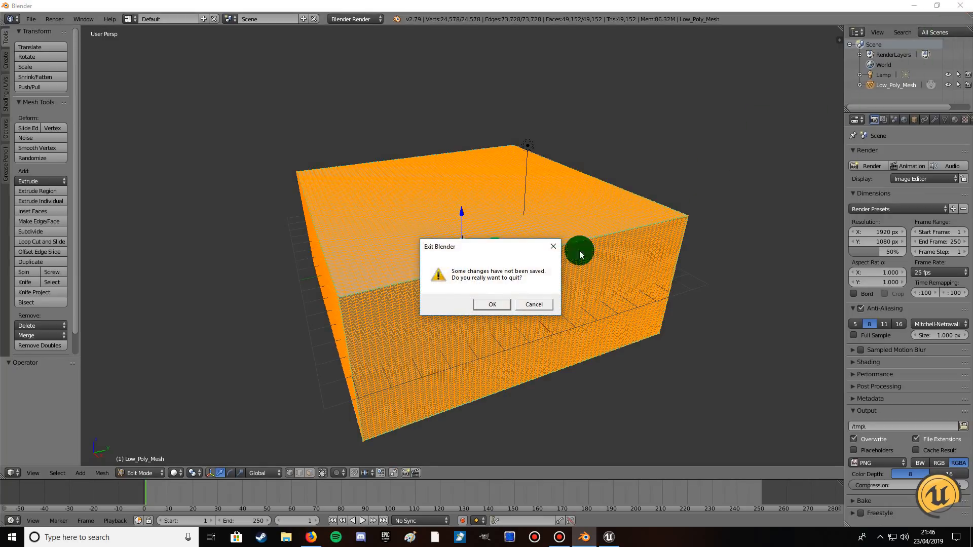
click(495, 306)
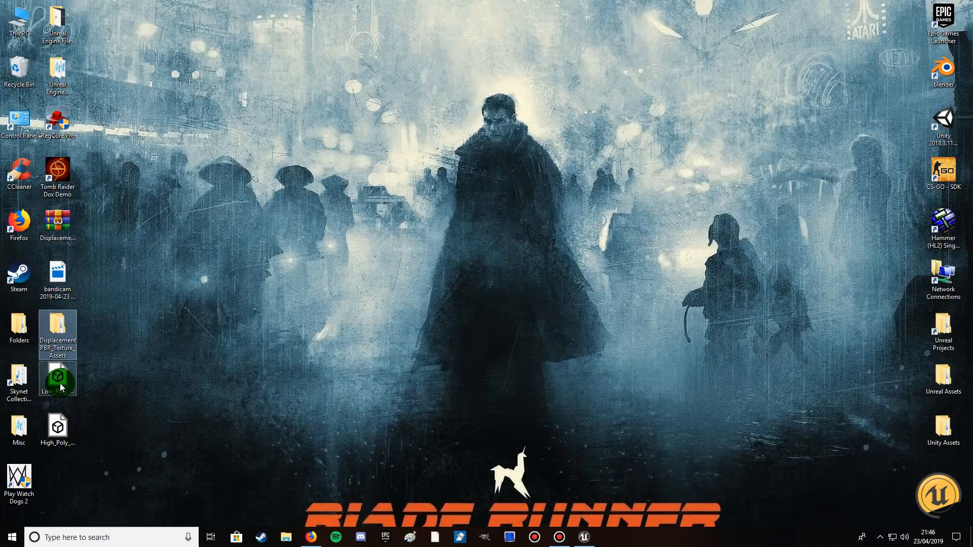
Import the High_Poly_Mesh file from the desktop into Unreal Engine's DisplacementPBR_Texture_Assets folder with Combine Meshes enabled, and dismiss the message log.
drag(57, 430, 562, 439)
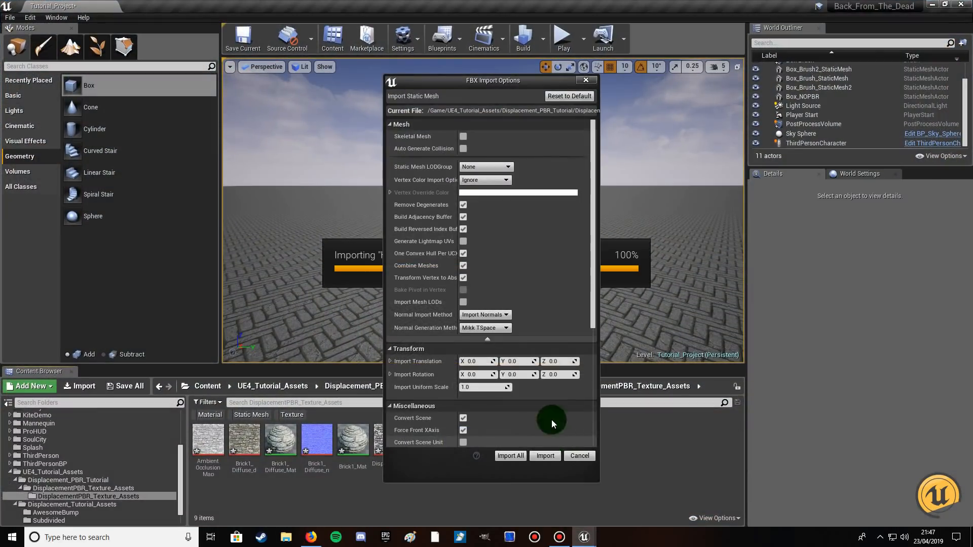
click(463, 266)
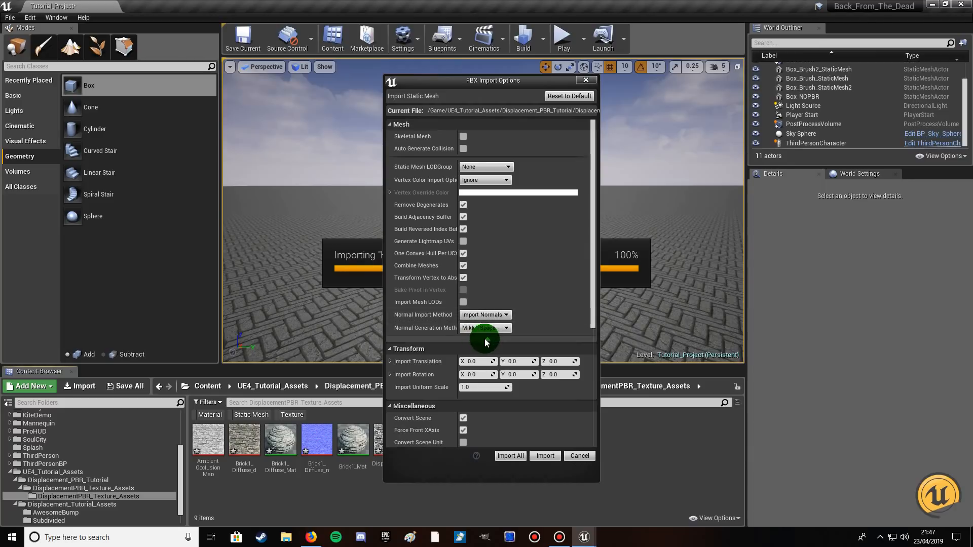
scroll(497, 345, down, 3)
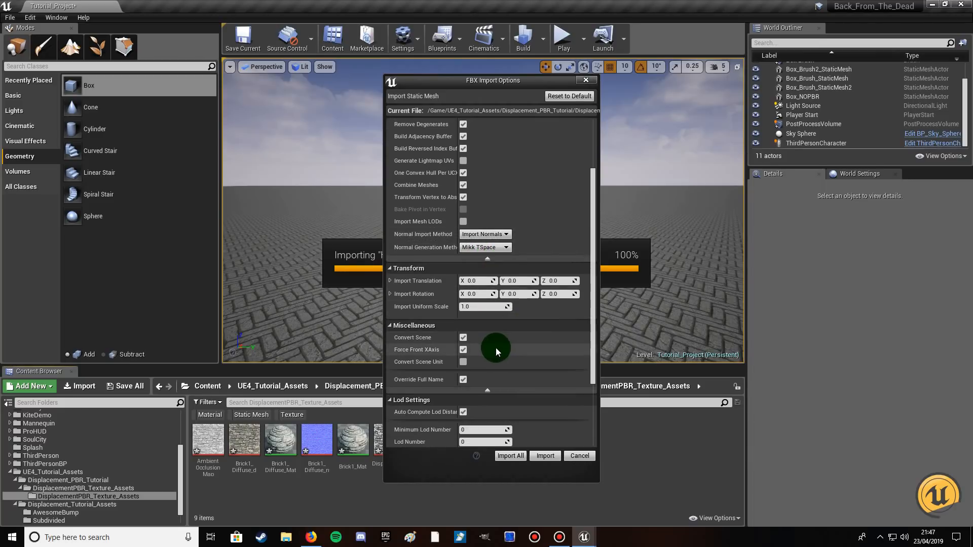
click(462, 350)
scroll(462, 351, down, 3)
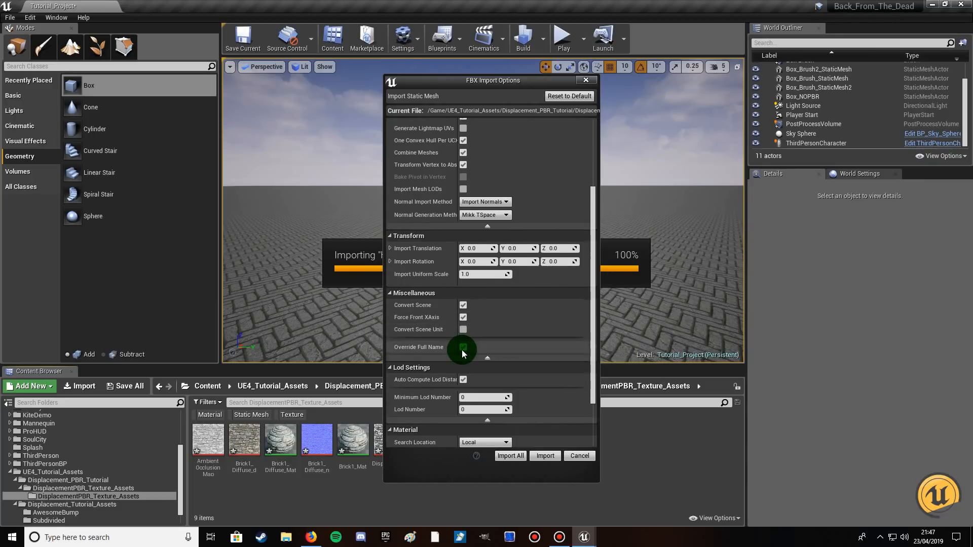
scroll(462, 353, down, 2)
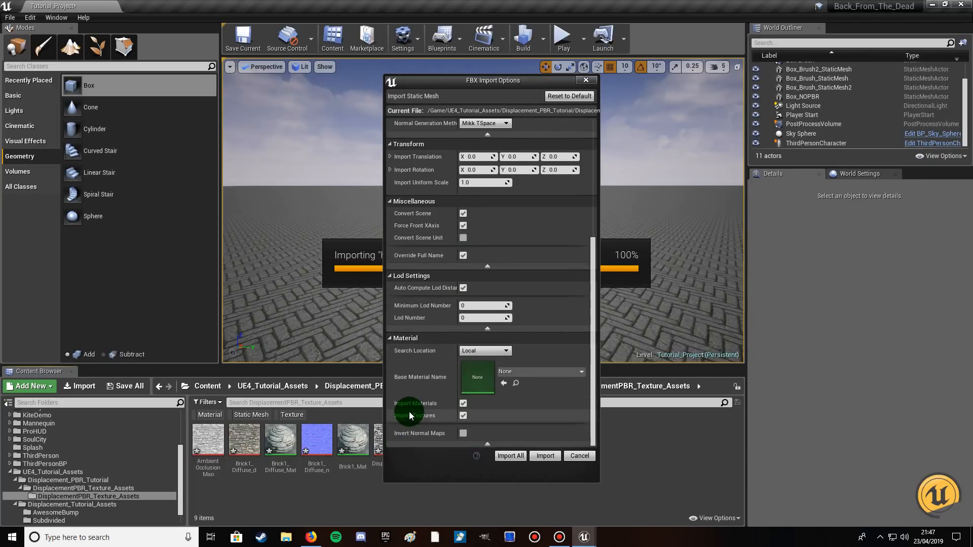
click(516, 457)
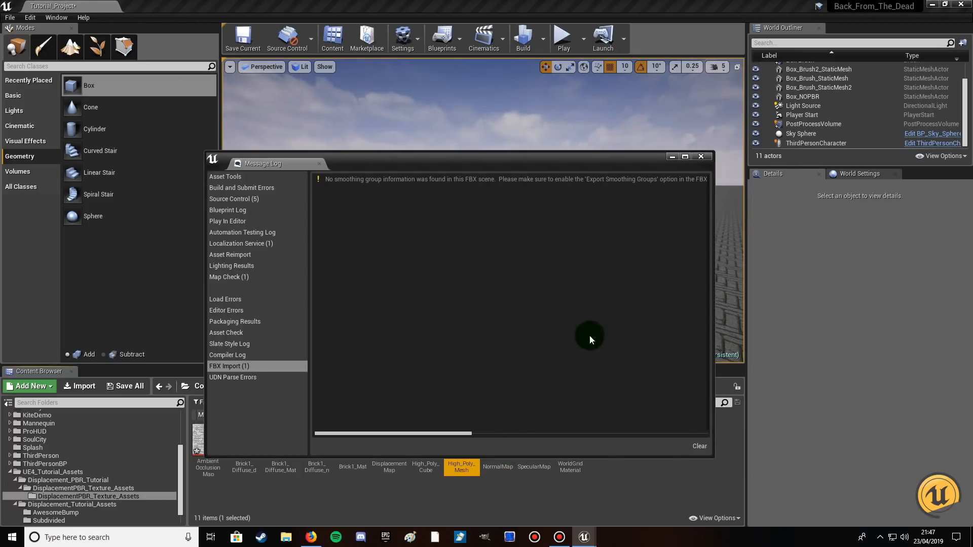
click(701, 157)
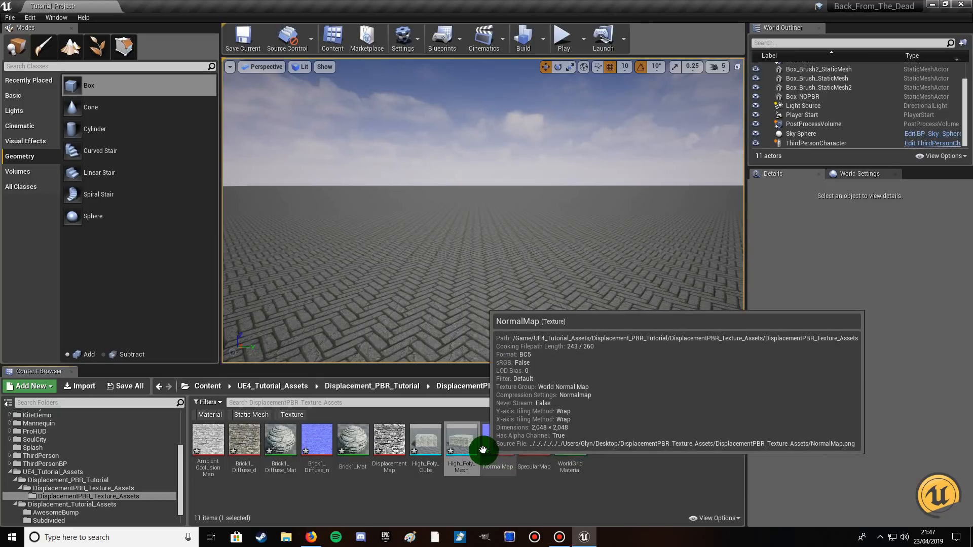
Place the High_Poly_Mesh asset in the level above the brick floor.
drag(464, 442, 460, 195)
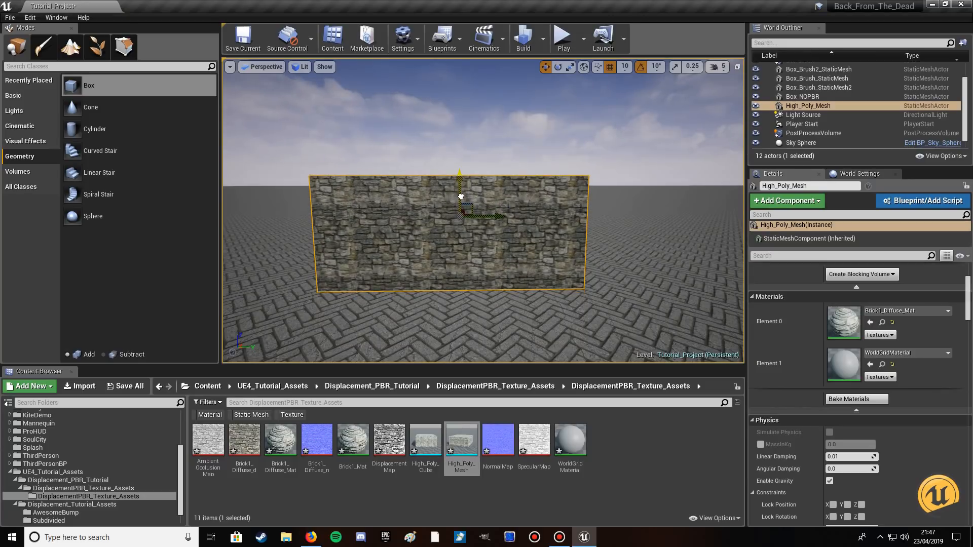
Open the High_Poly_Mesh asset to view it up close, save it and close its editor.
click(469, 442)
double_click(470, 442)
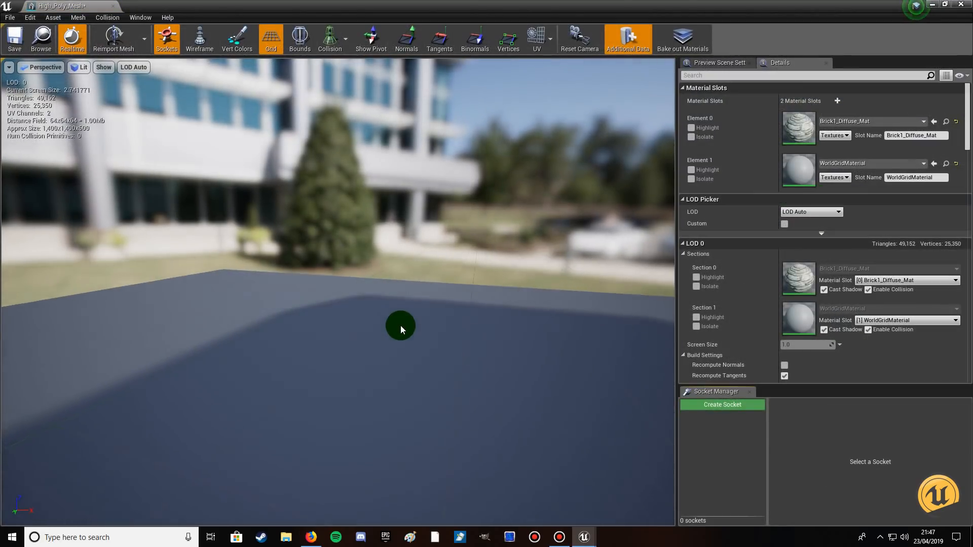
scroll(401, 327, down, 3)
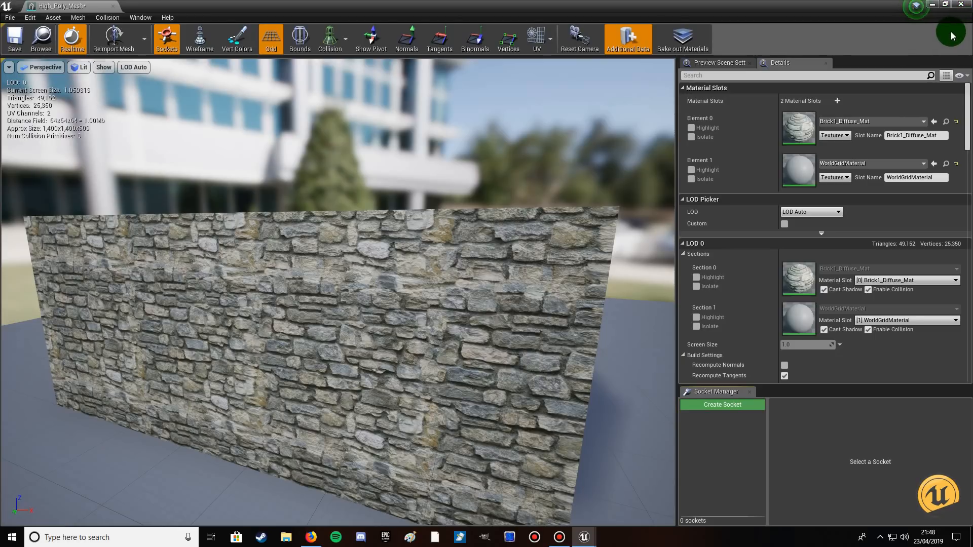
click(15, 38)
click(961, 5)
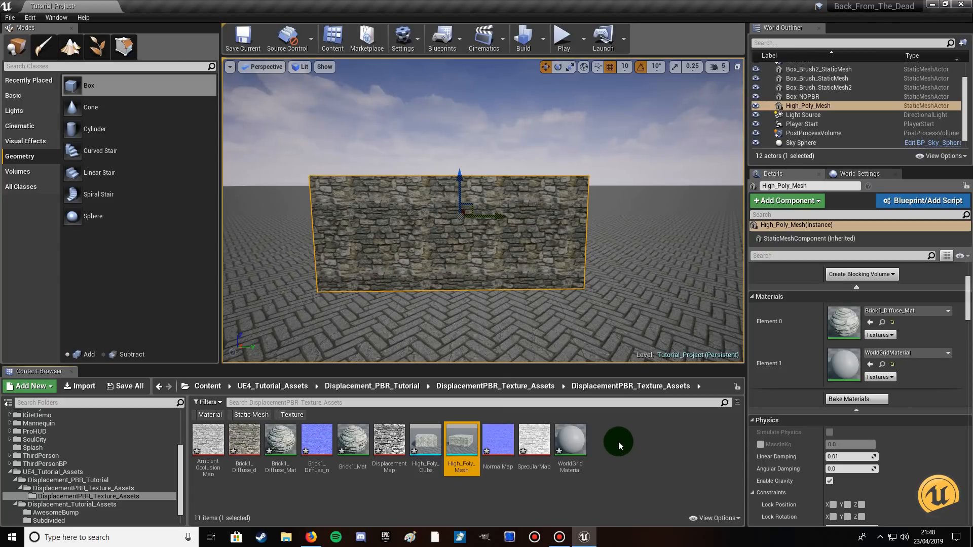
Create a material named Displacement_PBR_Mat in the DisplacementPBR_Texture_Assets folder and open it for editing.
right_click(618, 442)
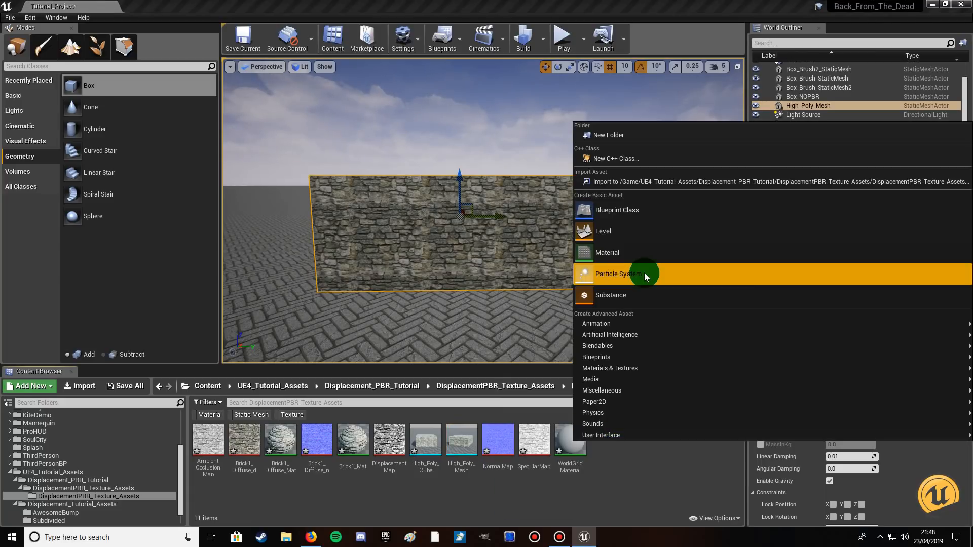
click(607, 254)
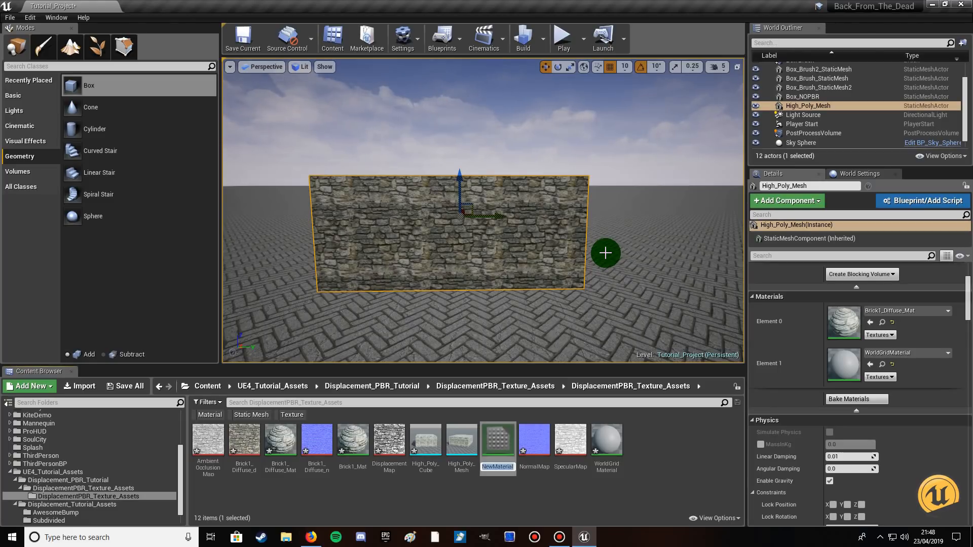
text(D)
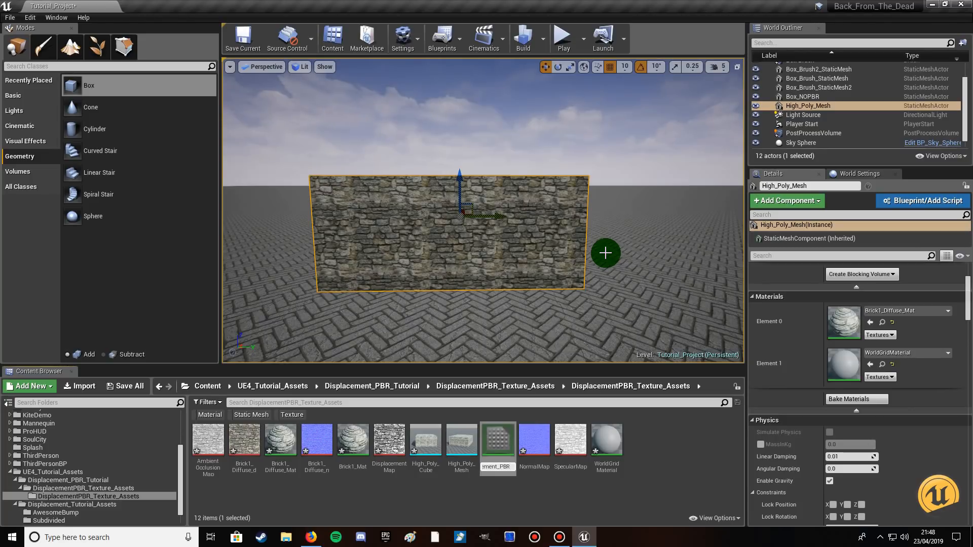
text(_Mat)
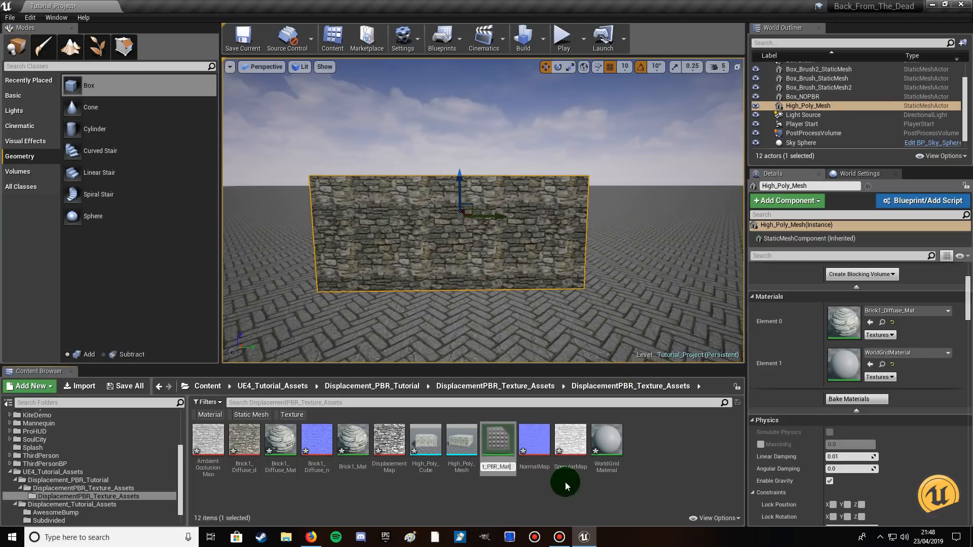
click(565, 482)
click(391, 442)
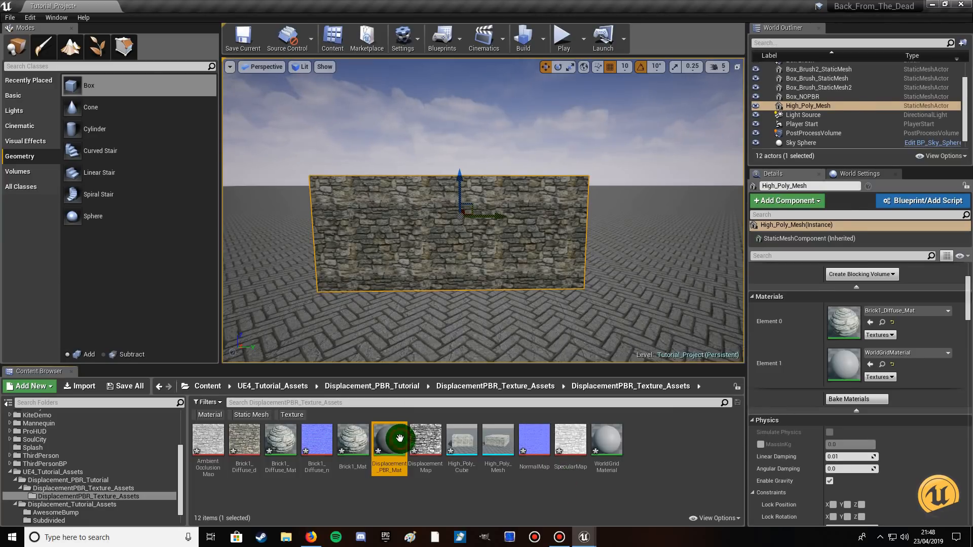
double_click(400, 439)
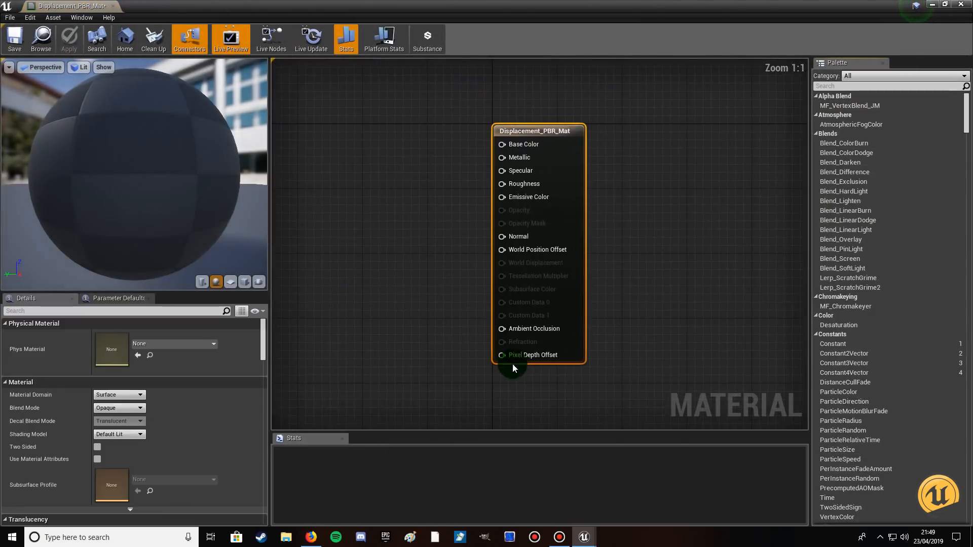
click(944, 6)
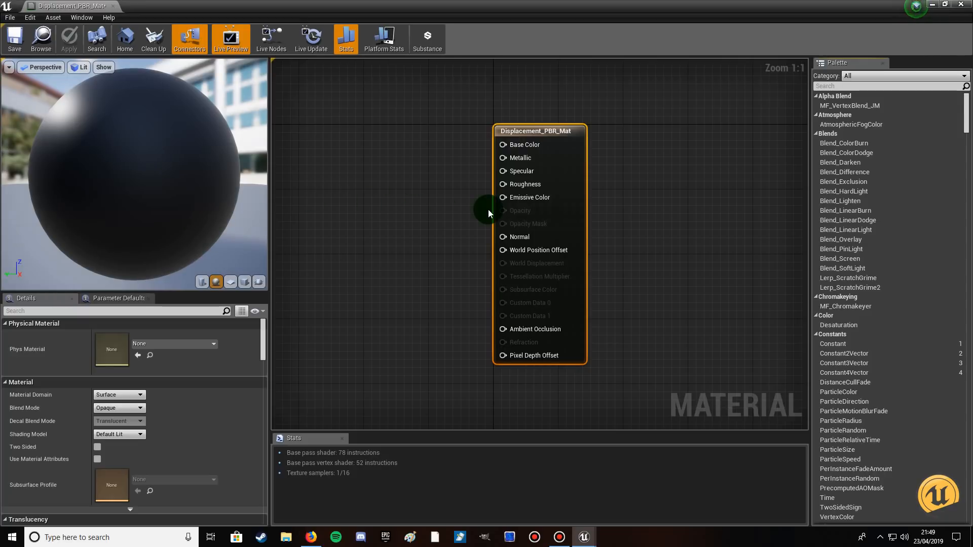
Add a Constant node with value 1 to the Roughness input and move it closer to the material node.
drag(502, 184, 387, 203)
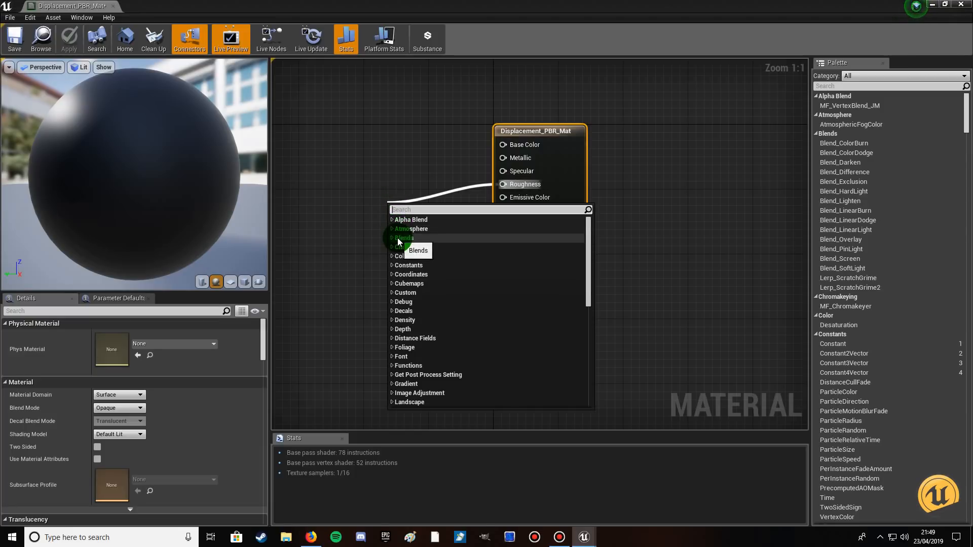
click(393, 266)
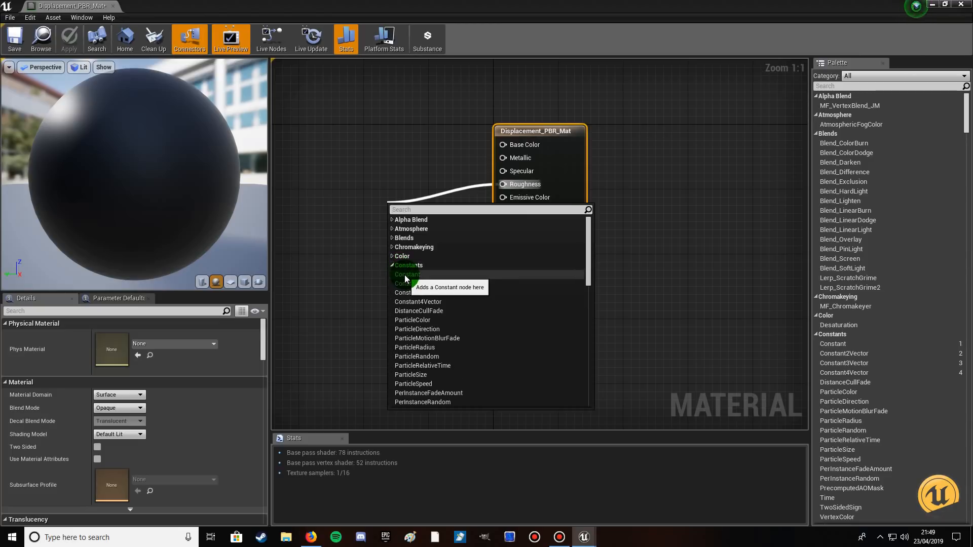
click(405, 275)
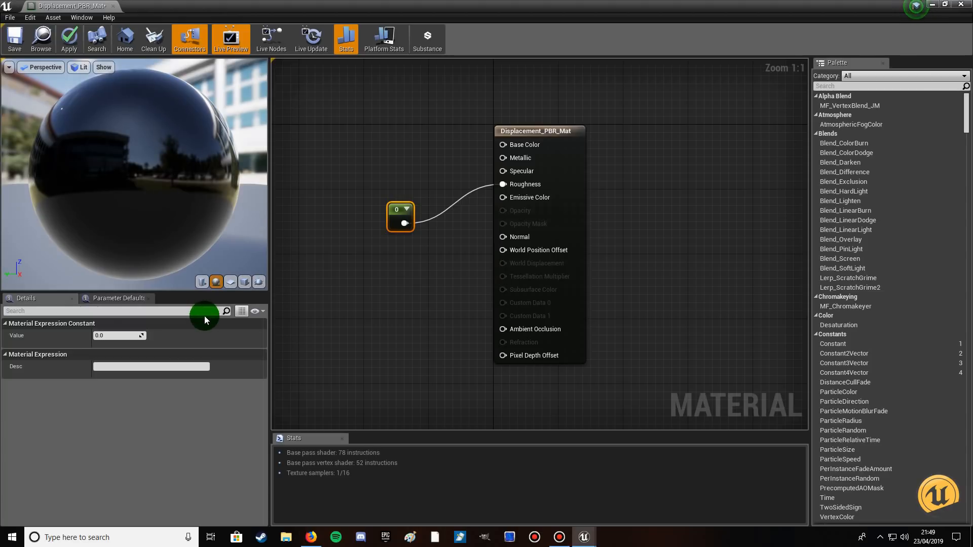
click(111, 337)
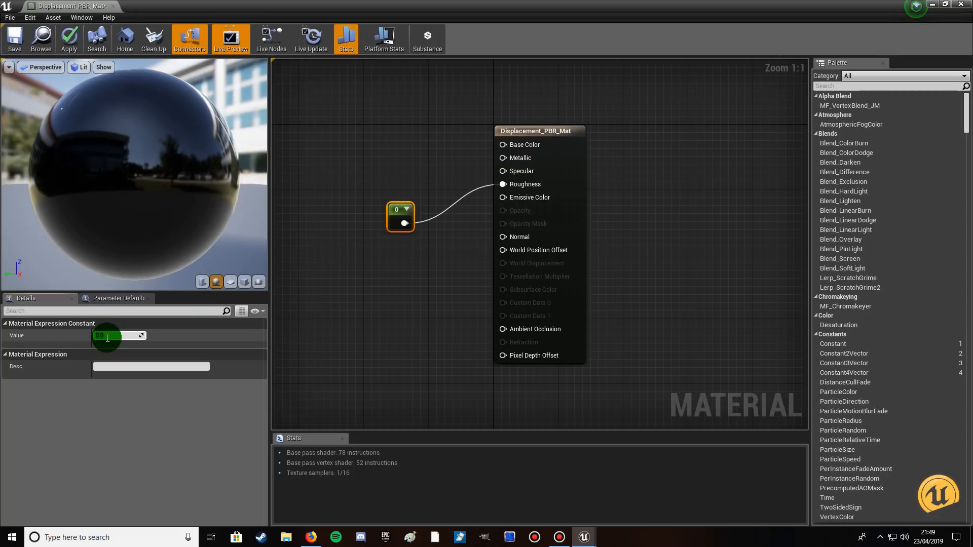
text(1)
click(349, 320)
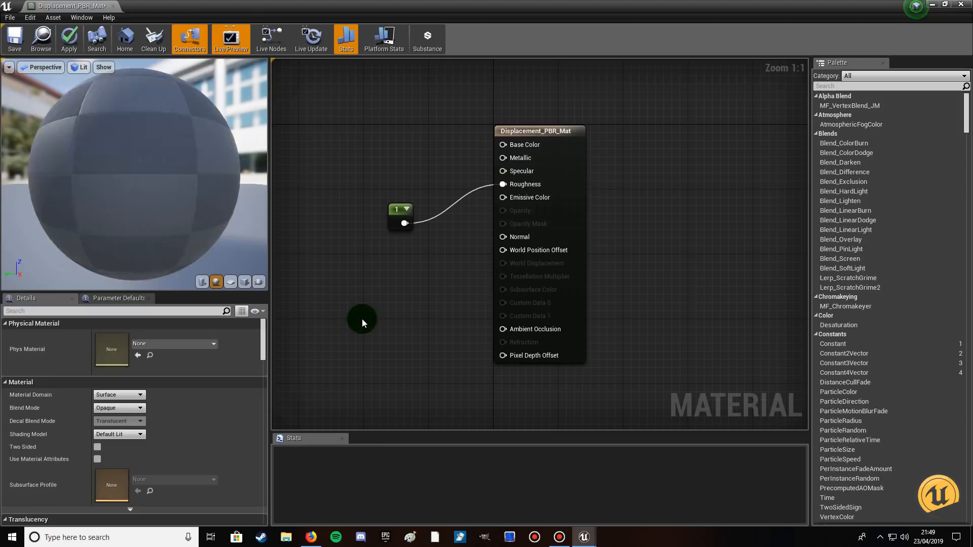
click(411, 215)
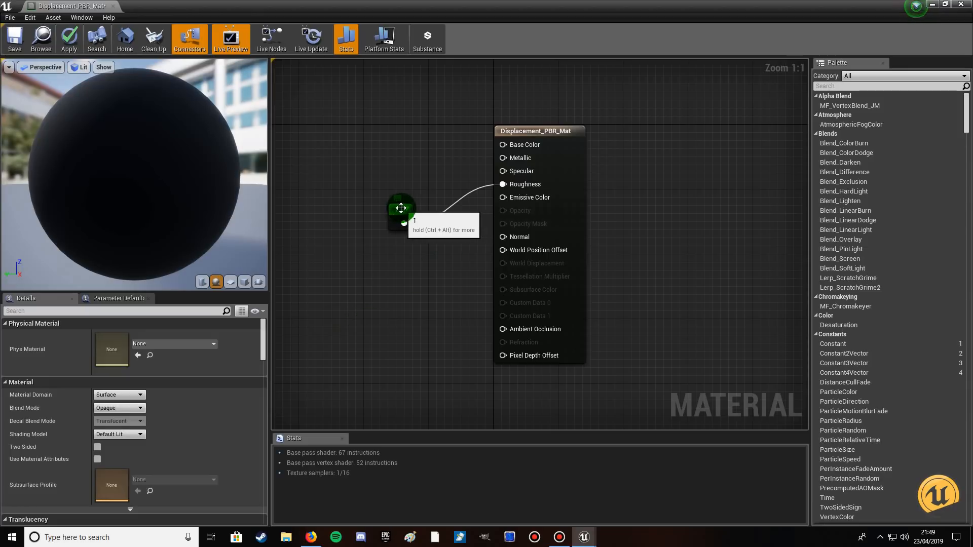
drag(412, 215, 454, 218)
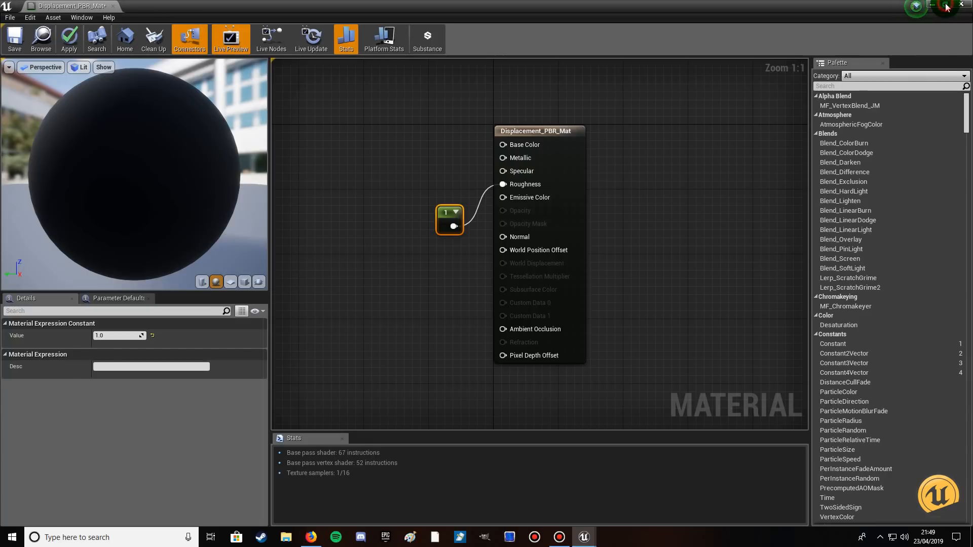
Add the AmbientOcclusionMap, Brick1_Diffuse_d and NormalMap textures to the material graph as texture samples.
click(946, 6)
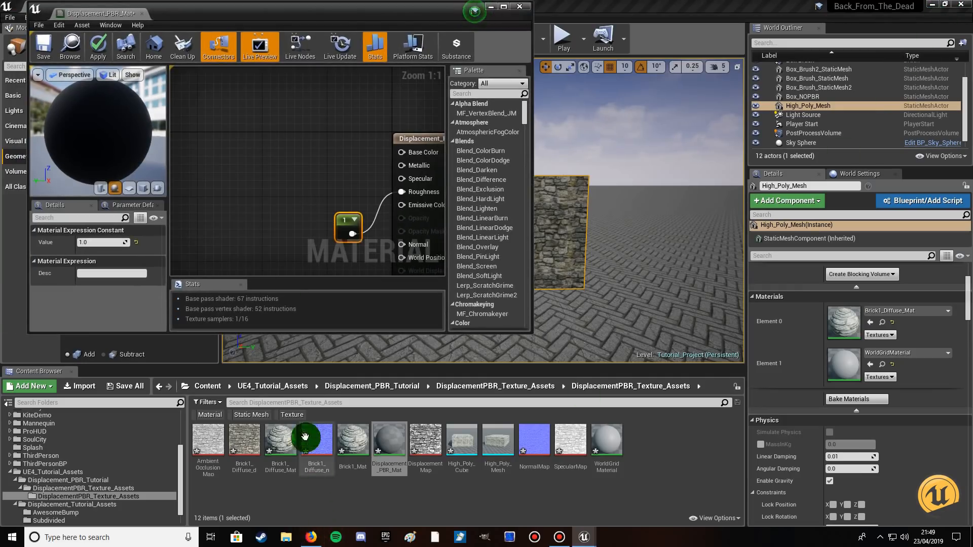
right_drag(289, 209, 298, 127)
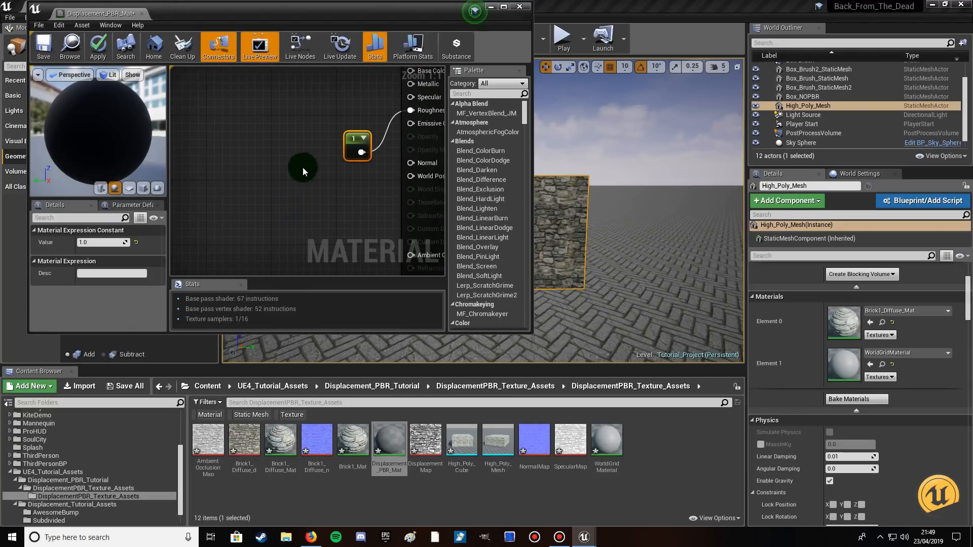
scroll(300, 163, down, 5)
right_drag(273, 191, 303, 177)
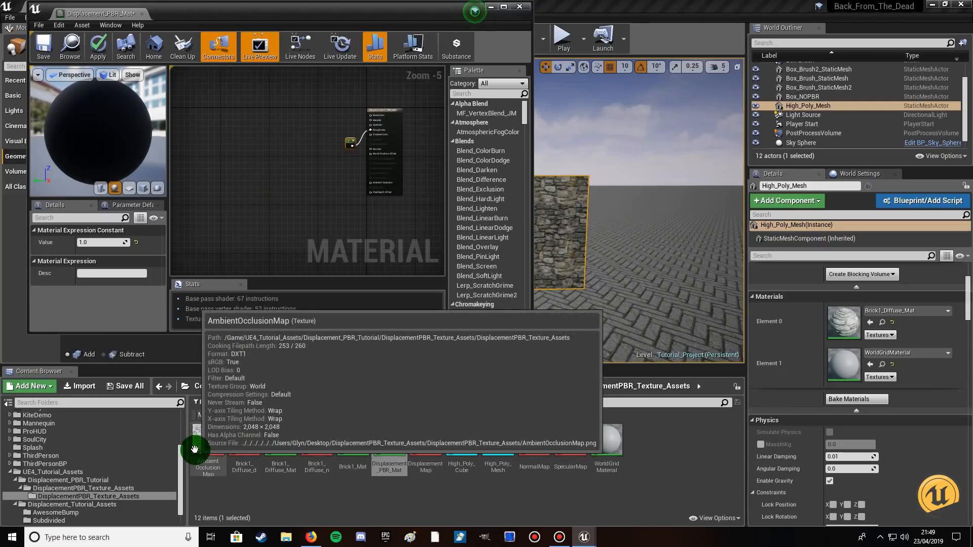
drag(204, 451, 234, 439)
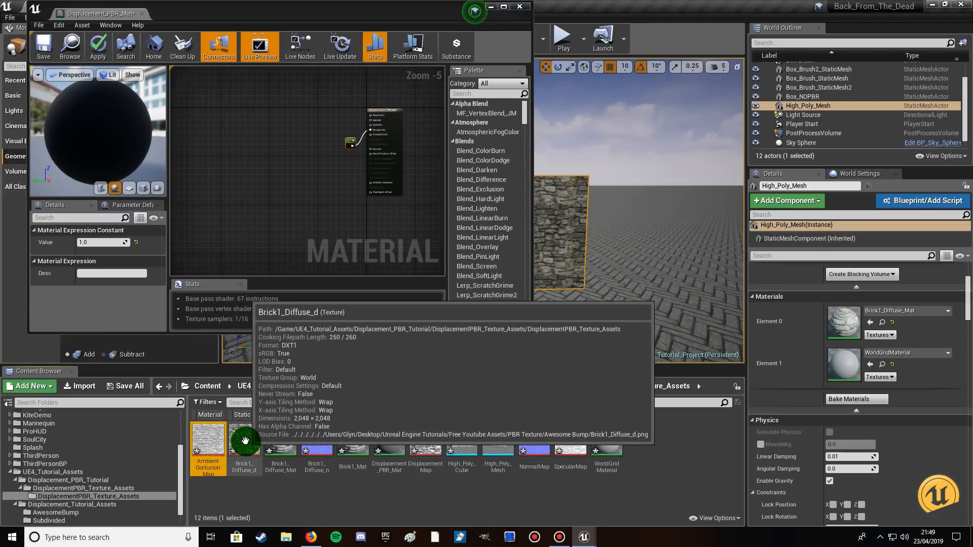
ctrl+click(244, 440)
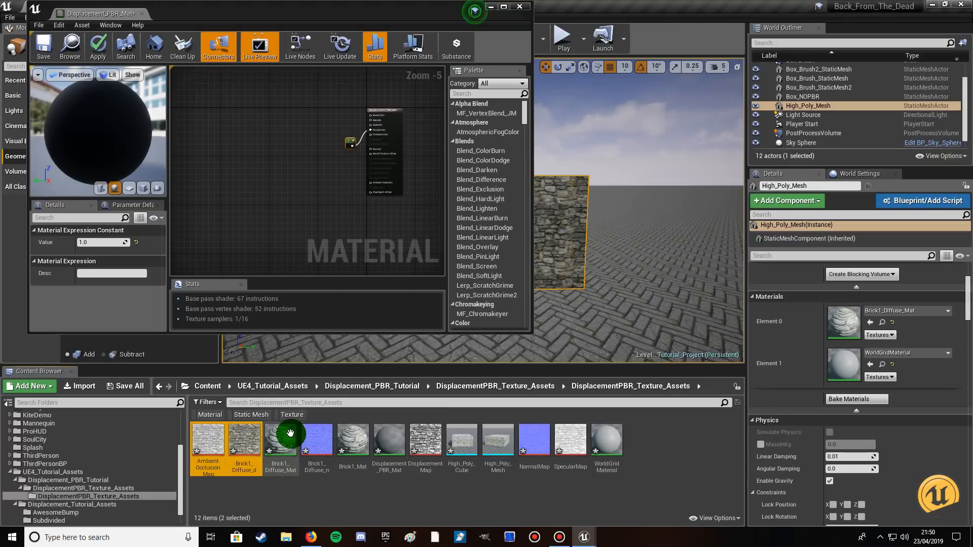
ctrl+click(427, 436)
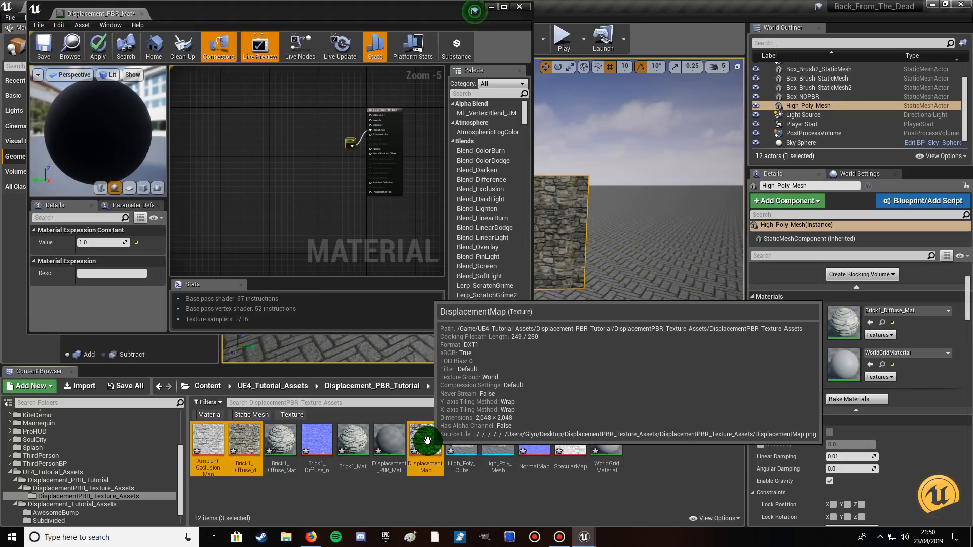
ctrl+click(427, 440)
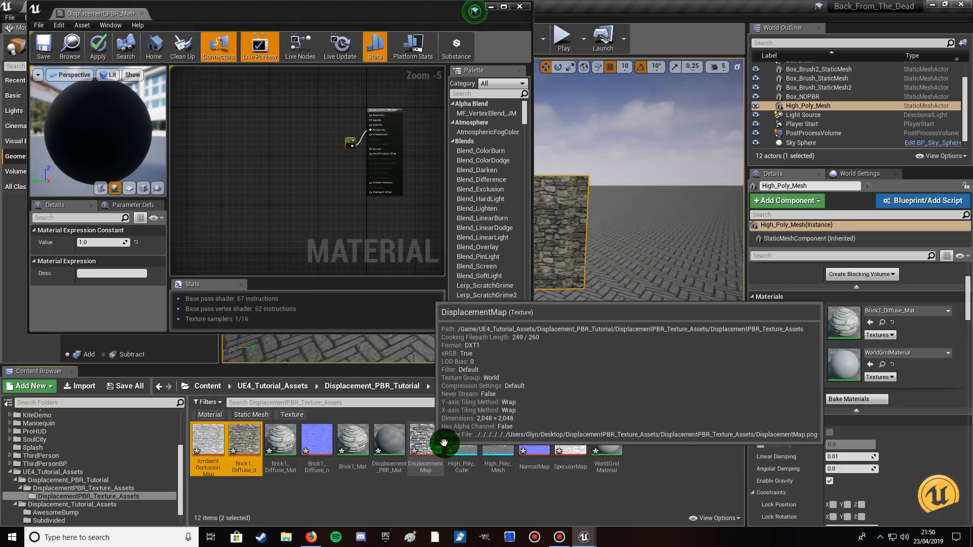
ctrl+click(523, 437)
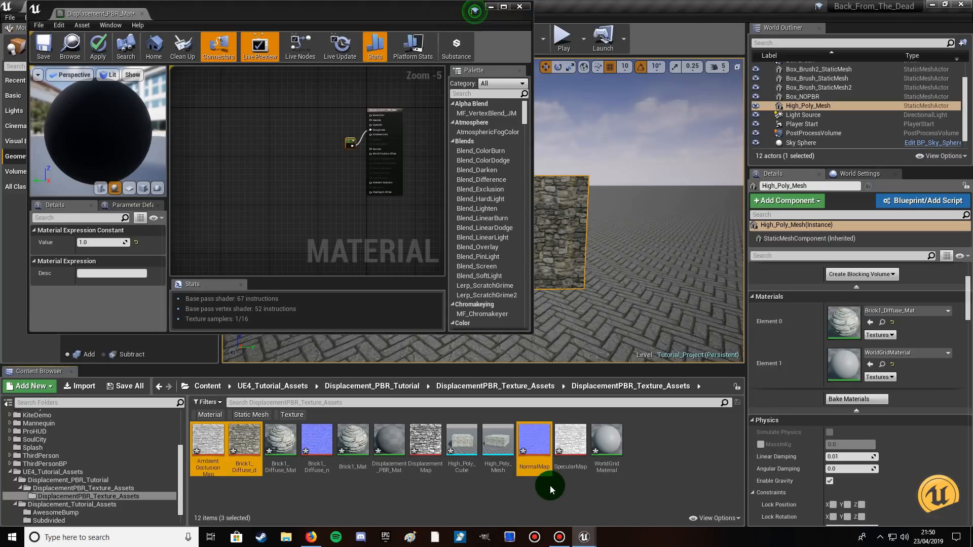
drag(537, 446, 298, 235)
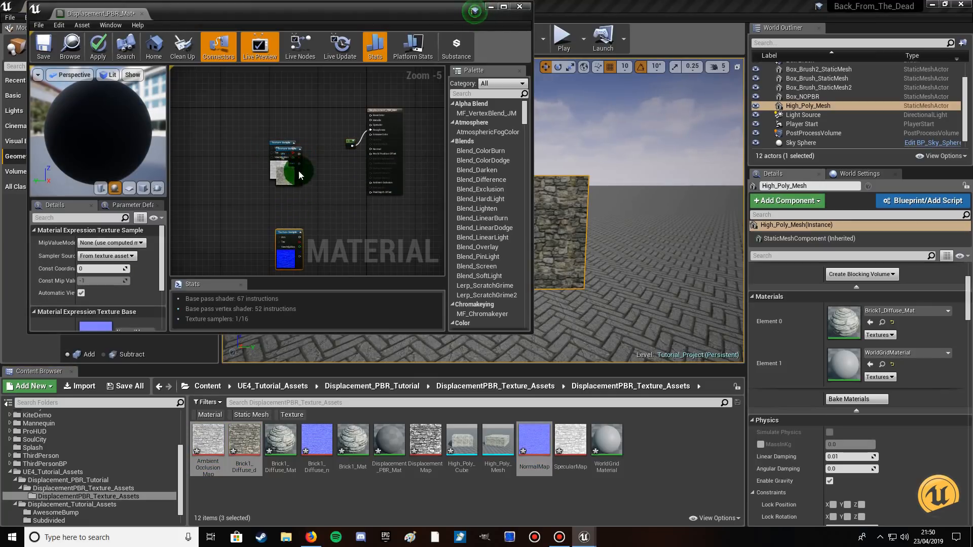
Arrange the texture samples in a column with the diffuse first, the normal map second and the ambient occlusion map last.
drag(296, 148, 295, 185)
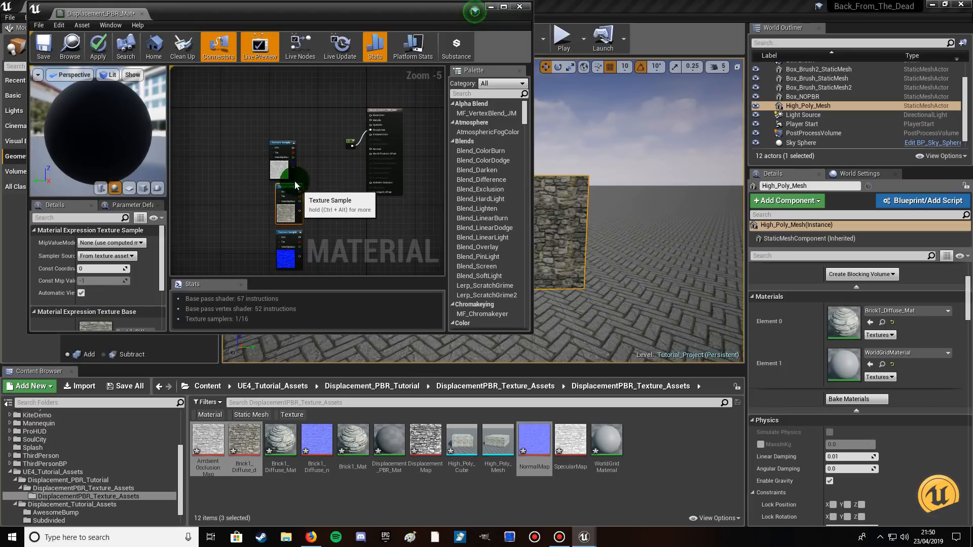
drag(283, 145, 283, 132)
drag(289, 188, 285, 93)
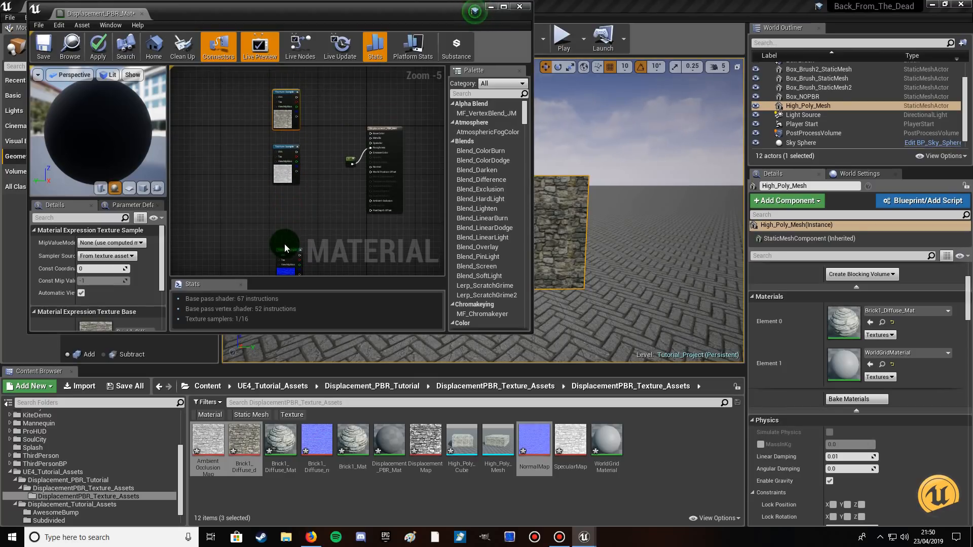
drag(282, 147, 285, 196)
drag(287, 256, 288, 146)
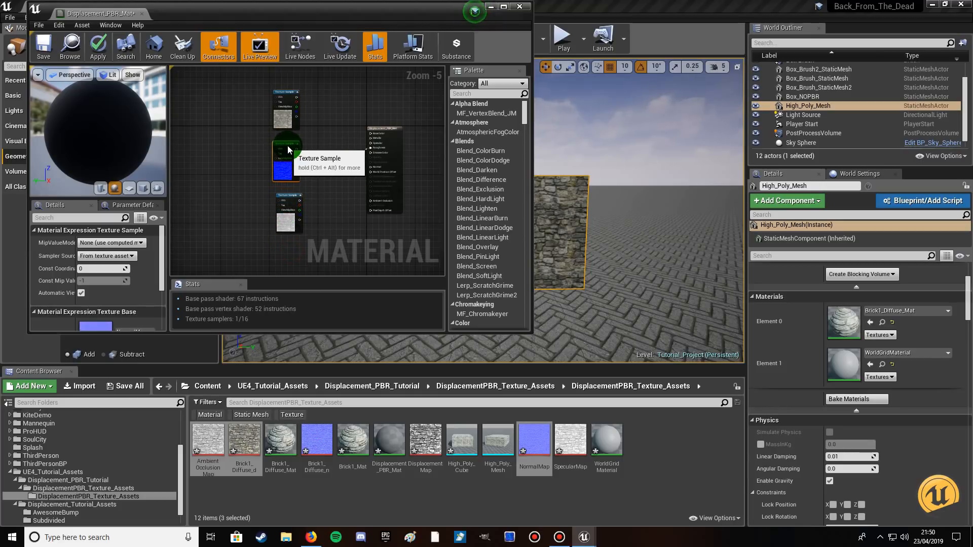
Maximize the material editor and connect the Brick1_Diffuse_d texture sample to the material's Base Color input.
click(503, 6)
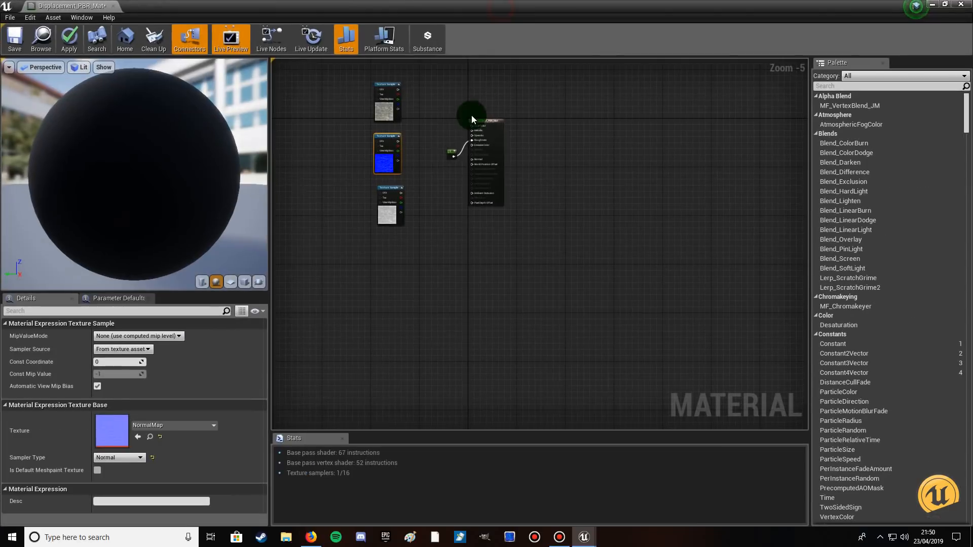
scroll(434, 150, up, 3)
right_drag(413, 141, 399, 239)
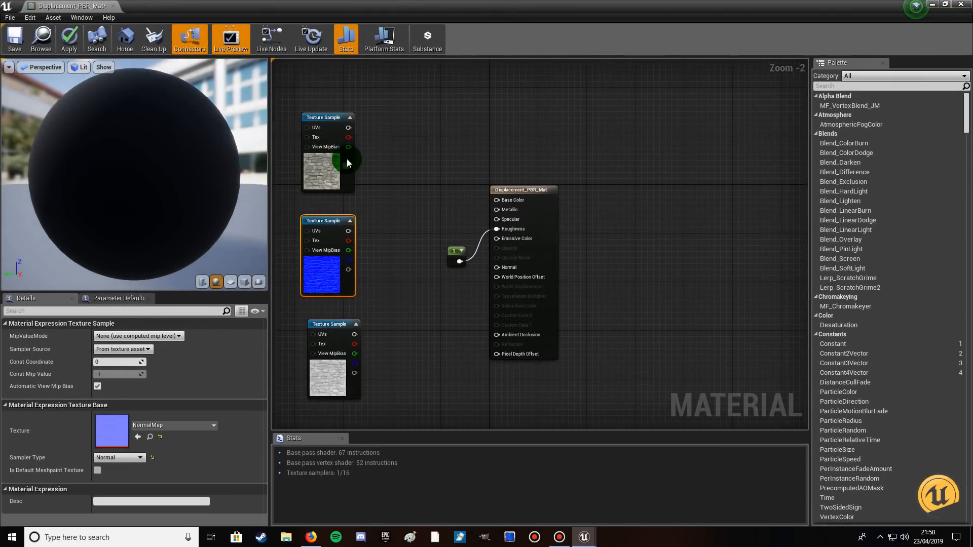
click(327, 119)
right_click(327, 118)
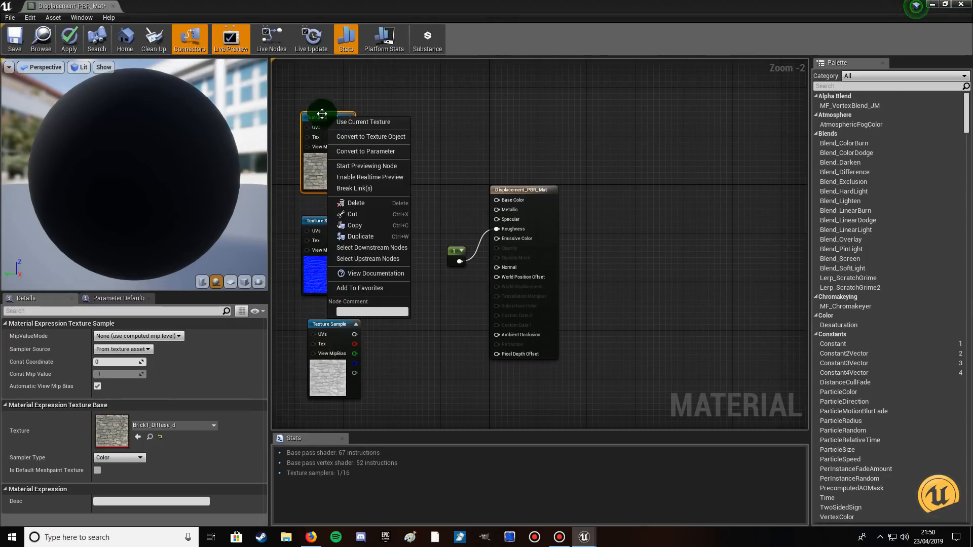
click(321, 114)
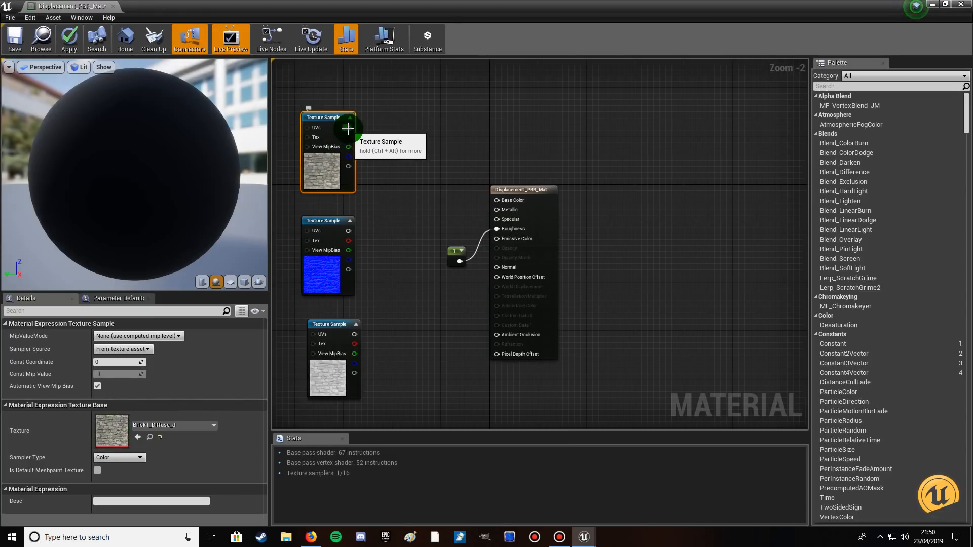
drag(348, 129, 495, 200)
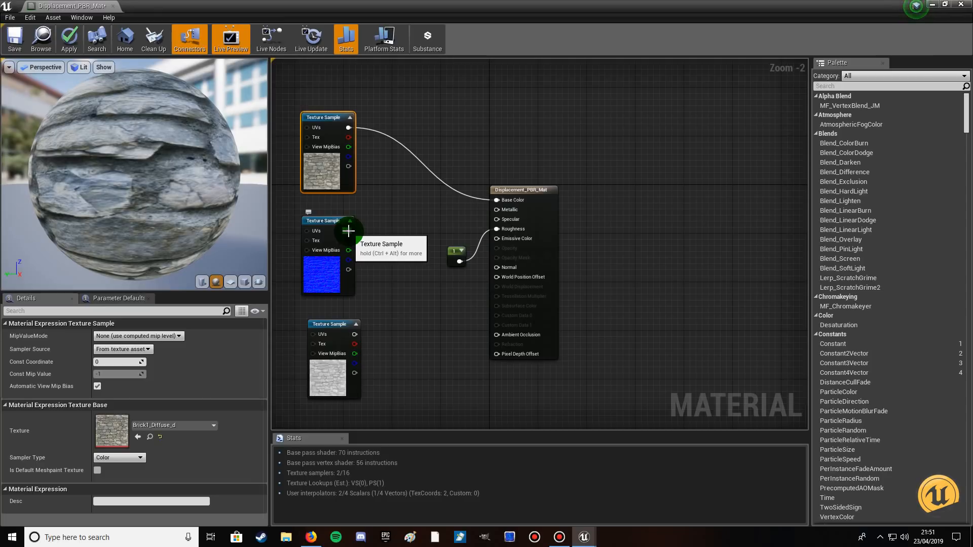
Connect the normal map sample to the Normal input and the ambient occlusion sample to the Ambient Occlusion input.
drag(348, 231, 497, 267)
click(335, 323)
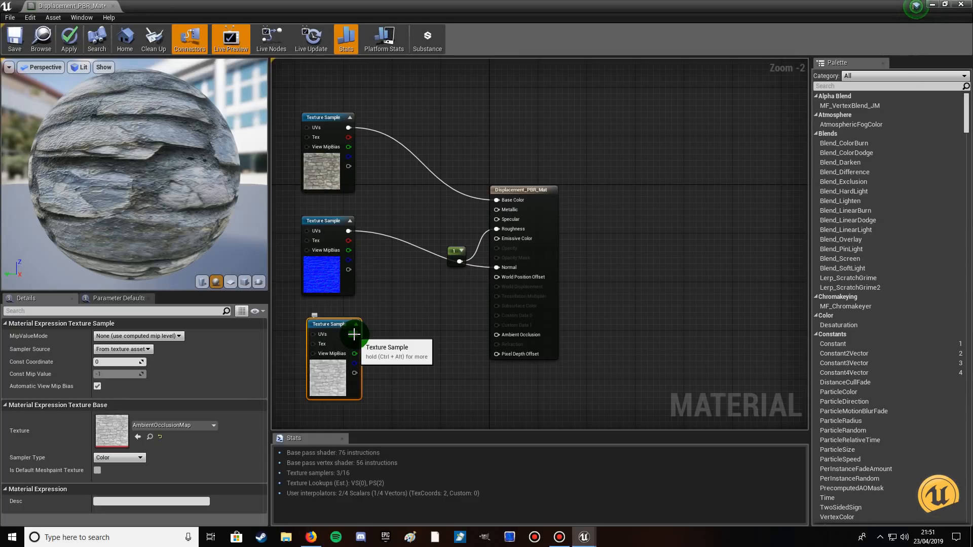
drag(355, 335, 494, 335)
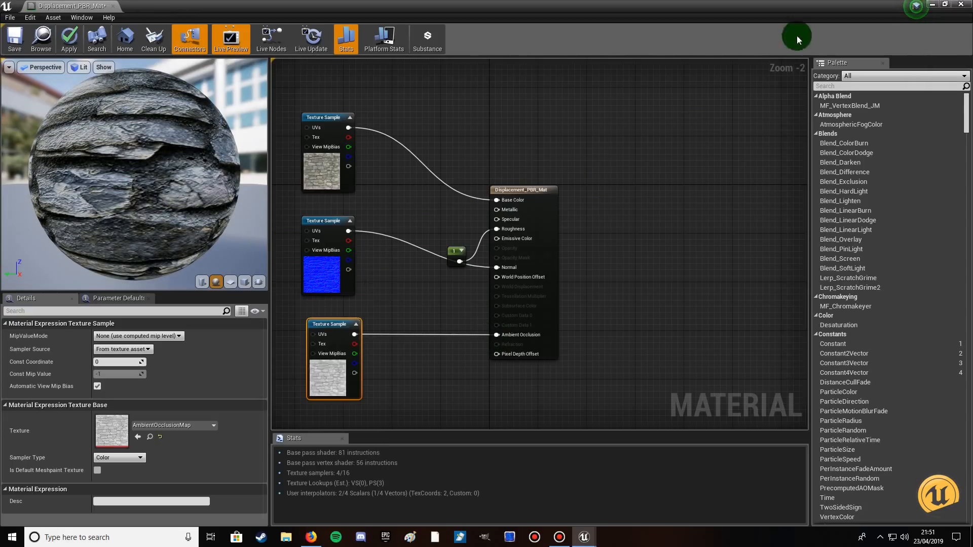
click(944, 4)
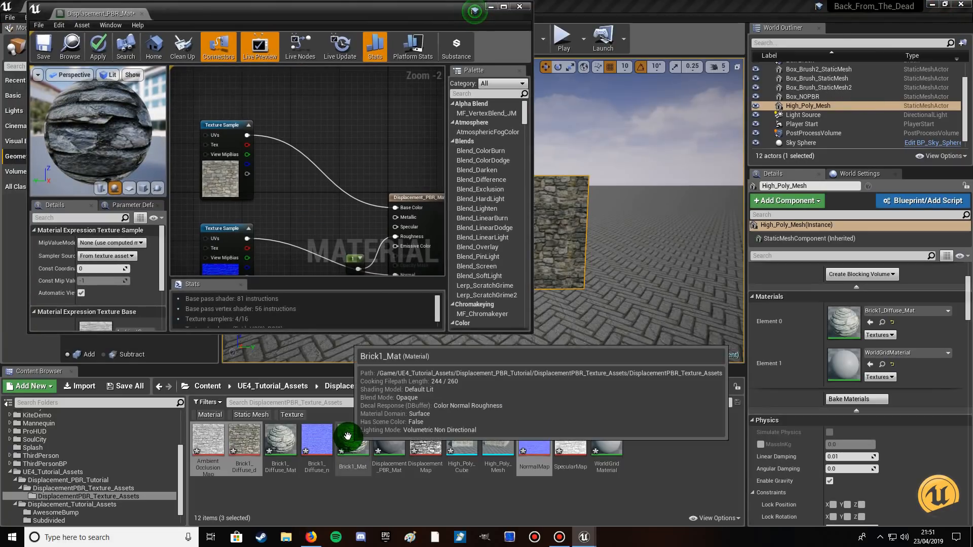
right_drag(293, 236, 295, 107)
scroll(299, 183, down, 2)
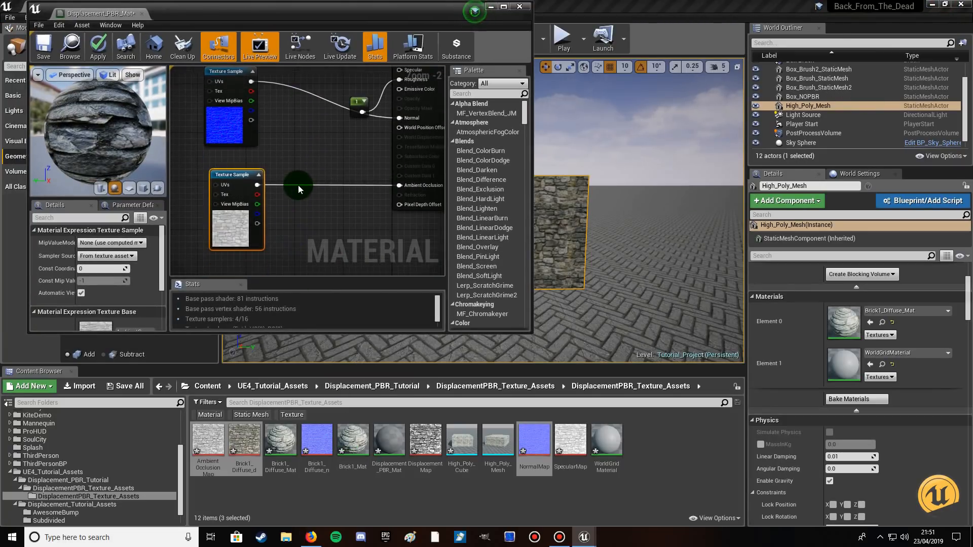
right_drag(289, 226, 302, 175)
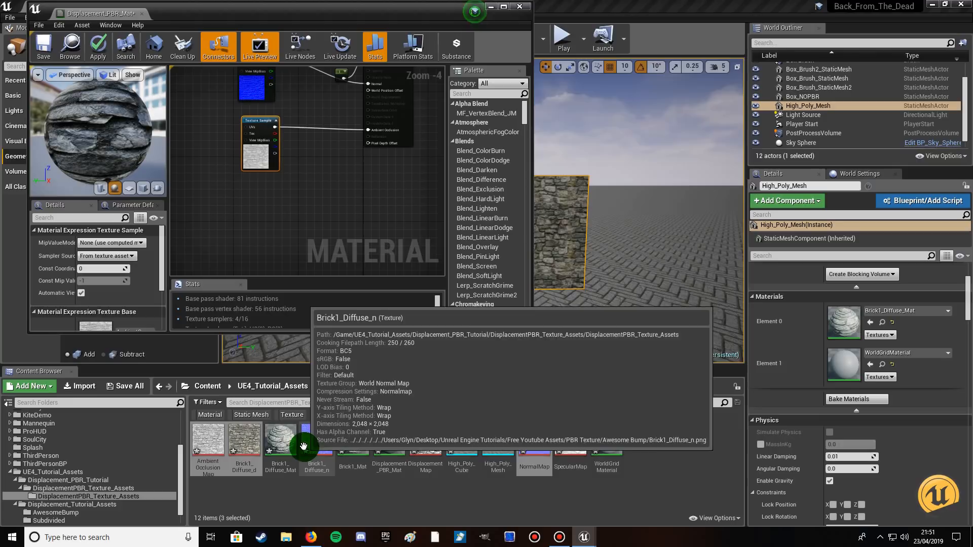
right_click(280, 202)
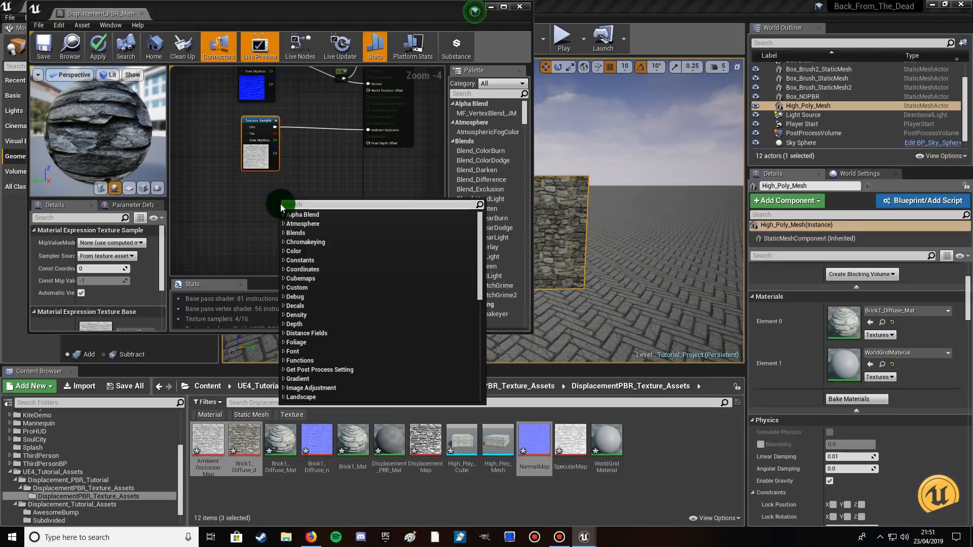
click(503, 6)
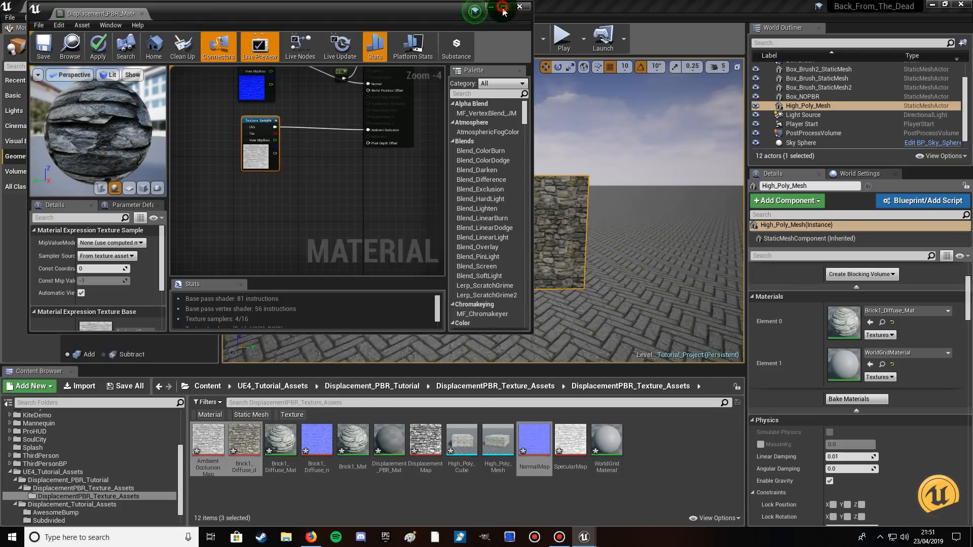
Add a TextureSampleParameter2D node named Displacement and align it below the ambient occlusion sample.
right_click(368, 212)
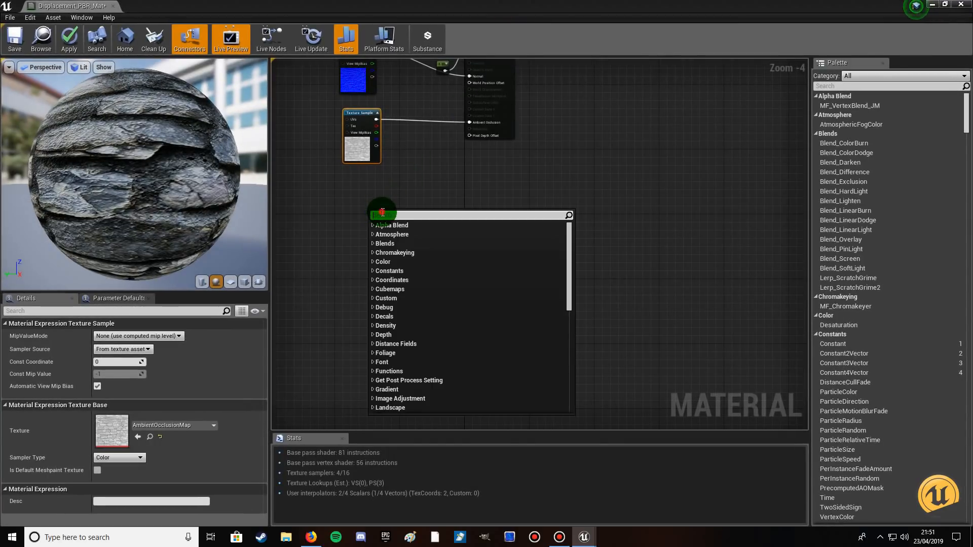
text(2d)
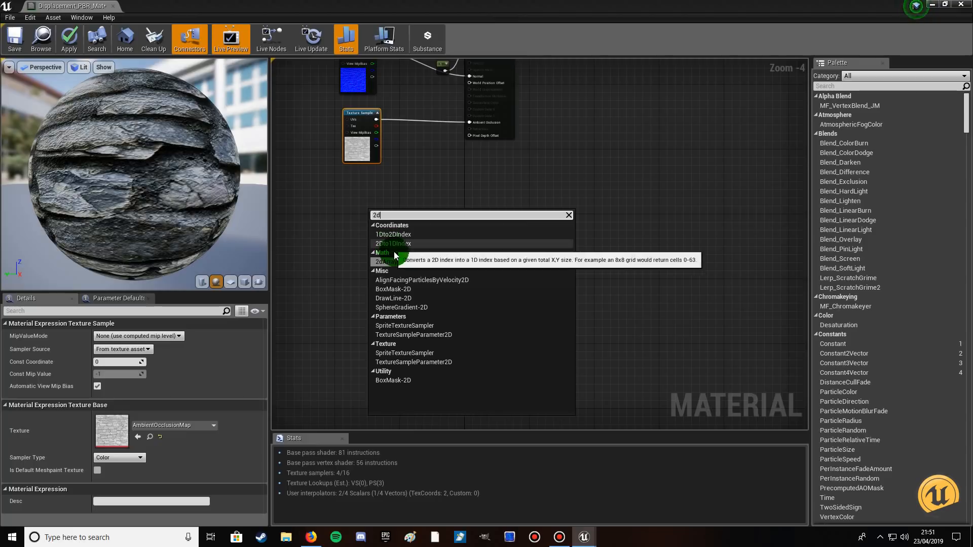
click(431, 335)
text(Displacement)
click(410, 303)
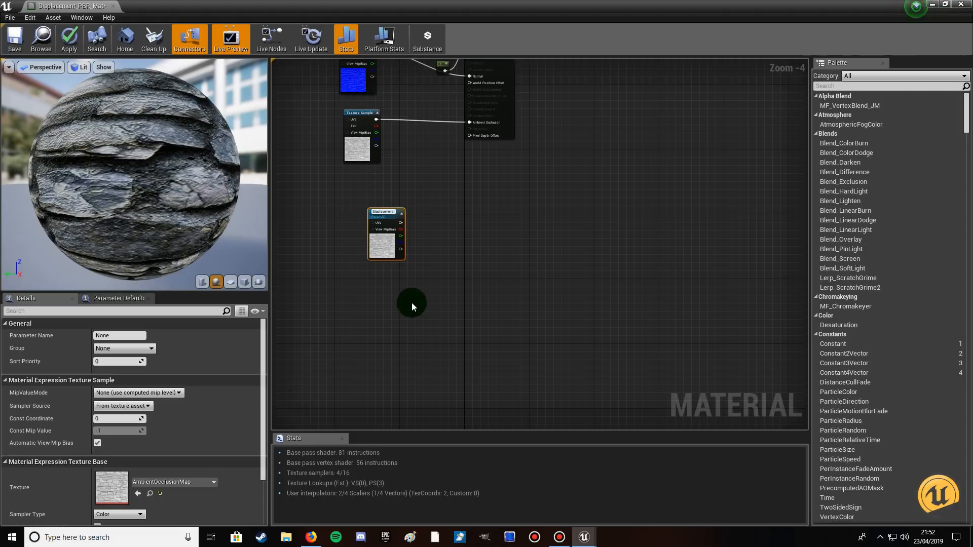
drag(384, 216, 368, 213)
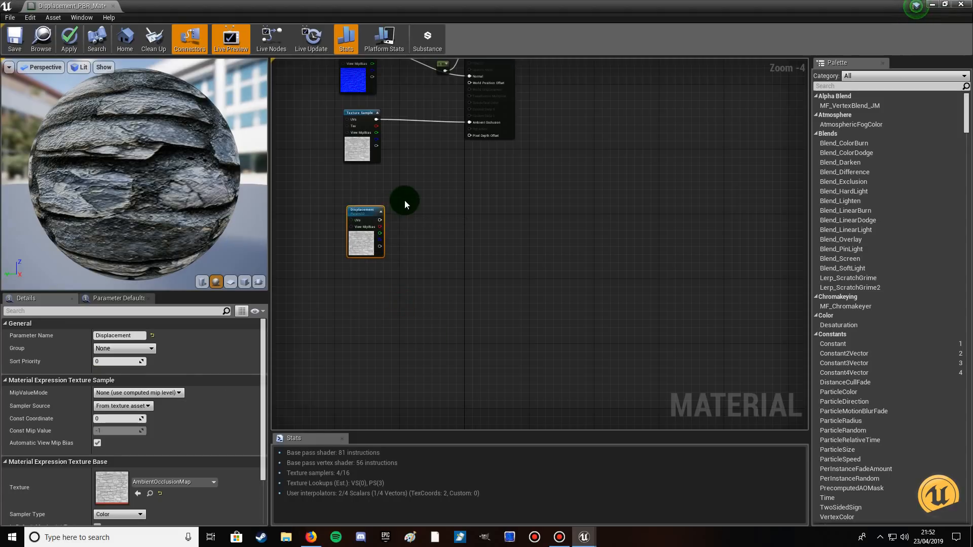
Move the material result node farther away from the texture samples to make room for more nodes.
scroll(404, 200, down, 3)
drag(438, 126, 542, 126)
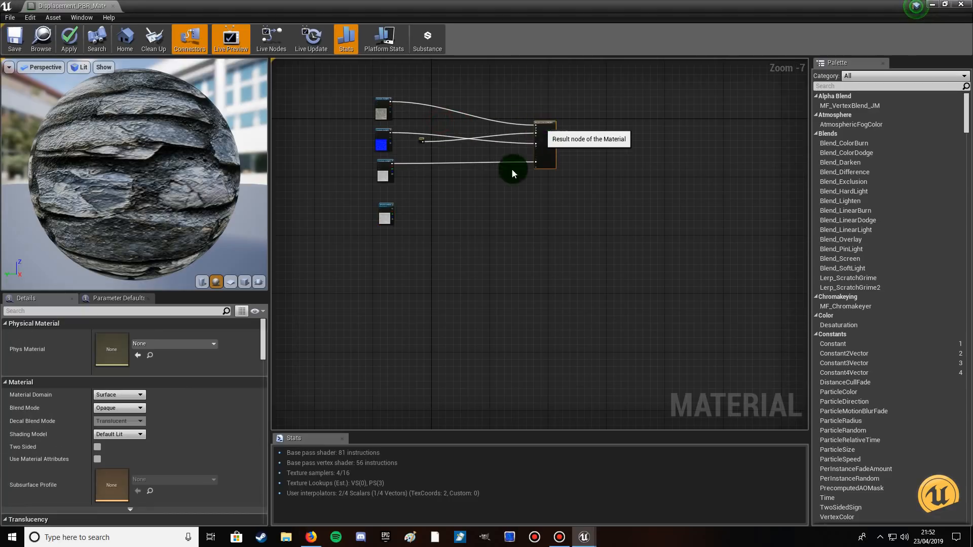
scroll(432, 218, up, 3)
right_drag(430, 223, 488, 200)
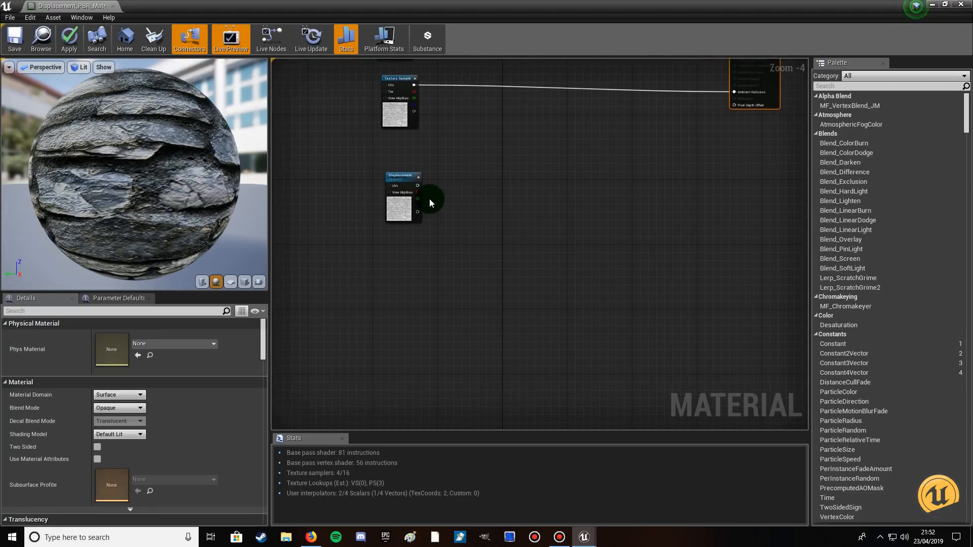
Assign the DisplacementMap texture from the Content Browser to the Displacement parameter node.
click(400, 177)
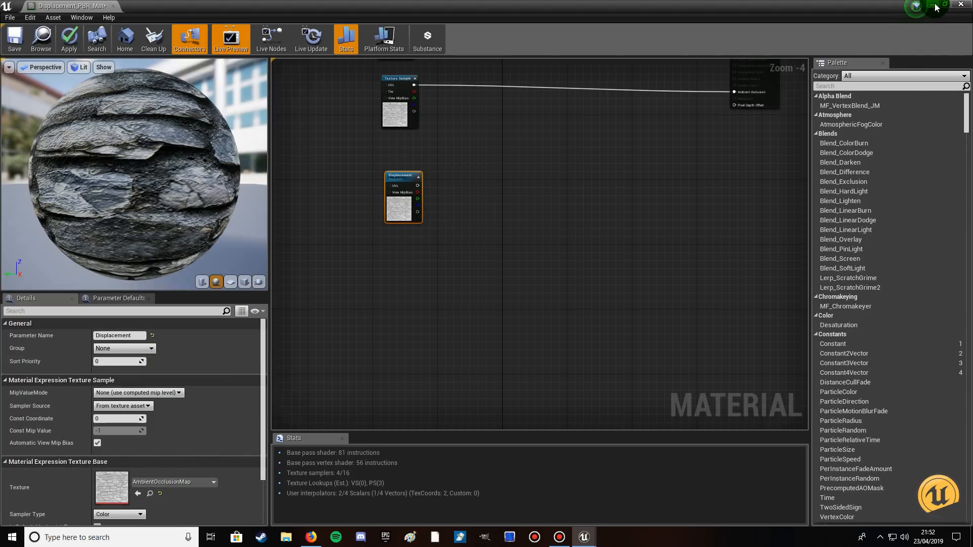
click(416, 176)
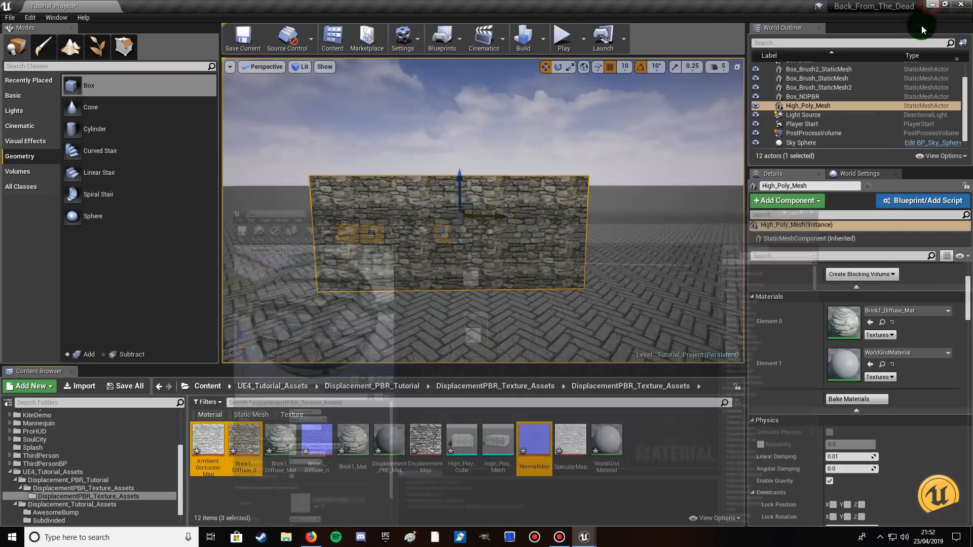
click(932, 5)
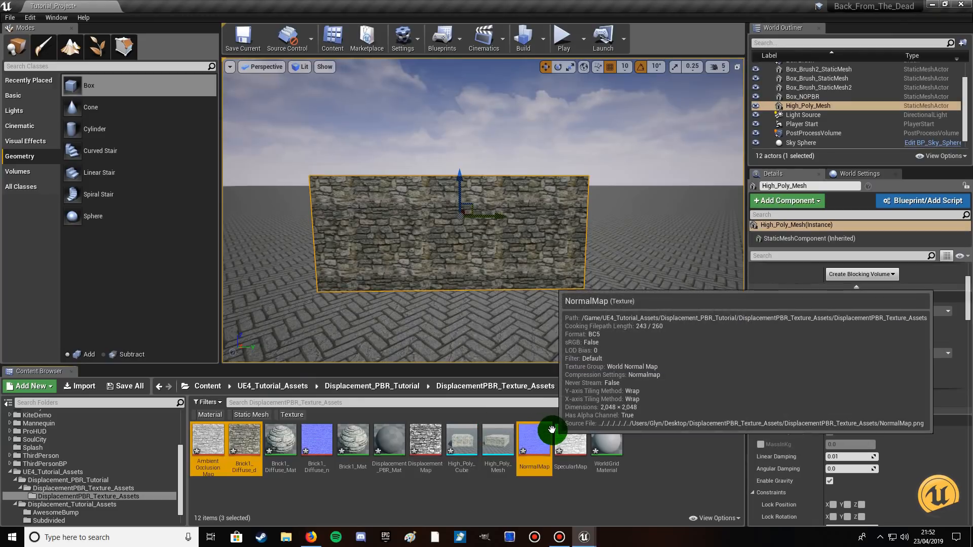
click(423, 439)
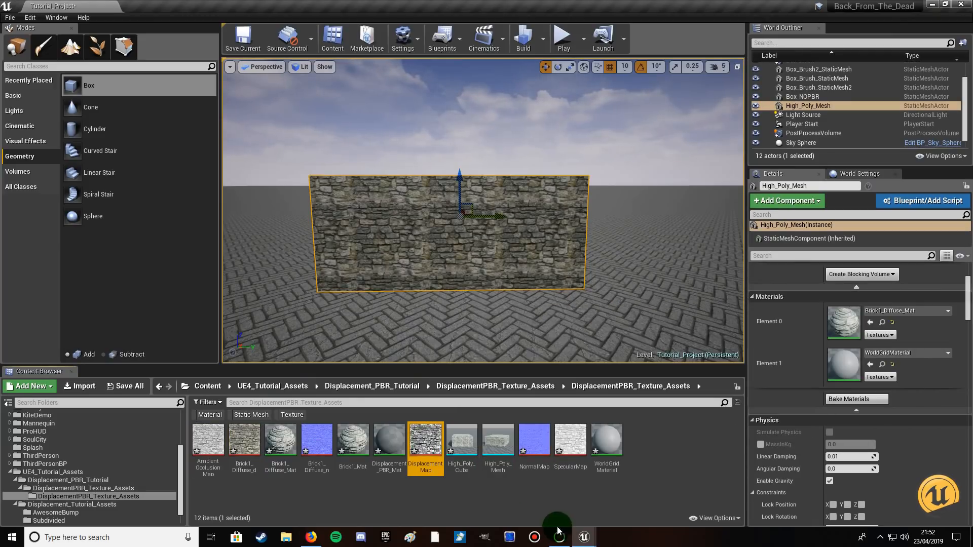
mouse_move(584, 537)
click(609, 494)
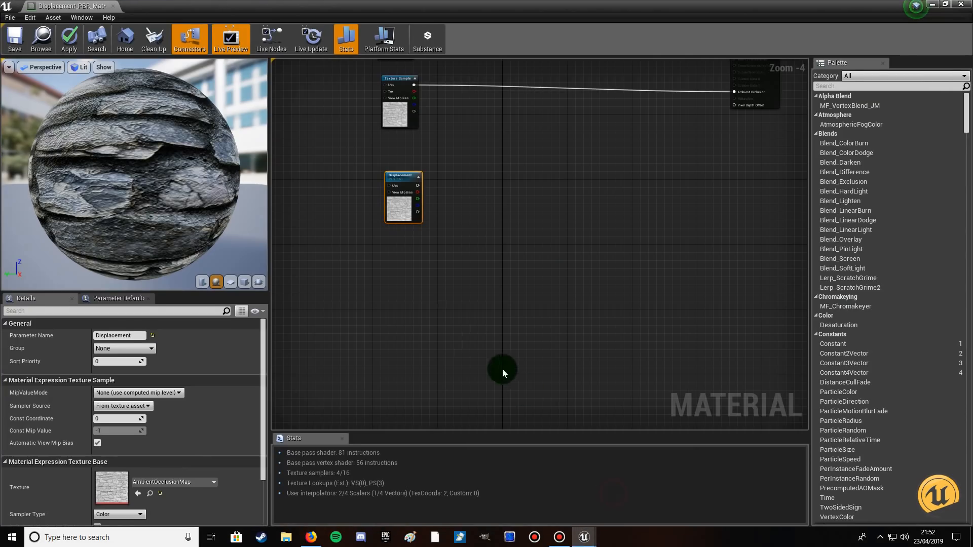
double_click(399, 175)
scroll(214, 418, down, 2)
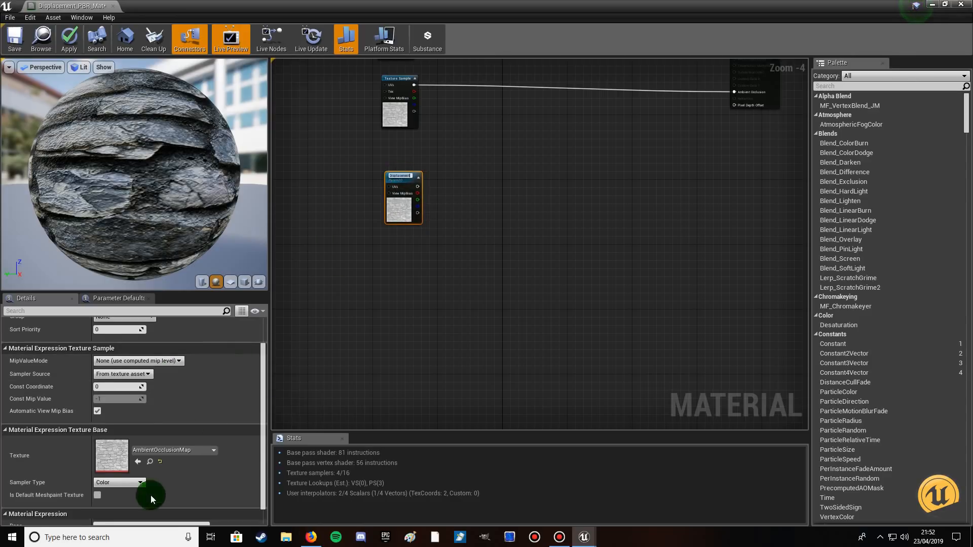
click(137, 463)
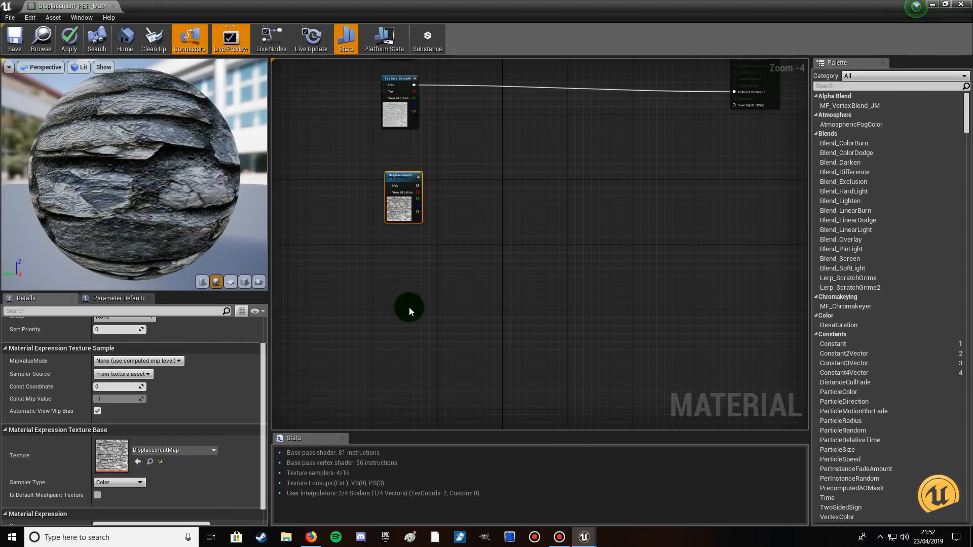
Add a Multiply node fed by the Displacement parameter's color output into input A and place it beside the parameter.
right_drag(427, 256, 392, 282)
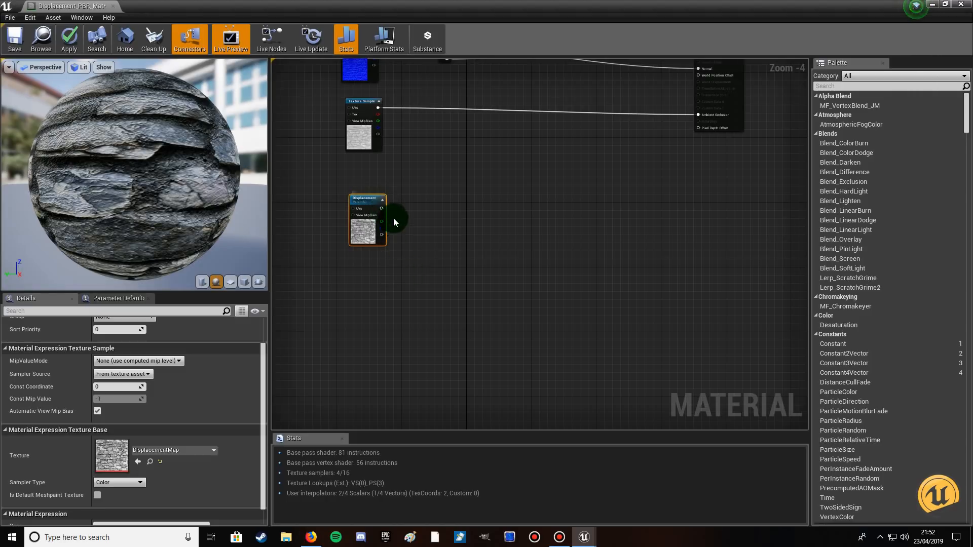
scroll(393, 219, up, 2)
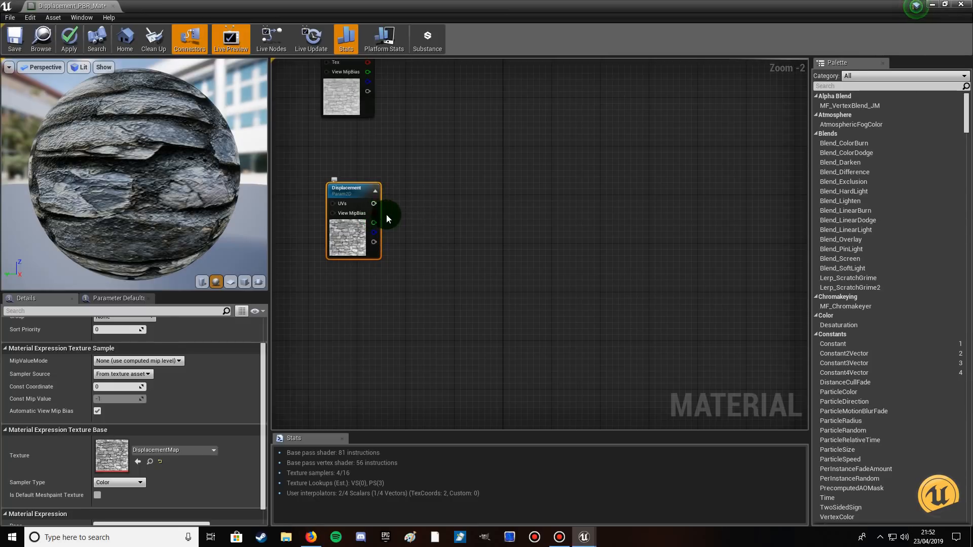
drag(375, 203, 451, 207)
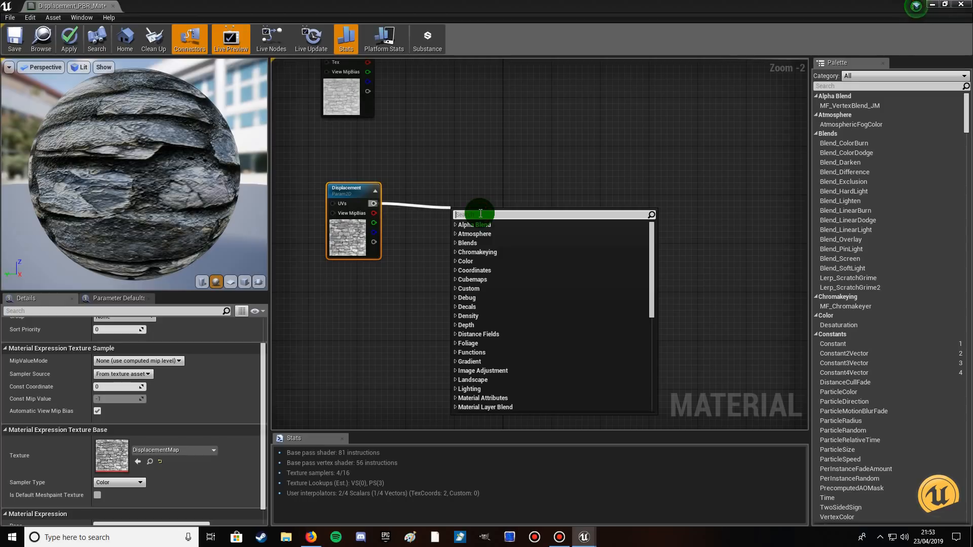
text(multiply)
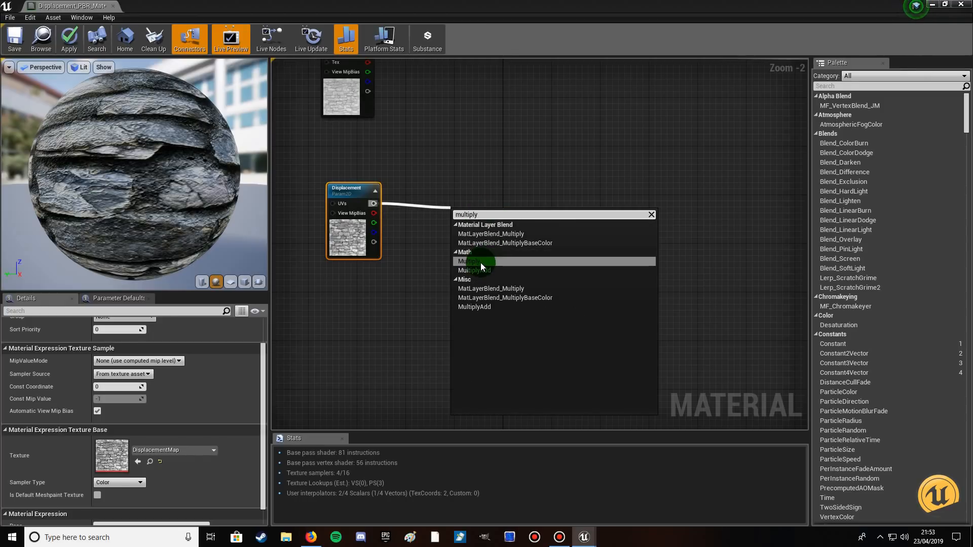
click(480, 262)
drag(466, 213, 488, 194)
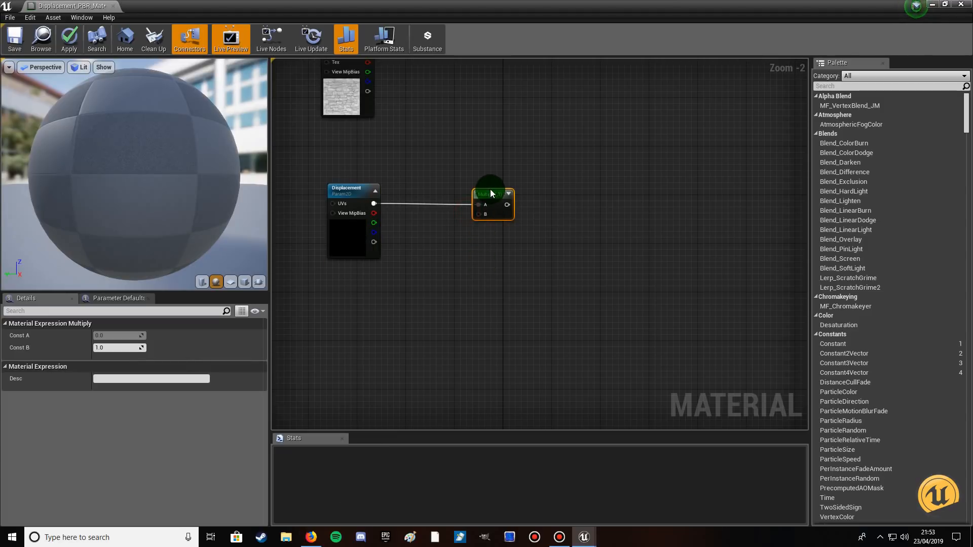
Add a ScalarParameter node named Tessellation Strength below the Displacement texture parameter.
right_click(363, 287)
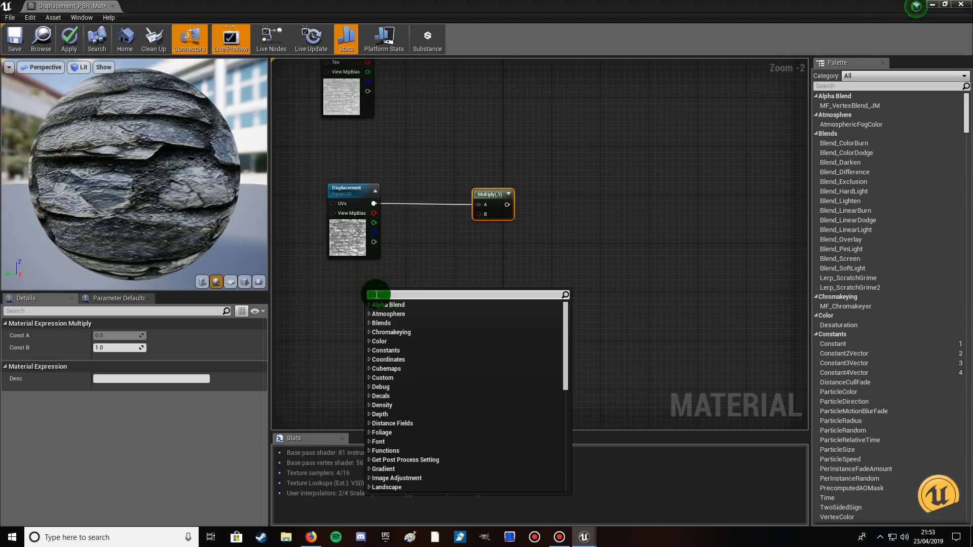
text(s)
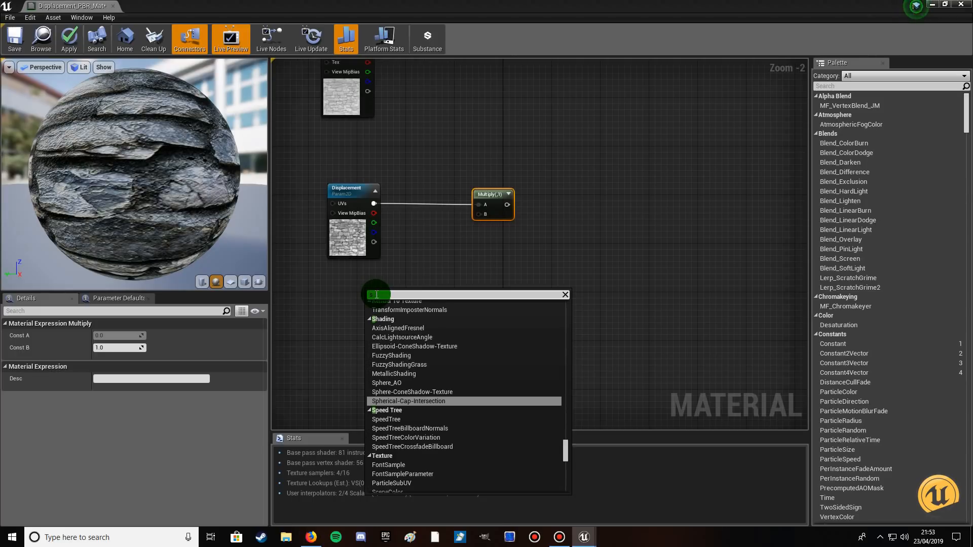
text(cala)
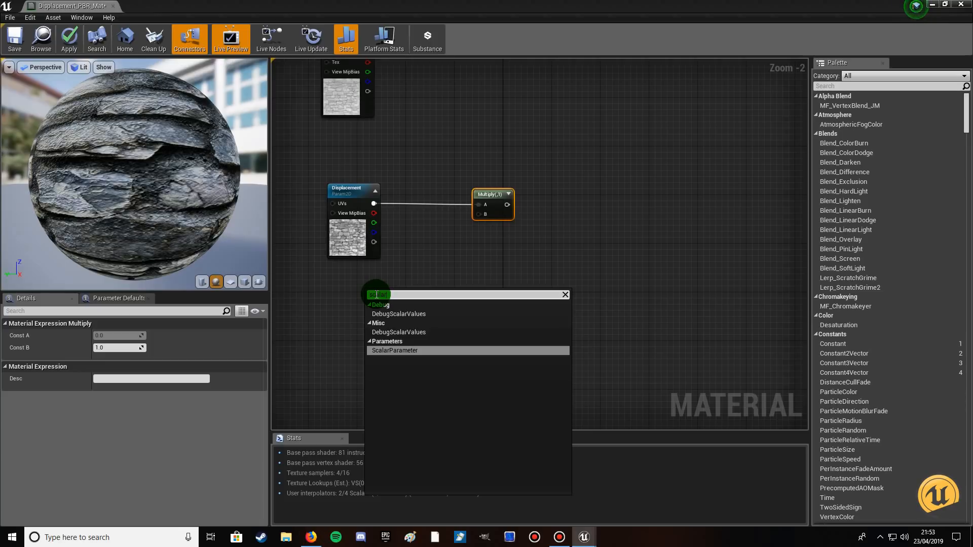
click(382, 349)
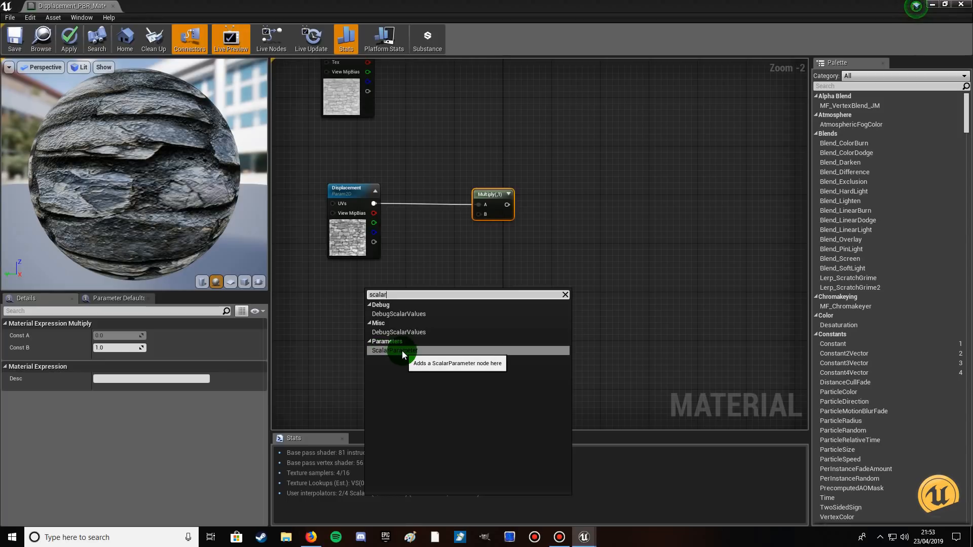
click(402, 351)
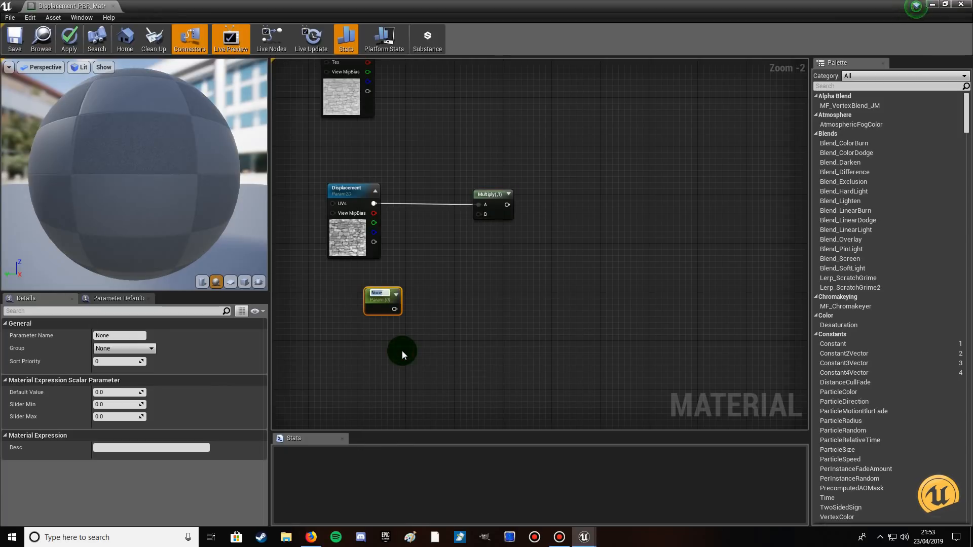
text(Tessellation)
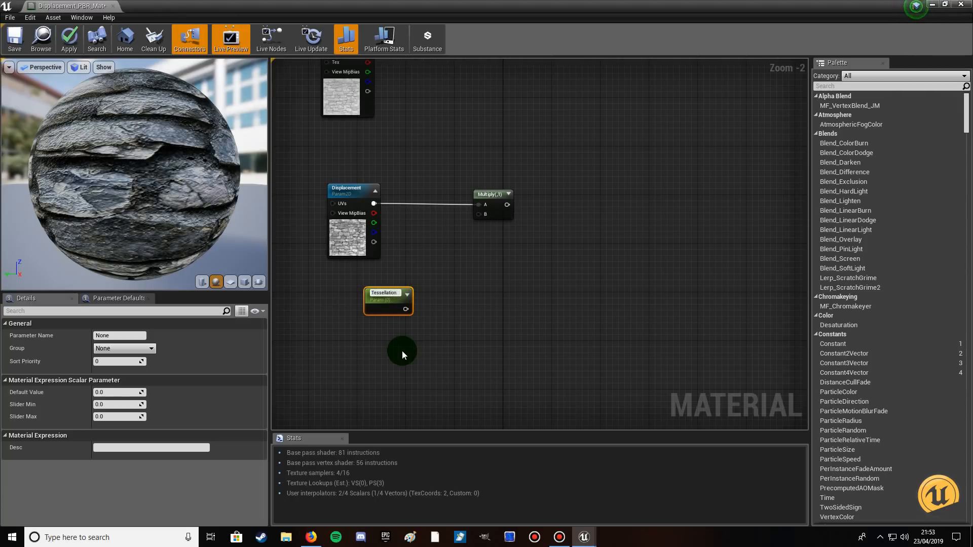
text( Strentgth)
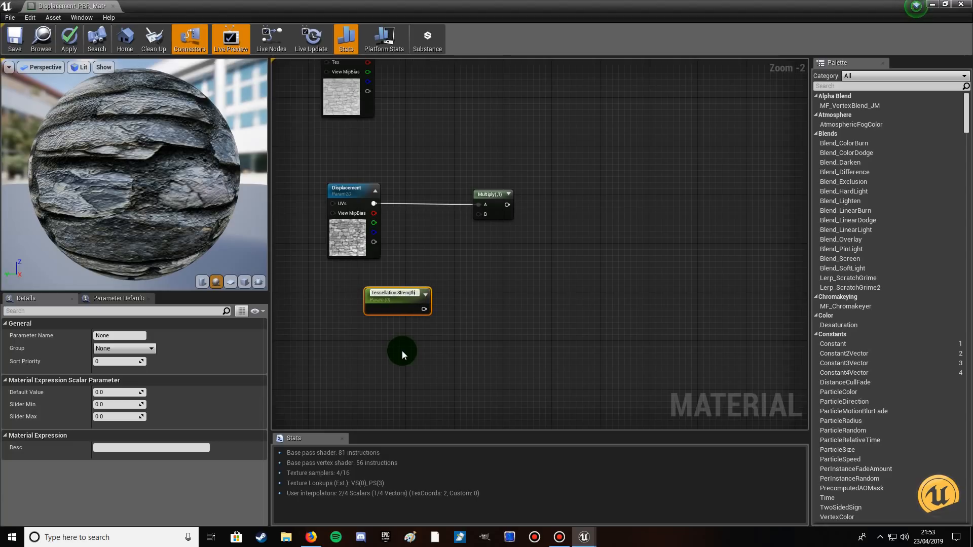
key(Return)
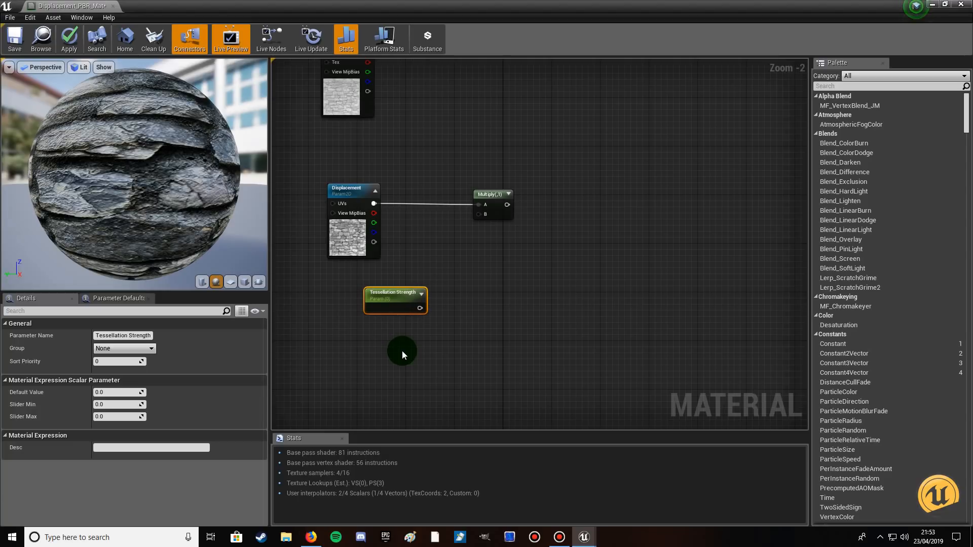
Duplicate the Tessellation Strength parameter, place the copy beside it, and rename the copy Tessellation Amount.
double_click(405, 294)
click(404, 304)
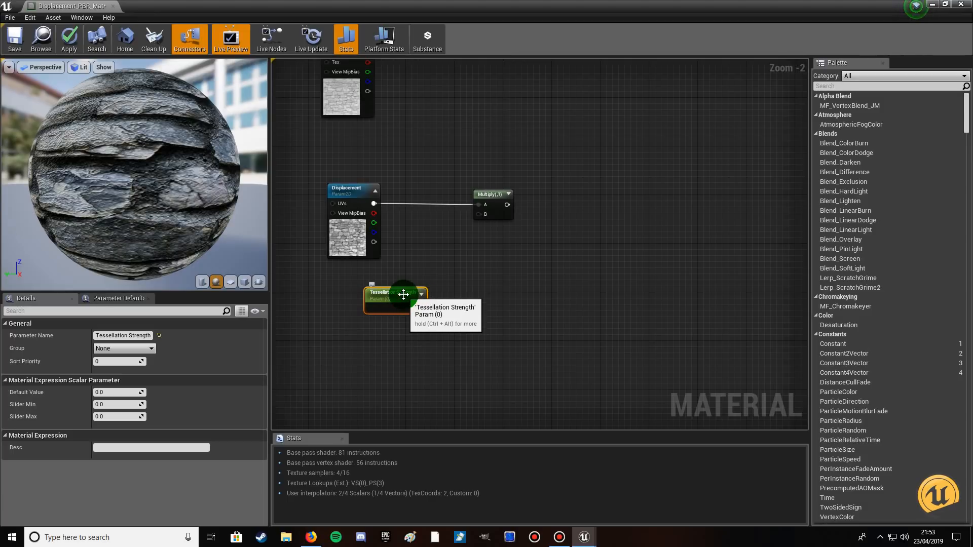
key(ctrl+c)
key(ctrl+v)
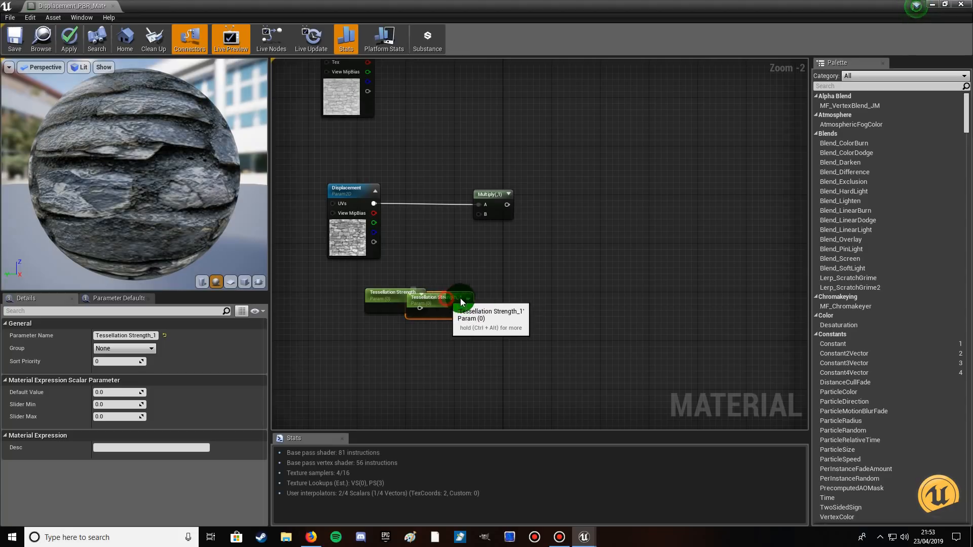
drag(452, 302, 528, 294)
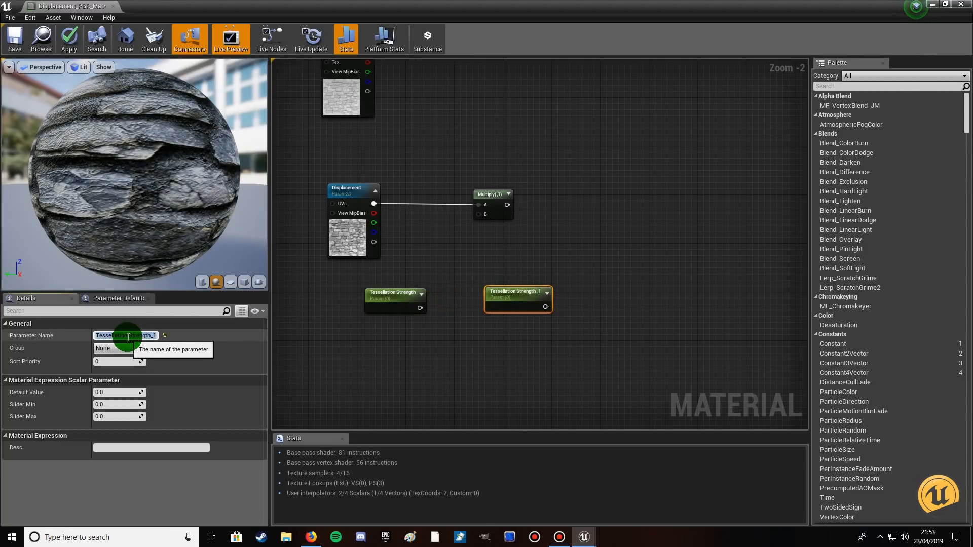
drag(128, 337, 177, 336)
key(BackSpace)
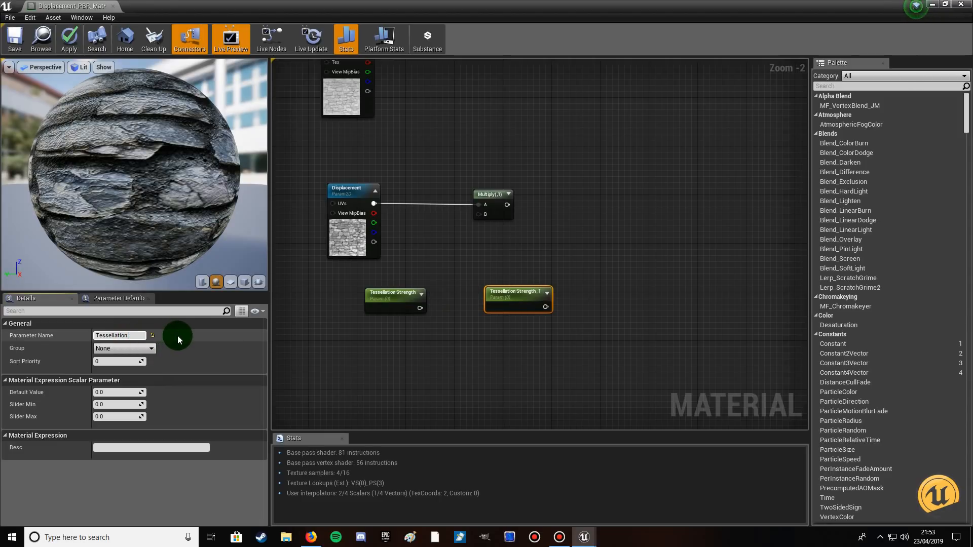
text(Amoun)
key(Return)
click(583, 366)
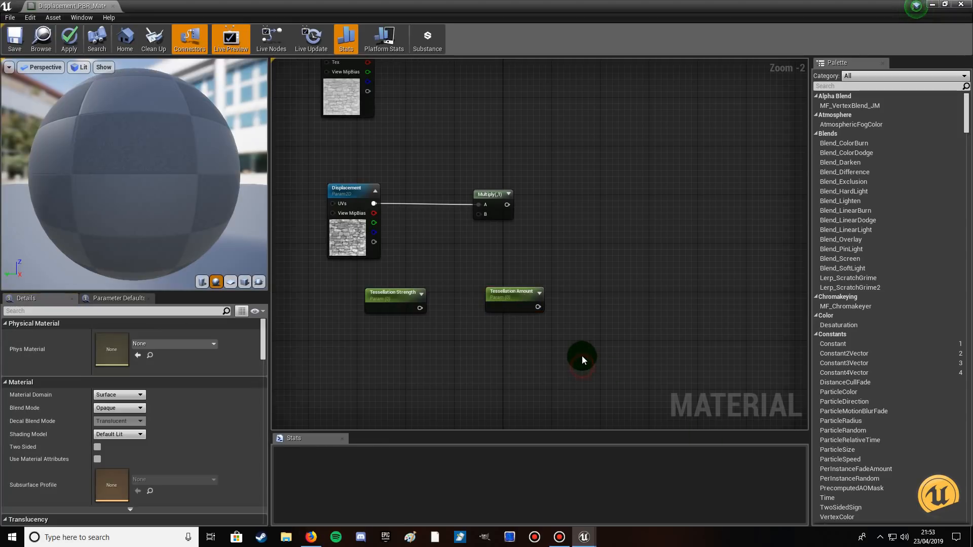
Move the Tessellation Amount parameter beside the material result node and connect its output to Tessellation Multiplier.
scroll(581, 356, down, 2)
drag(532, 314, 710, 143)
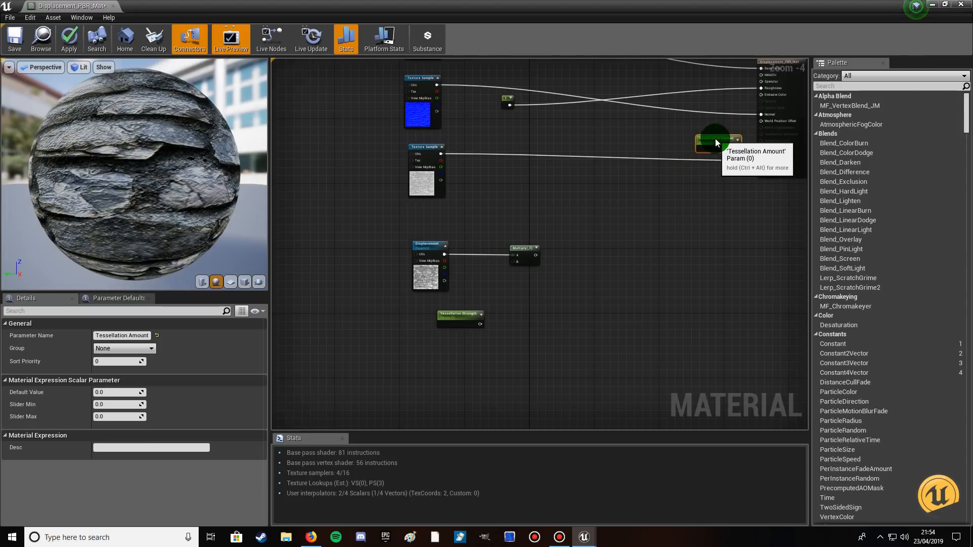
right_drag(744, 203, 561, 340)
scroll(567, 330, up, 2)
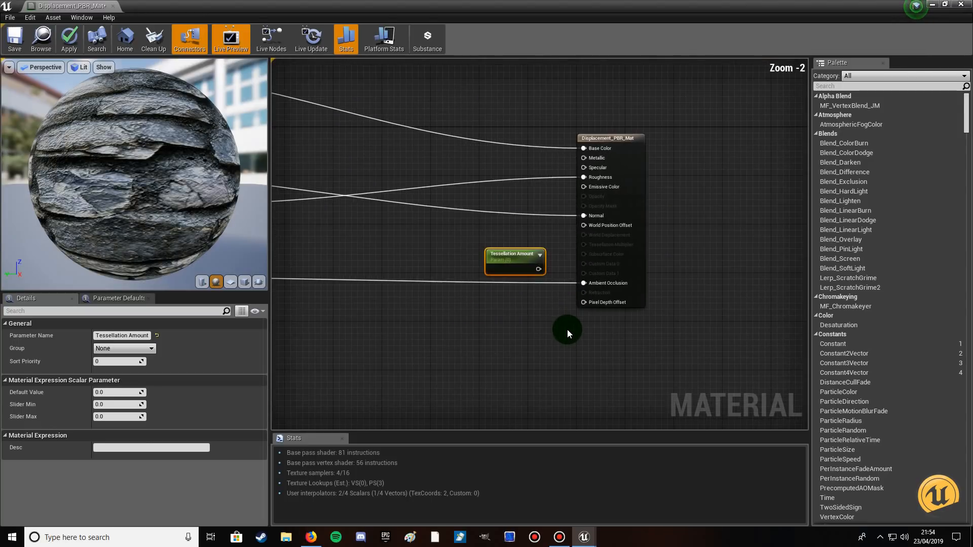
scroll(566, 330, up, 1)
drag(521, 242, 587, 232)
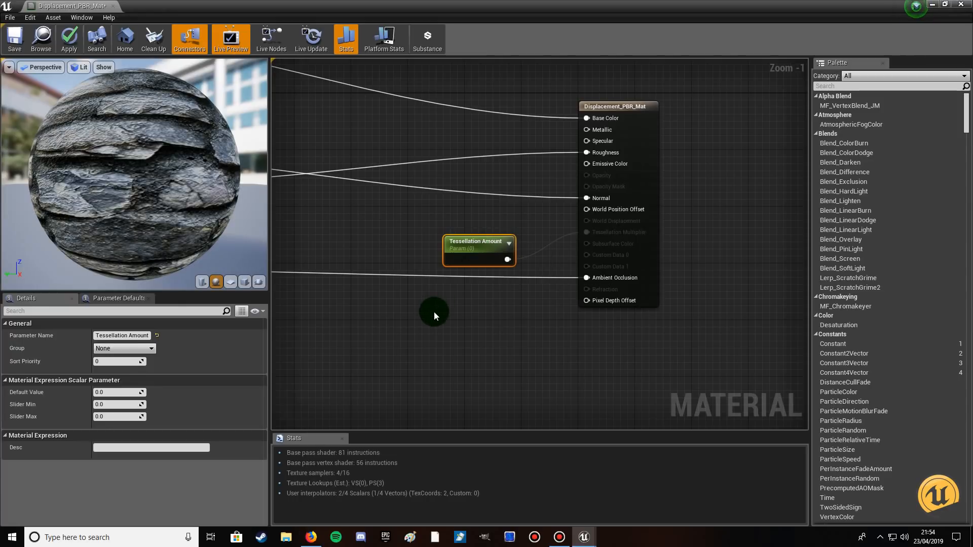
Set the default value of the Tessellation Amount parameter to 0.75.
right_drag(421, 330, 478, 278)
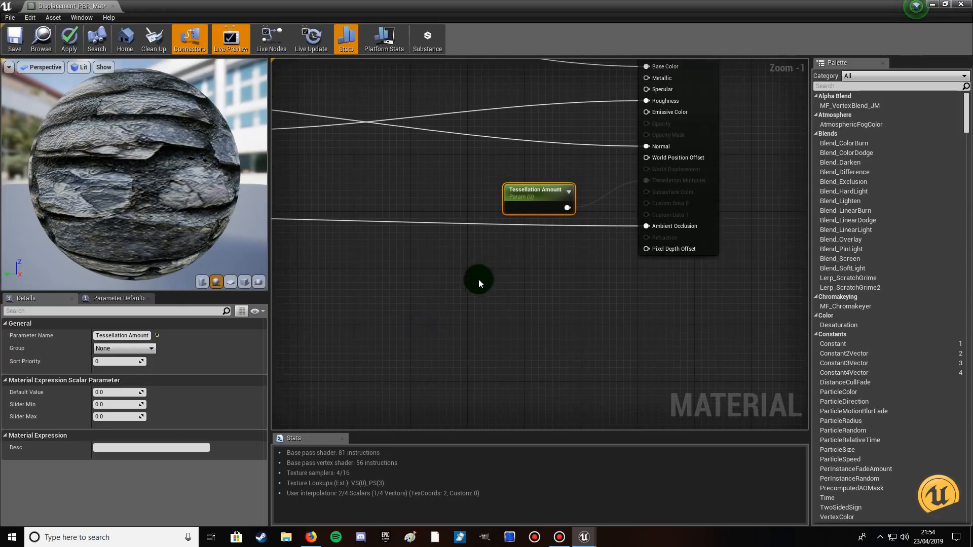
click(110, 393)
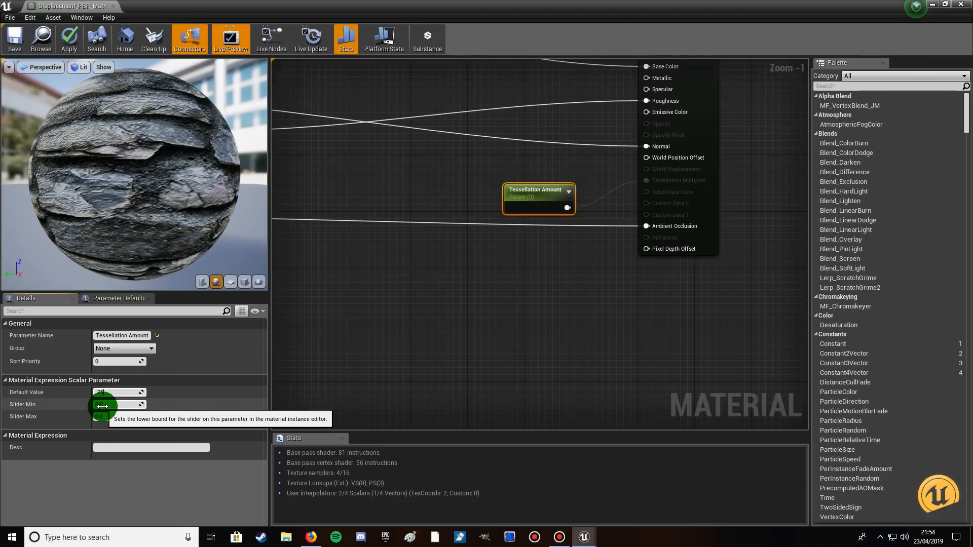
click(366, 336)
Set the Tessellation Strength parameter's default value to 0.75 and connect its output to input B of the Multiply node.
right_drag(366, 334, 449, 269)
scroll(450, 269, down, 2)
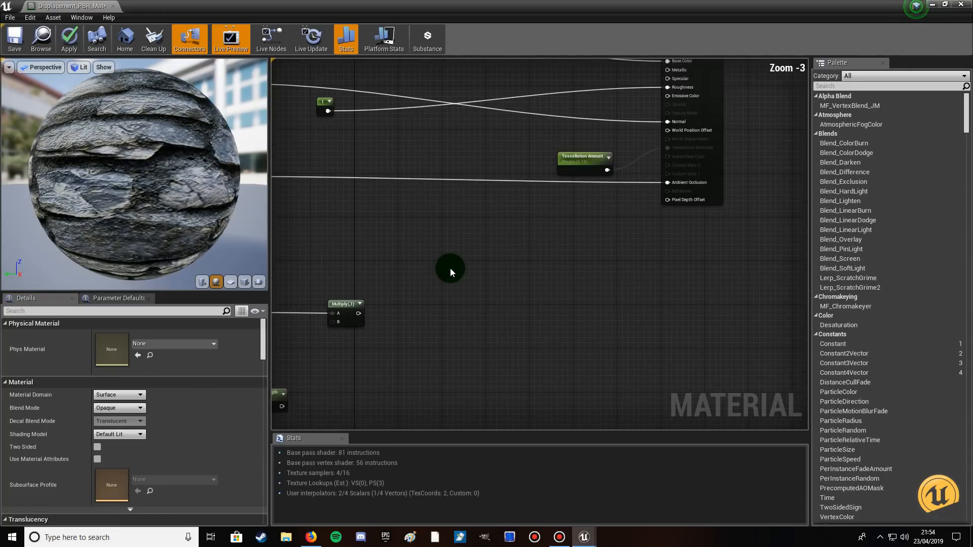
right_drag(450, 269, 564, 241)
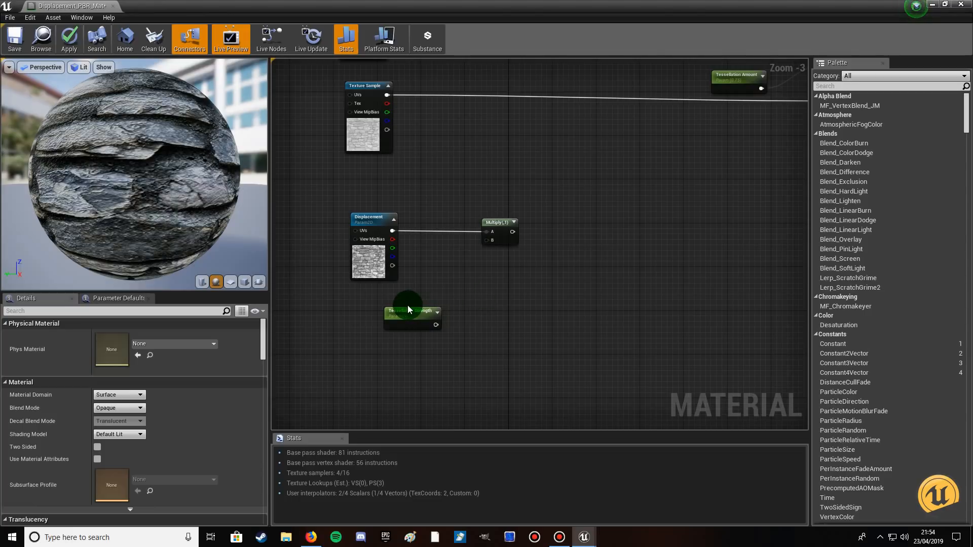
drag(408, 309, 389, 303)
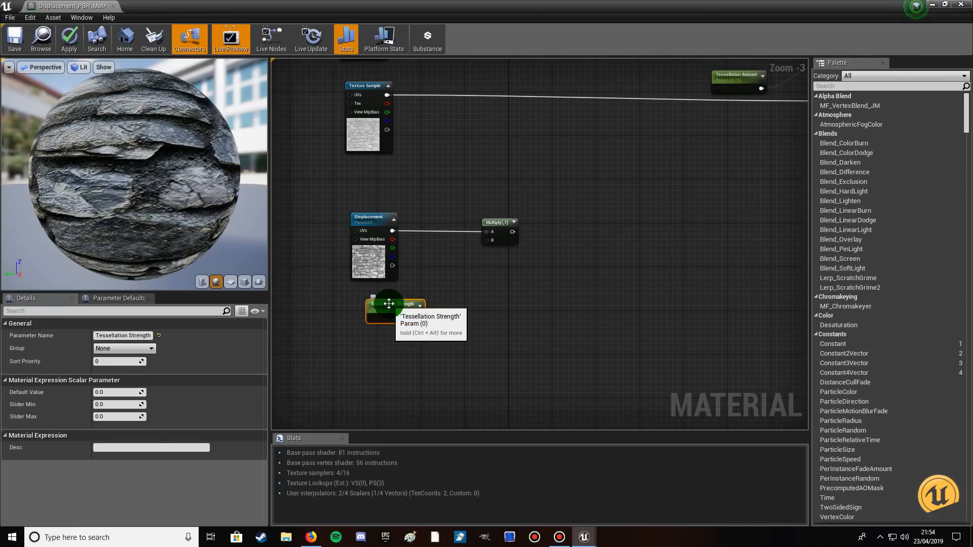
click(107, 393)
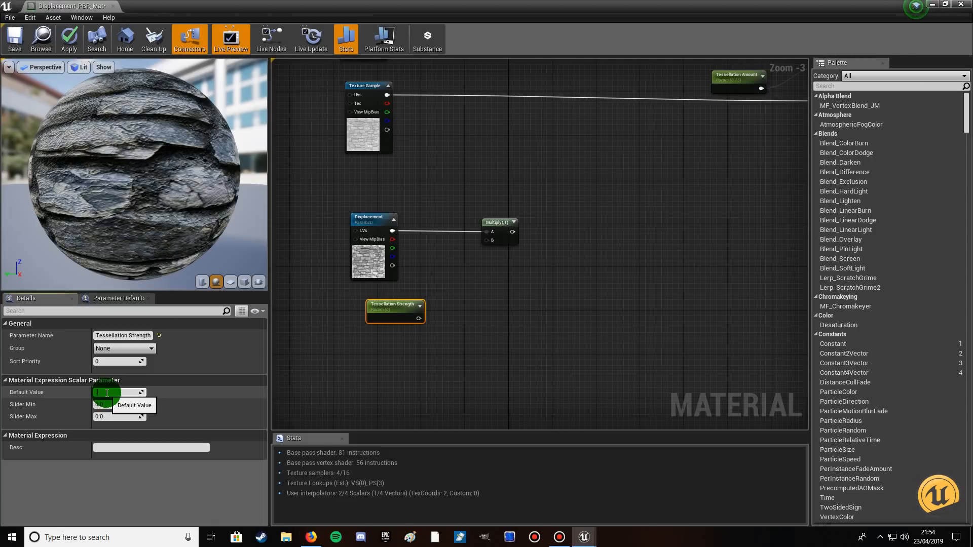
click(348, 379)
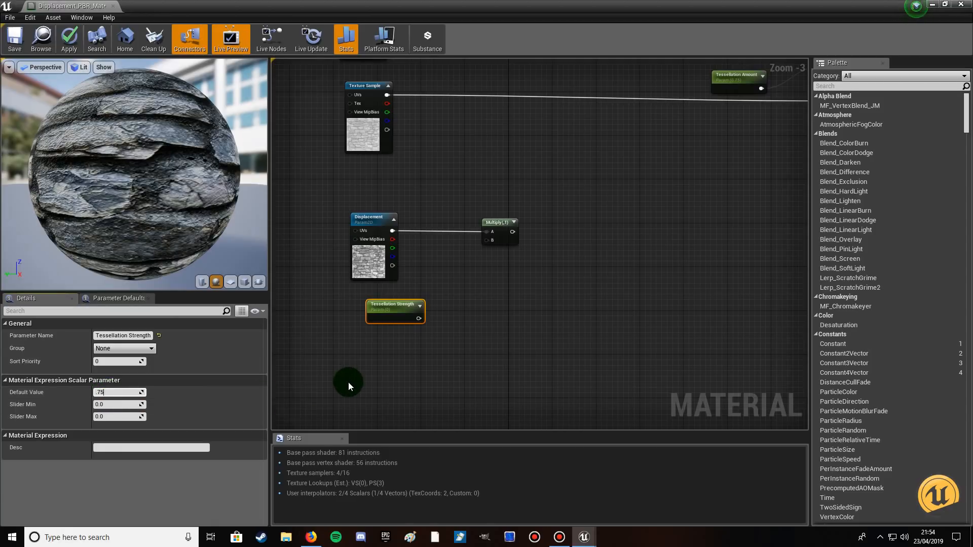
click(348, 382)
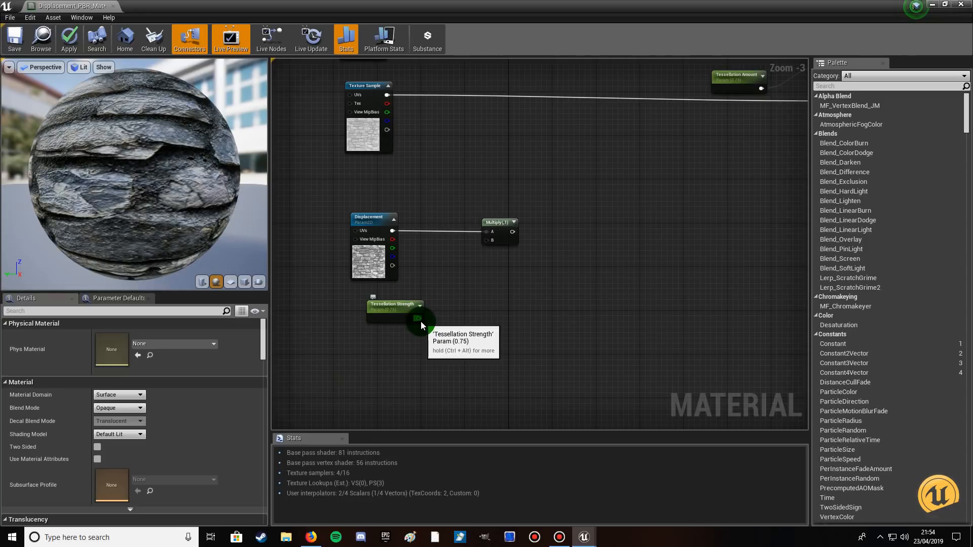
drag(418, 320, 487, 241)
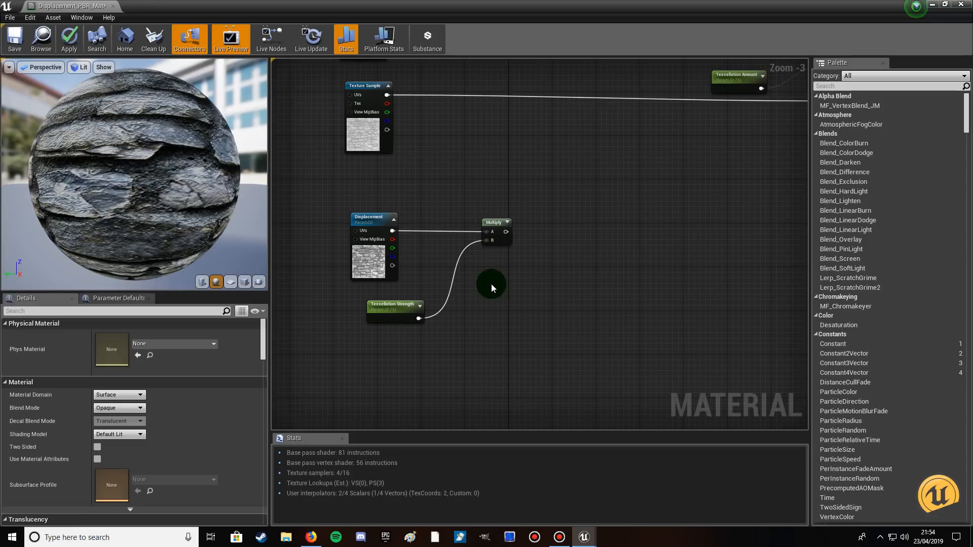
Add a second Multiply node fed by the first Multiply's output and align it level with the first.
drag(506, 231, 588, 234)
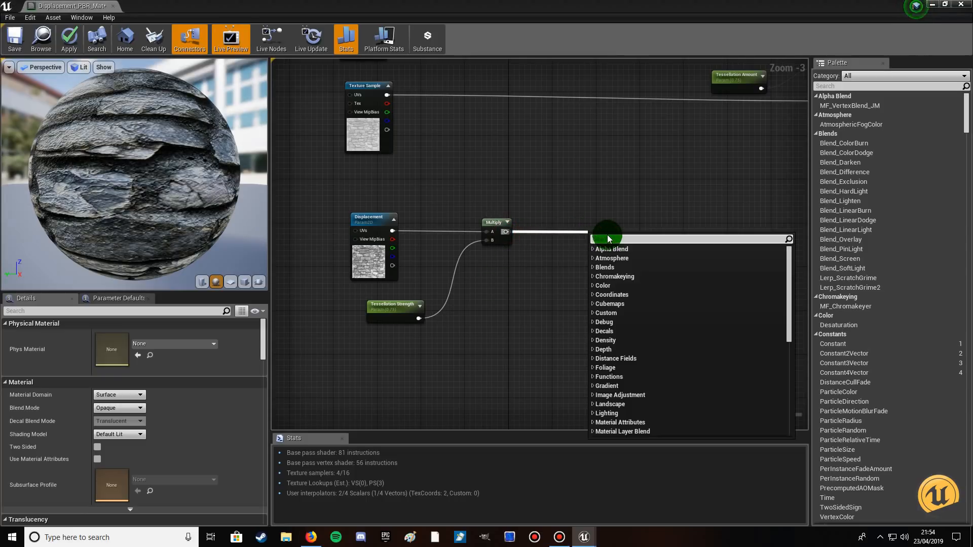
text(multiply)
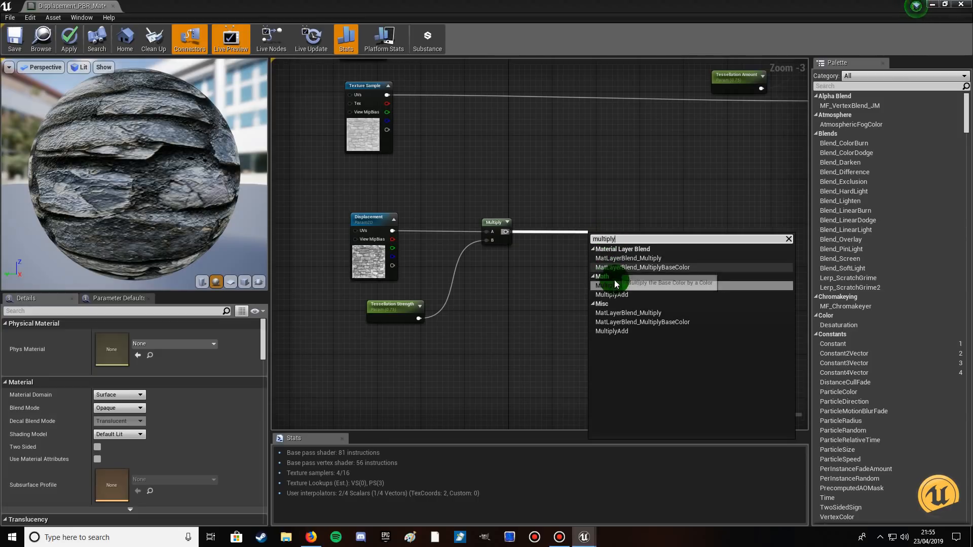
click(613, 286)
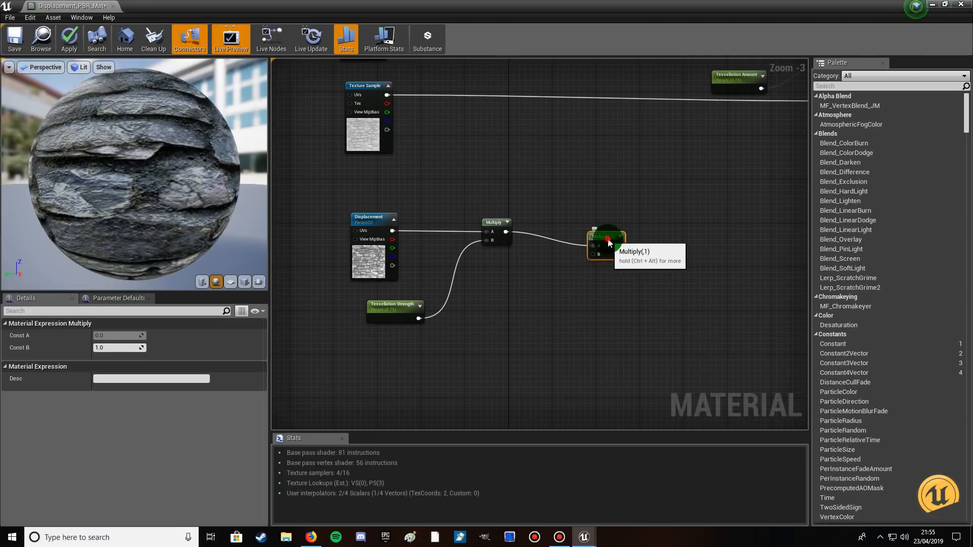
drag(613, 246, 608, 224)
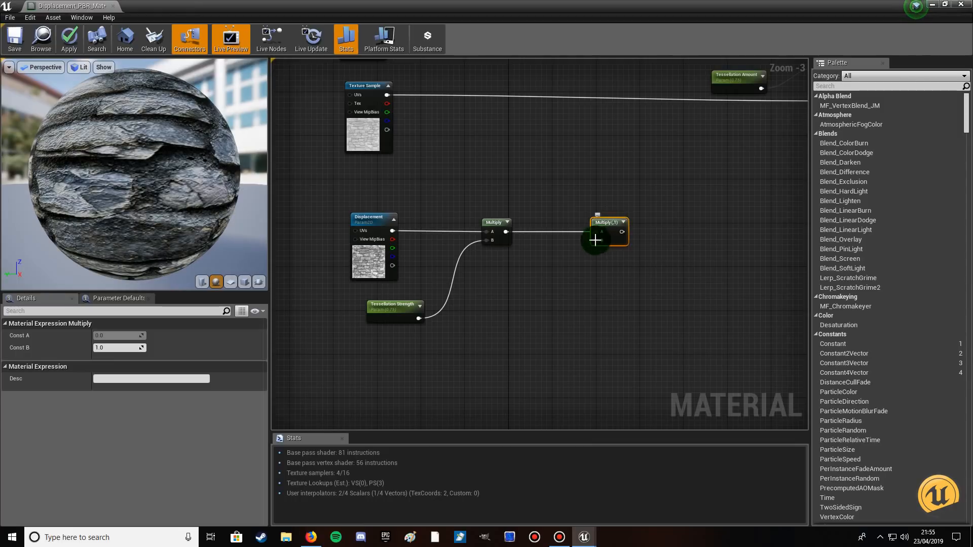
Reroute the first Multiply's output from input A to input B of the second Multiply node.
ctrl+click(535, 233)
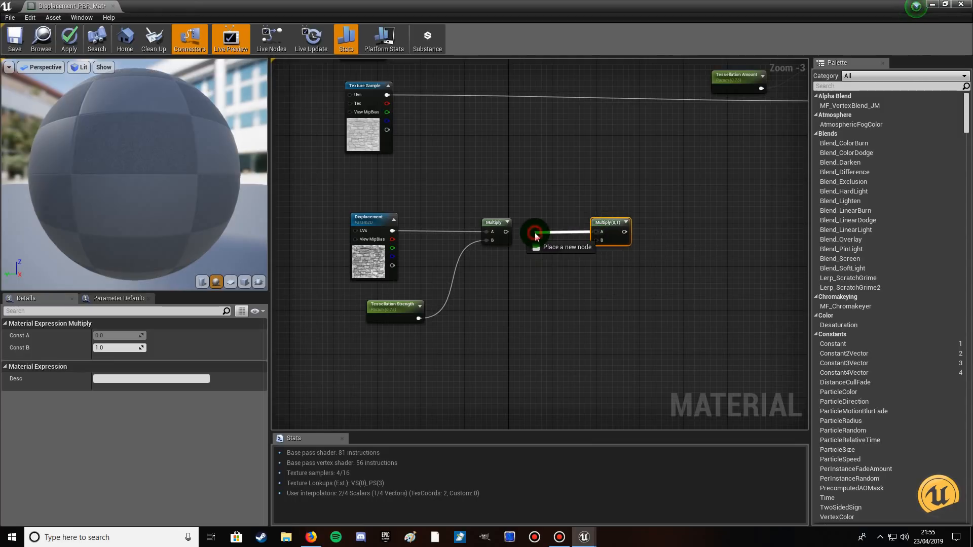
click(503, 293)
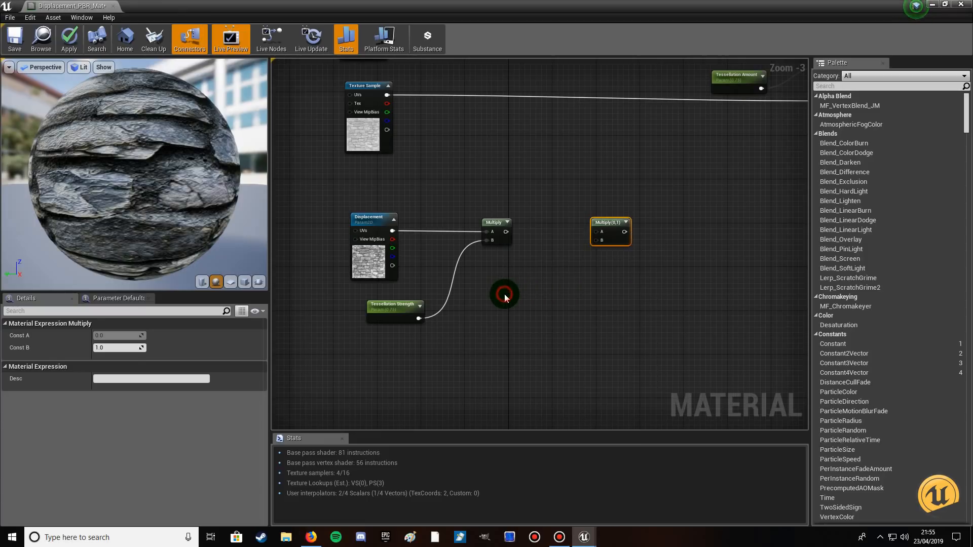
drag(504, 232, 597, 241)
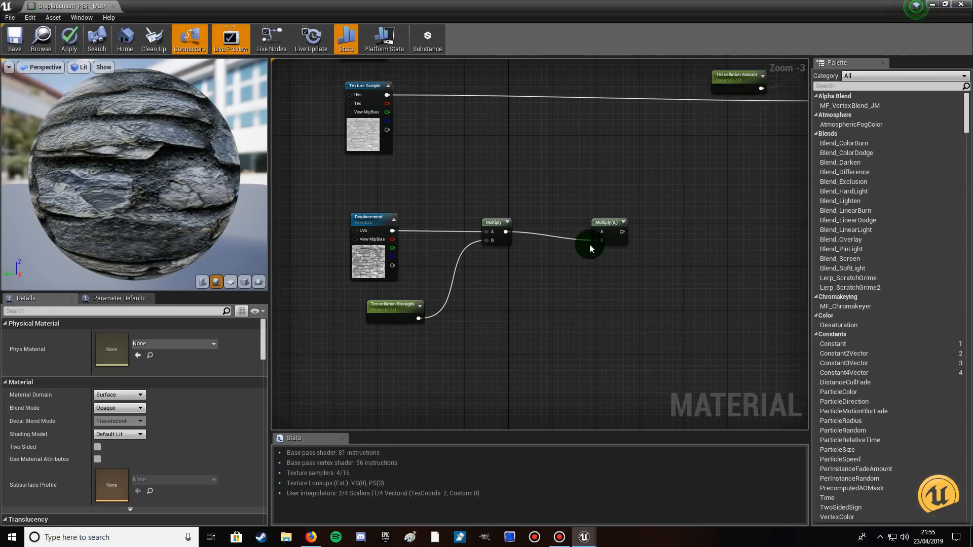
Add a VertexNormalWS node feeding input A of the second Multiply node.
drag(597, 234, 528, 187)
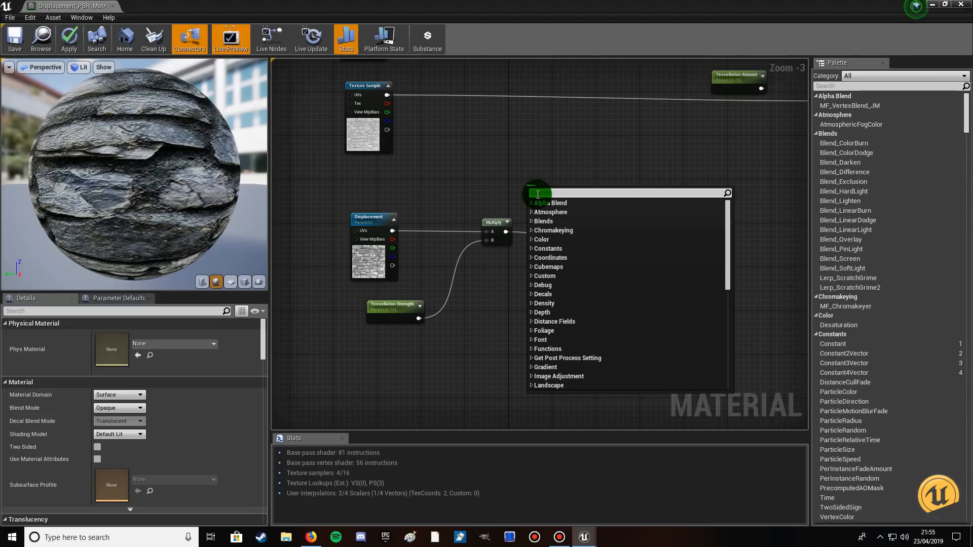
text(vertex)
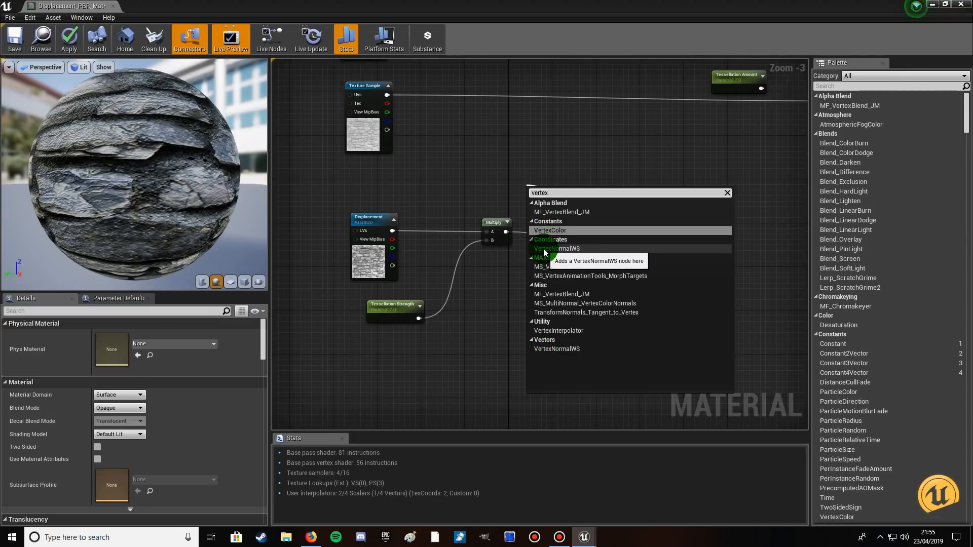
click(556, 250)
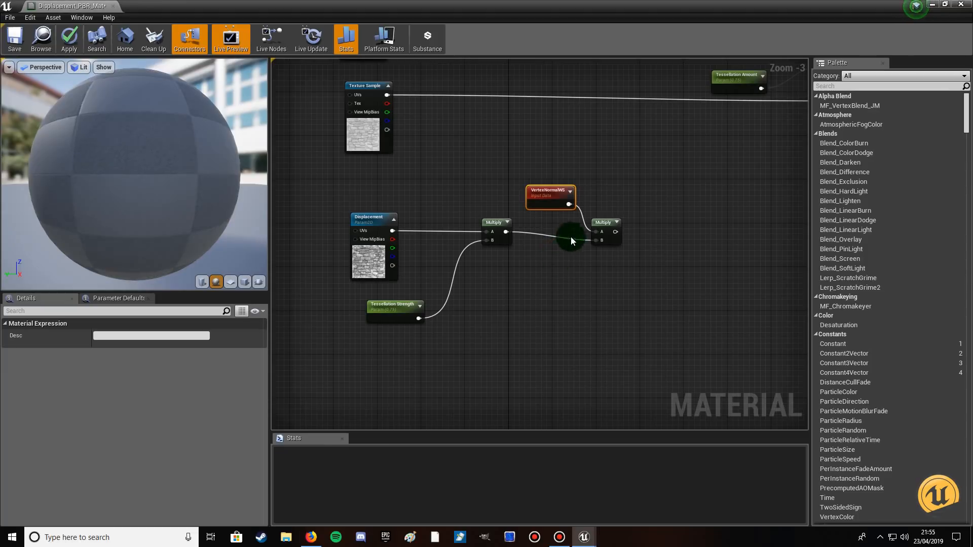
Add a third Multiply node fed by the second Multiply's output and align it level with the others.
drag(615, 233, 692, 241)
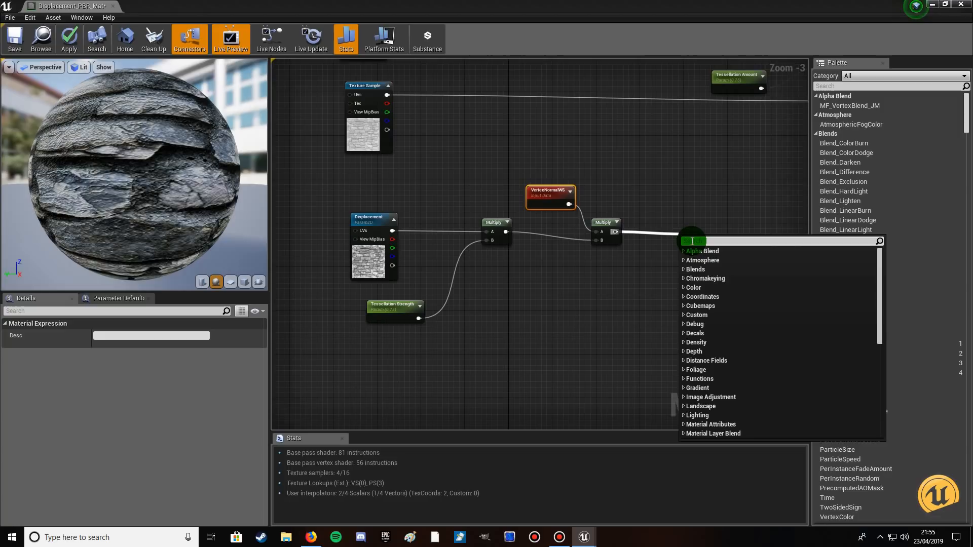
text(mul)
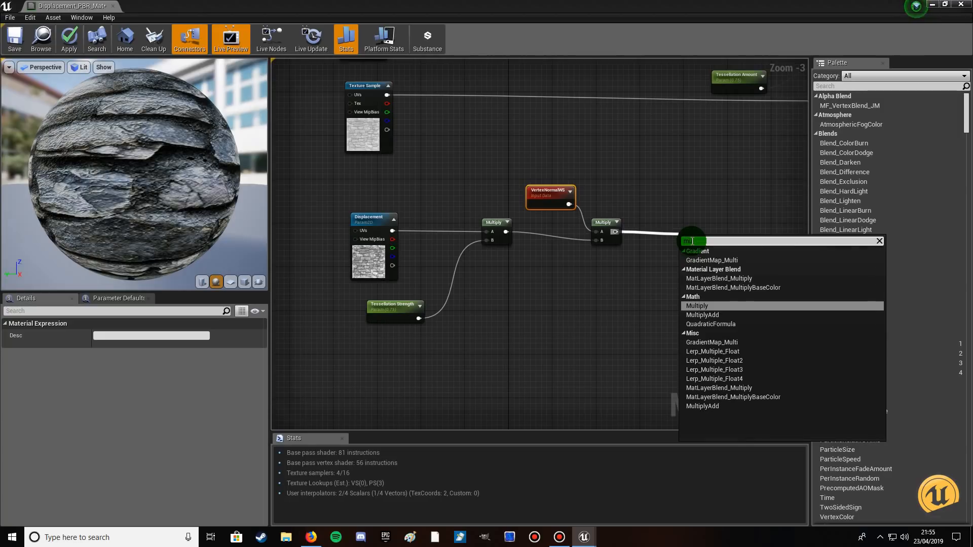
text(tiply)
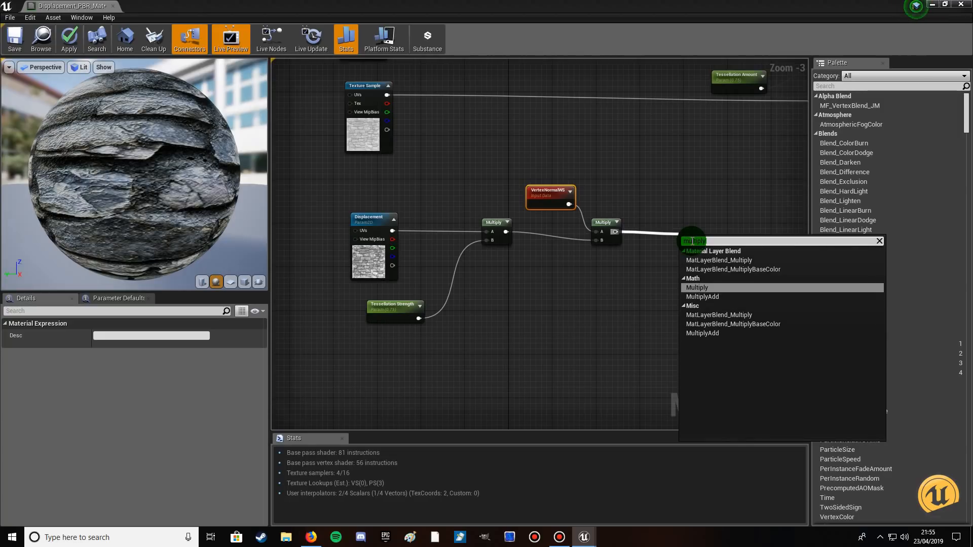
click(699, 287)
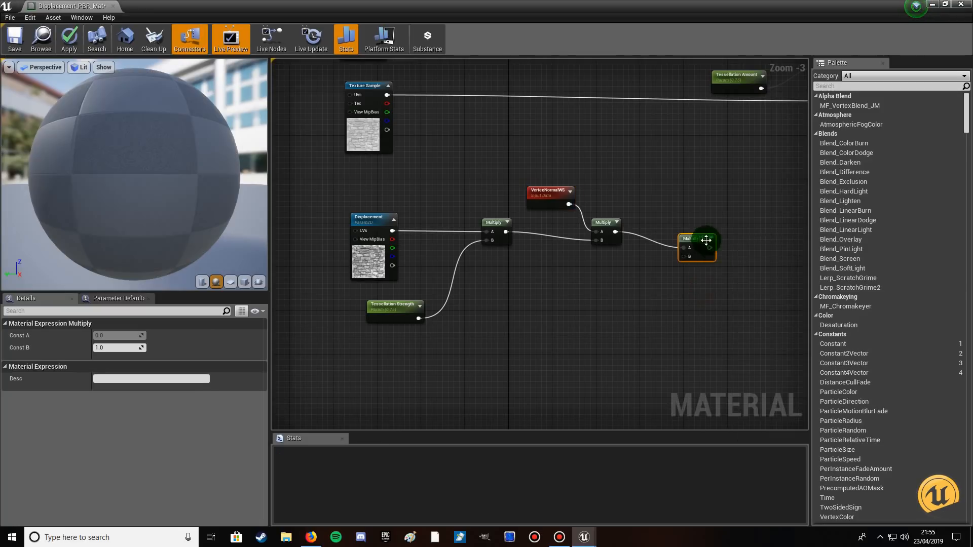
drag(700, 241, 700, 225)
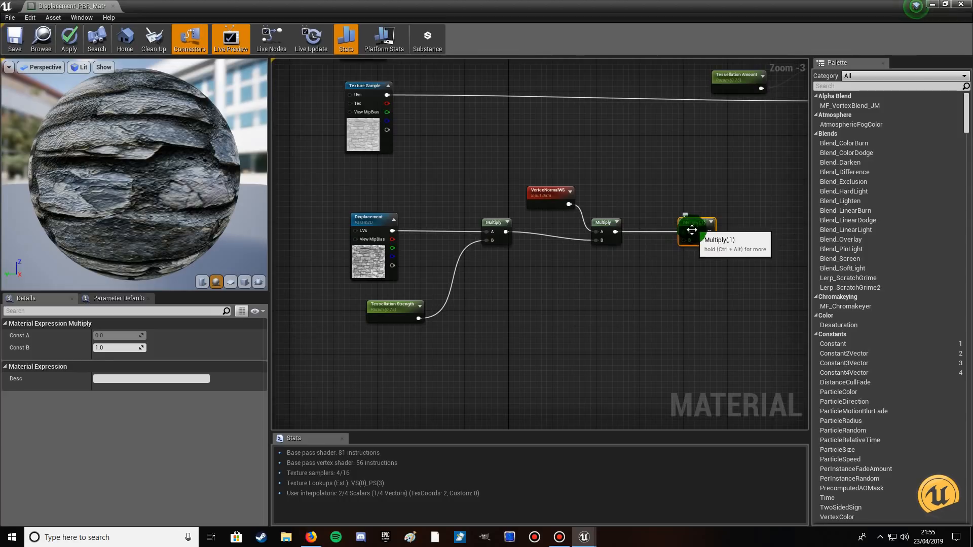
Add an Object Radius node feeding input B of the third Multiply and place it below the node chain.
drag(684, 239, 638, 276)
click(655, 281)
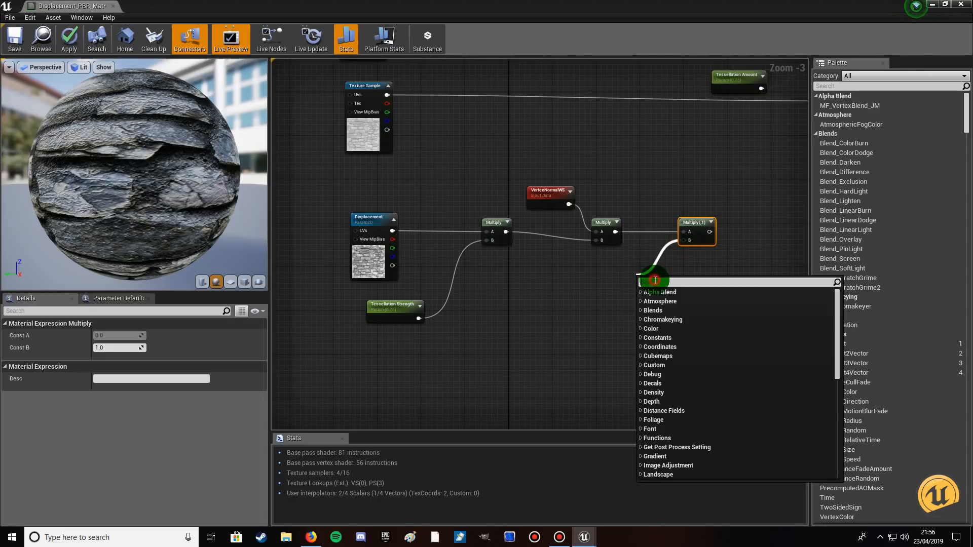
text(obj)
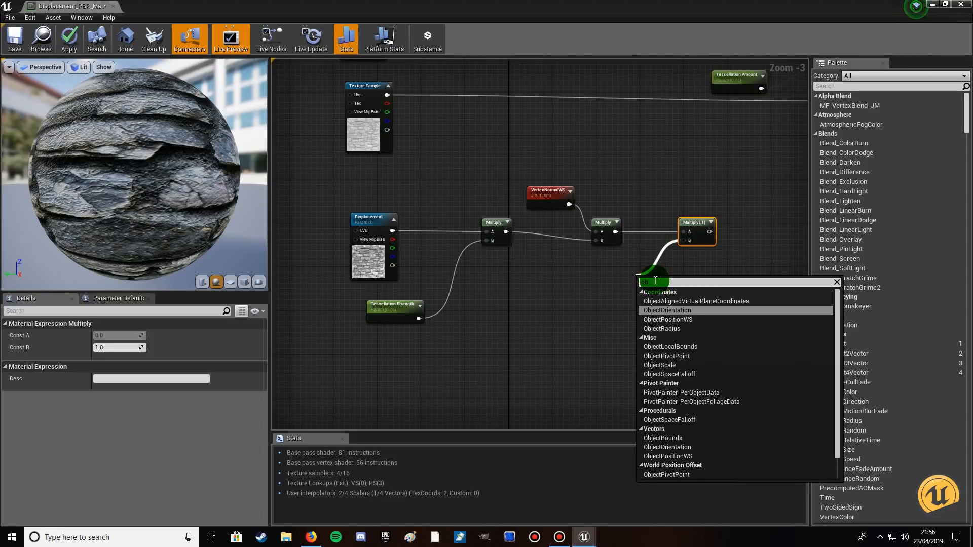
text(ectradius)
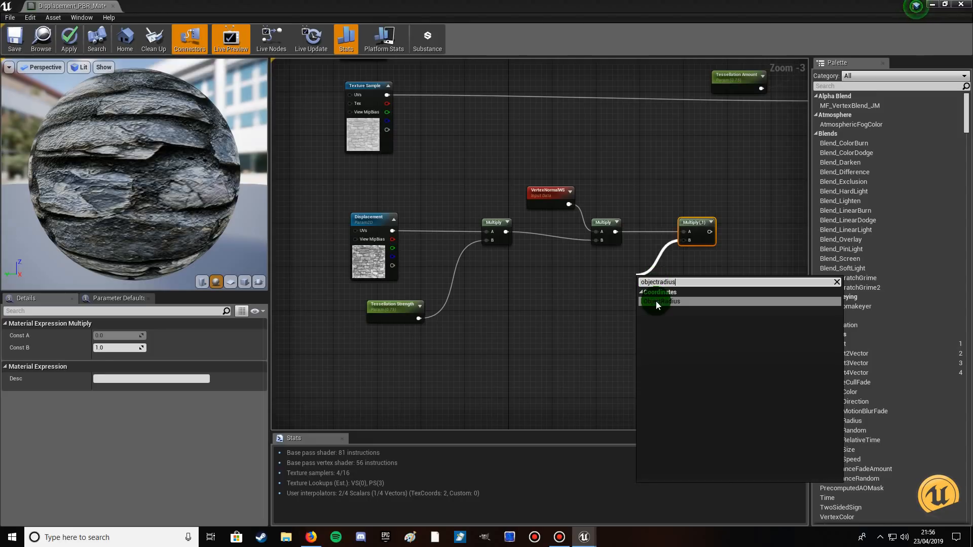
click(656, 302)
drag(660, 279, 640, 278)
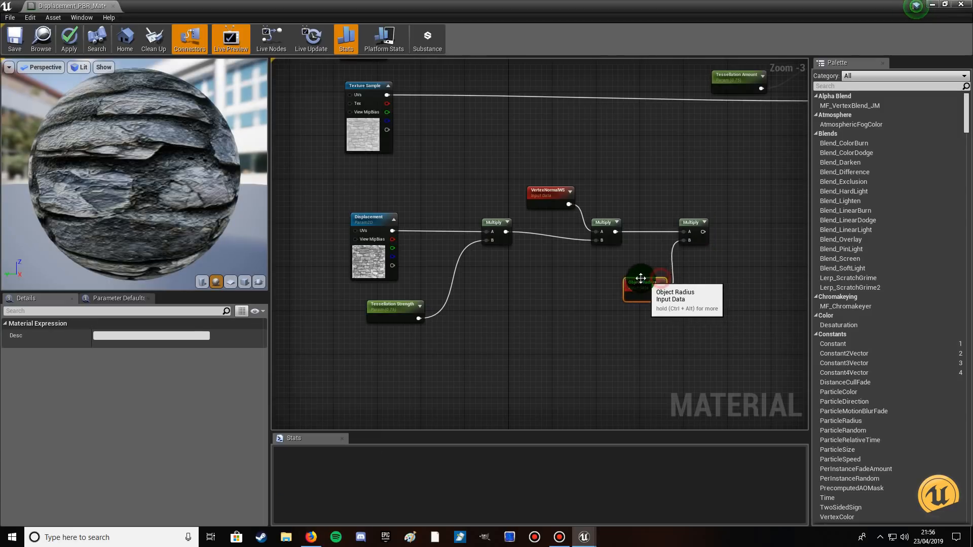
Connect the third Multiply's output to the material's World Displacement input and apply the material changes.
scroll(720, 261, down, 2)
right_drag(735, 254, 545, 297)
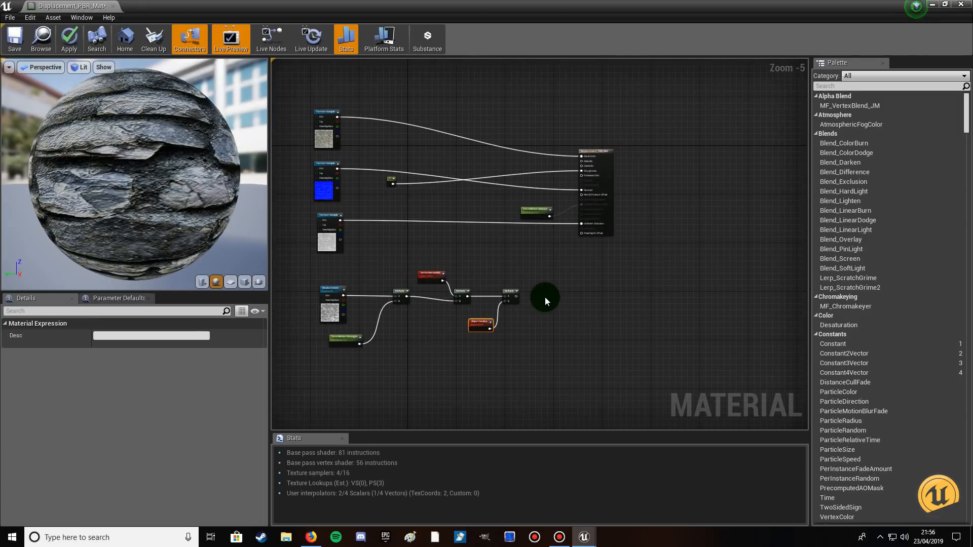
scroll(545, 297, up, 2)
mouse_move(492, 296)
mouse_down()
mouse_move(525, 281)
mouse_move(567, 227)
mouse_move(610, 123)
mouse_up()
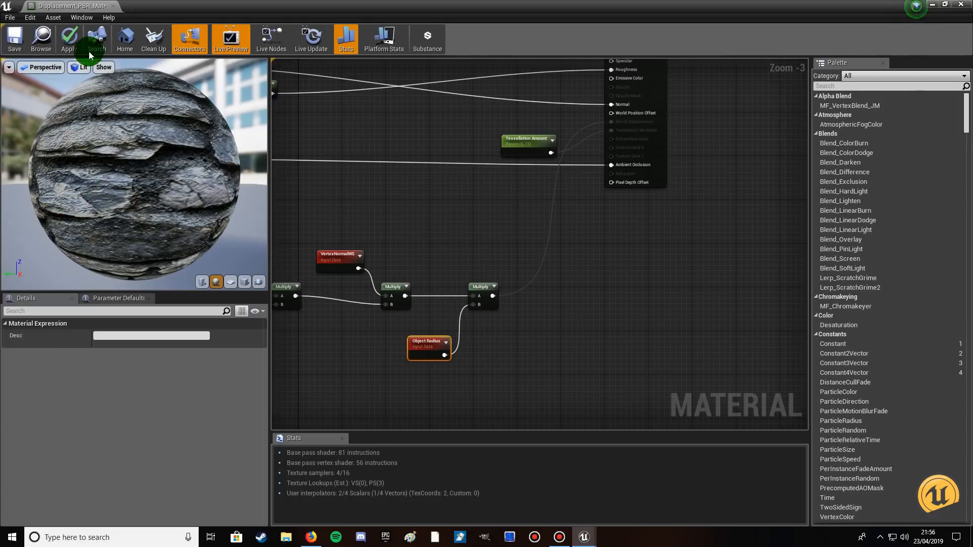
click(69, 39)
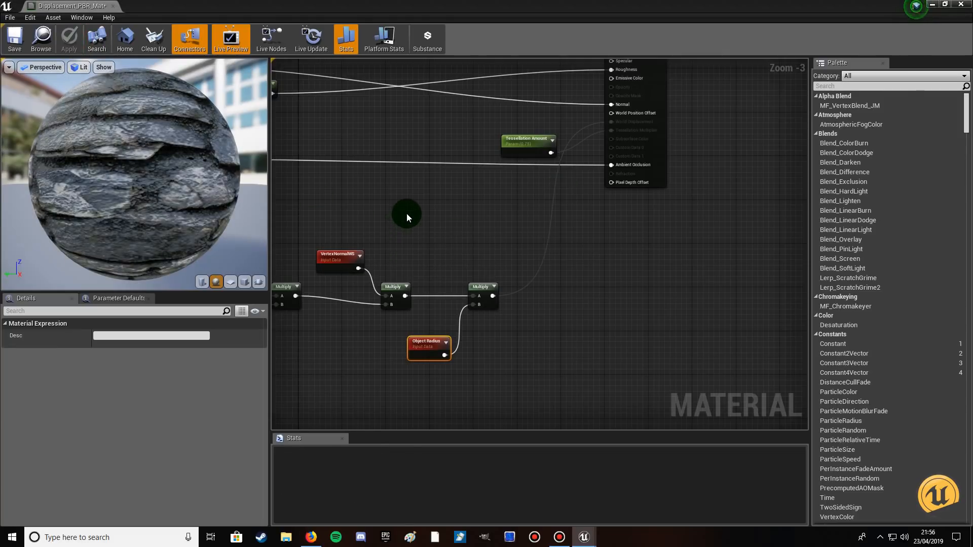
Set the Tessellation Amount parameter's default value to 1.25.
scroll(406, 214, down, 2)
right_drag(387, 301, 437, 307)
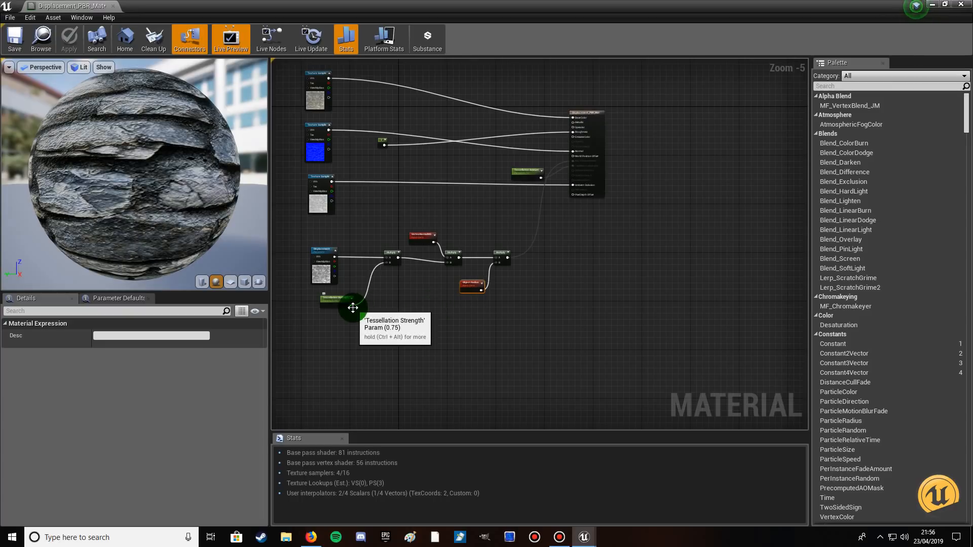
click(472, 285)
scroll(468, 291, up, 2)
right_drag(508, 181, 486, 240)
click(546, 131)
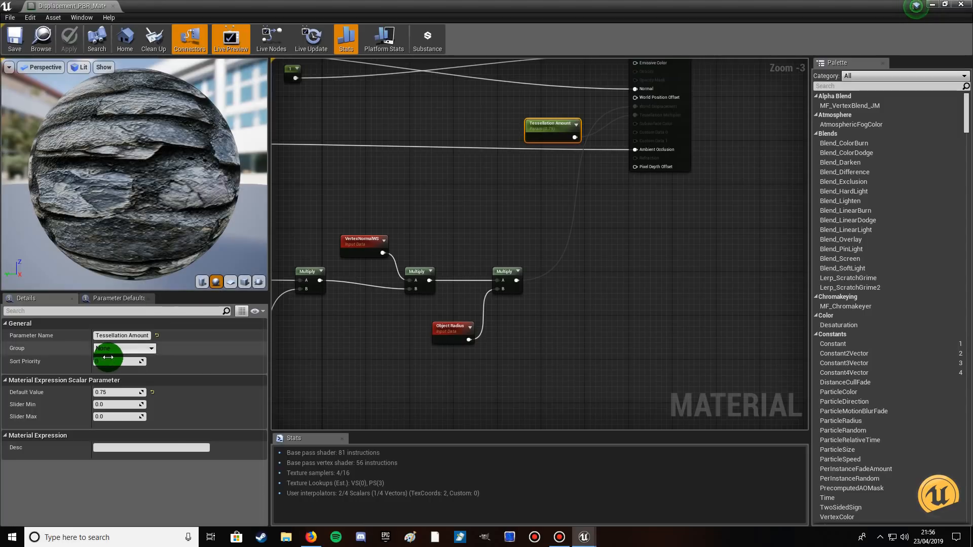
click(118, 392)
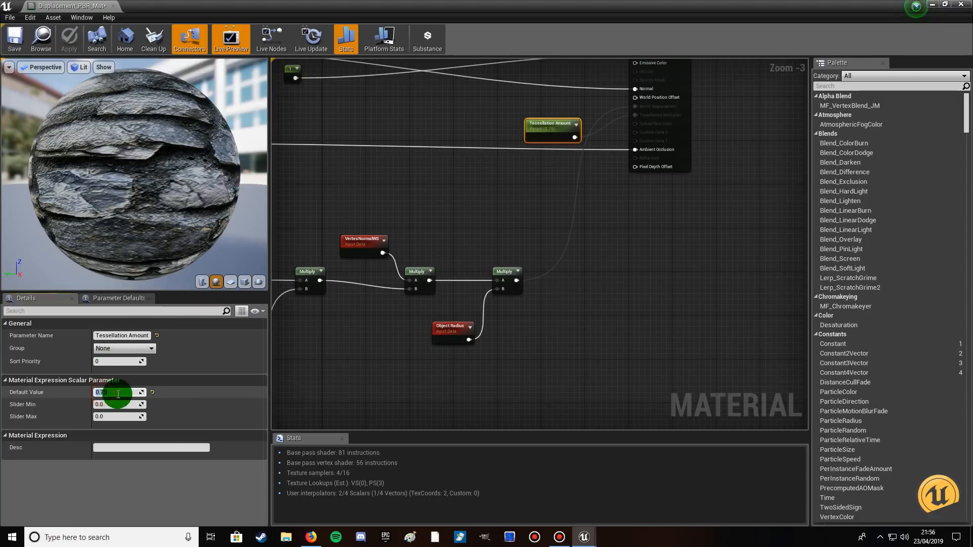
text(1.25)
click(407, 192)
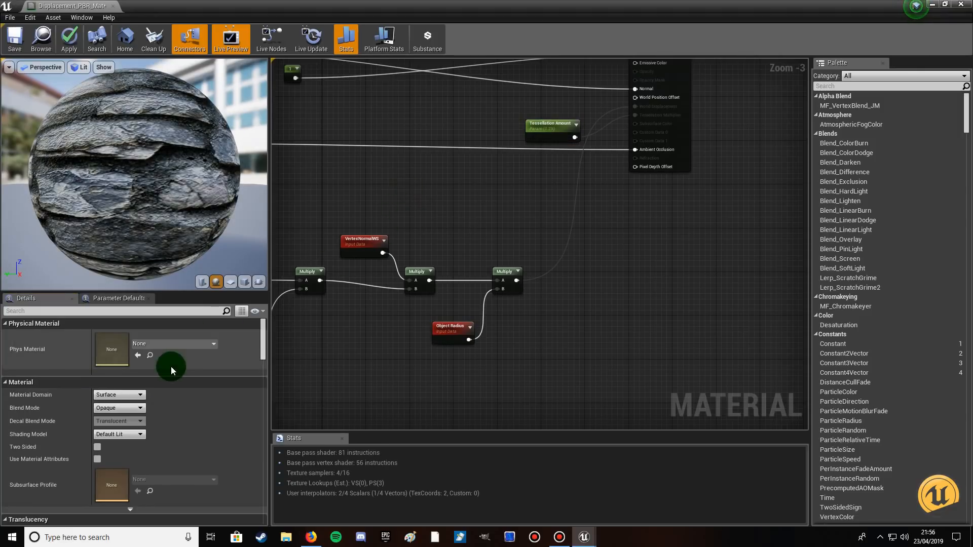
Set the Tessellation Amount parameter's default value to 1.
click(558, 125)
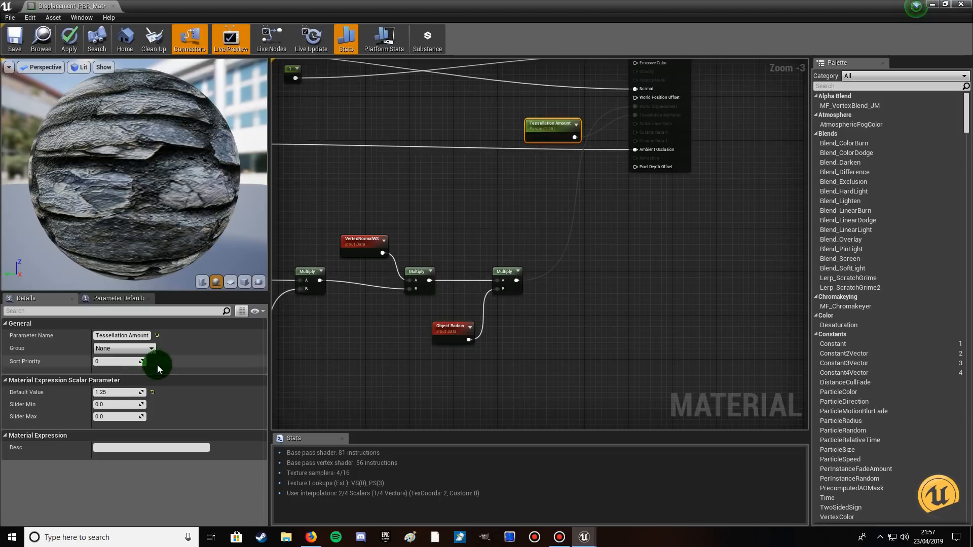
click(103, 392)
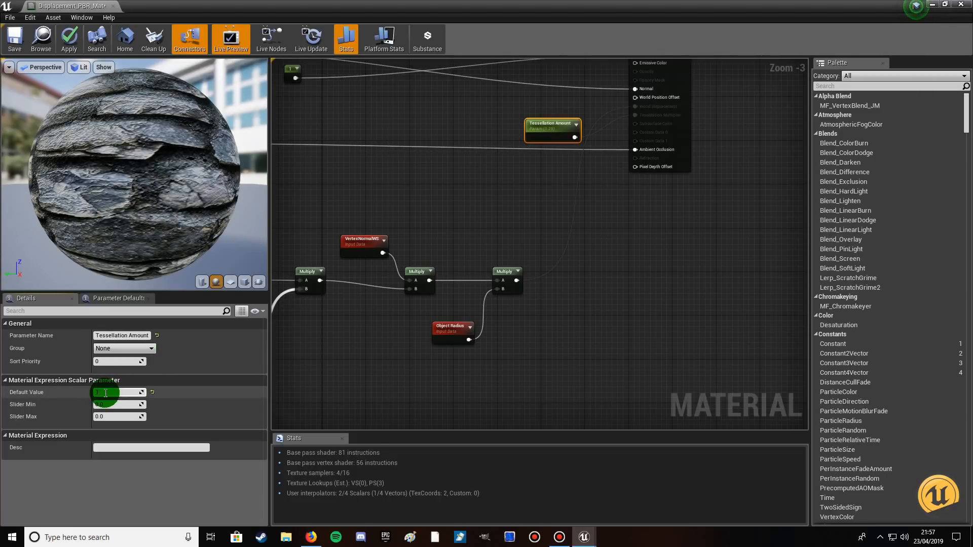
text(1)
key(Return)
Set the Tessellation Strength parameter's default value to 3.
right_drag(368, 342, 487, 274)
click(388, 277)
click(123, 391)
click(108, 404)
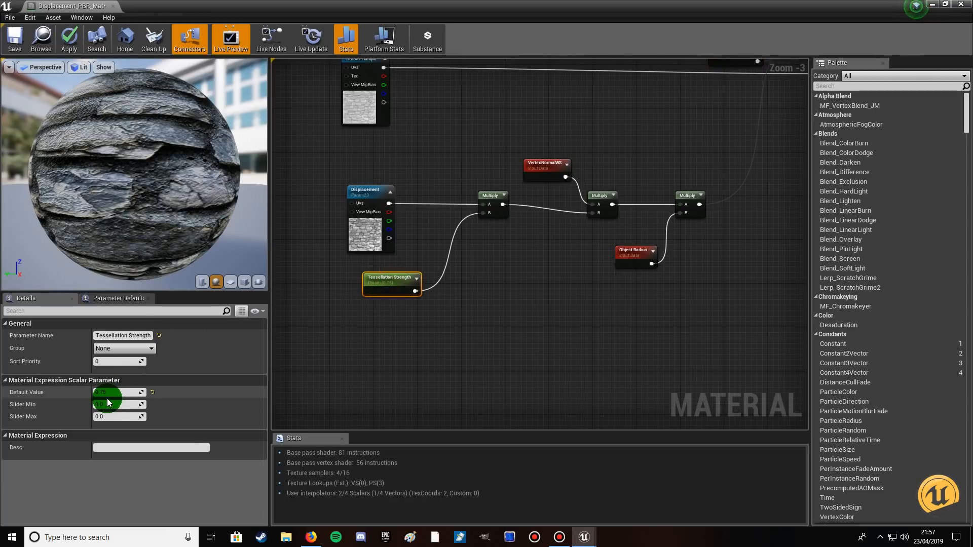
click(99, 393)
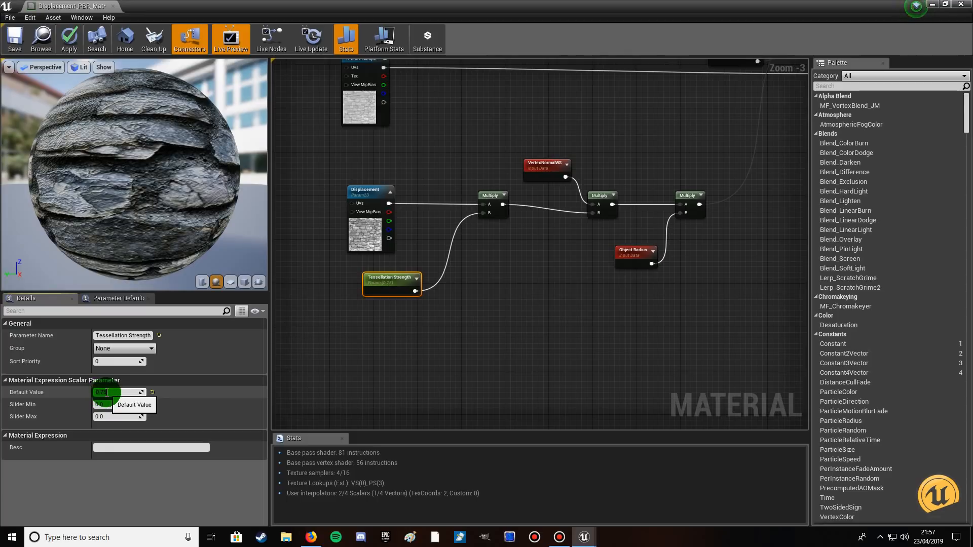
text(3)
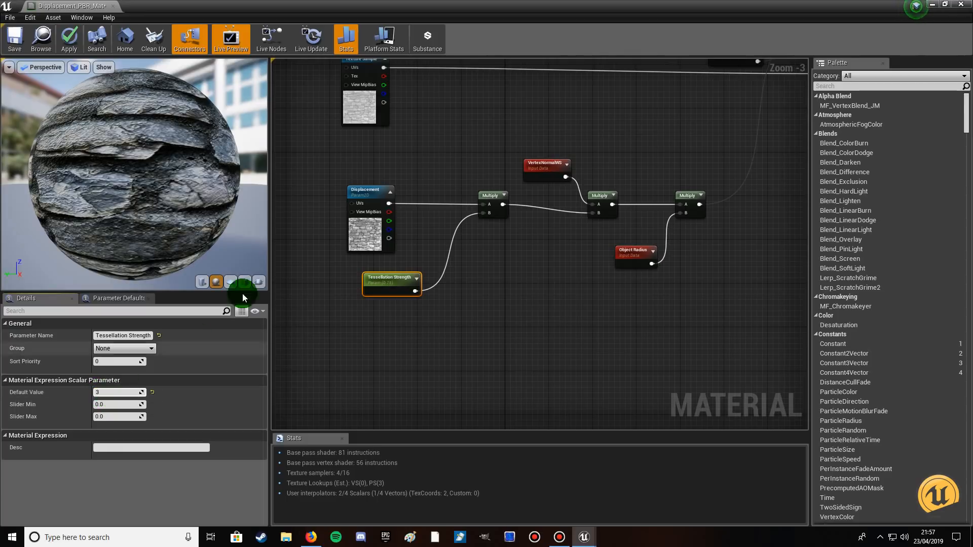
click(160, 227)
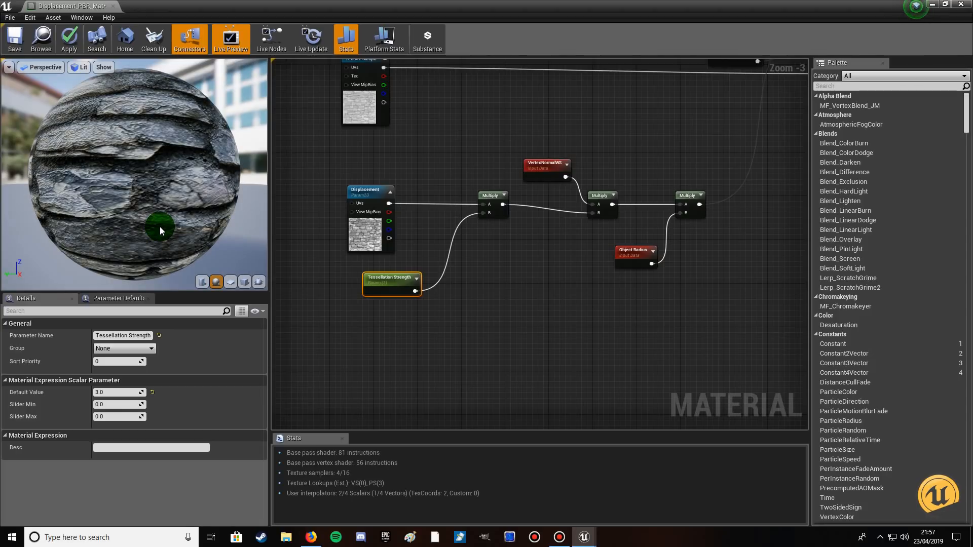
Set the Tessellation Strength parameter's default value to 1.
click(115, 392)
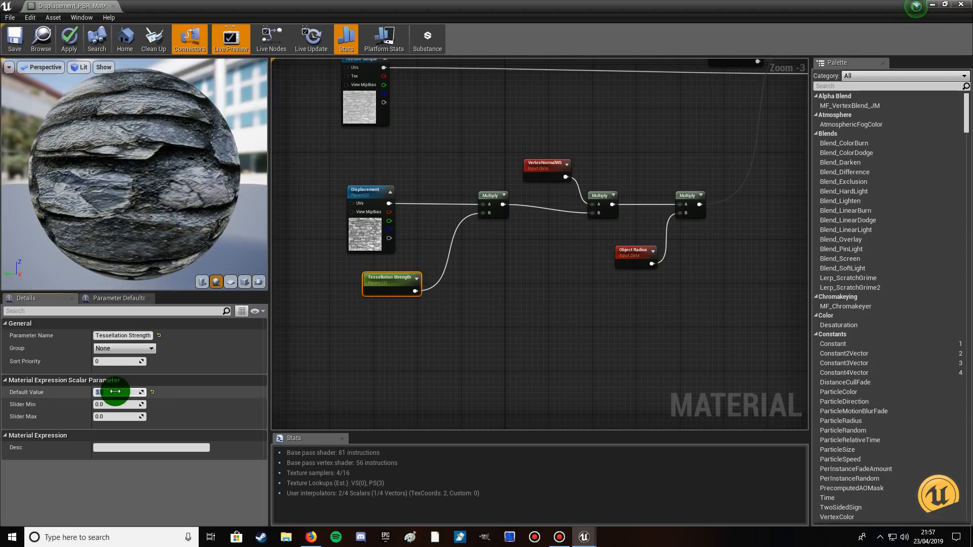
text(1)
click(119, 191)
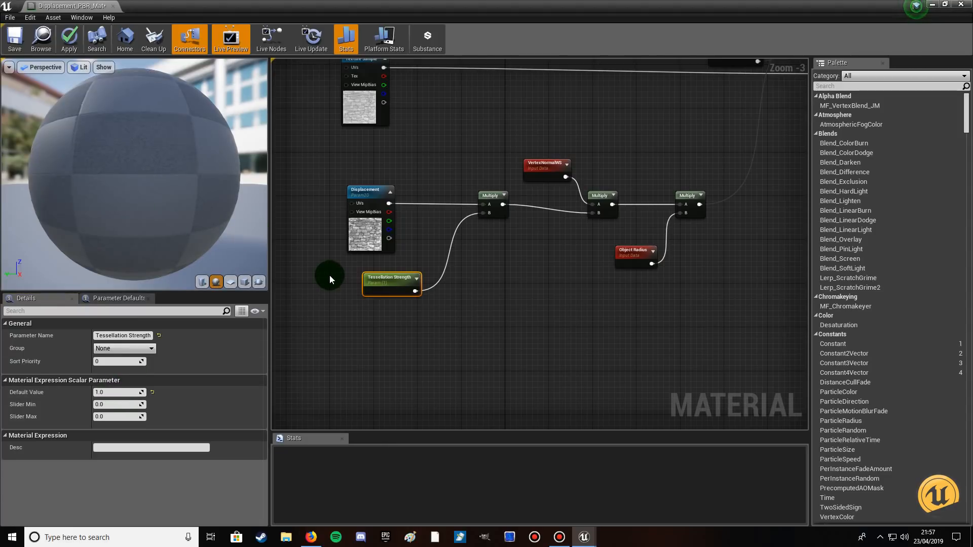
Select the Displacement_PBR_Mat result node and open the choices for its D3D11 Tessellation Mode.
right_drag(495, 266, 292, 384)
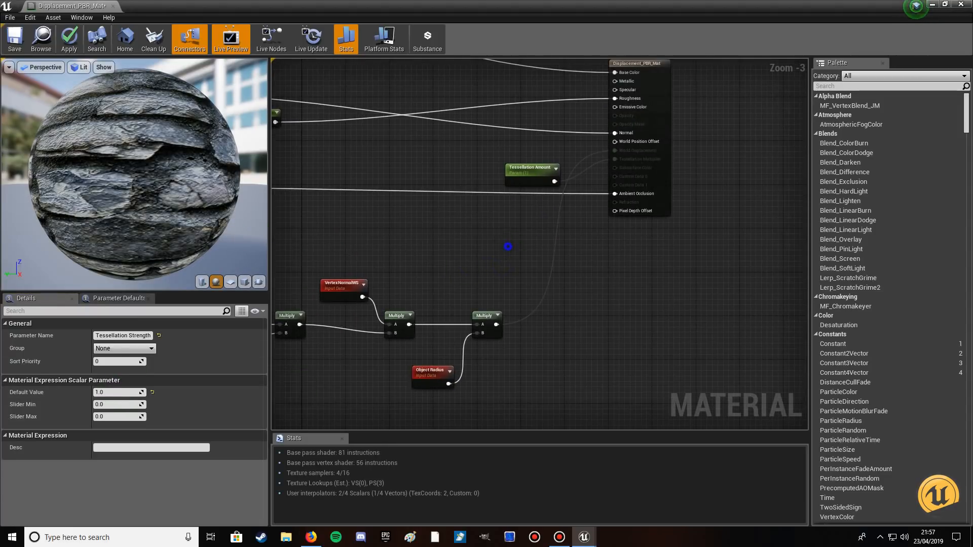
right_drag(505, 249, 387, 328)
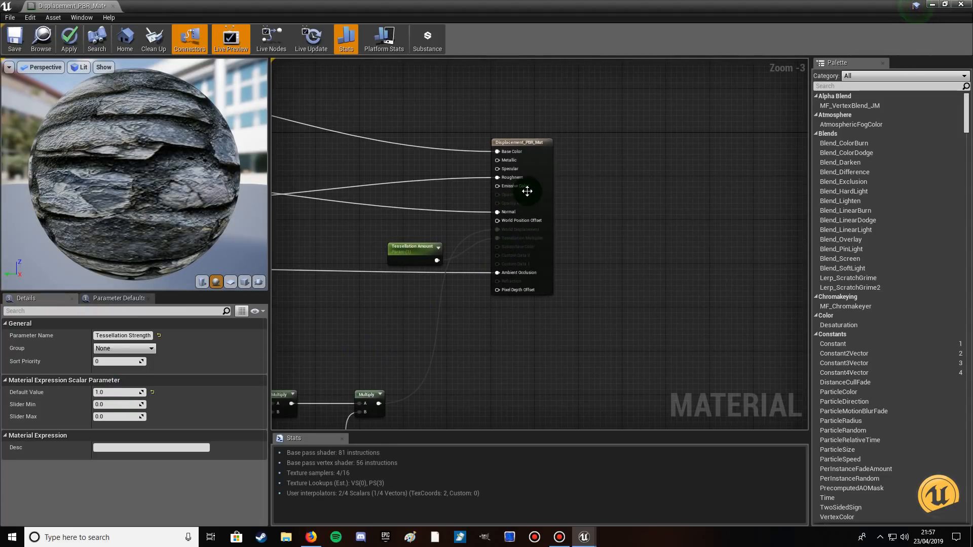
click(517, 141)
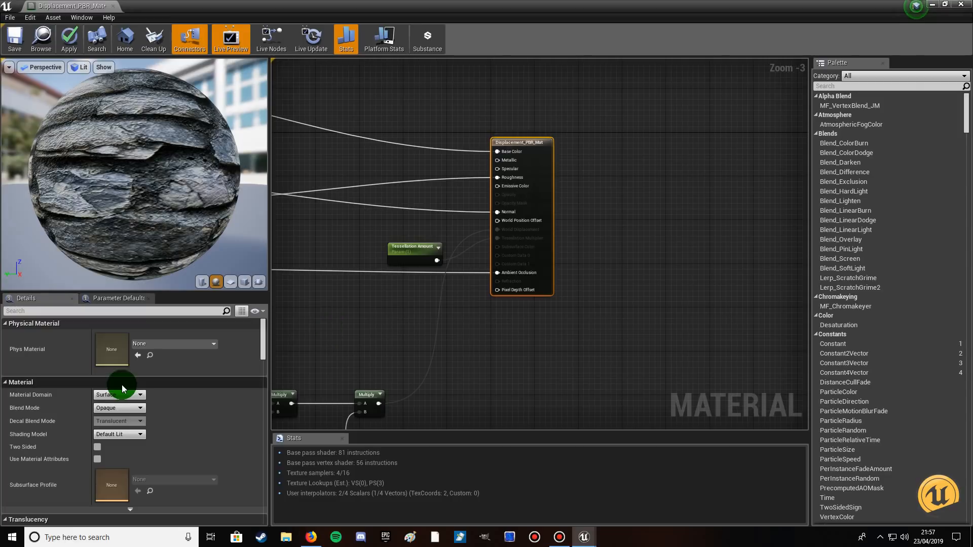
drag(264, 324, 260, 430)
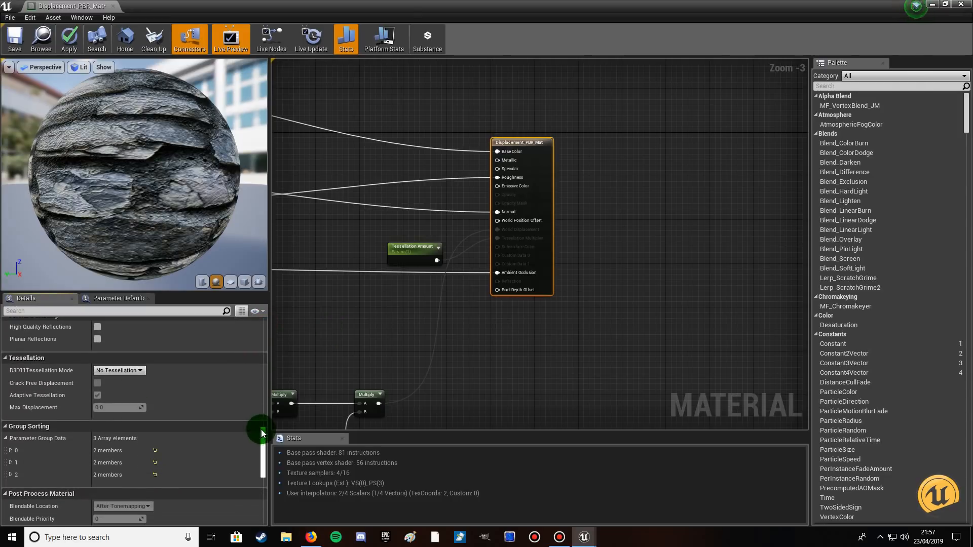
click(28, 364)
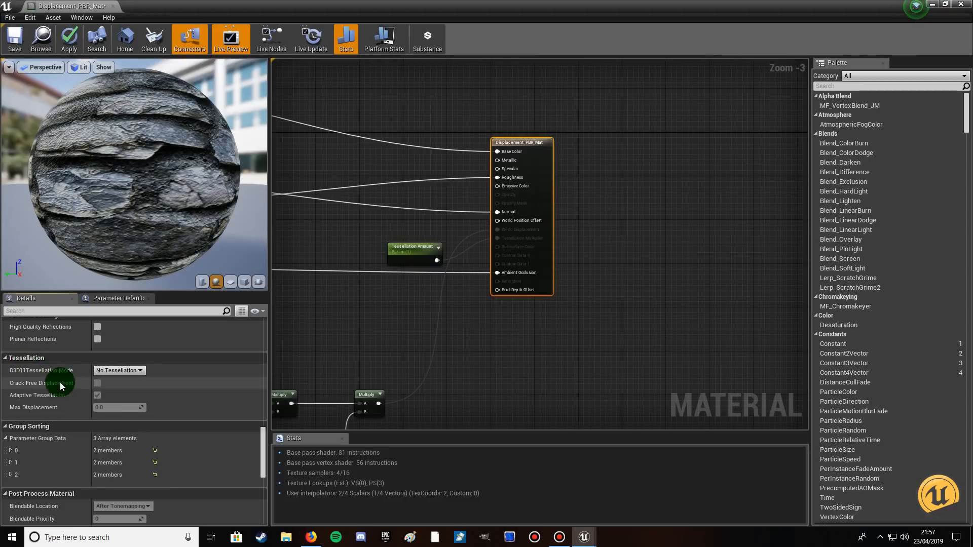
click(126, 372)
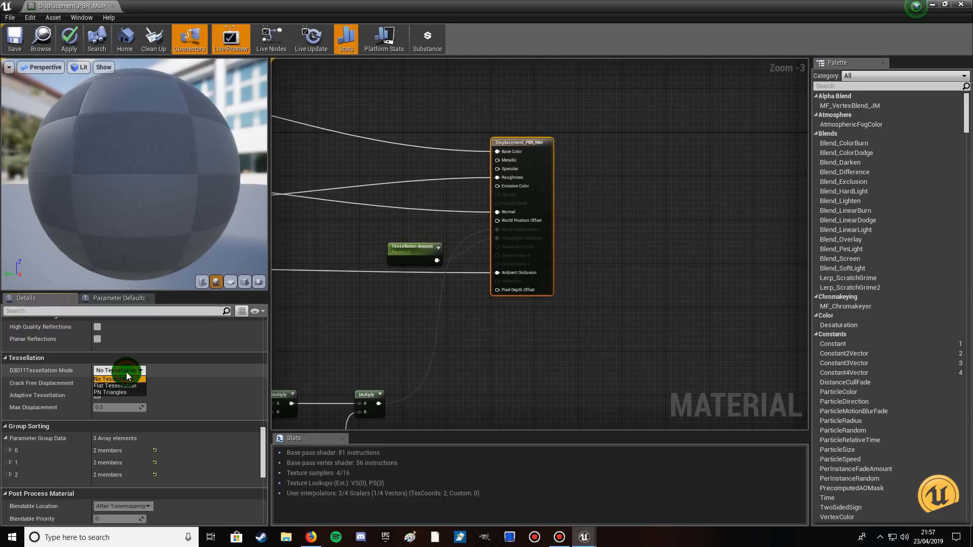
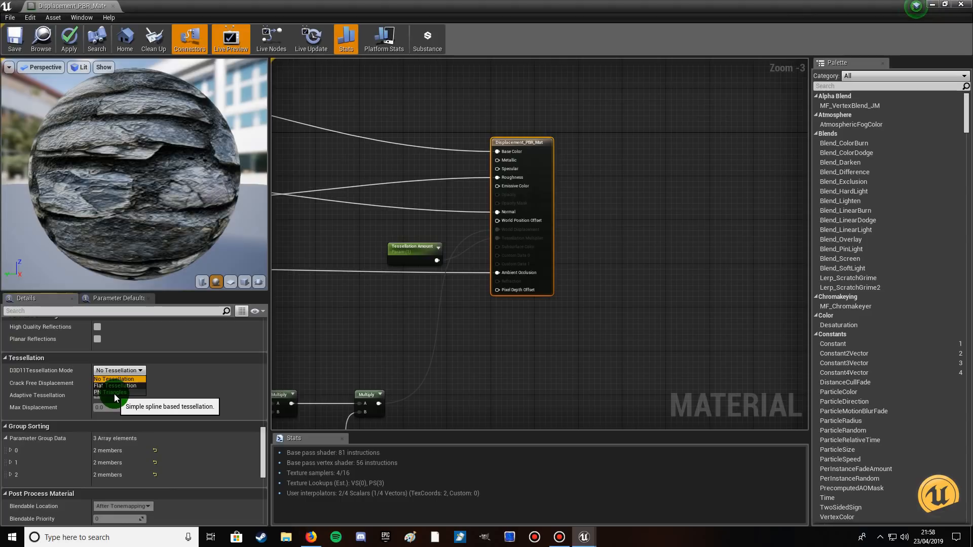
Set the material's tessellation mode to Flat Tessellation, with Crack Free Displacement enabled and Adaptive Tessellation disabled.
click(117, 386)
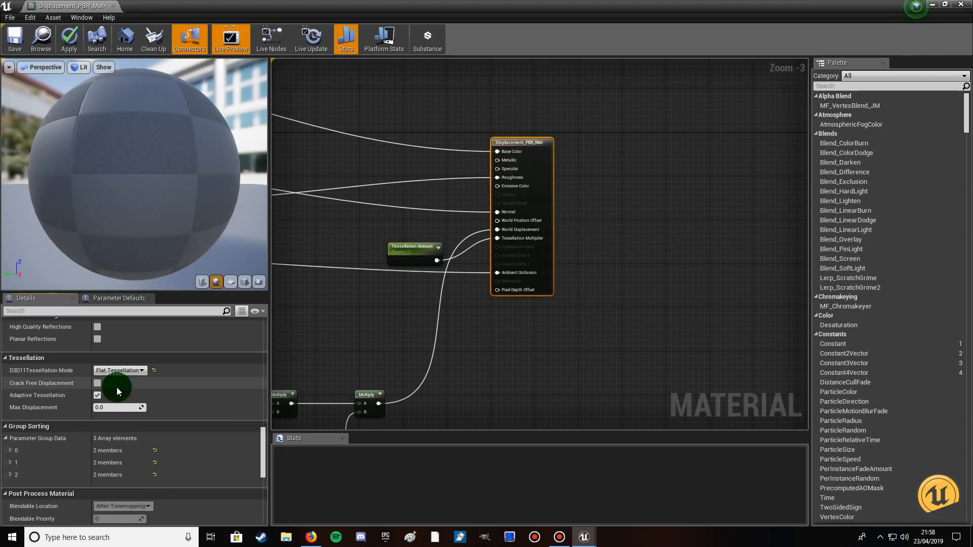
click(131, 224)
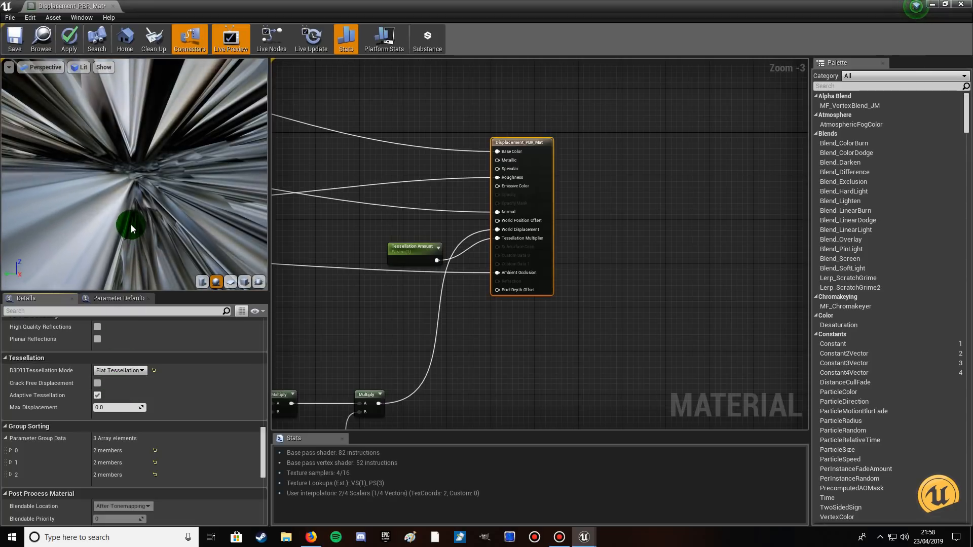
scroll(131, 223, down, 6)
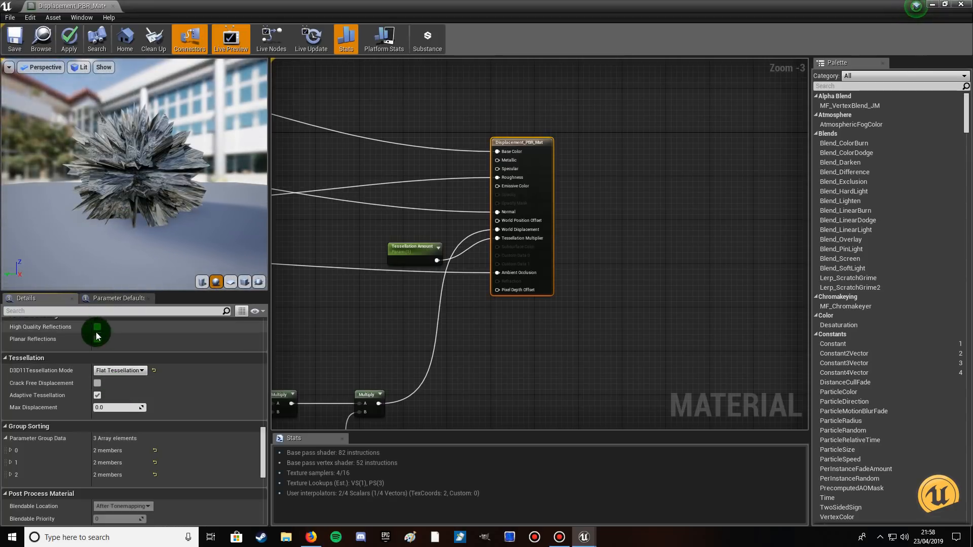
click(97, 383)
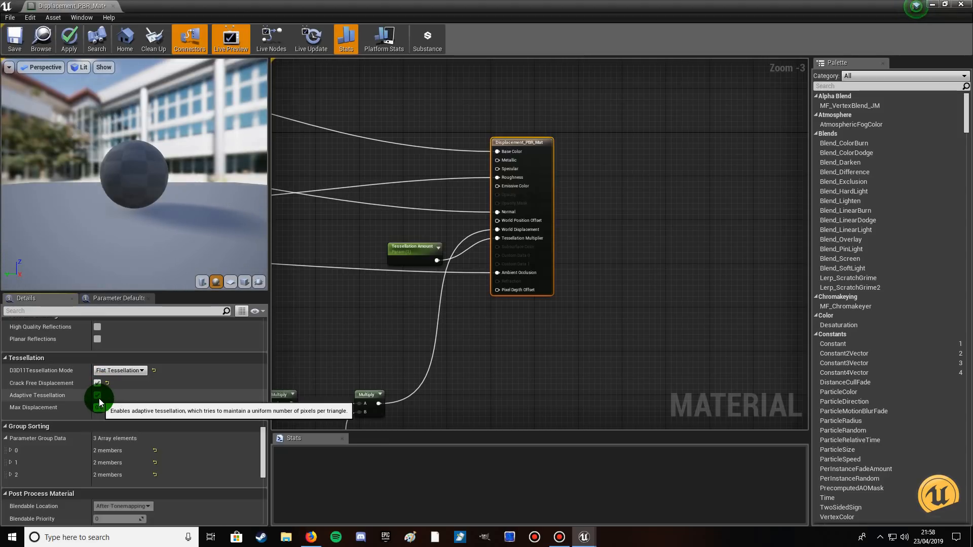
click(98, 396)
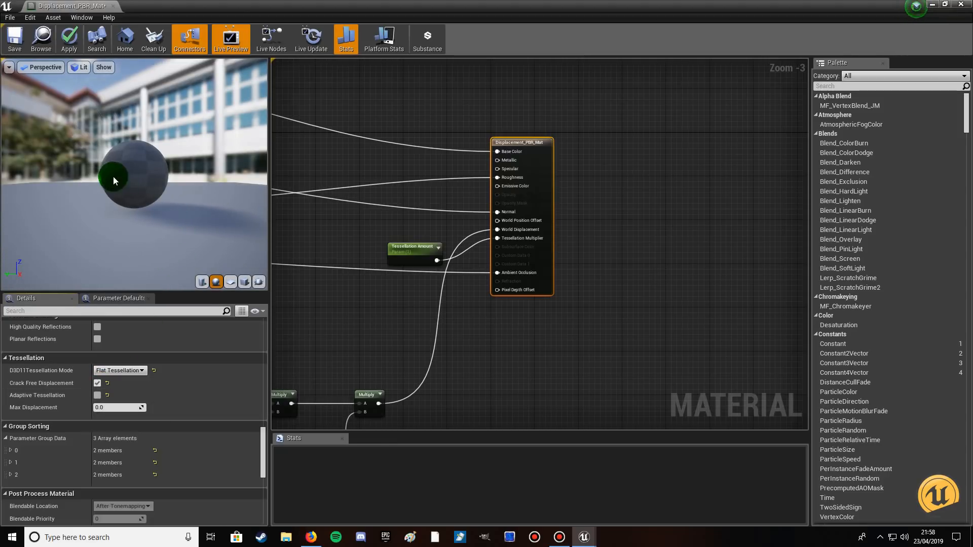
Set the Tessellation Amount parameter's default value to 0.5.
click(407, 247)
click(116, 395)
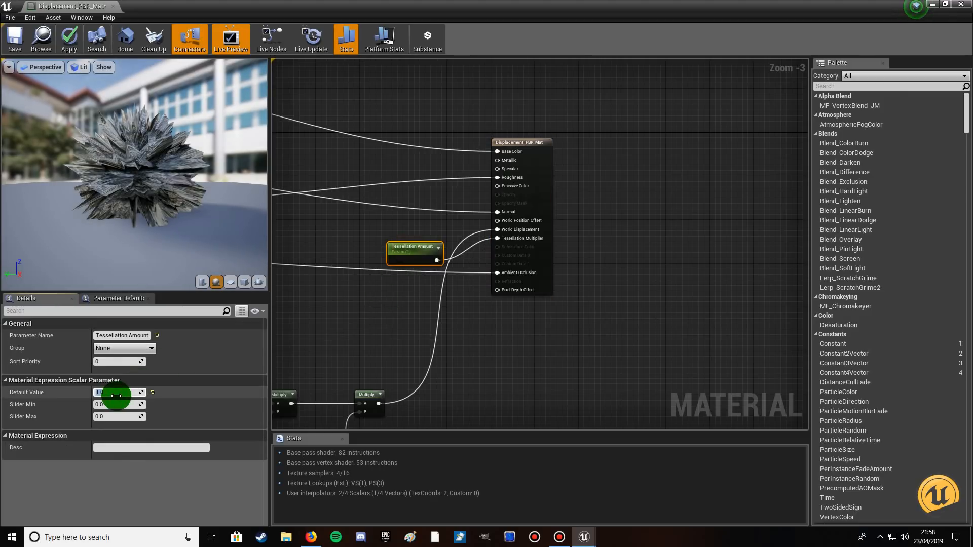
text(.5)
click(200, 241)
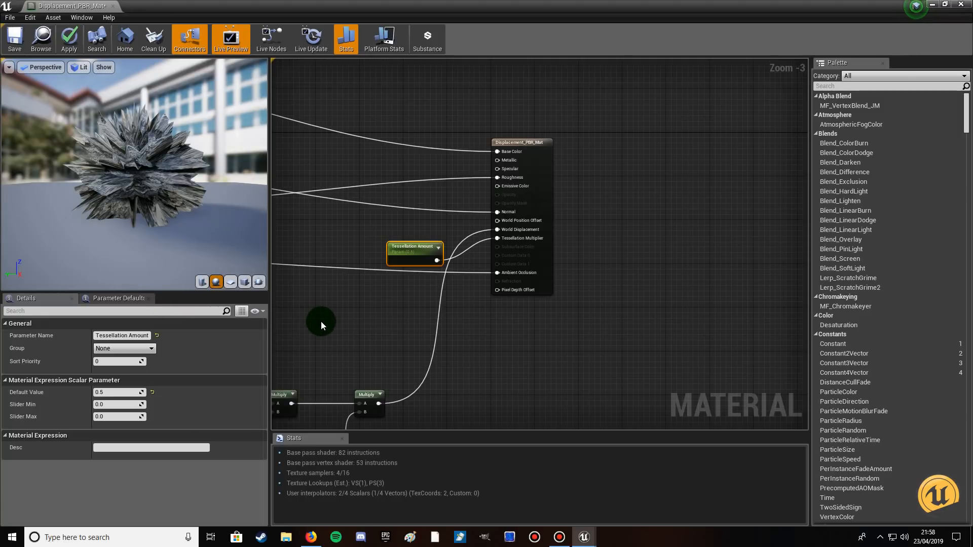
Set the Tessellation Strength parameter's default value to 0.5.
right_drag(320, 324, 640, 178)
click(401, 332)
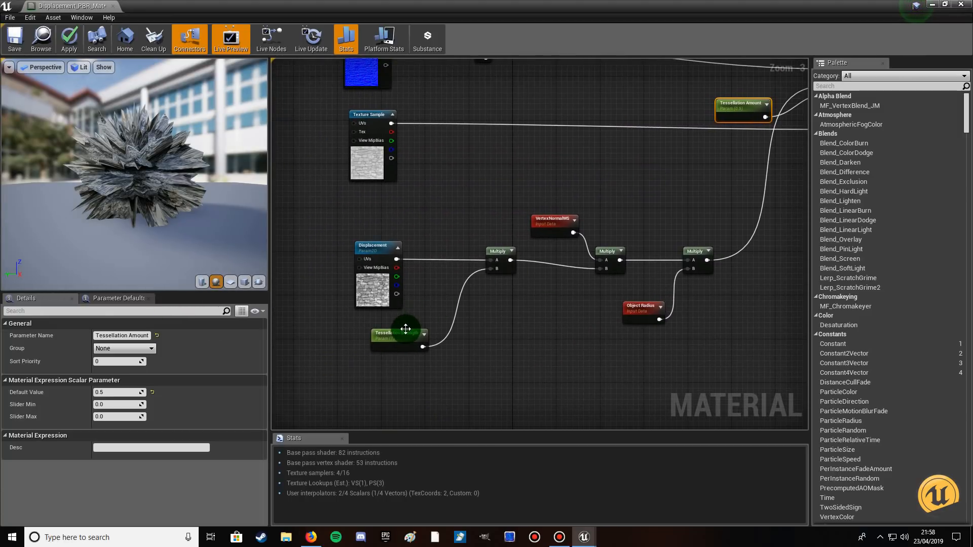
click(105, 393)
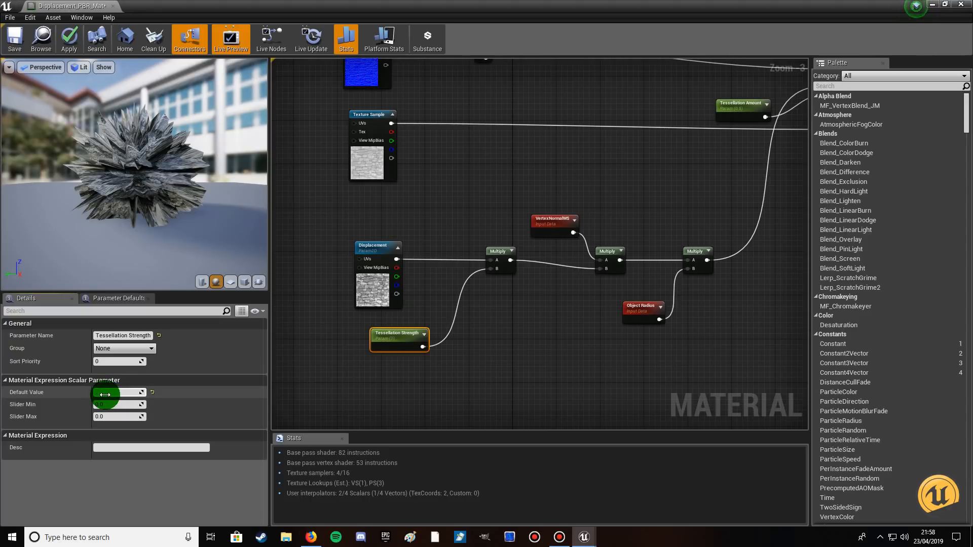
key(BackSpace)
text(.5)
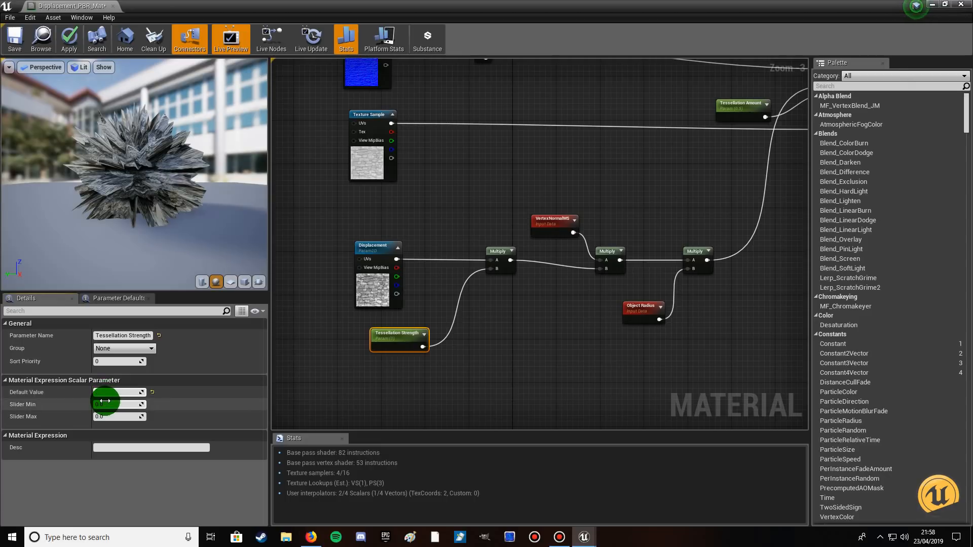
click(108, 227)
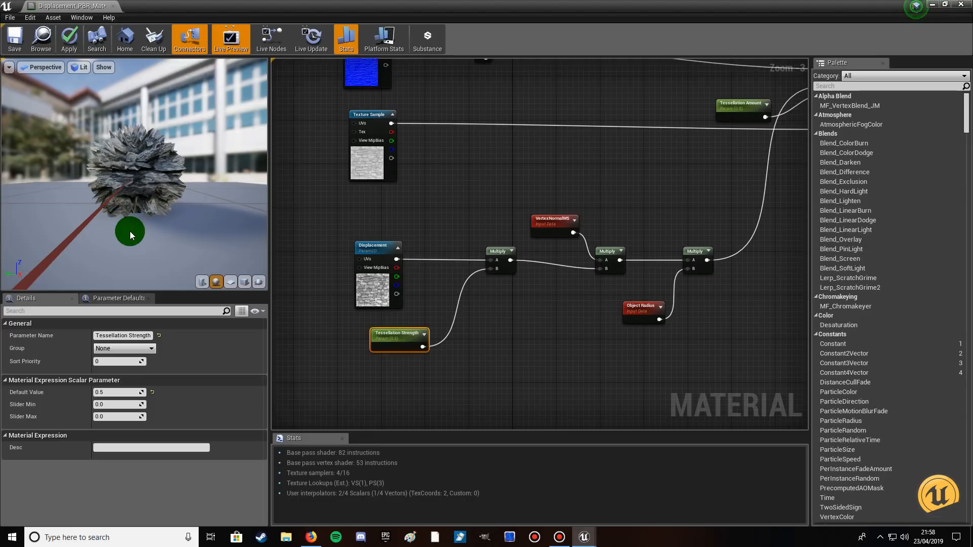
Reduce the Tessellation Strength parameter's default value to 0.0625 and check the preview sphere up close.
click(103, 393)
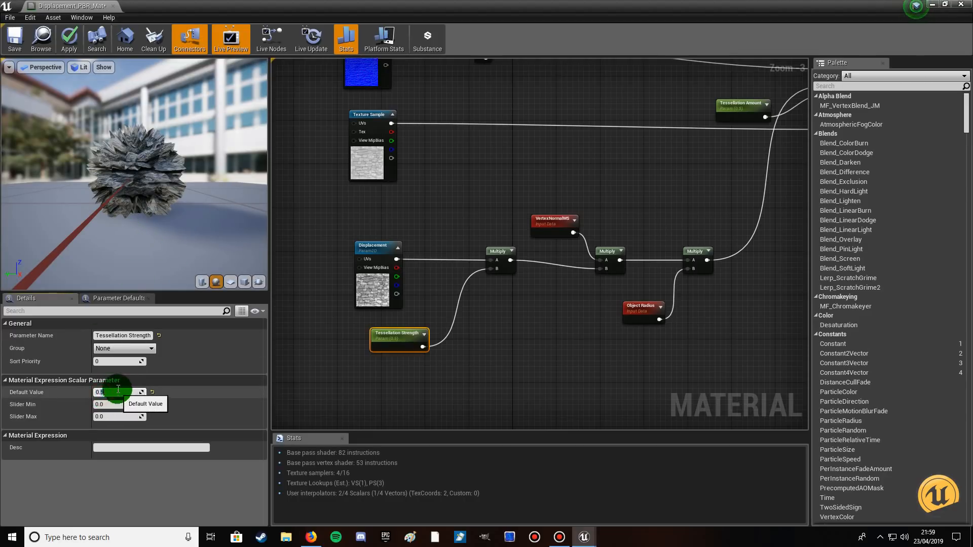
click(117, 389)
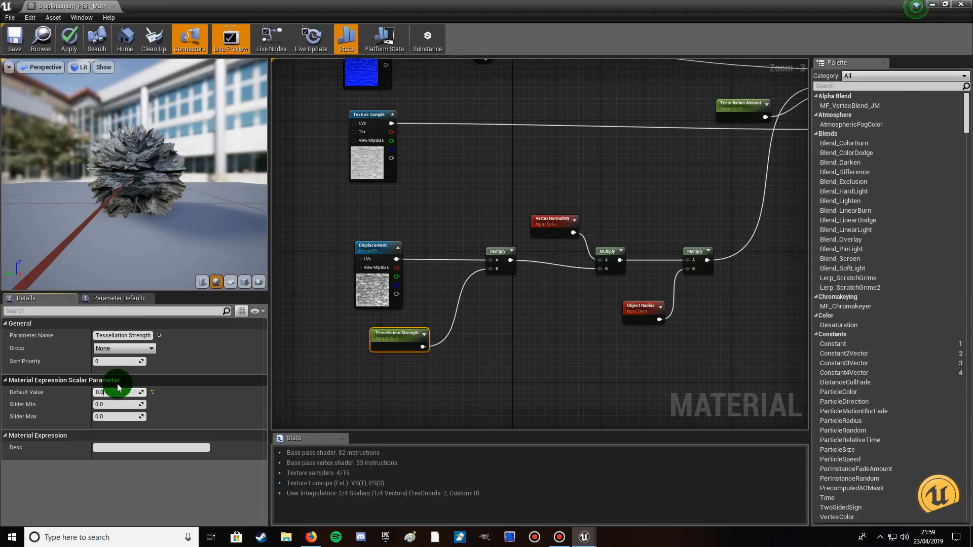
text(0625)
click(130, 192)
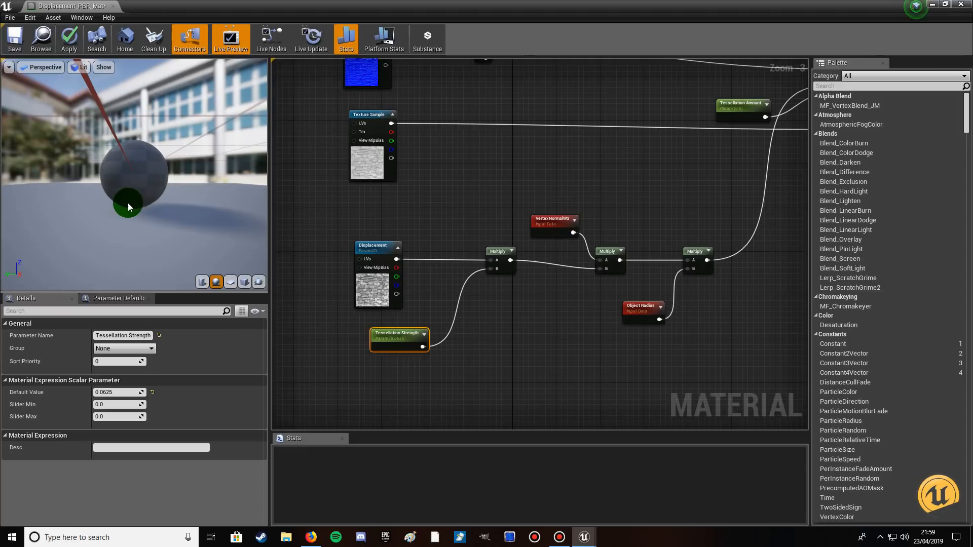
drag(127, 203, 129, 202)
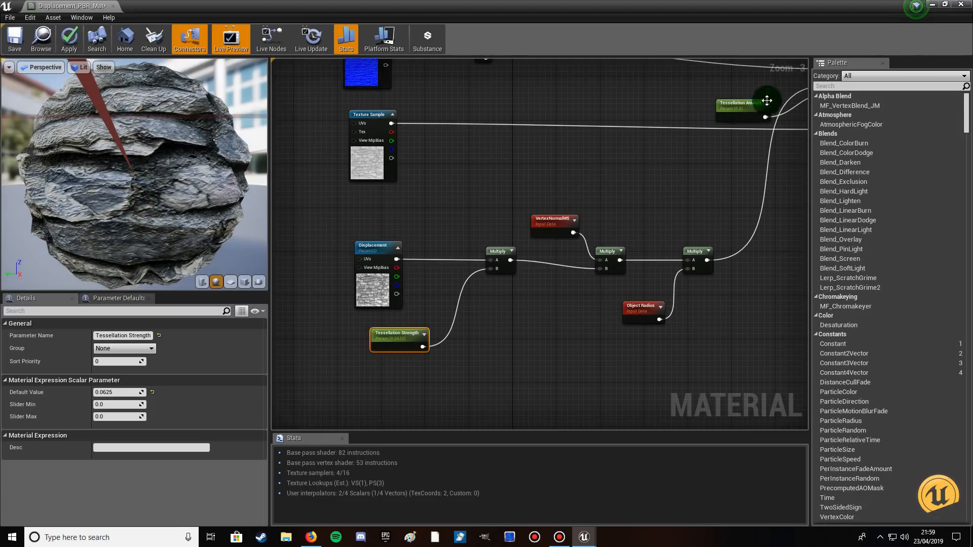
Set the Tessellation Amount parameter's default value to 0.0395.
click(748, 103)
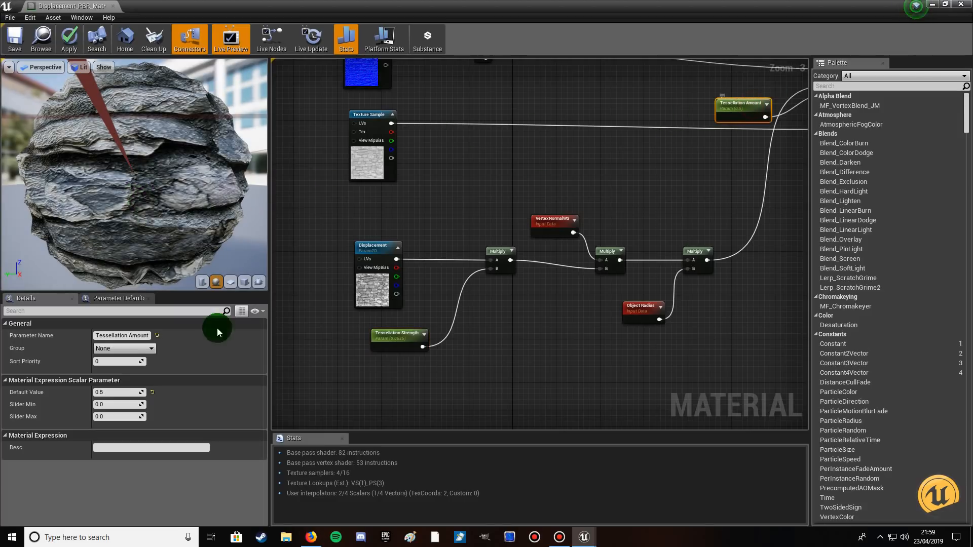
click(106, 393)
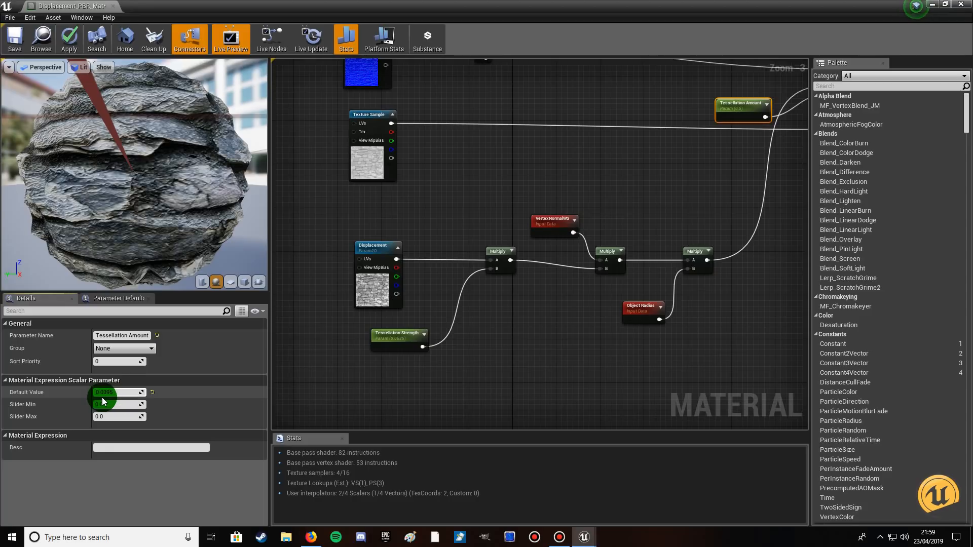
click(144, 210)
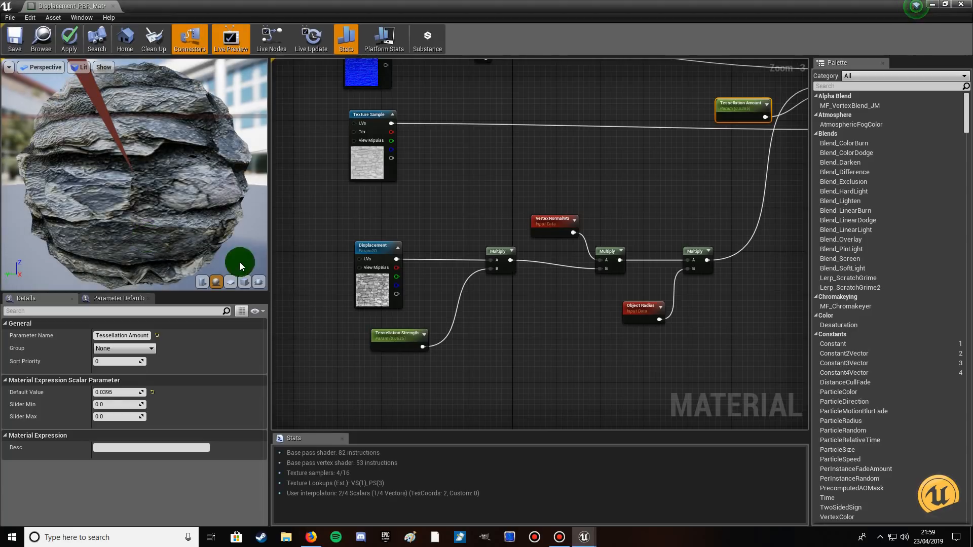
Set the Tessellation Strength parameter's default value to 0.0525 and inspect the displacement on the preview sphere.
click(398, 335)
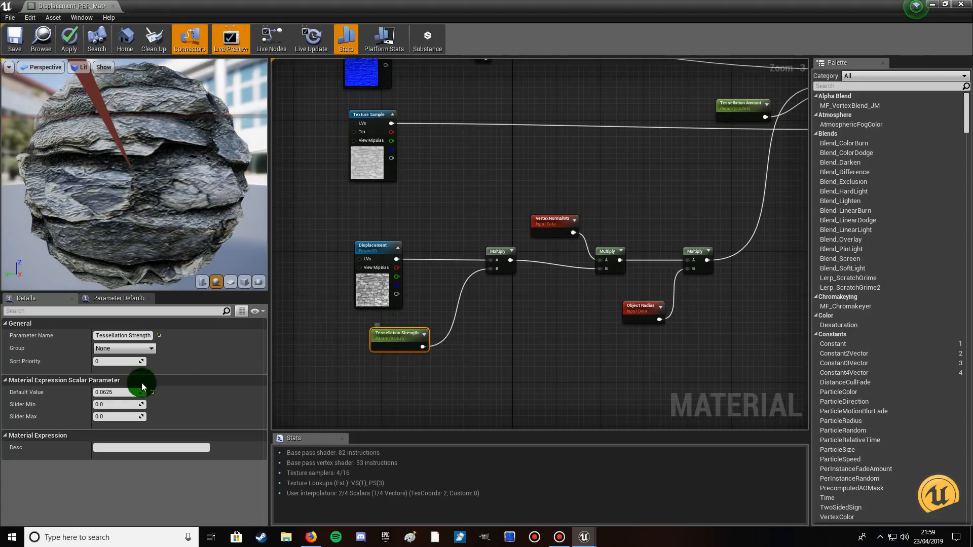
drag(150, 226, 152, 281)
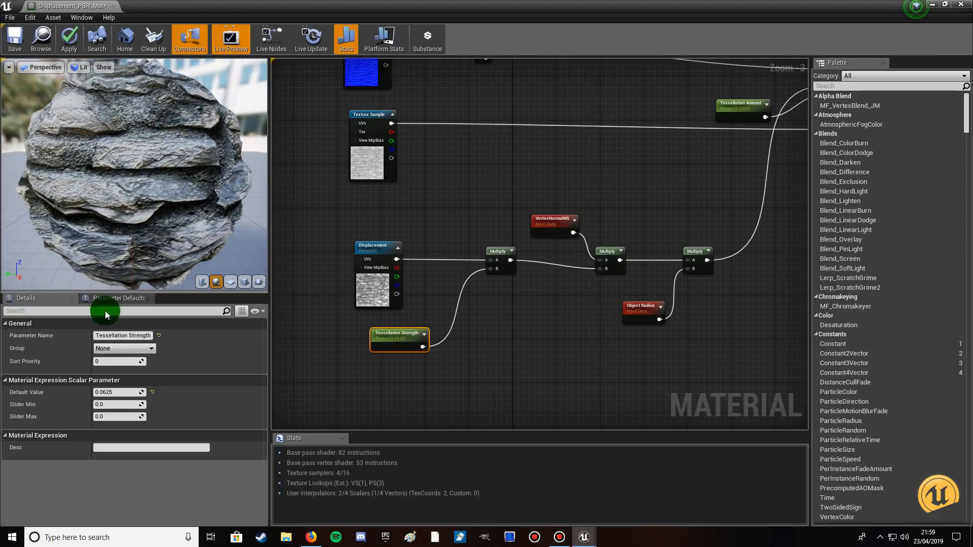
click(113, 392)
drag(104, 392, 134, 392)
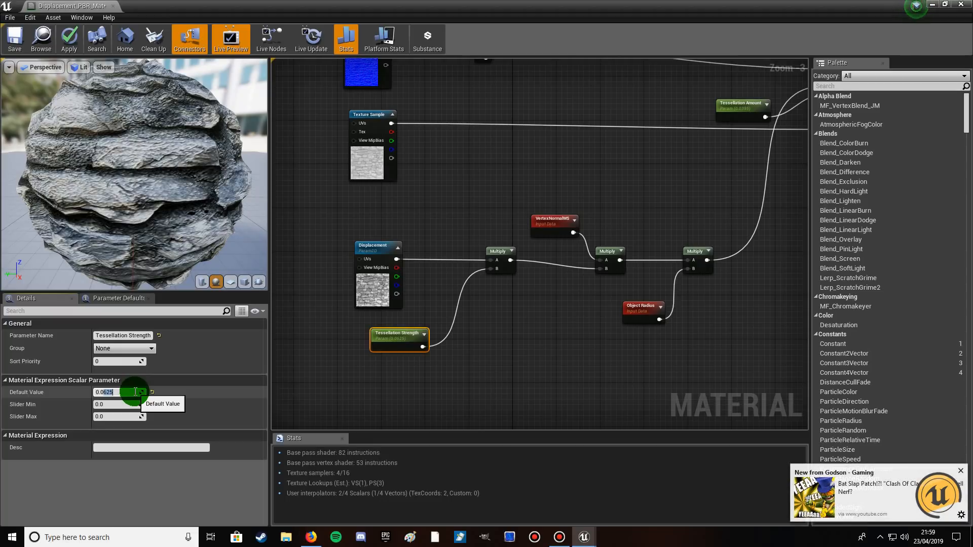
click(961, 473)
click(110, 394)
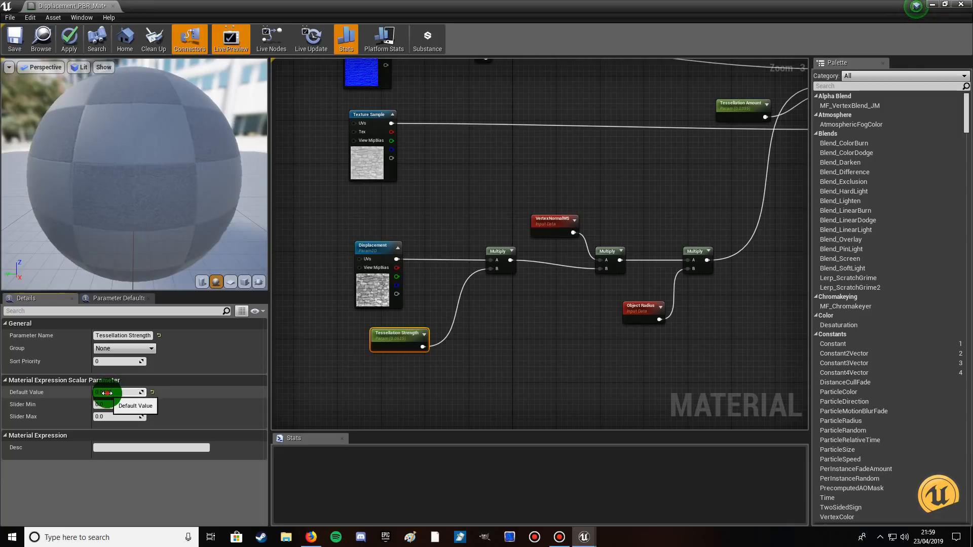
drag(104, 394, 133, 393)
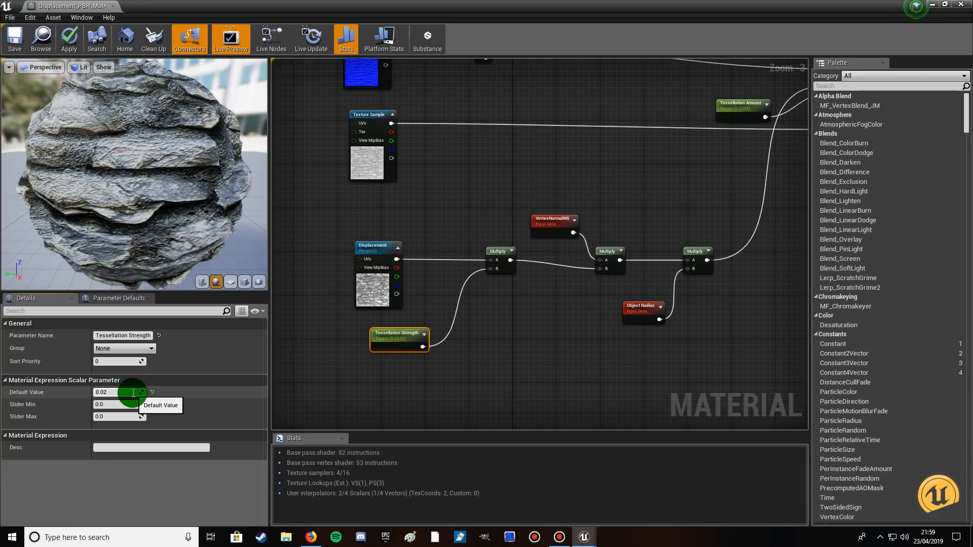
text(022525)
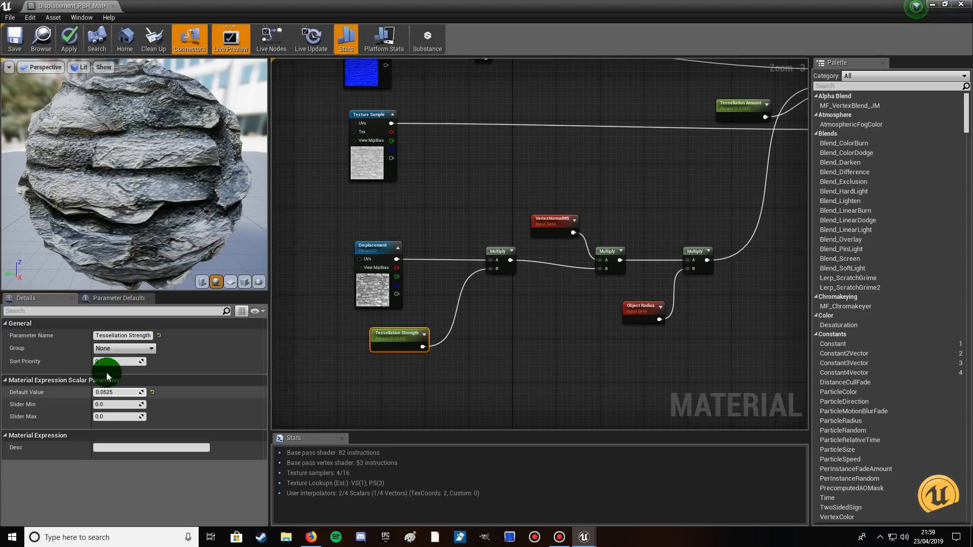
click(157, 194)
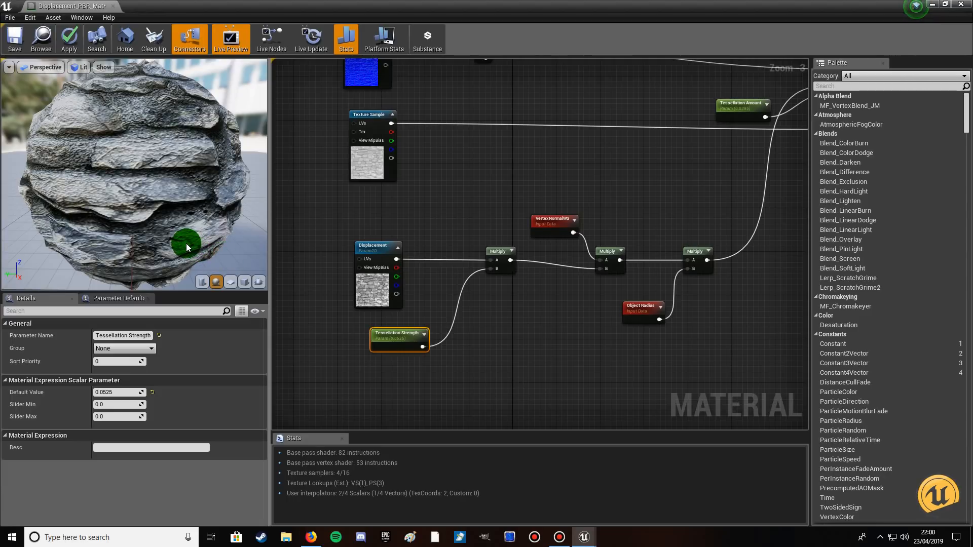
mouse_move(188, 210)
right_down()
mouse_move(187, 195)
mouse_move(187, 223)
right_up()
mouse_move(181, 208)
mouse_down()
mouse_move(112, 208)
mouse_move(139, 195)
mouse_move(96, 178)
mouse_move(181, 209)
mouse_up()
Apply and save the Displacement_PBR_Mat changes, then close the material editor.
click(68, 48)
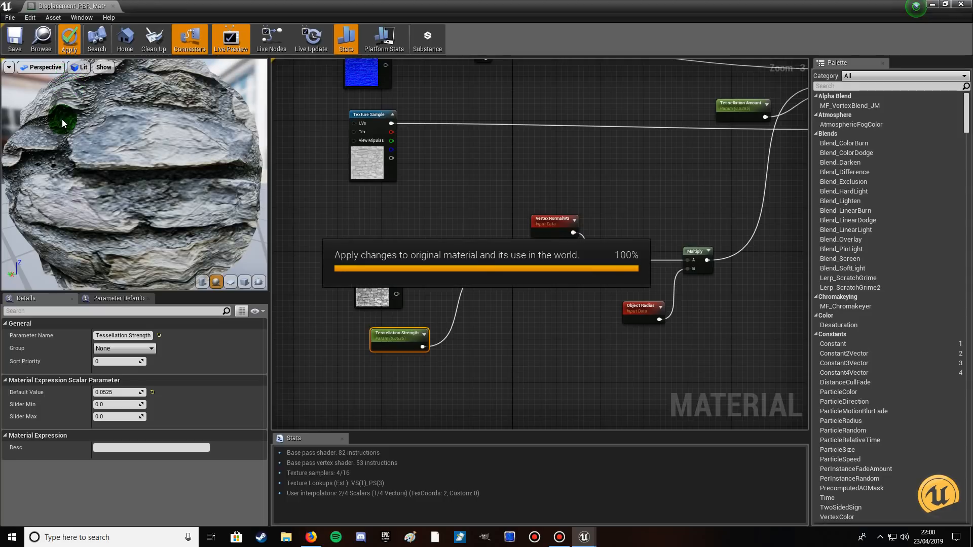
key(ctrl+s)
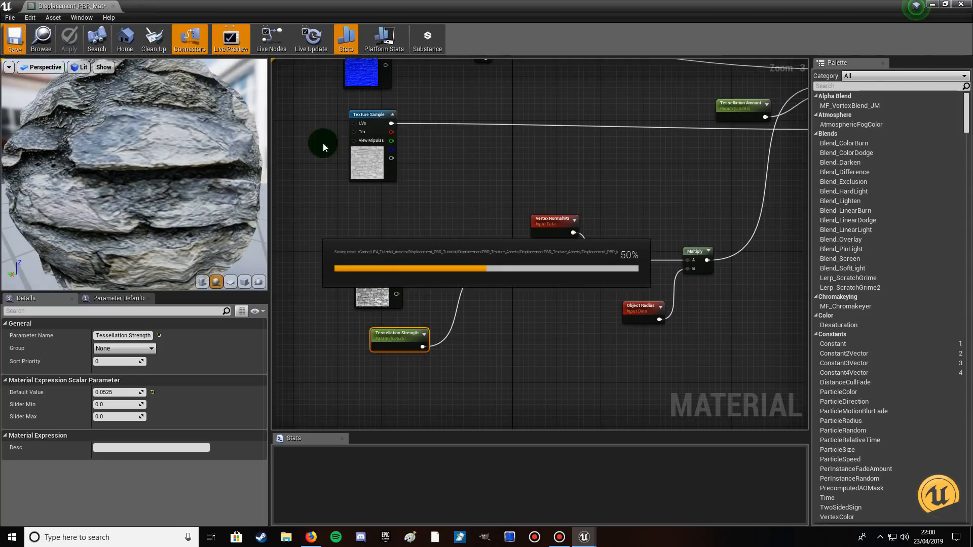
click(964, 5)
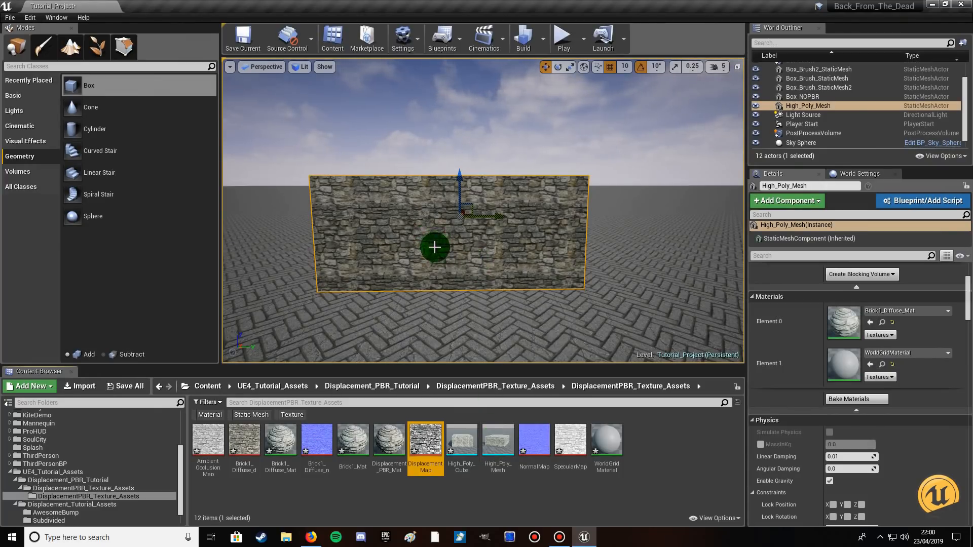
Open the High_Poly_Mesh asset, assign Displacement_PBR_Mat to its Element 0 material slot, and inspect the displaced wall.
double_click(502, 436)
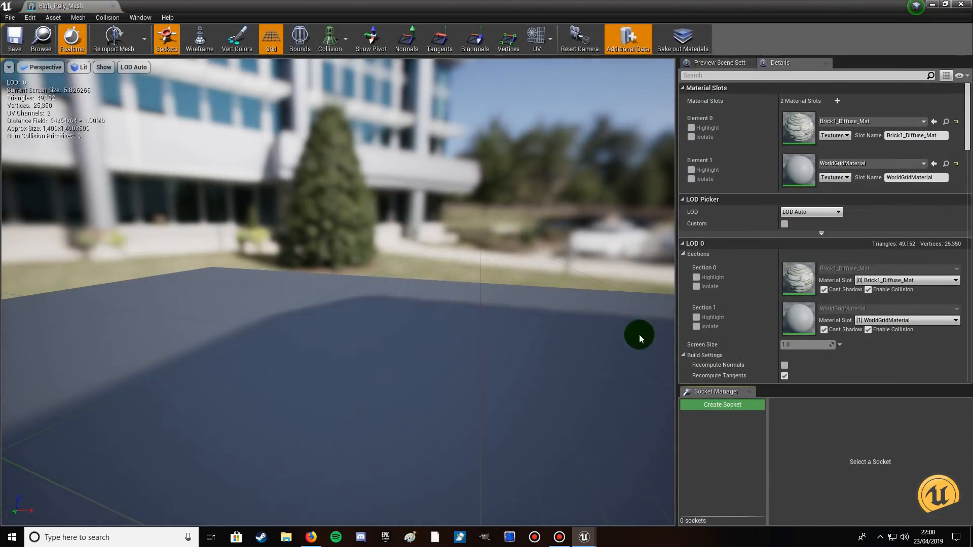
click(953, 5)
mouse_move(436, 438)
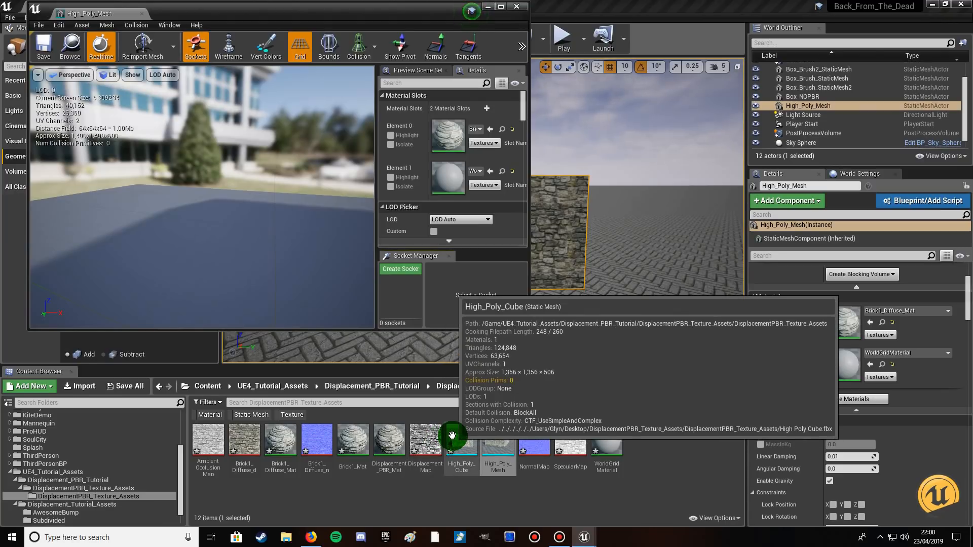
click(390, 437)
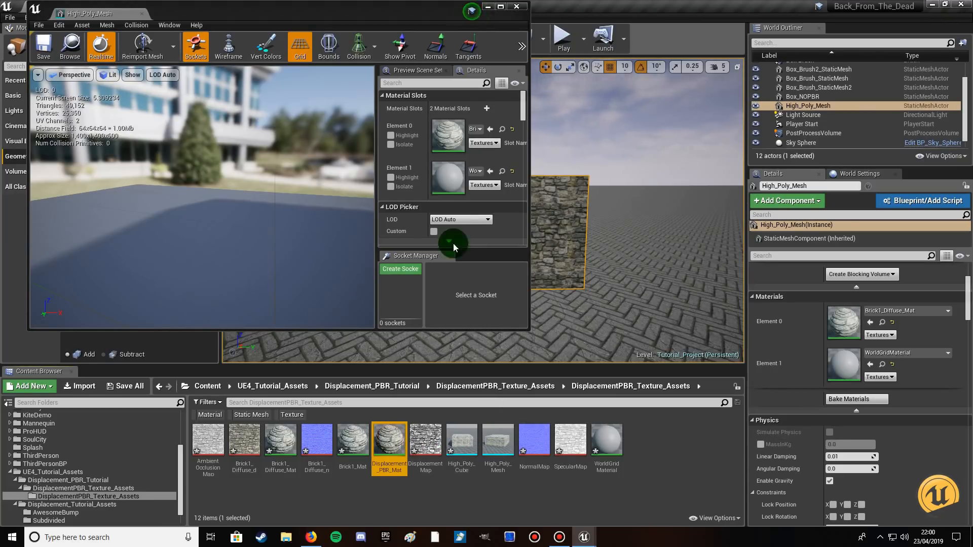
click(500, 6)
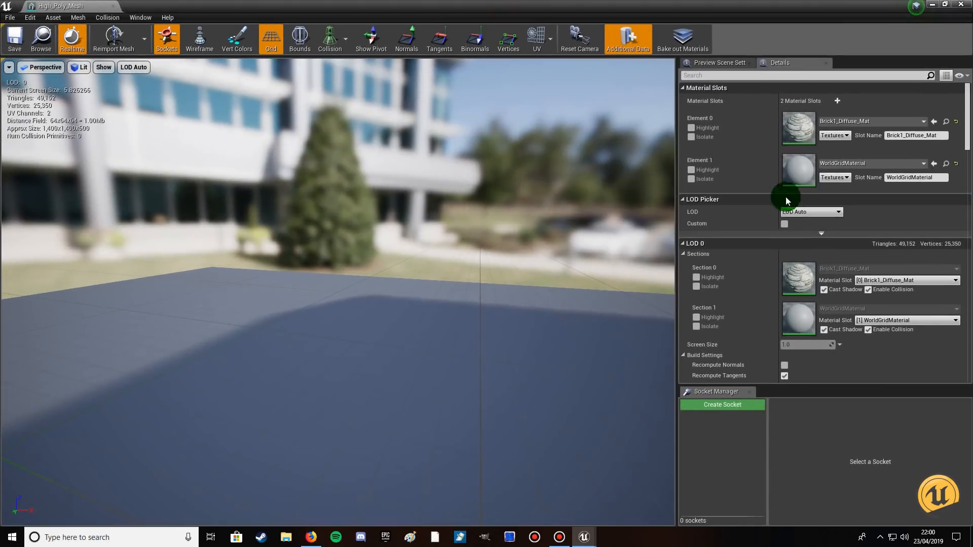
click(935, 123)
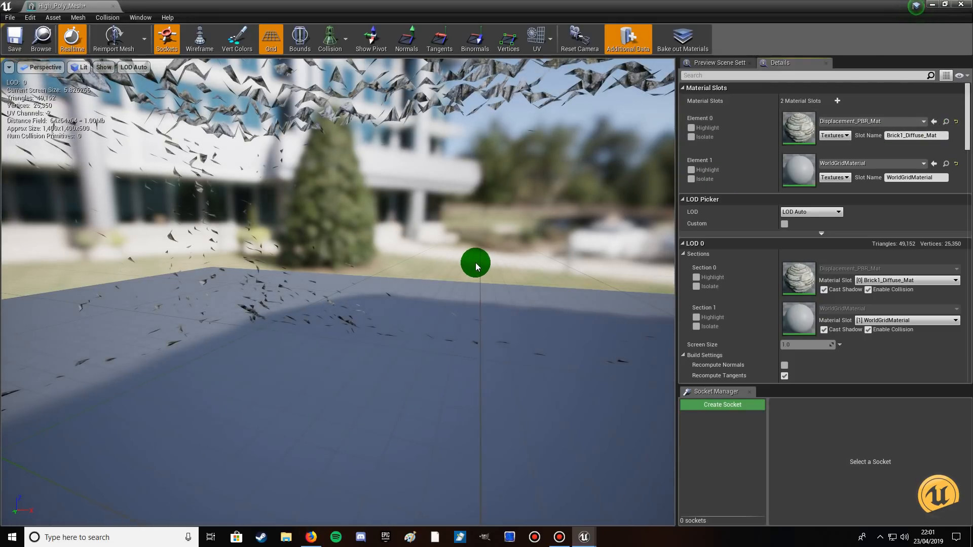
scroll(475, 263, down, 10)
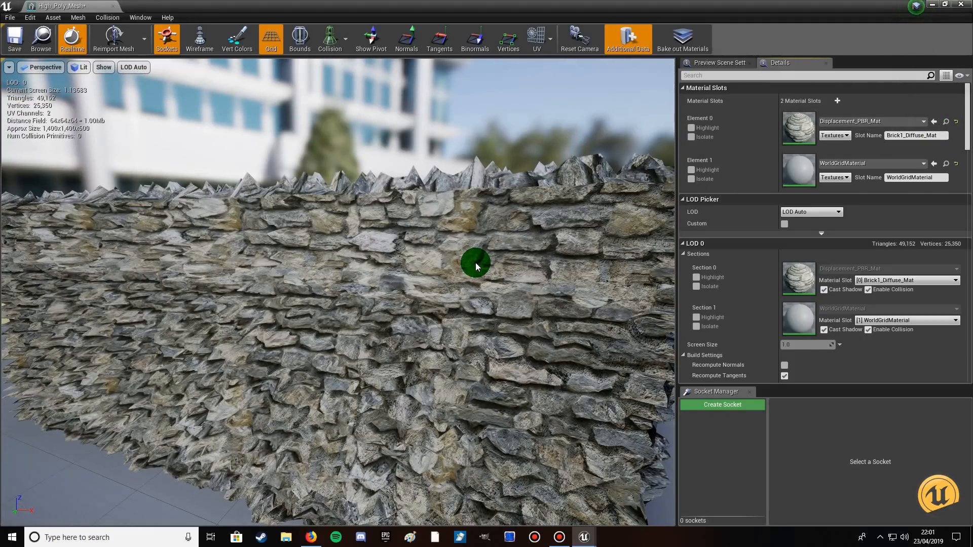
drag(475, 263, 476, 262)
right_drag(457, 297, 457, 297)
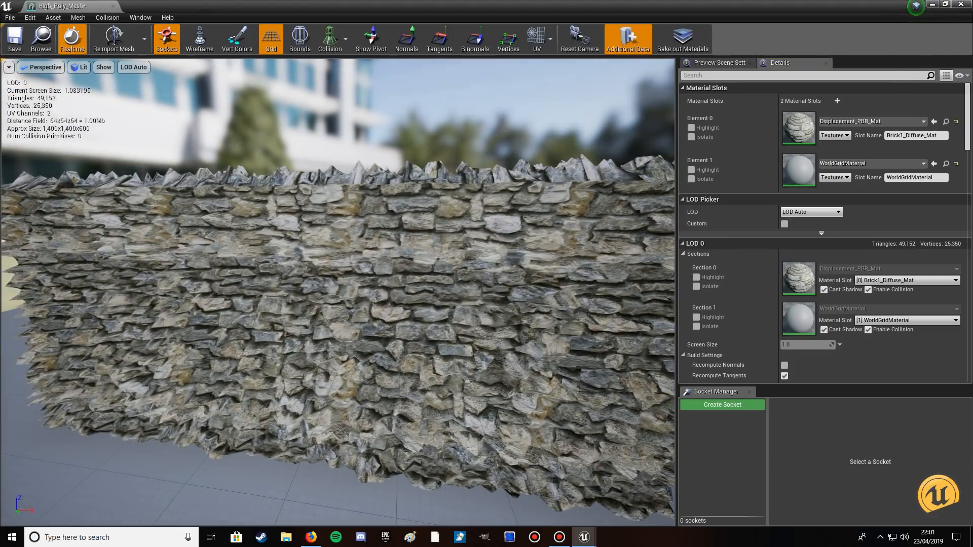
Save and close the High_Poly_Mesh asset, and inspect the displaced wall up close in the level.
click(15, 38)
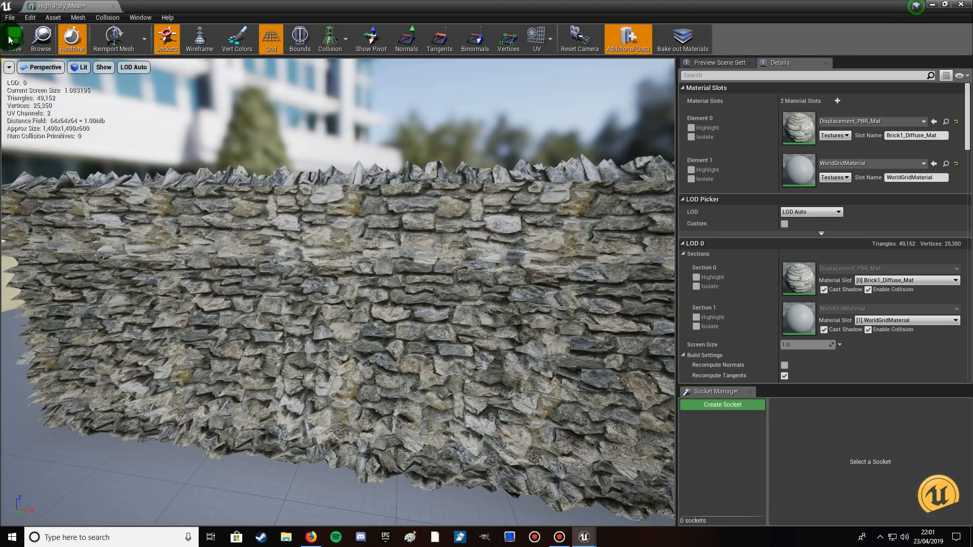
click(967, 7)
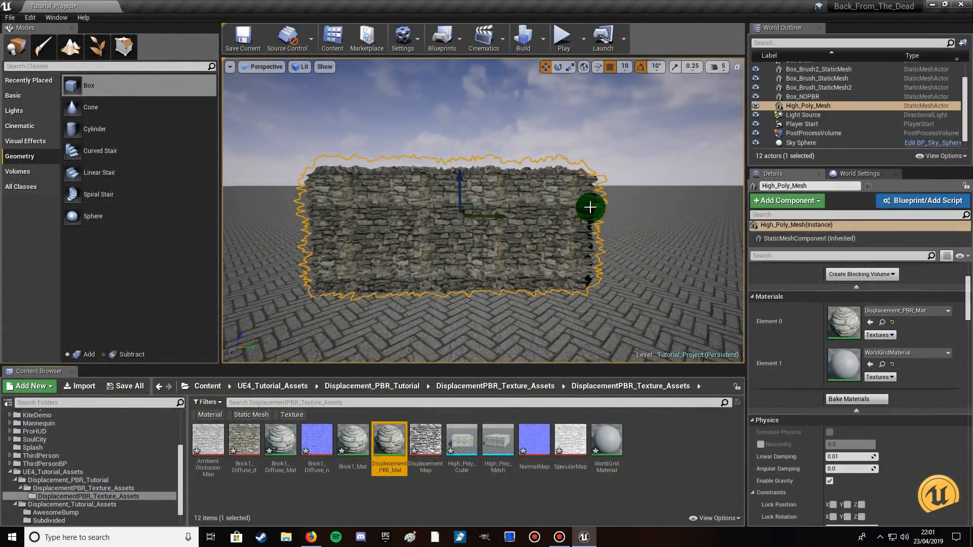
click(645, 285)
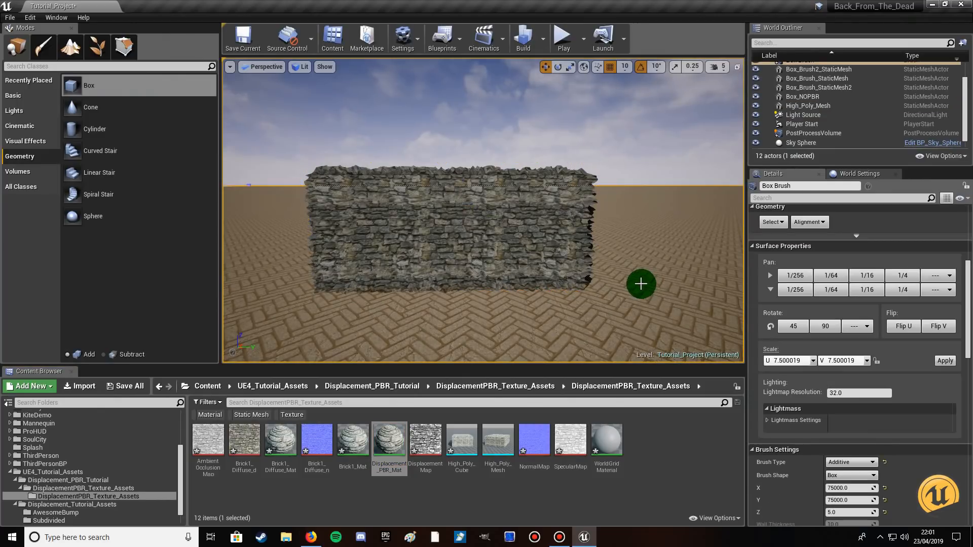
click(569, 312)
key(w)
right_drag(569, 312, 569, 312)
key(d)
key(a)
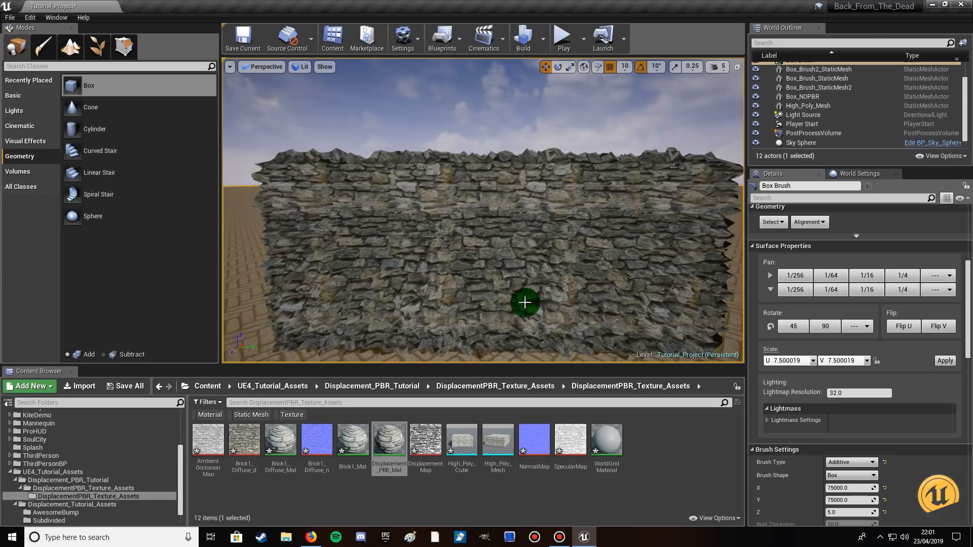
click(474, 243)
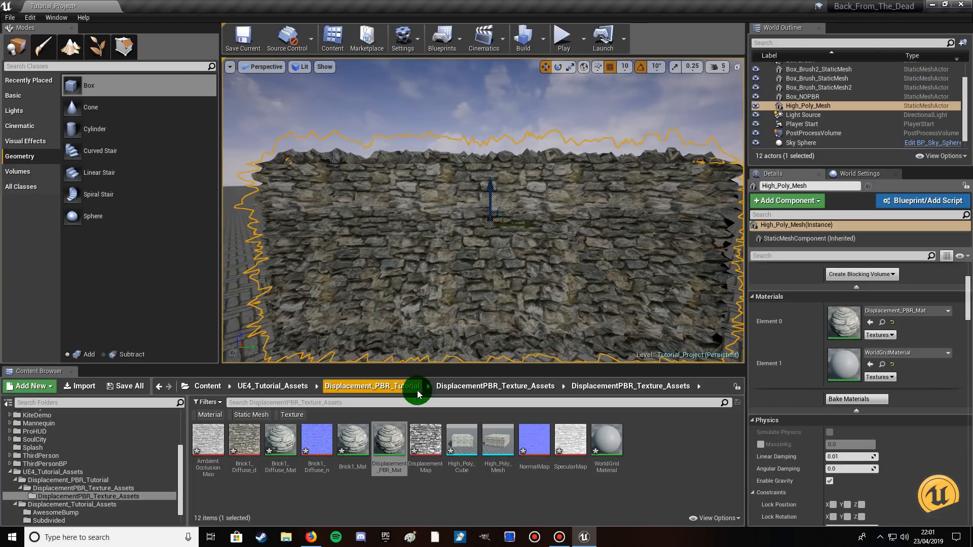
Open Displacement_PBR_Mat in a reduced editor window beside the wall and select the Tessellation Strength parameter.
double_click(388, 442)
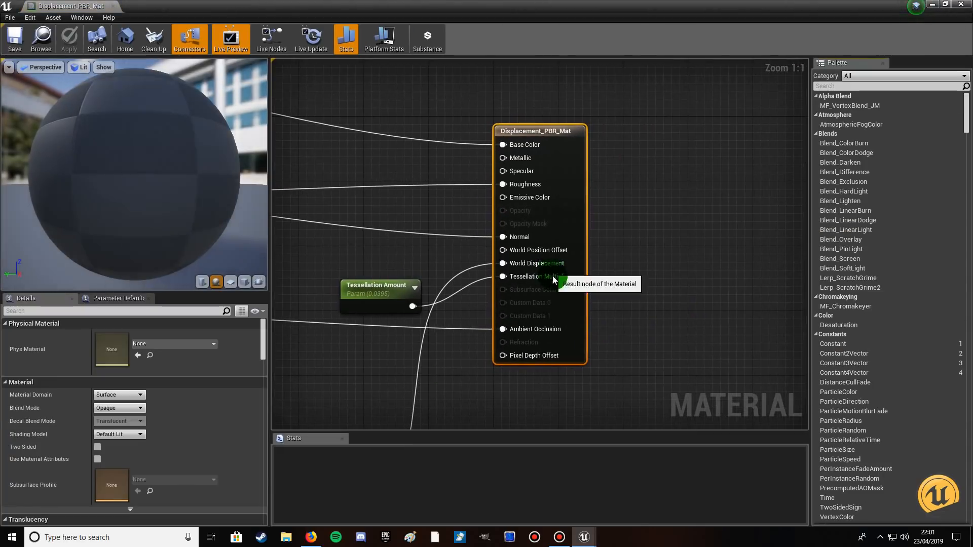
click(944, 4)
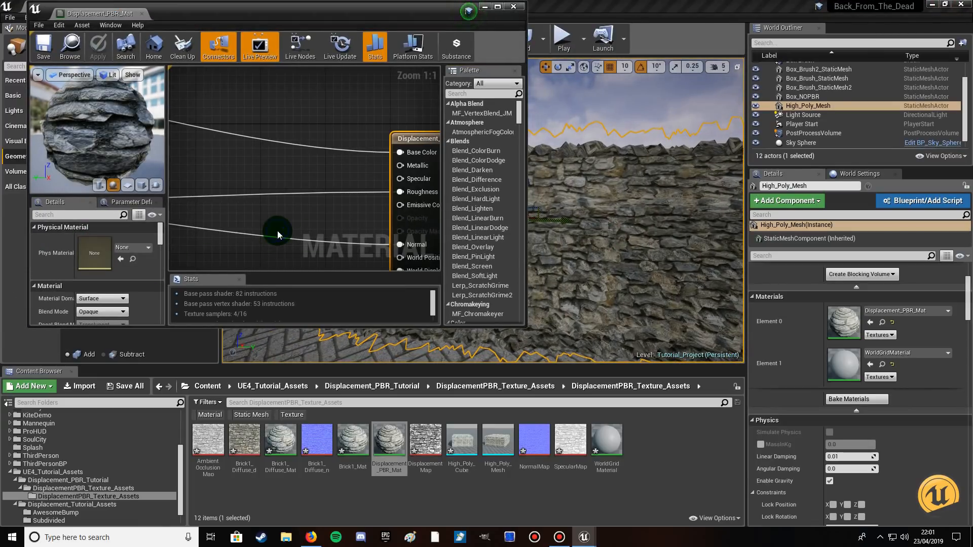
right_drag(278, 230, 313, 134)
right_drag(256, 175, 390, 122)
right_drag(256, 204, 348, 119)
click(259, 192)
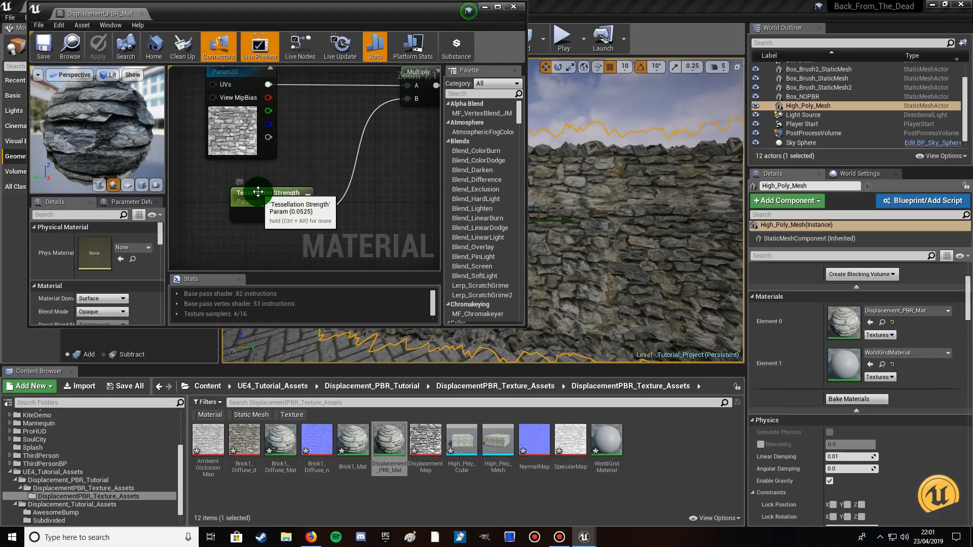
Try a Tessellation Strength default value of 0.00625 and inspect the preview sphere up close.
click(93, 298)
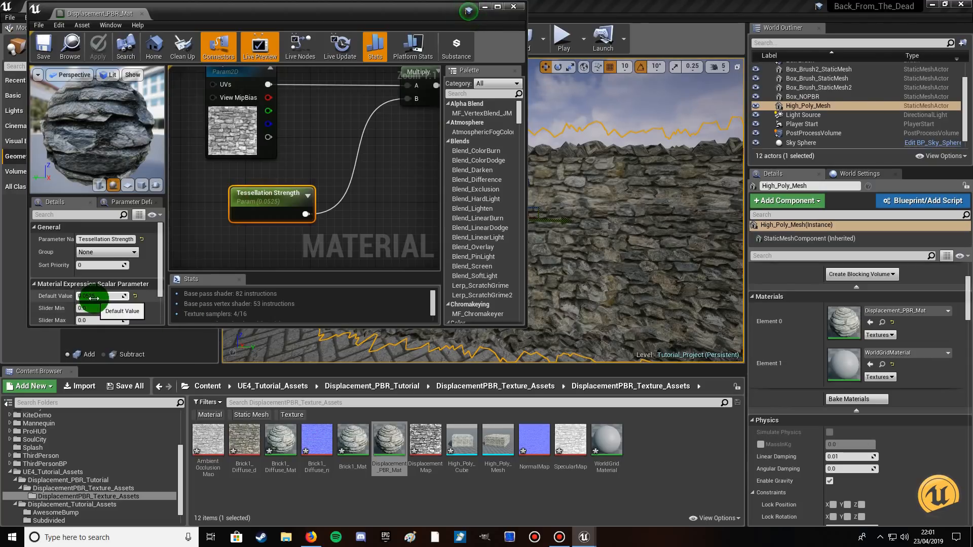
drag(91, 296, 143, 301)
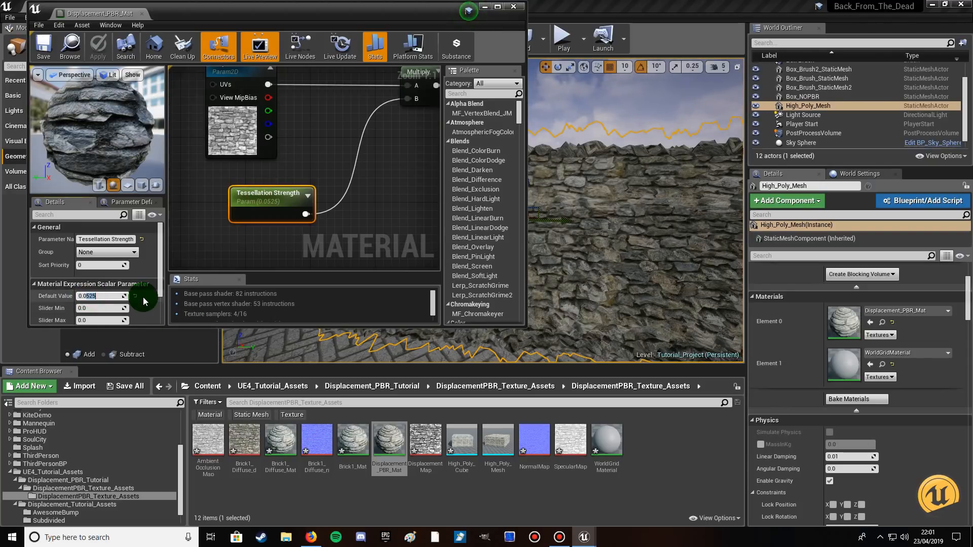
text(0625)
key(Return)
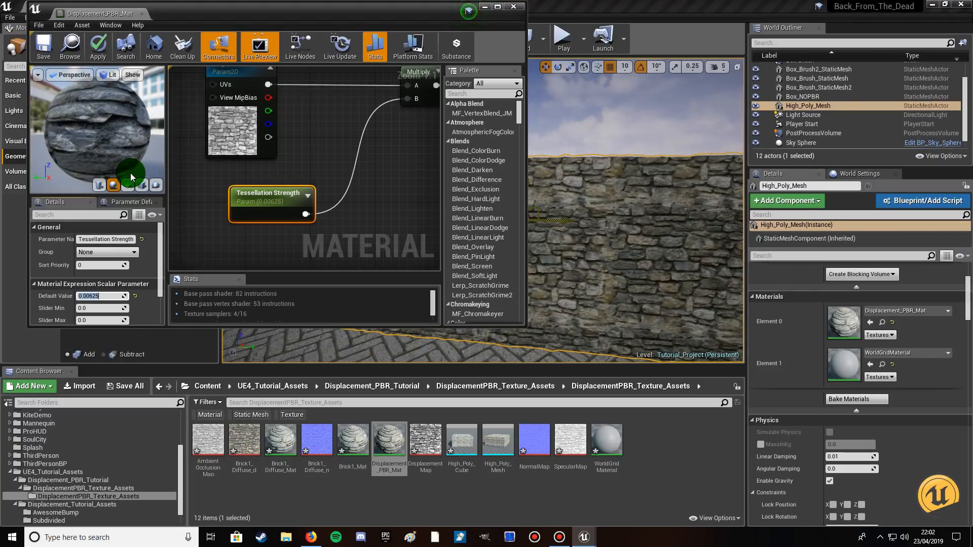
right_drag(109, 146, 109, 145)
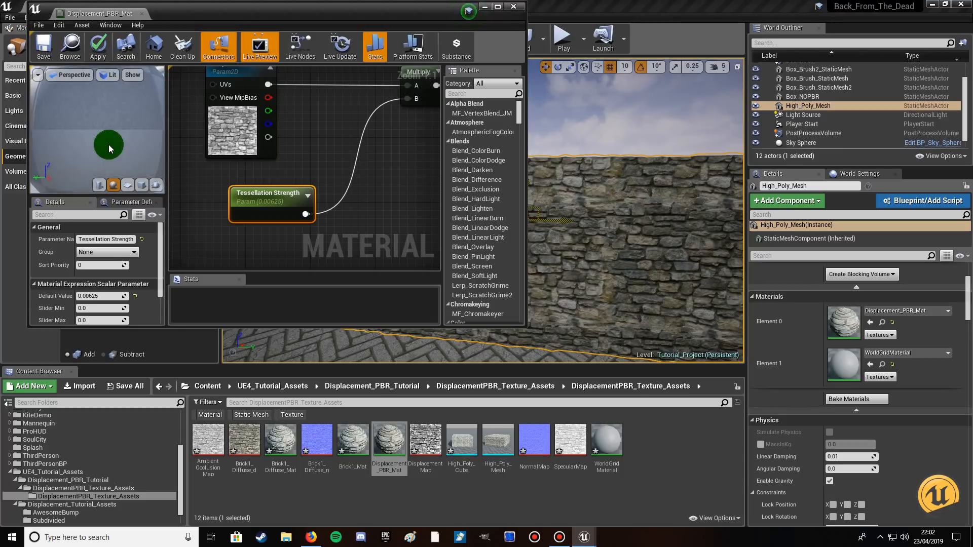
scroll(109, 145, up, 3)
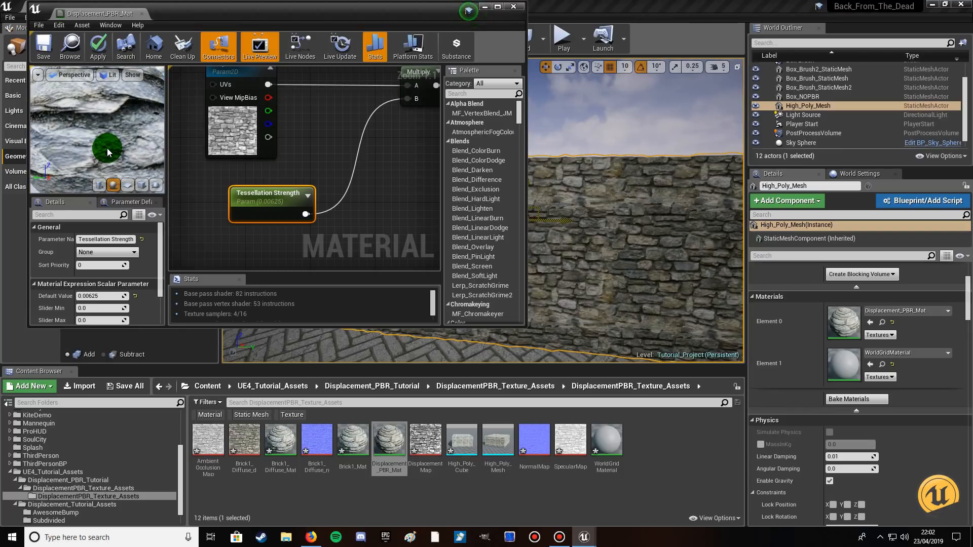
Raise the Tessellation Strength default value to 0.01 and check the displacement on the preview sphere.
click(89, 296)
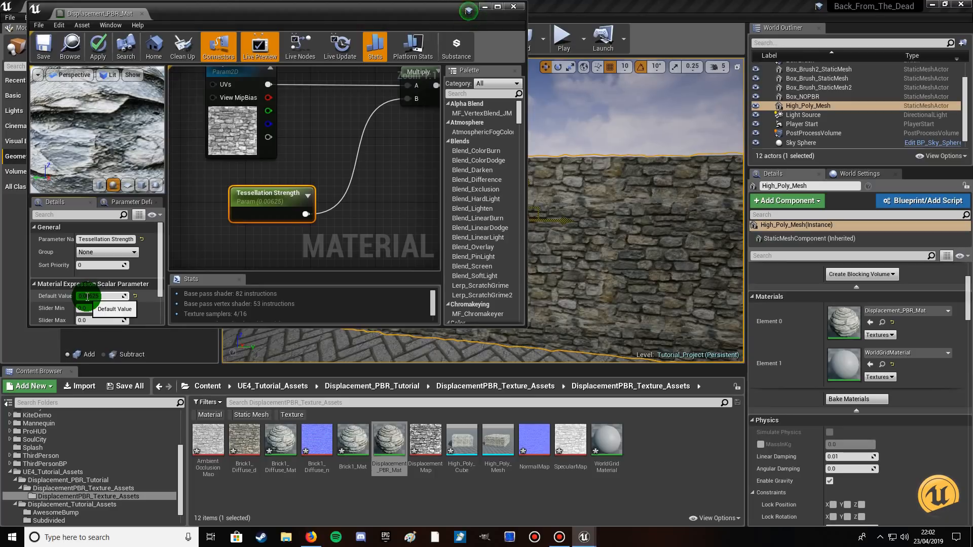
drag(87, 296, 123, 297)
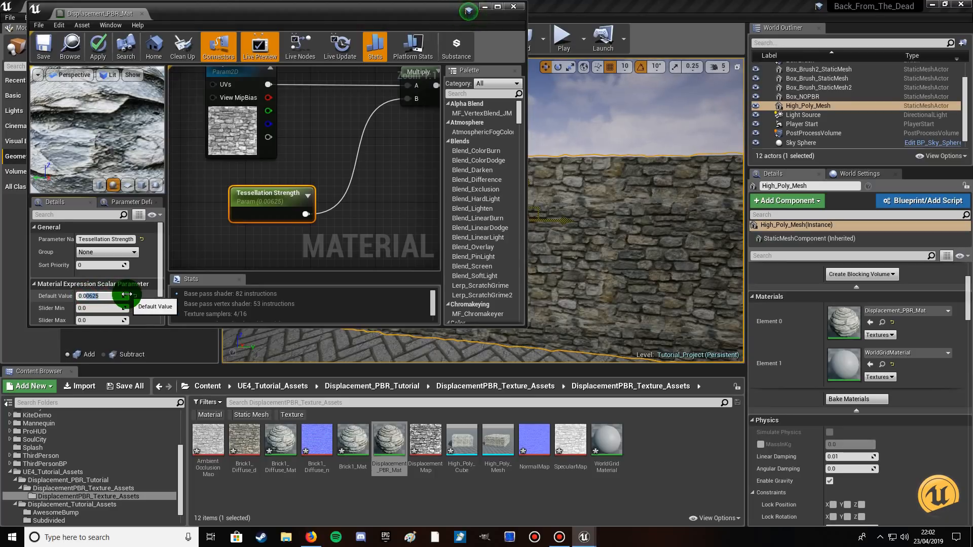
text(1)
key(Return)
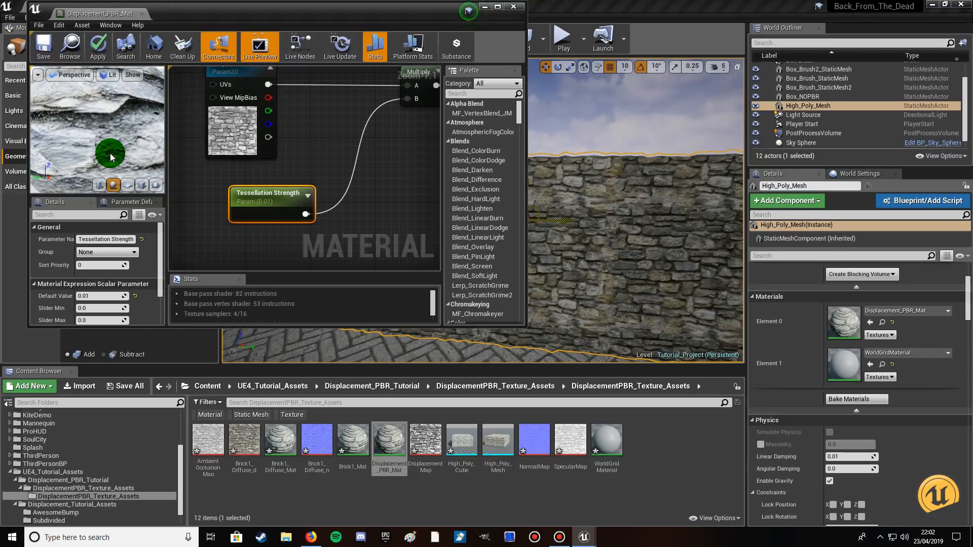
scroll(107, 148, down, 5)
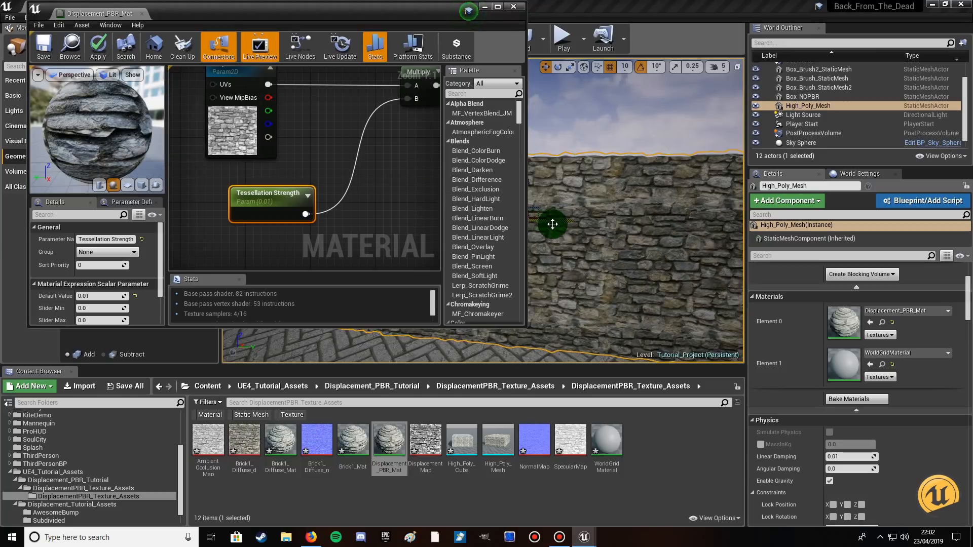
Try Tessellation Strength default values of 0.0175 and 0.025, comparing the displacement on the wall.
click(95, 295)
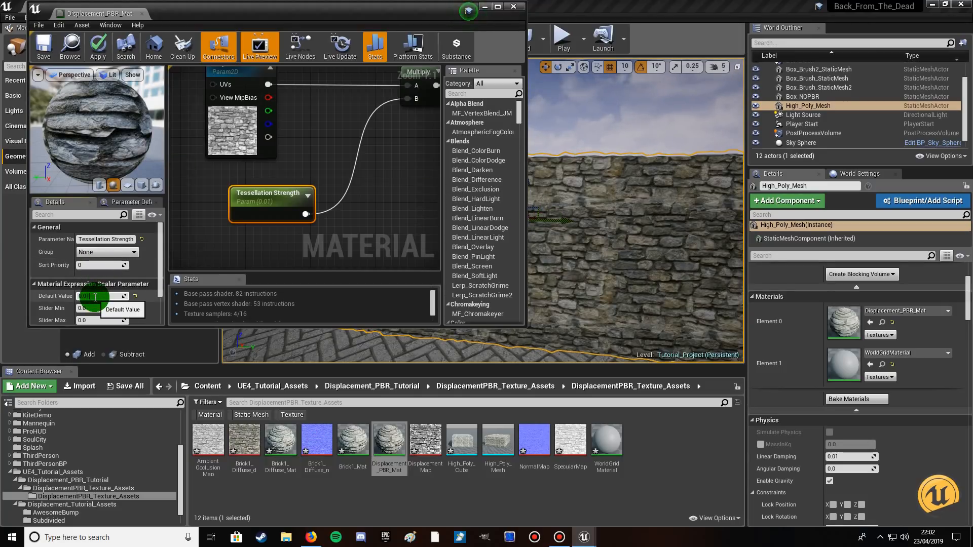
text(0.0175)
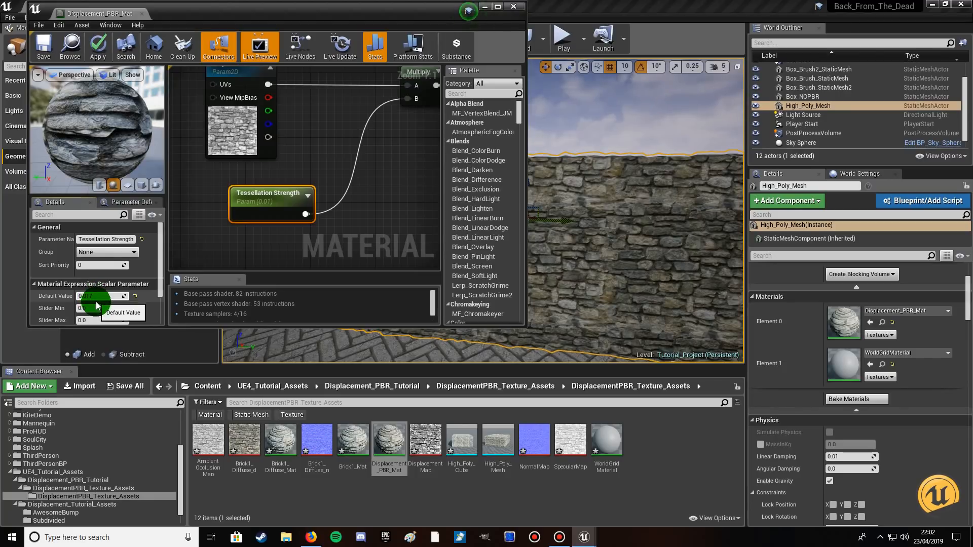
click(89, 146)
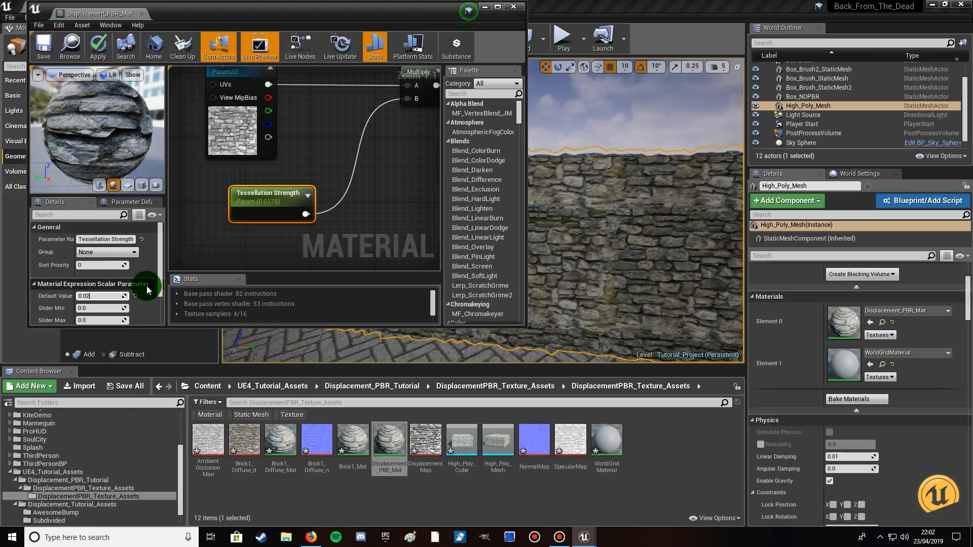
key(Return)
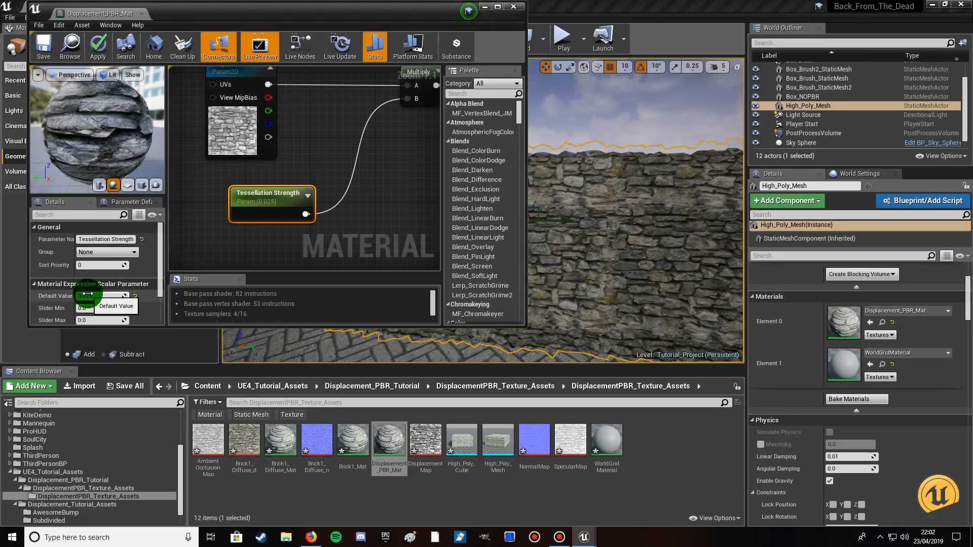
Set the Tessellation Strength default value to 0.0215 and inspect the wall's displaced surface from the side.
click(99, 295)
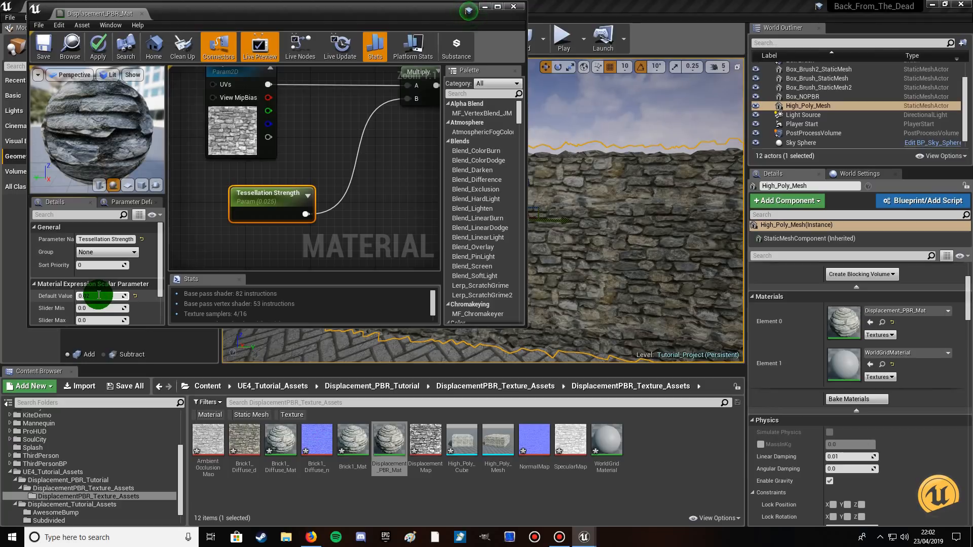
text(0.0215)
key(Return)
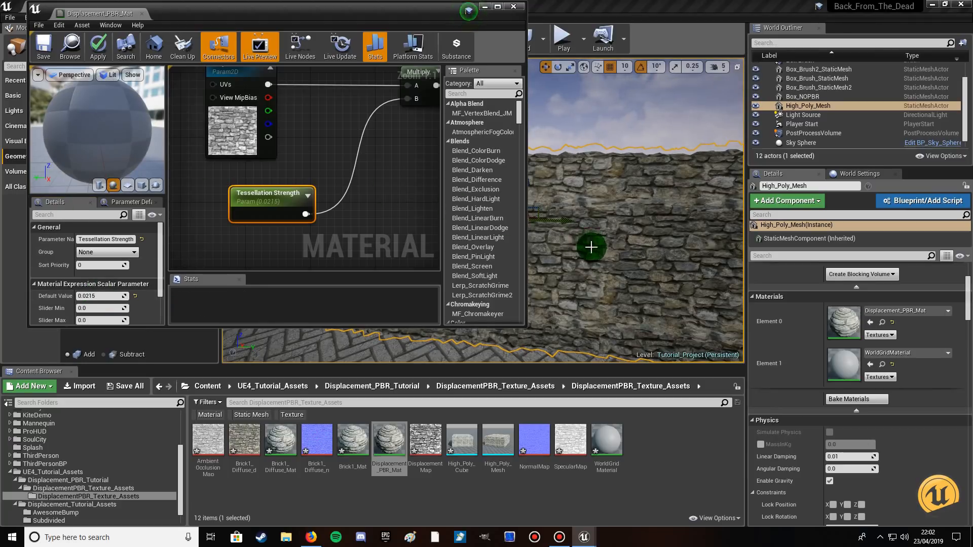
right_drag(596, 234, 651, 236)
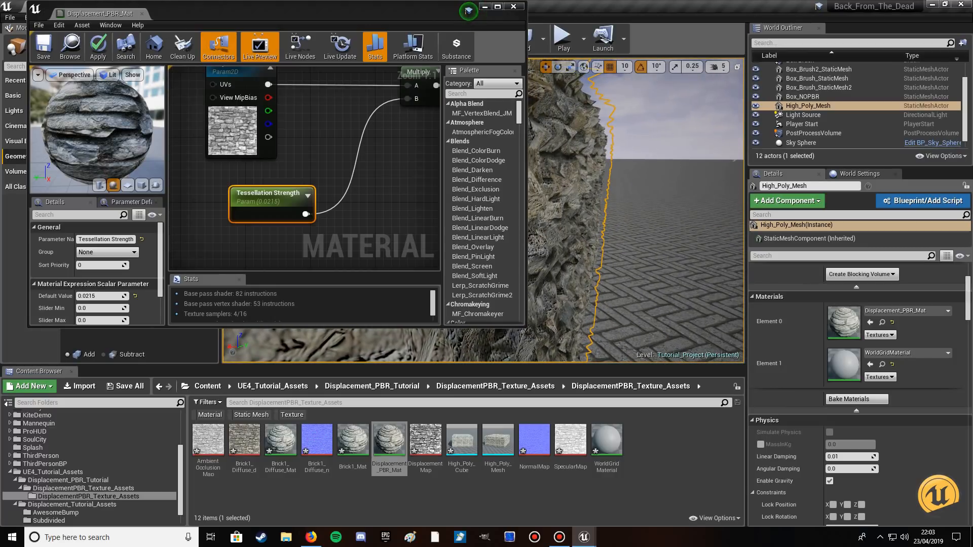
right_drag(651, 236, 659, 236)
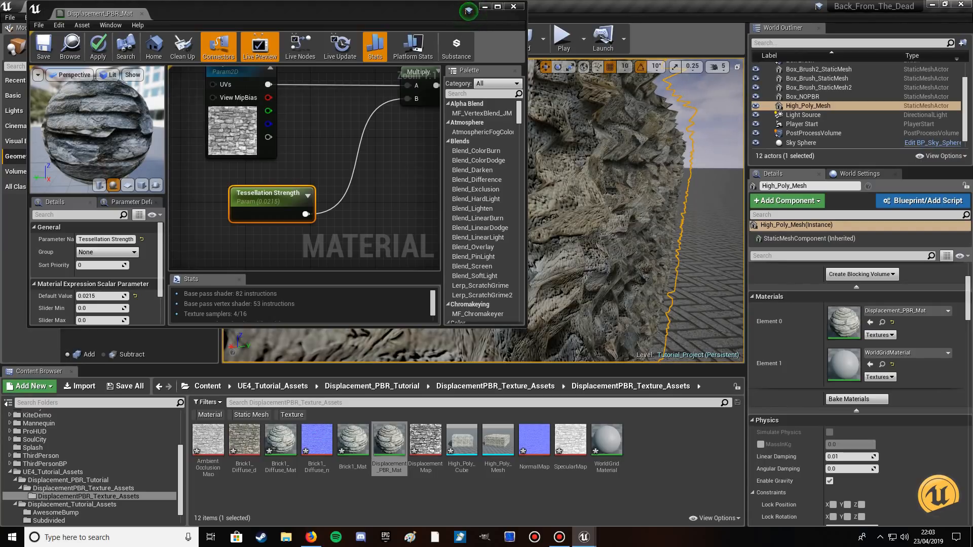
right_drag(633, 203, 595, 232)
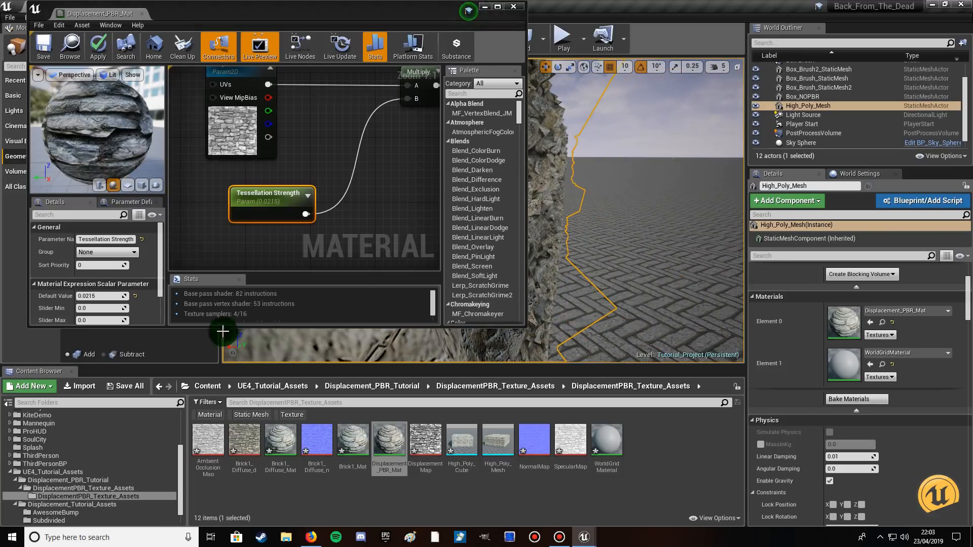
Lower the Tessellation Strength parameter's default value to 0.01925.
click(93, 296)
drag(87, 296, 121, 293)
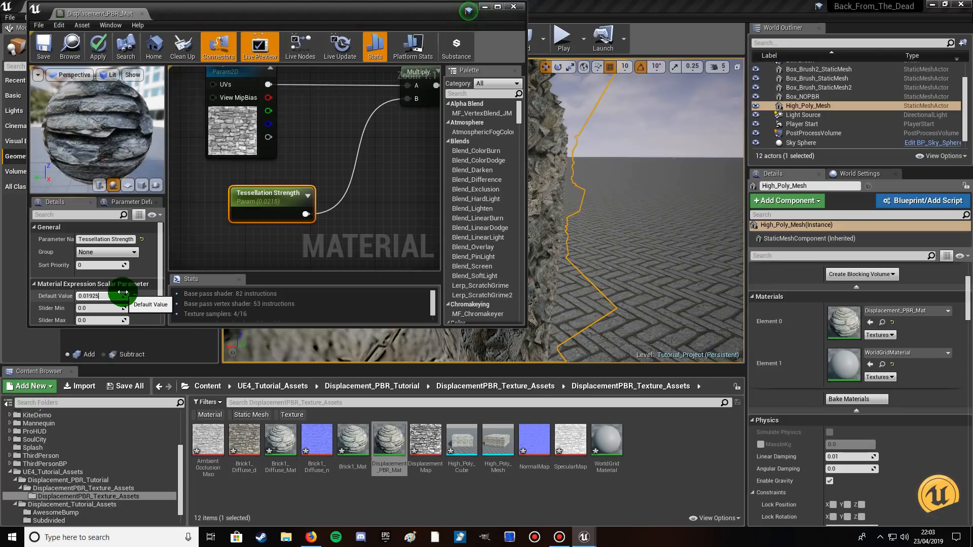
text(01925)
click(110, 155)
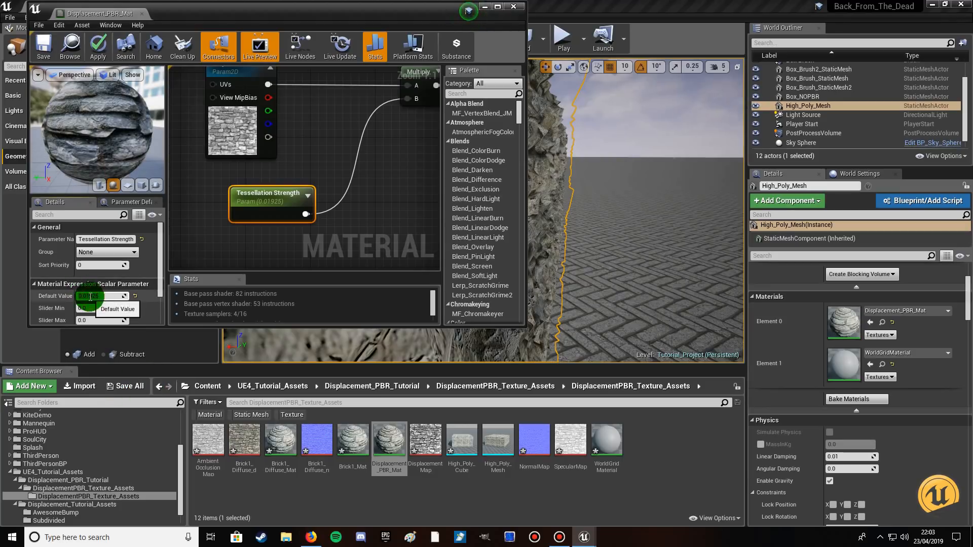
Set the Tessellation Strength default value to 0.015, and save and close Displacement_PBR_Mat.
drag(90, 296, 161, 310)
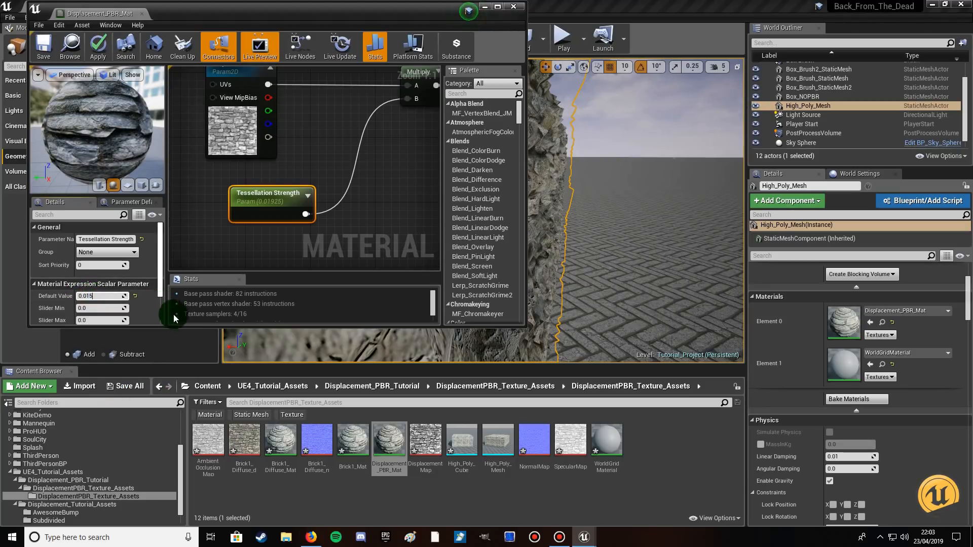
click(114, 166)
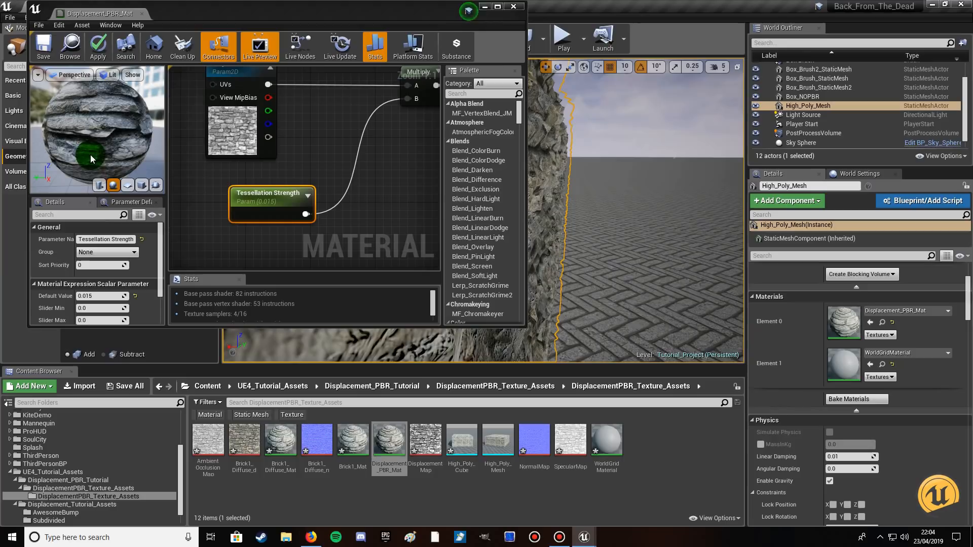
click(44, 46)
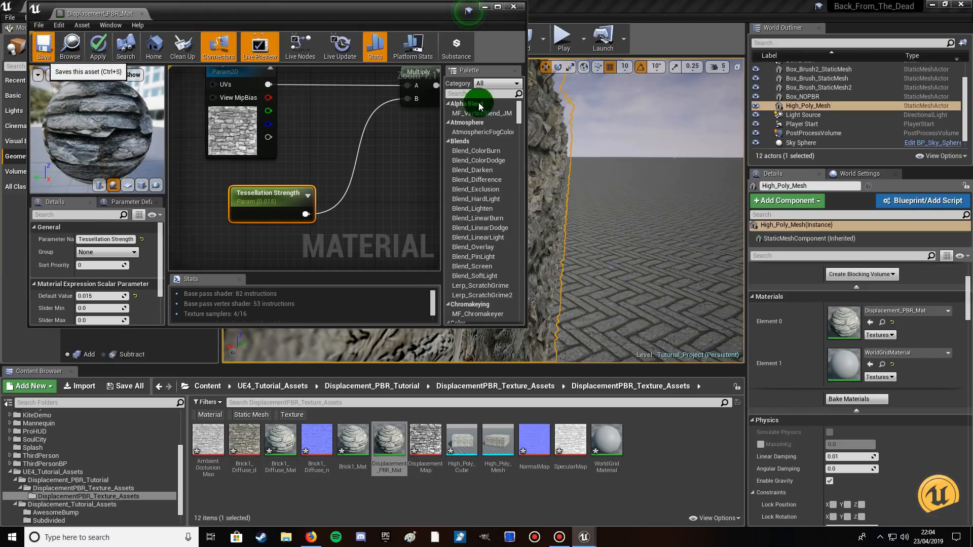
click(514, 10)
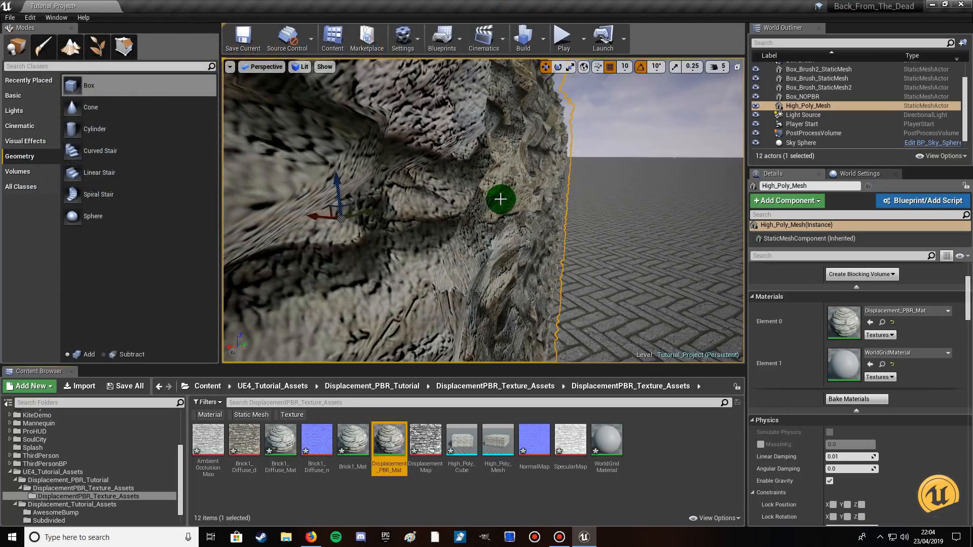
Examine the stone wall's displacement in the level from a distance and up close, with nothing selected.
key(s)
mouse_move(513, 189)
right_down()
mouse_move(552, 187)
mouse_move(513, 189)
right_up()
click(509, 313)
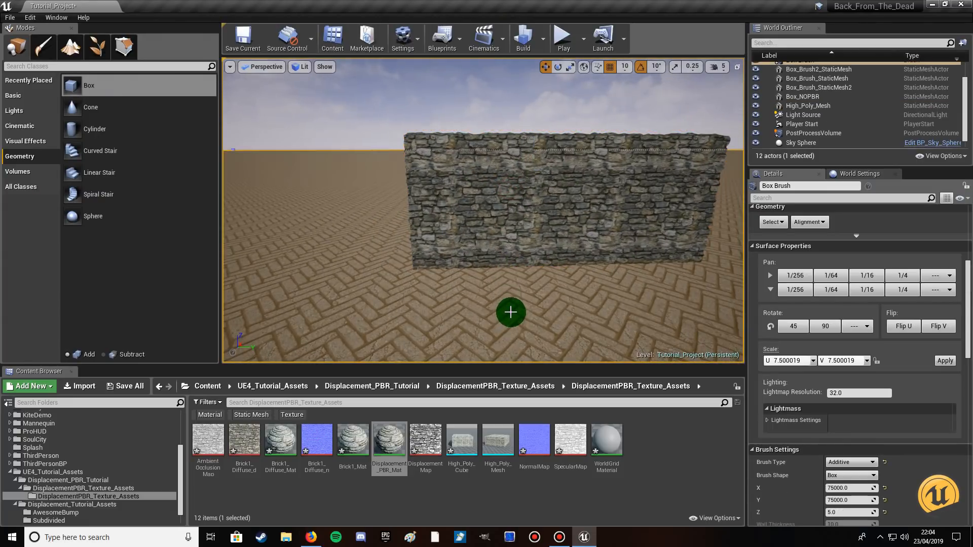
key(Escape)
key(w)
mouse_move(514, 285)
right_down()
mouse_move(529, 282)
mouse_move(514, 284)
mouse_move(509, 267)
right_up()
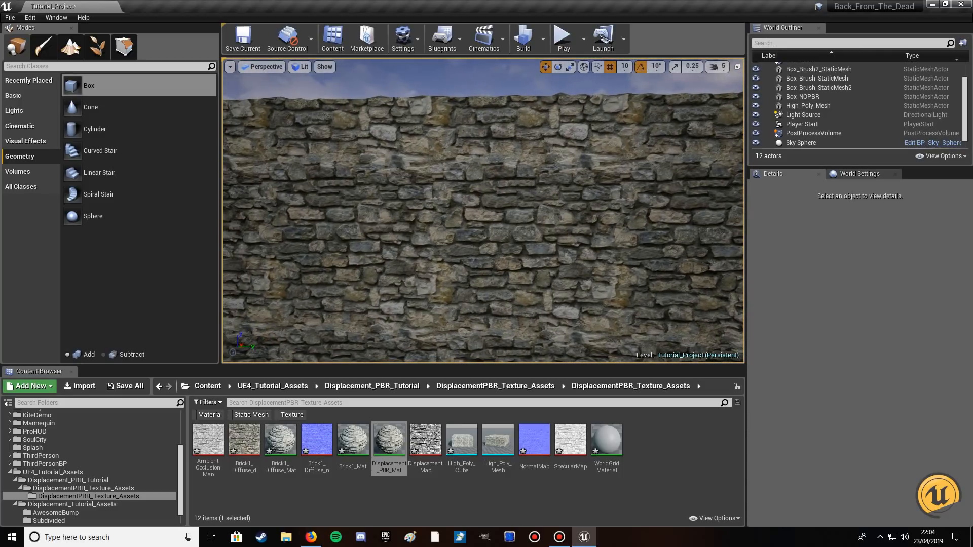
scroll(497, 269, down, 5)
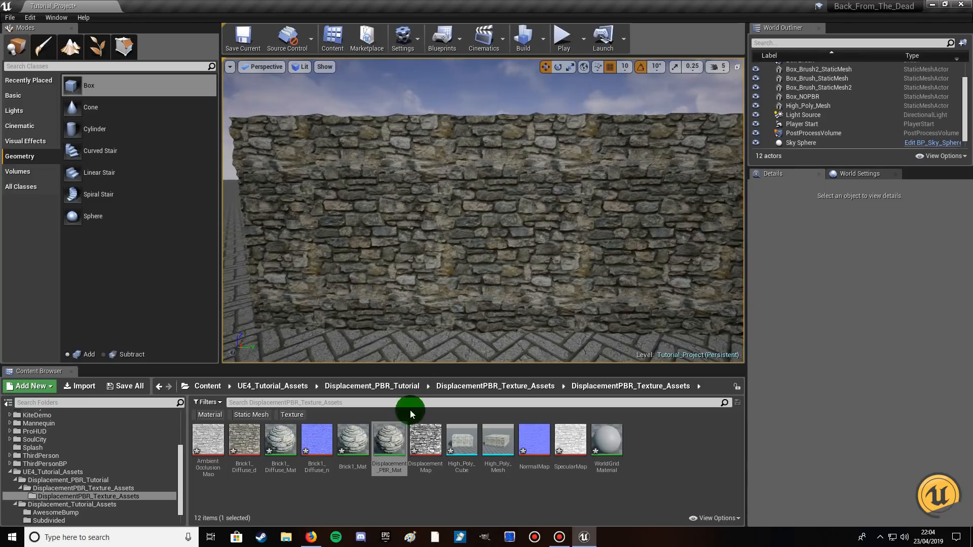
Reopen Displacement_PBR_Mat and set the Tessellation Strength parameter's default value to 0.0185.
double_click(389, 440)
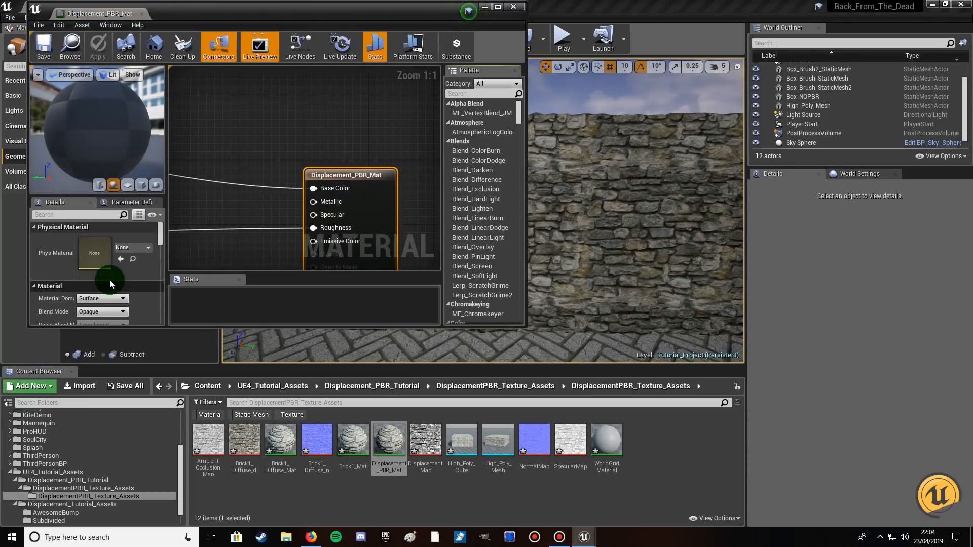
right_drag(224, 236, 407, 71)
right_drag(299, 165, 437, 71)
right_drag(298, 231, 395, 128)
right_drag(319, 205, 383, 156)
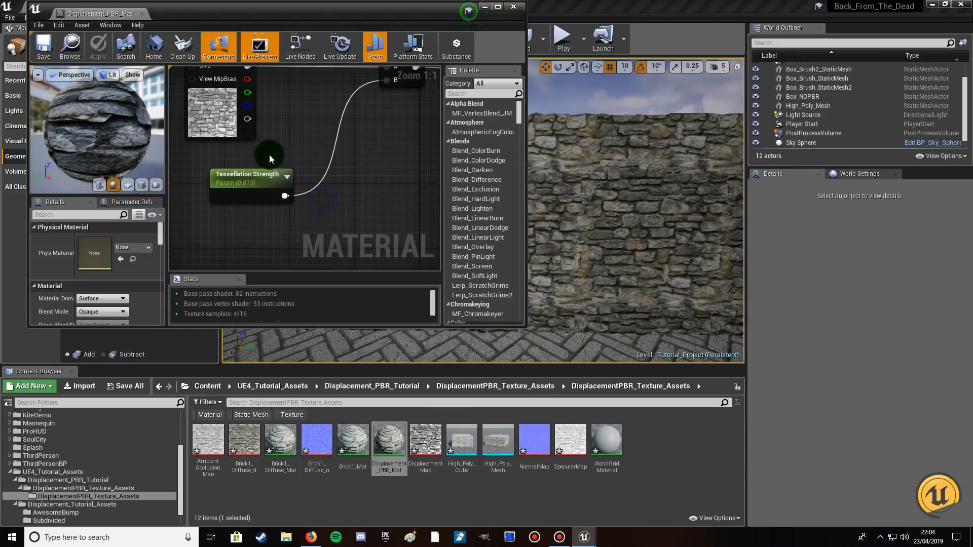
click(245, 174)
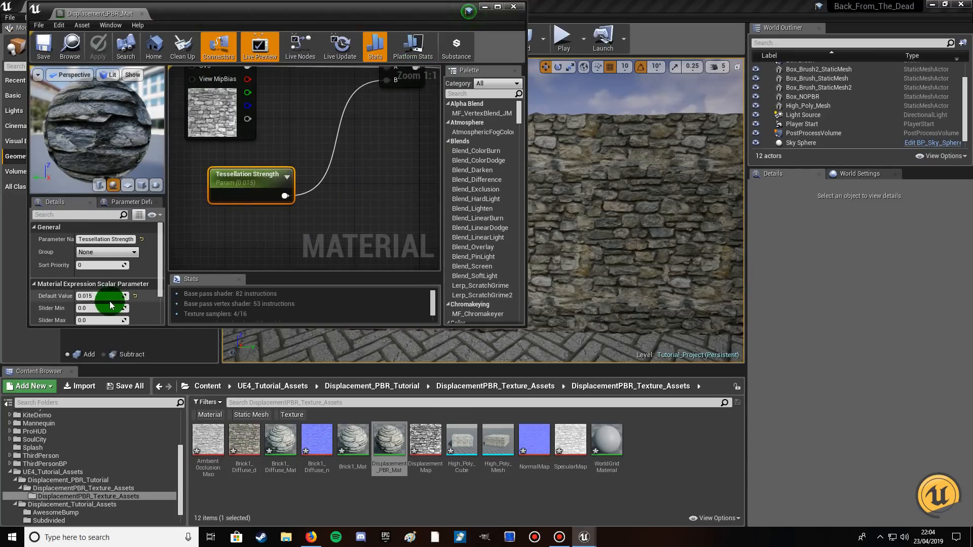
click(91, 297)
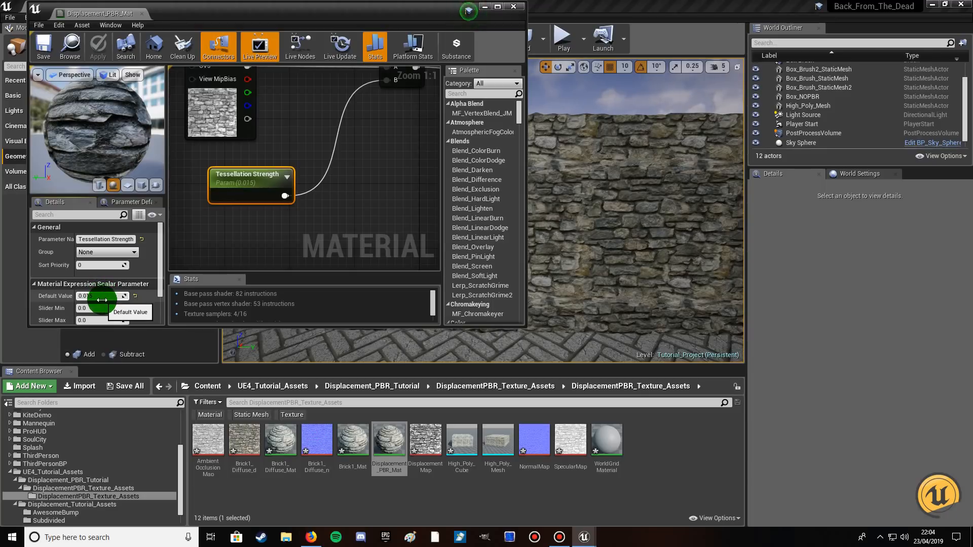
click(613, 196)
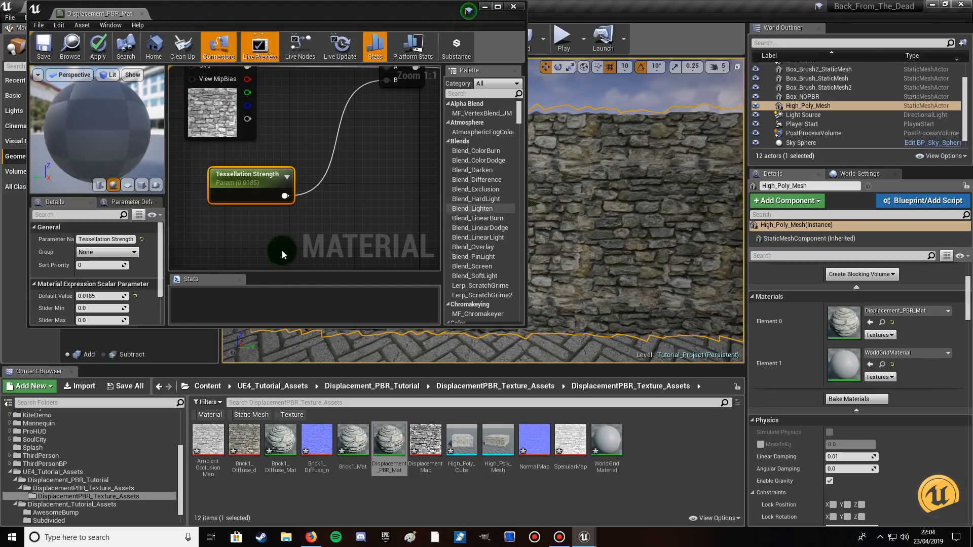
Set the Tessellation Strength default value to 0.01825 and save the material.
click(101, 296)
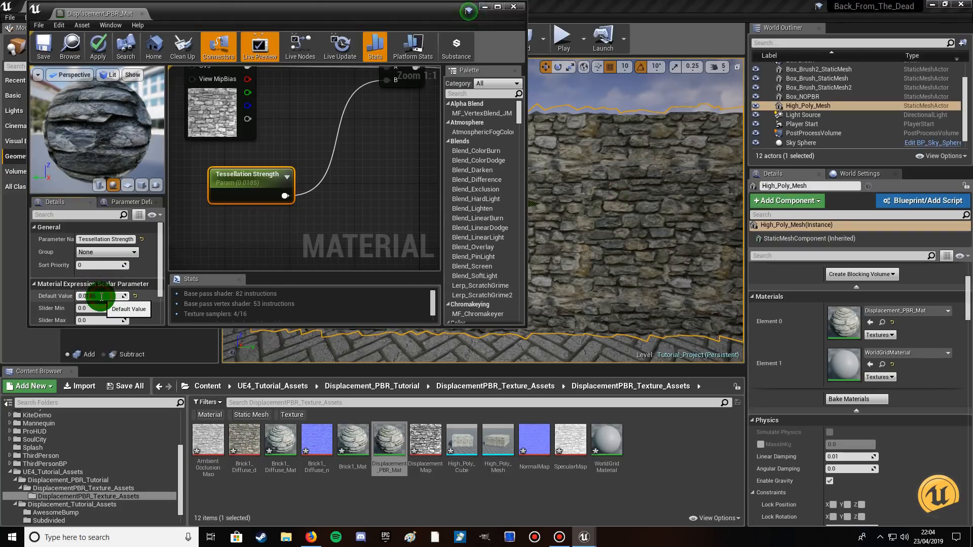
text(5)
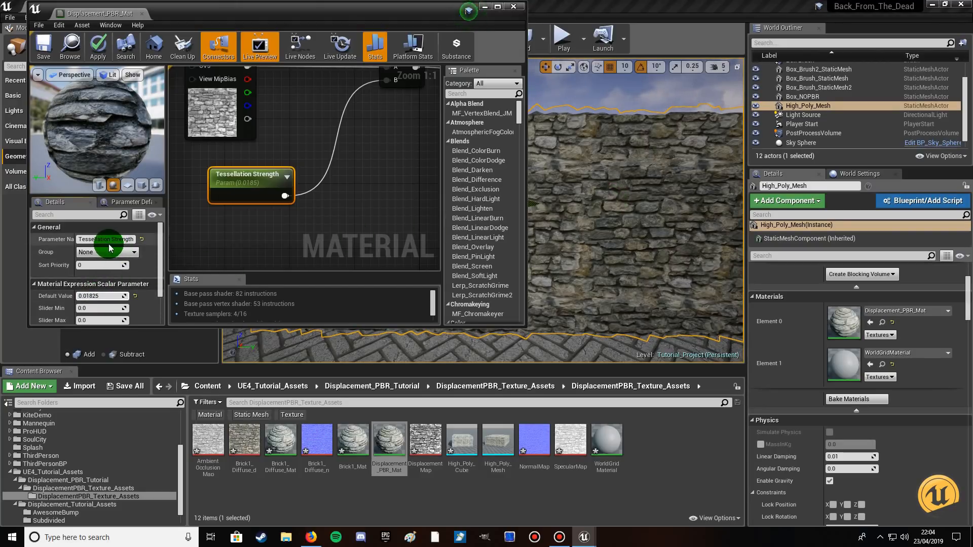
click(37, 52)
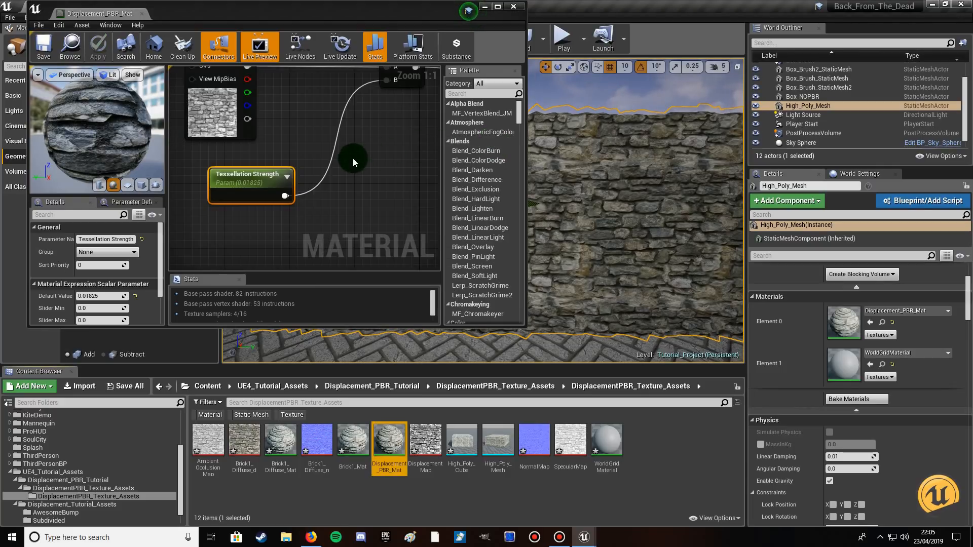
Set the Tessellation Strength default value to 0.01975, then apply and save the material.
mouse_move(97, 124)
right_down()
mouse_move(97, 147)
mouse_move(97, 125)
right_up()
click(91, 296)
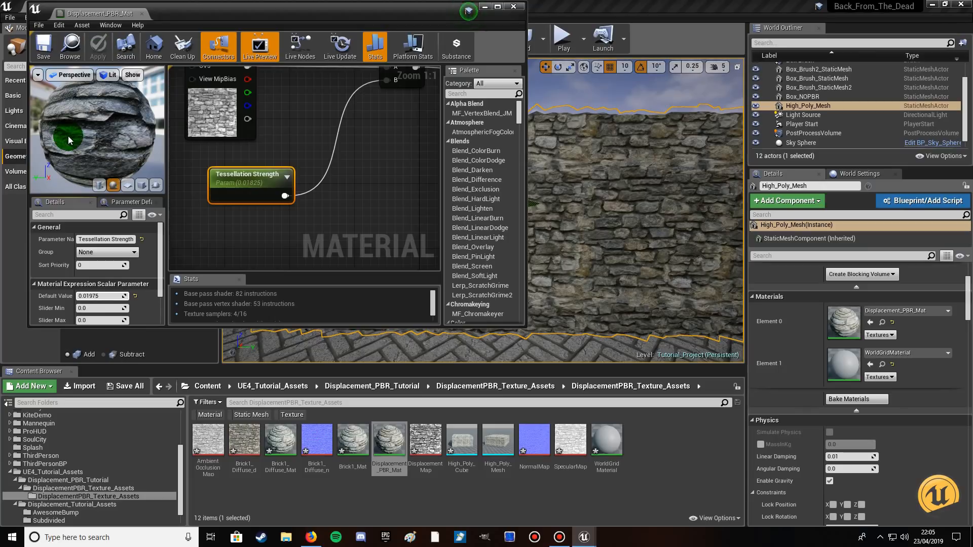
click(102, 60)
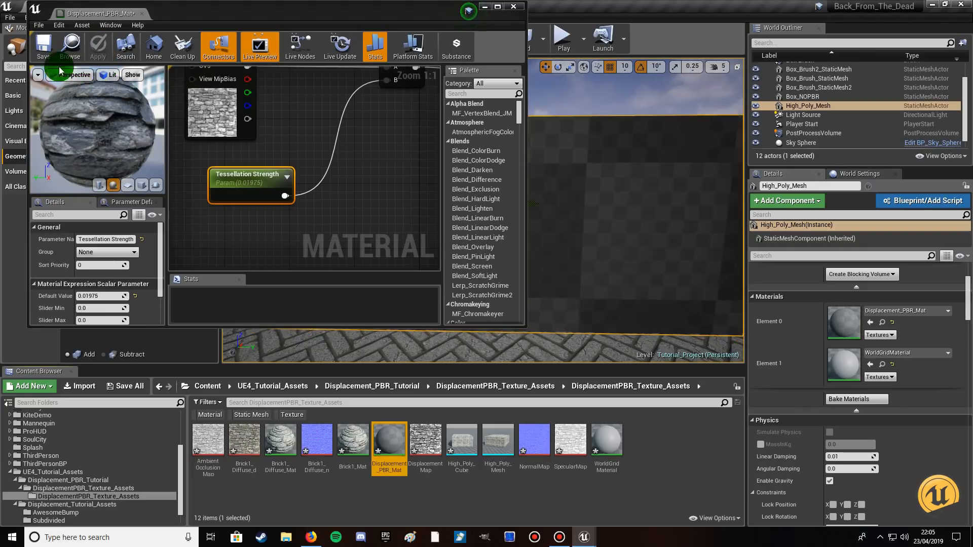
click(41, 49)
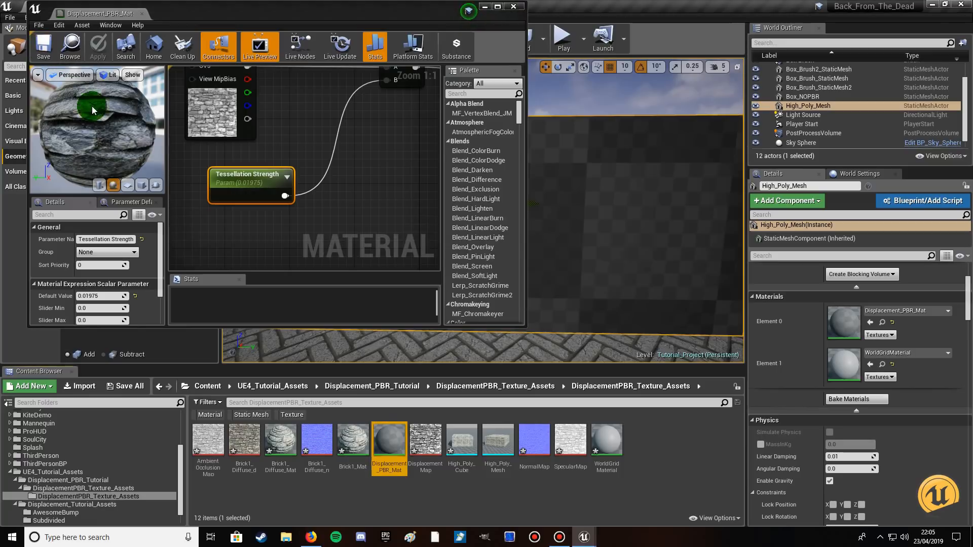
Select the Tessellation Amount parameter in the material graph and set its default value to 0.0435.
right_drag(336, 148, 169, 264)
right_drag(345, 171, 281, 222)
right_drag(339, 127, 256, 174)
click(257, 174)
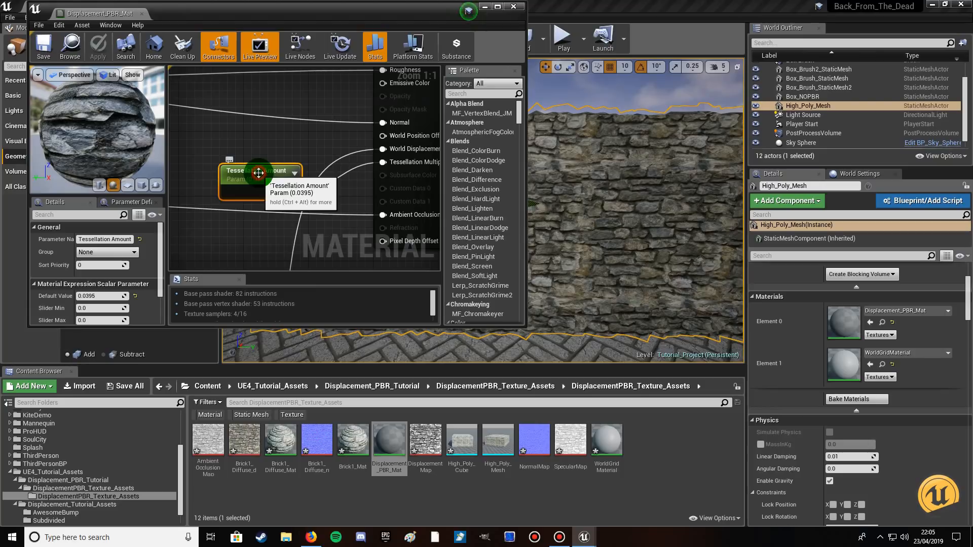
click(90, 299)
click(90, 299)
drag(86, 298, 118, 299)
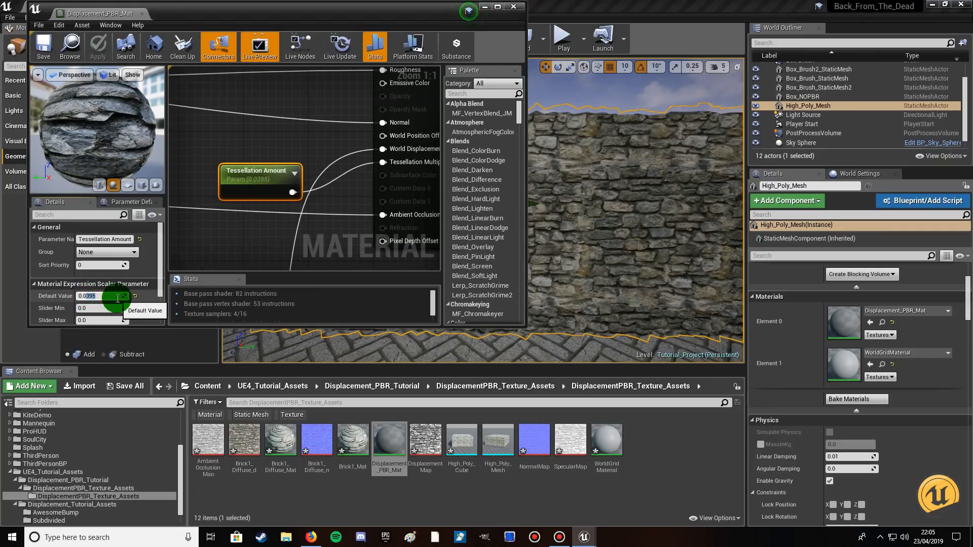
text(435)
click(110, 133)
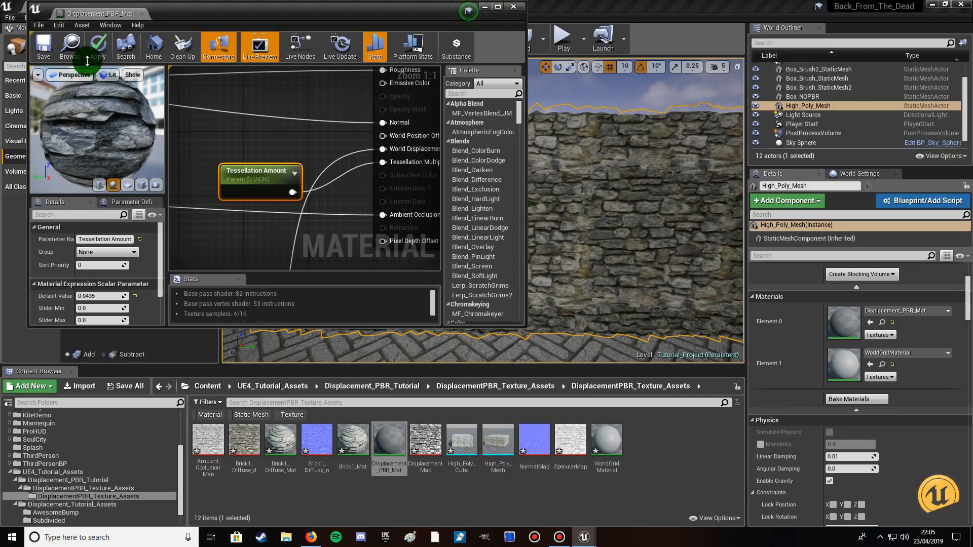
Apply and save the changes to Displacement_PBR_Mat and close its material editor.
click(97, 51)
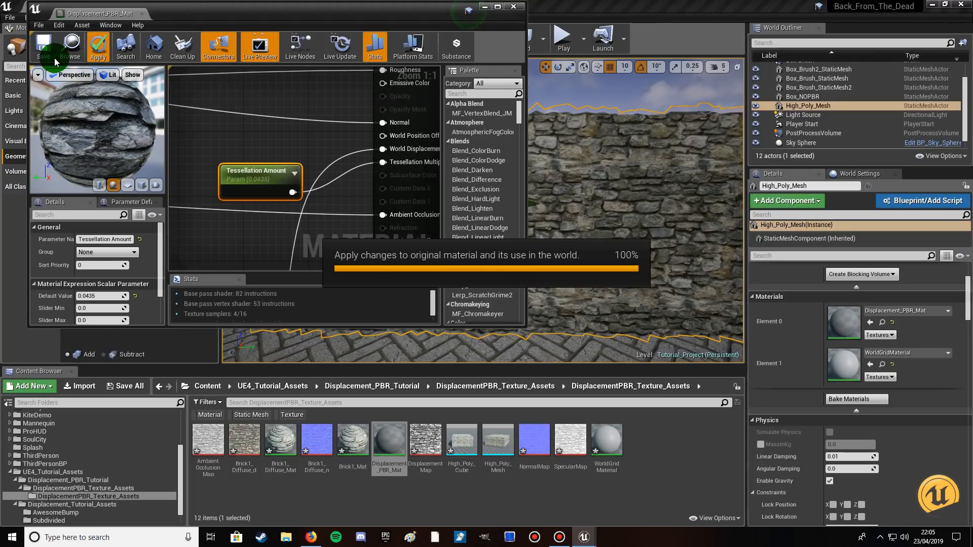
click(41, 45)
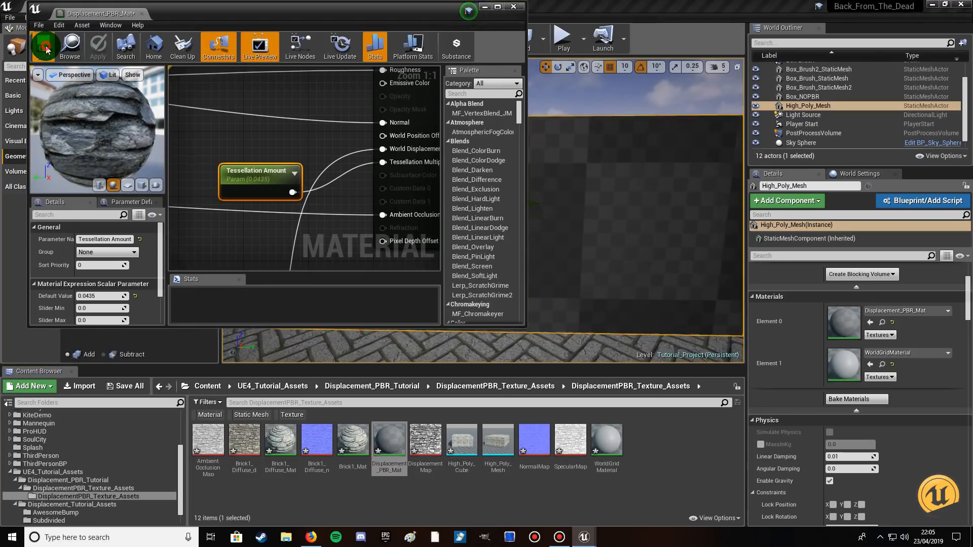
click(512, 6)
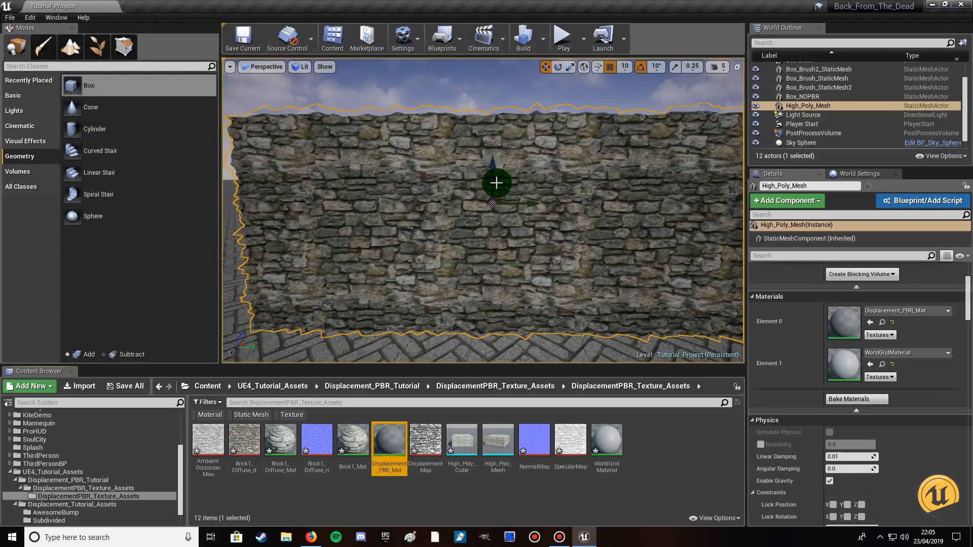
Play the level, walk up to and along the stone wall to examine its displacement up close, and stop playing.
click(561, 40)
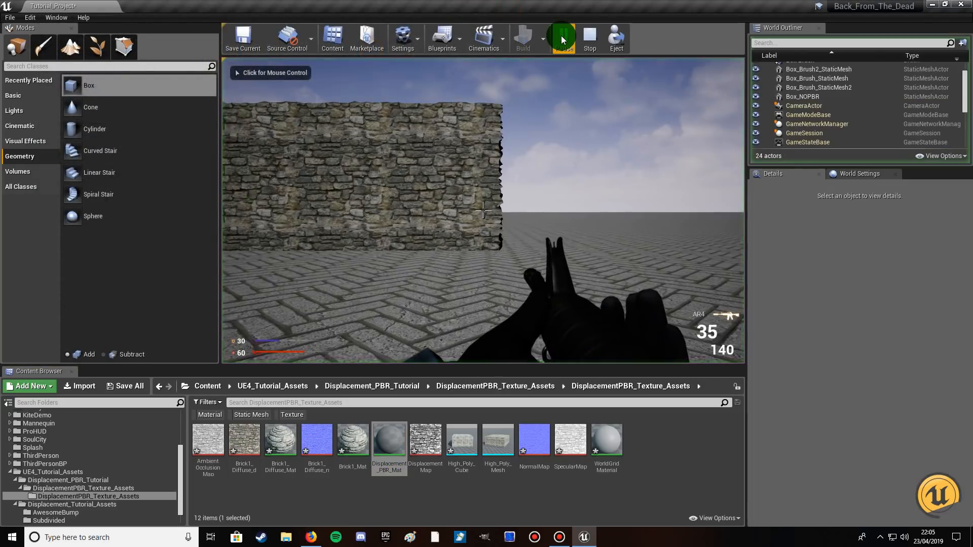
click(502, 176)
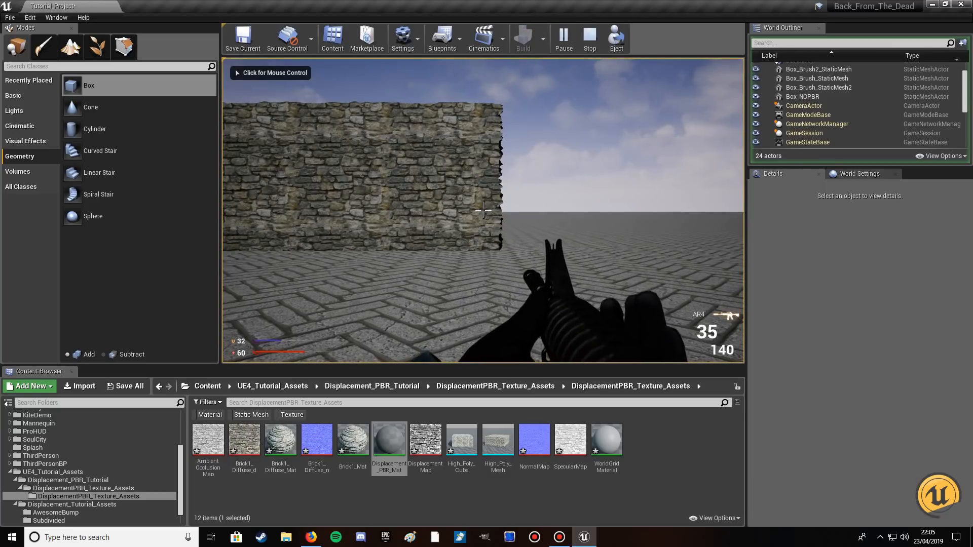
key(d)
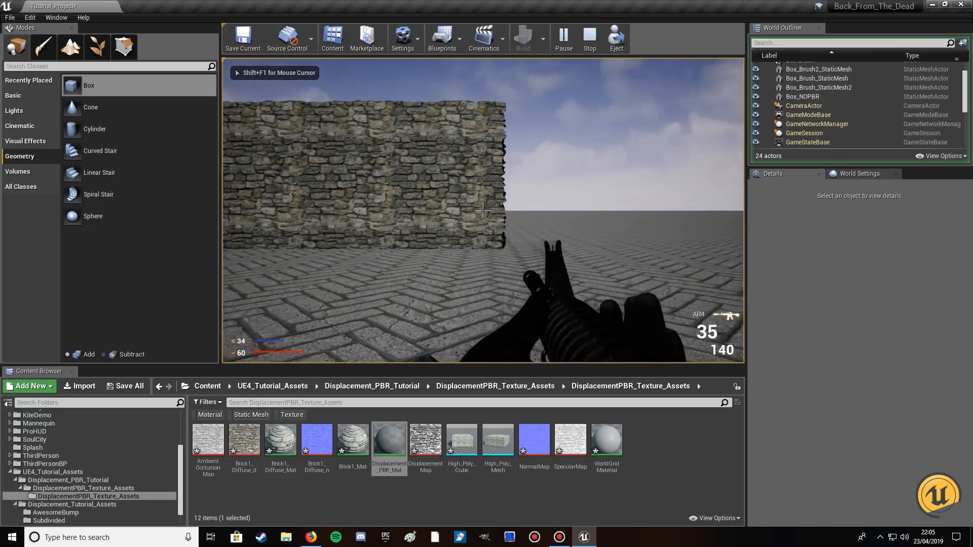
key(w)
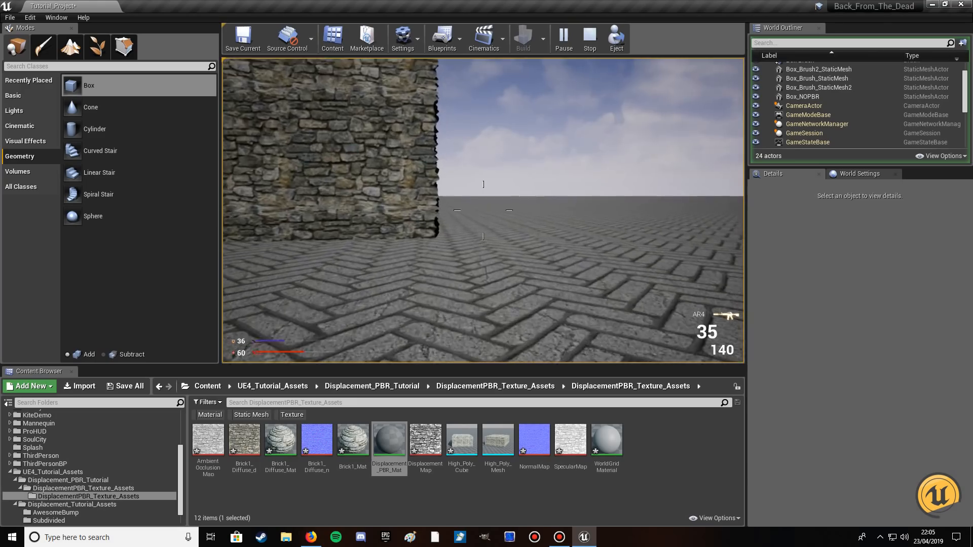
key(w)
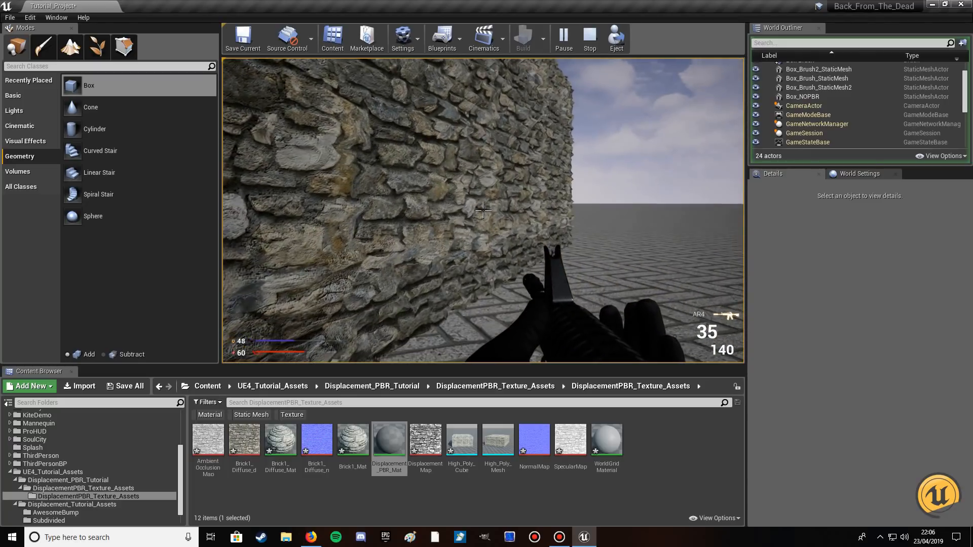
key(w)
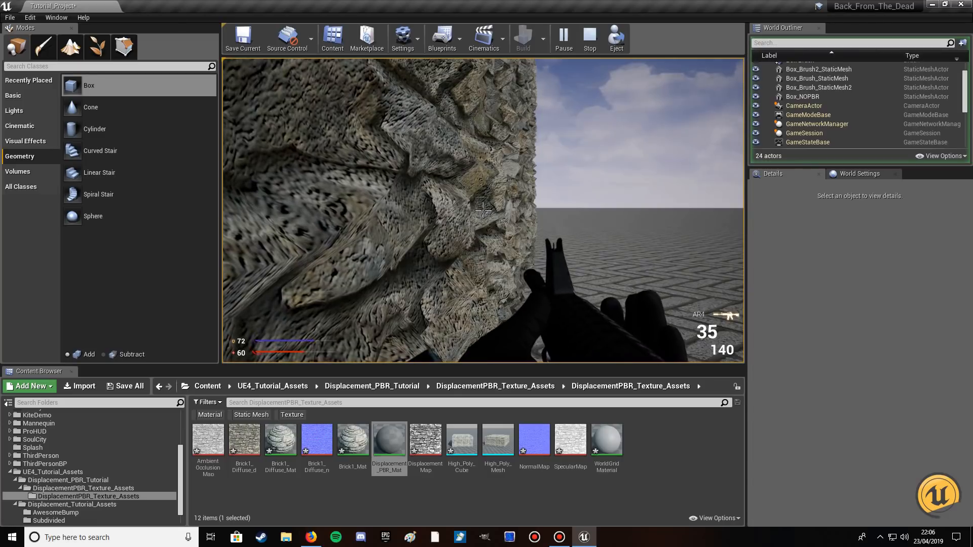
key(w)
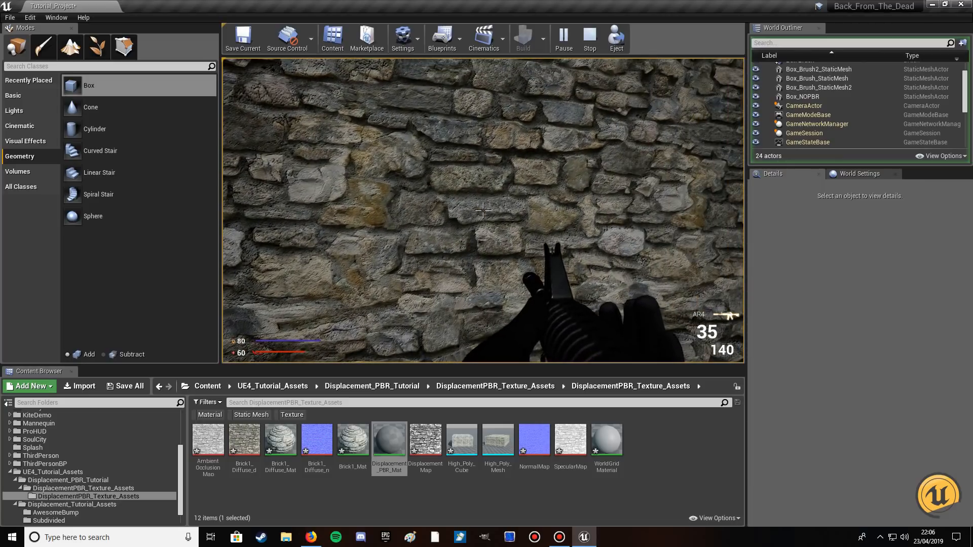
key(w)
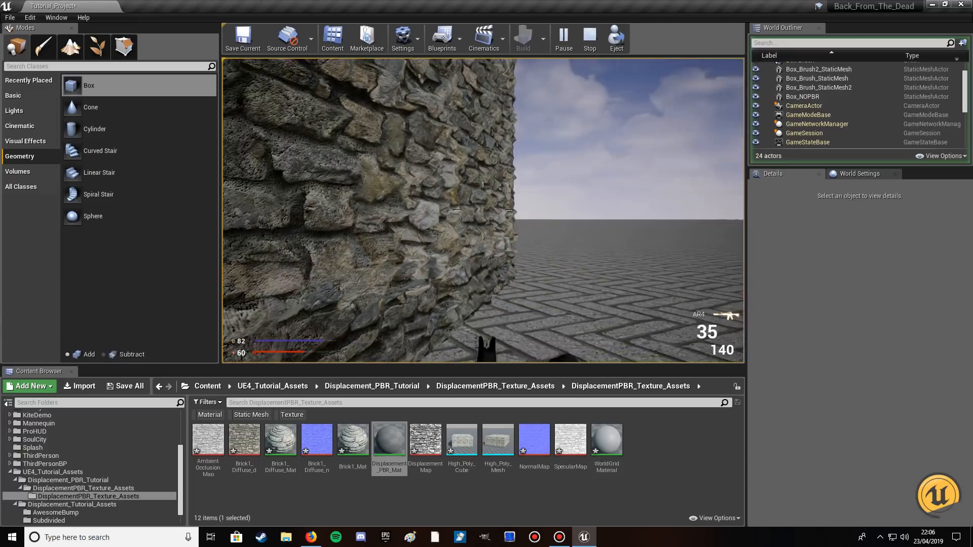
key(d)
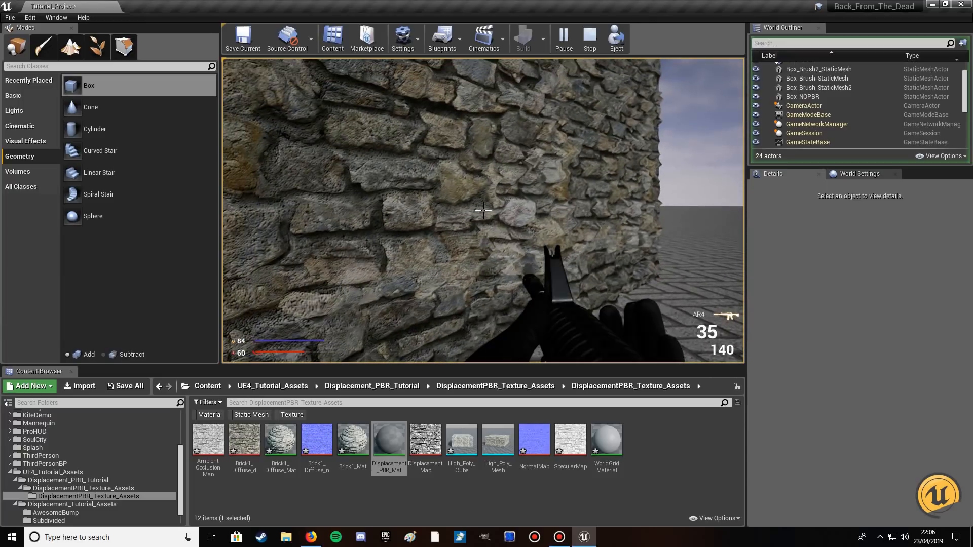
key(Escape)
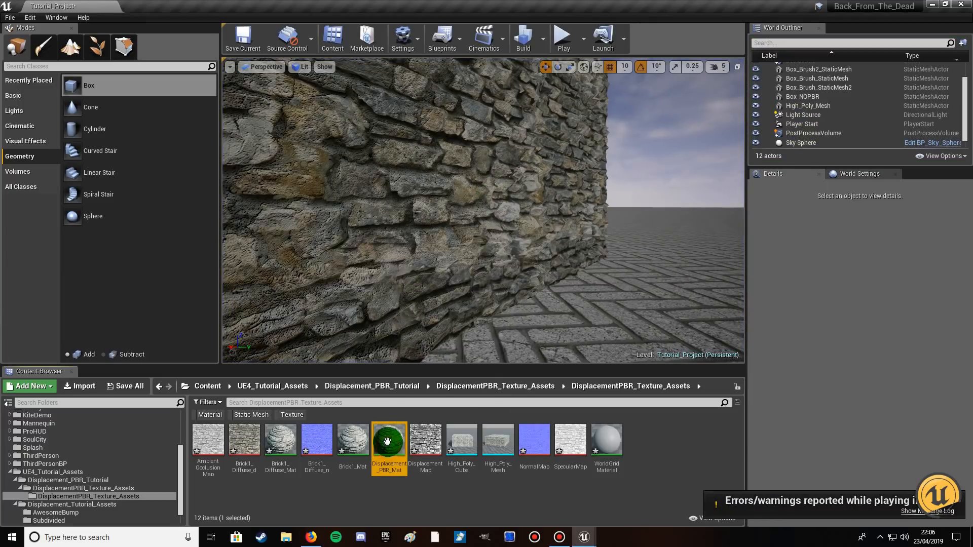
Reopen Displacement_PBR_Mat and set the Tessellation Amount parameter's default value to 0.035.
double_click(387, 441)
scroll(321, 116, up, 2)
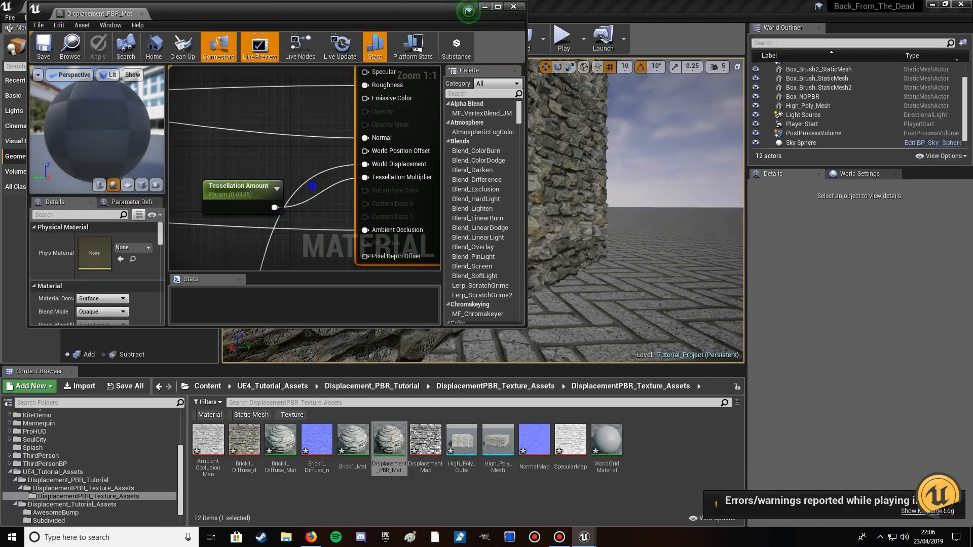
right_drag(313, 185, 337, 90)
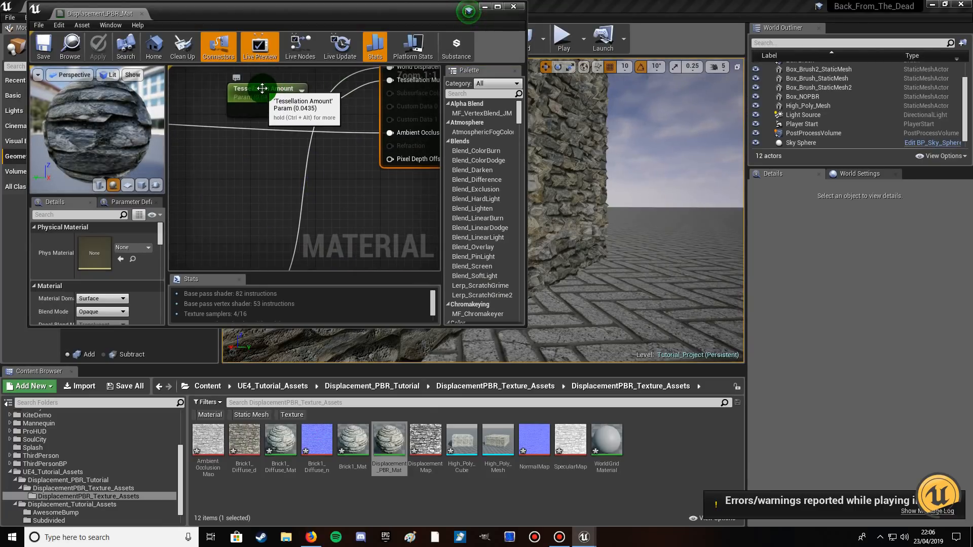
click(261, 89)
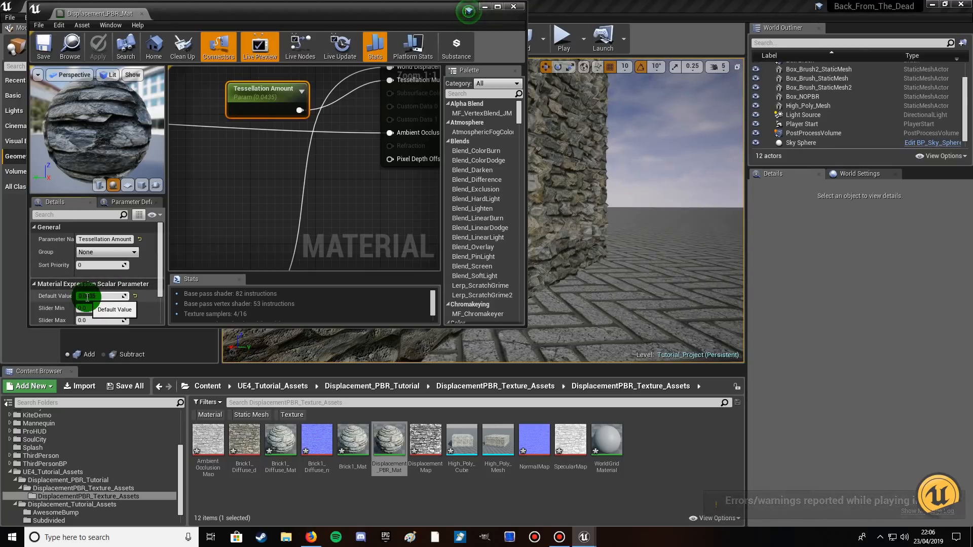
click(122, 295)
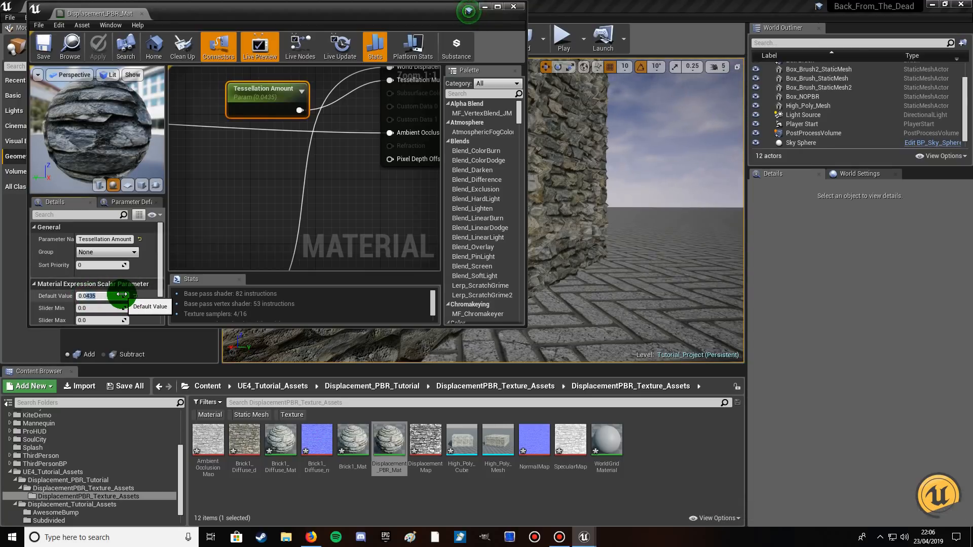
text(0.03)
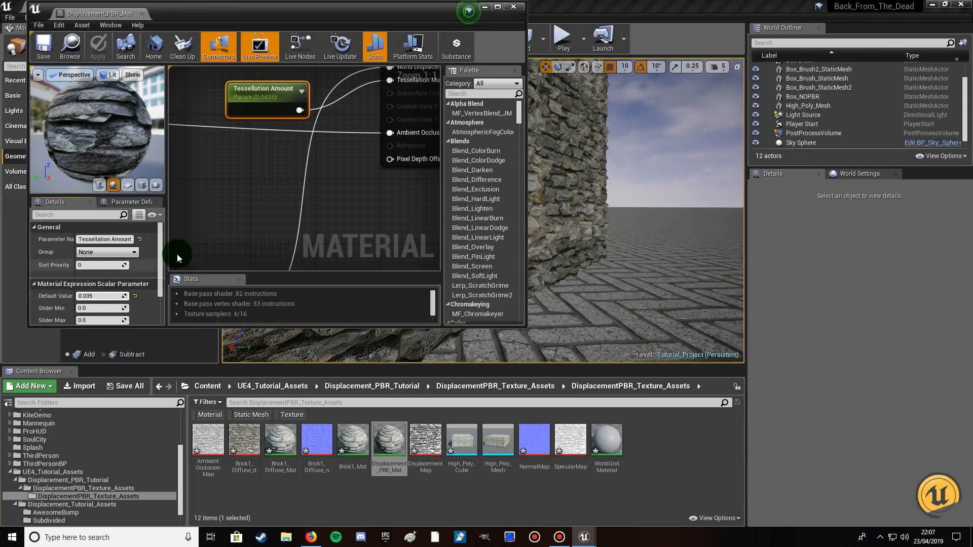
click(293, 204)
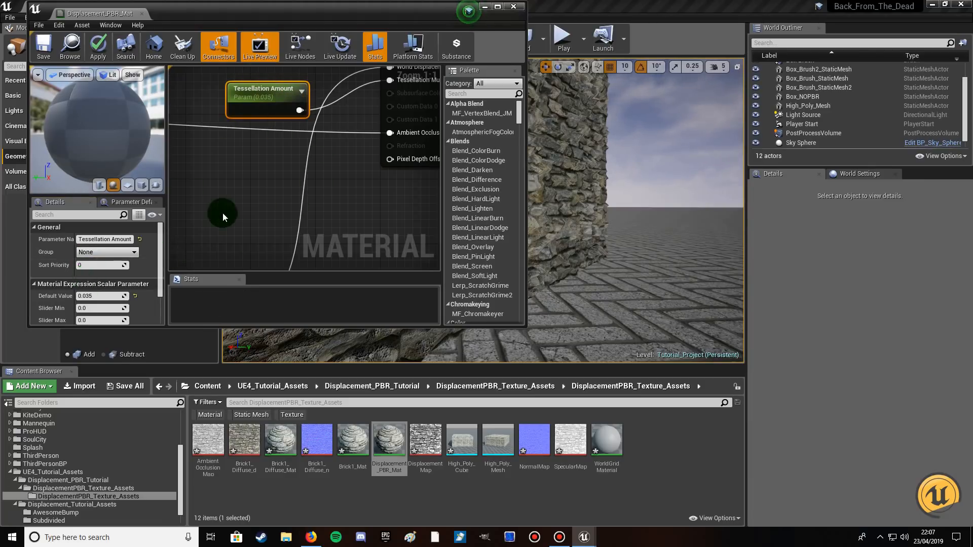
Select the Tessellation Strength parameter in the material graph and set its default value to 0.0105.
right_drag(223, 212, 372, 80)
right_drag(266, 200, 169, 213)
click(265, 127)
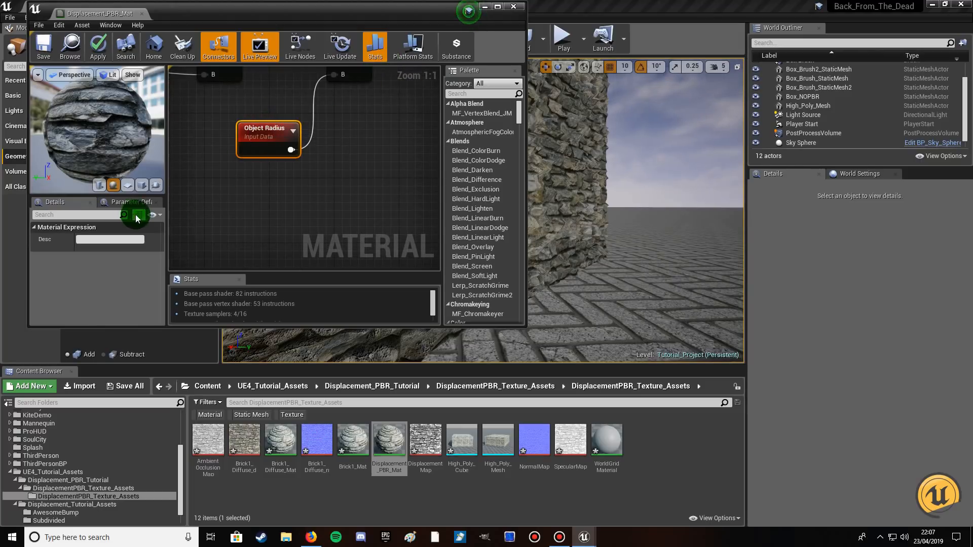
right_drag(176, 100, 314, 257)
right_drag(245, 238, 425, 180)
right_drag(293, 220, 403, 165)
right_drag(343, 198, 348, 134)
click(326, 152)
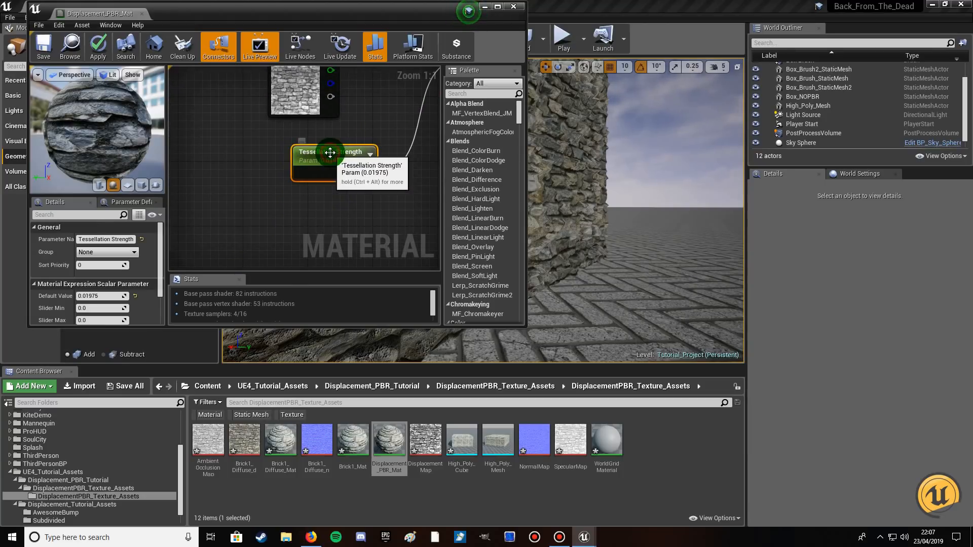
click(89, 296)
drag(90, 296, 119, 296)
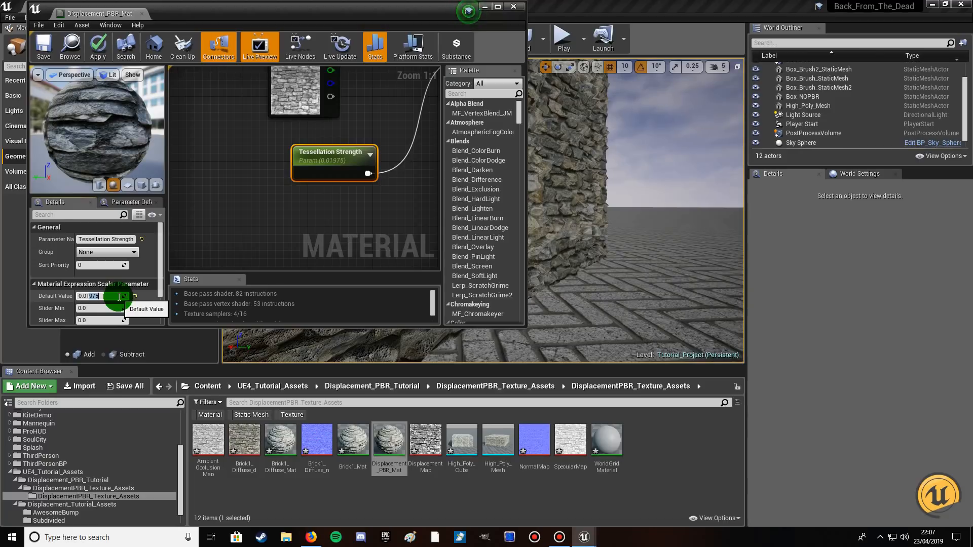
text(05)
key(Return)
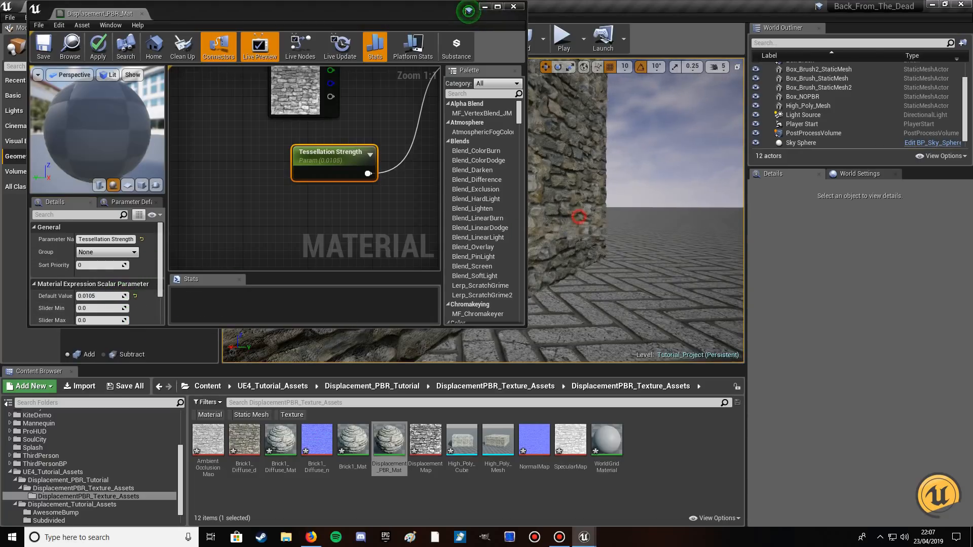
click(577, 217)
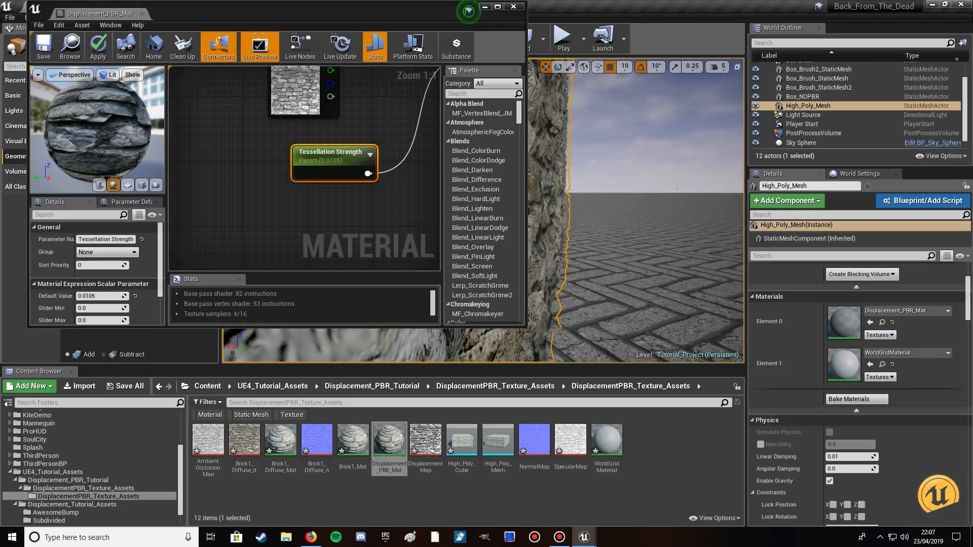
Set the Tessellation Strength parameter's default value to 0.00725 and view the wall in the level viewport.
click(102, 297)
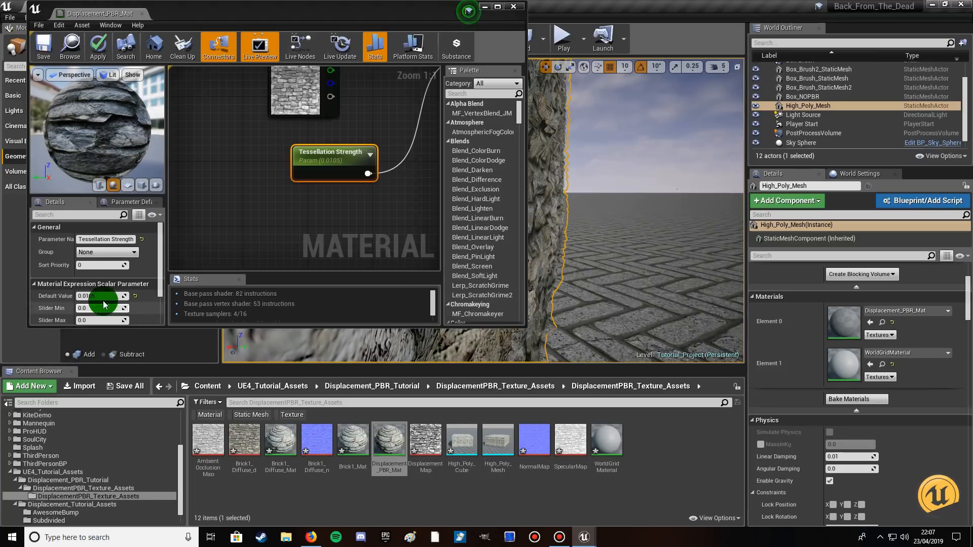
click(98, 298)
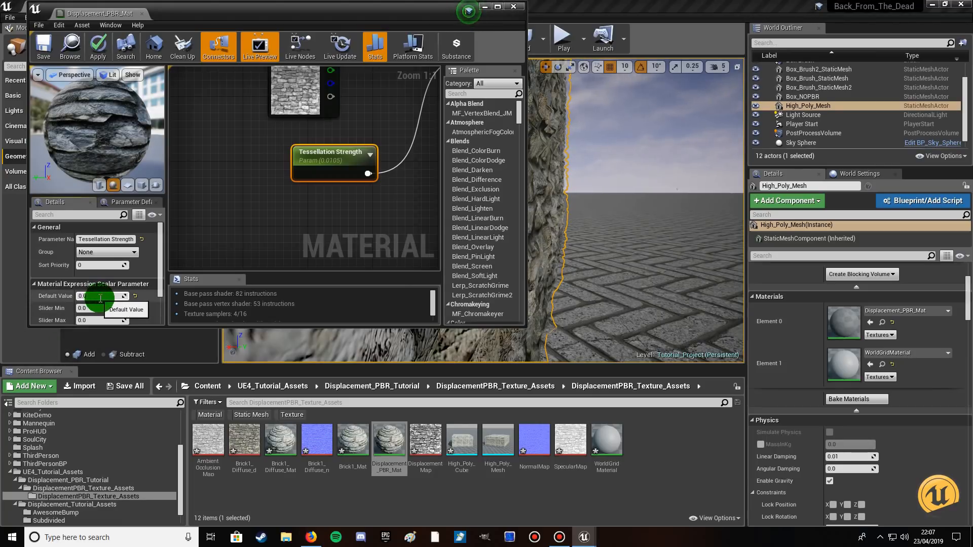
key(BackSpace)
key(BackSpace)
key(BackSpace)
text(0725)
key(Return)
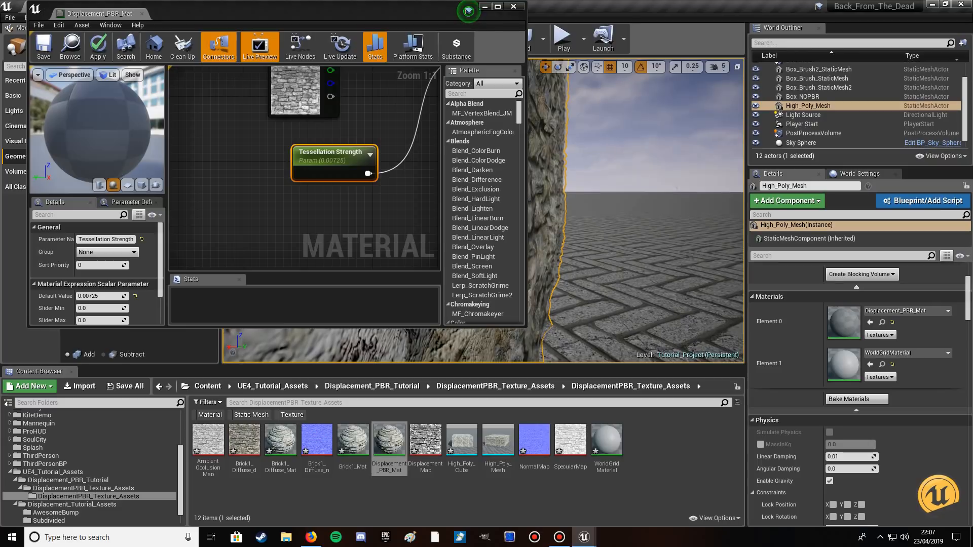
right_click(566, 213)
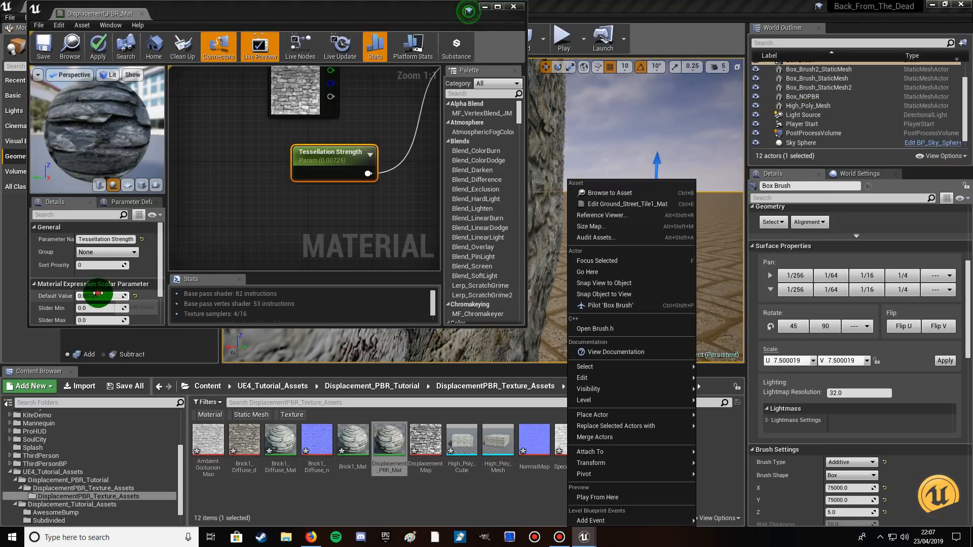
Change the Tessellation Strength parameter's default value to 0.00855.
click(98, 294)
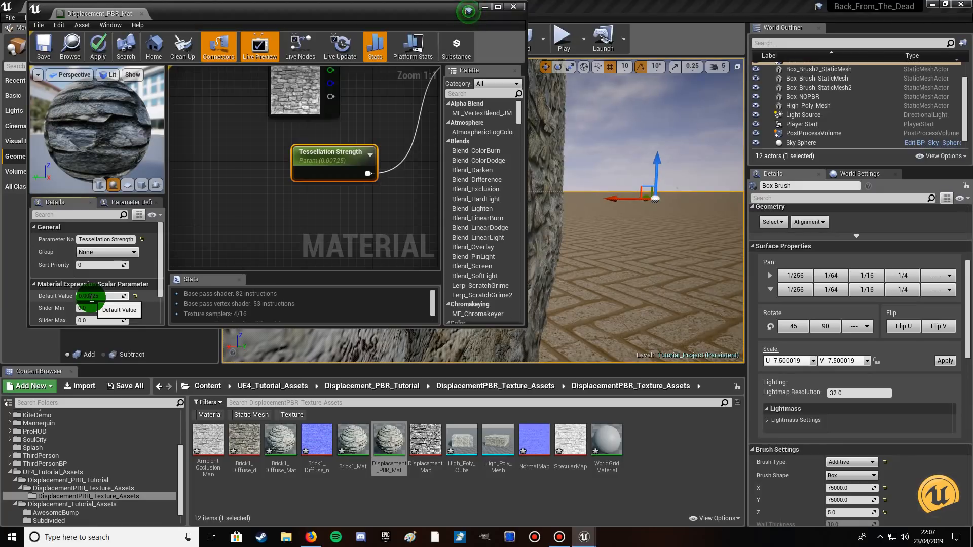
key(Delete)
text(8)
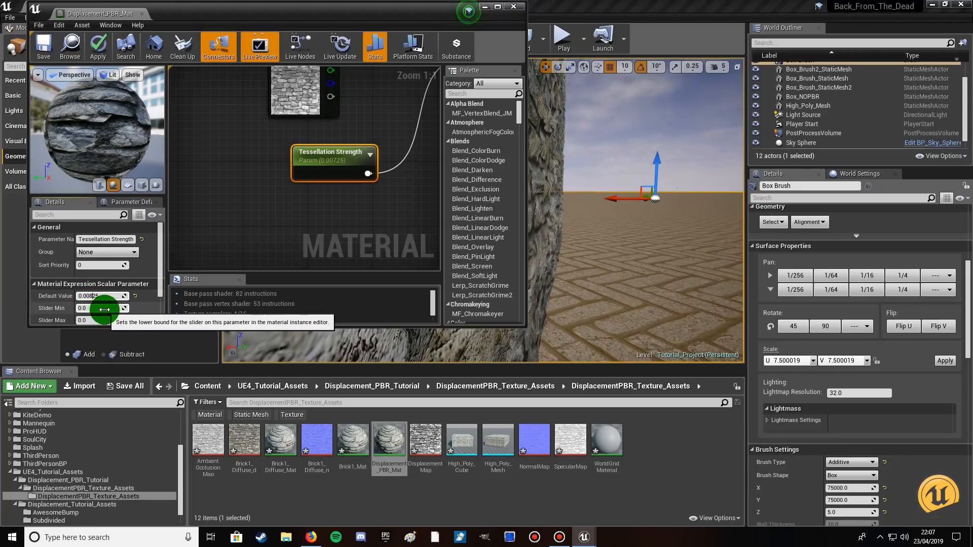
key(Delete)
text(5)
click(412, 213)
click(582, 211)
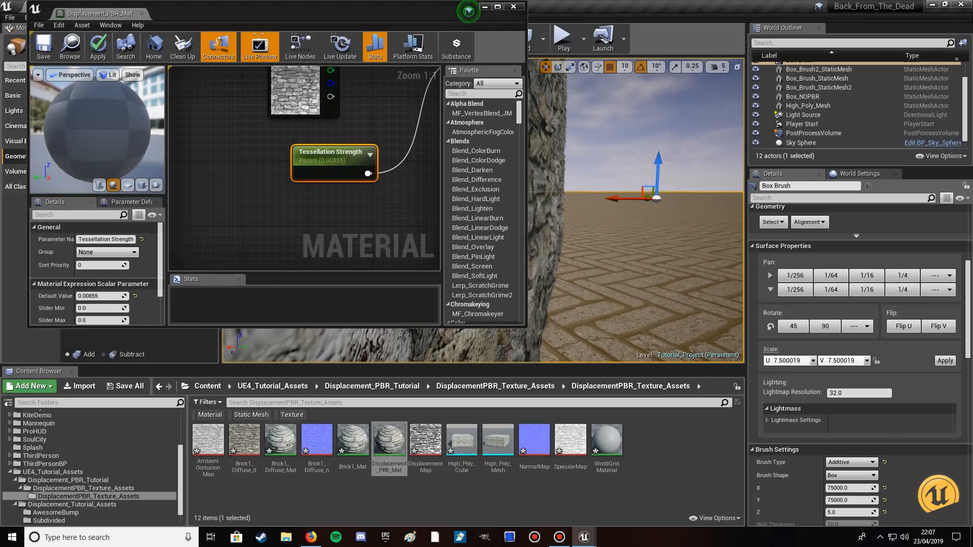
right_click(569, 211)
Raise the Tessellation Strength parameter's default value to 0.00925.
click(96, 297)
drag(92, 299, 122, 306)
text(925)
click(489, 245)
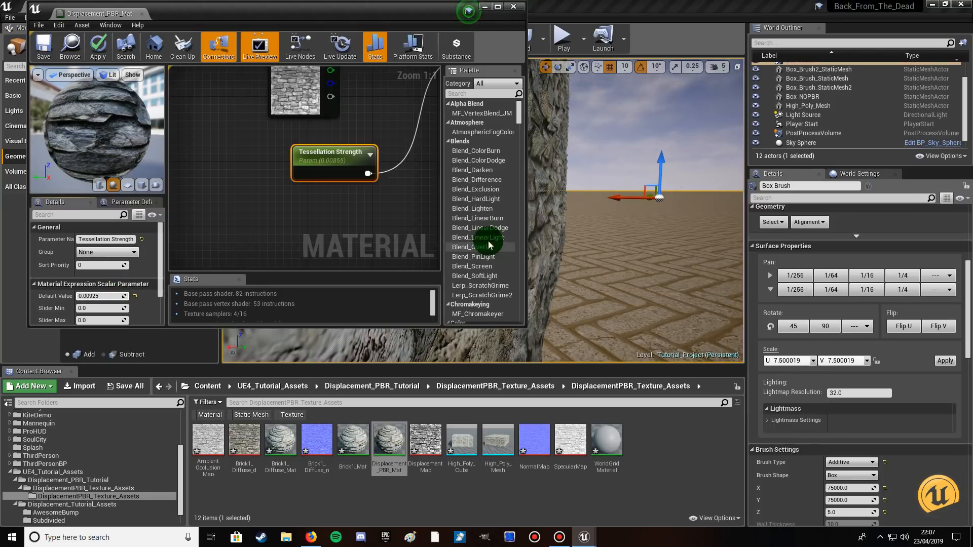
right_drag(569, 223, 566, 225)
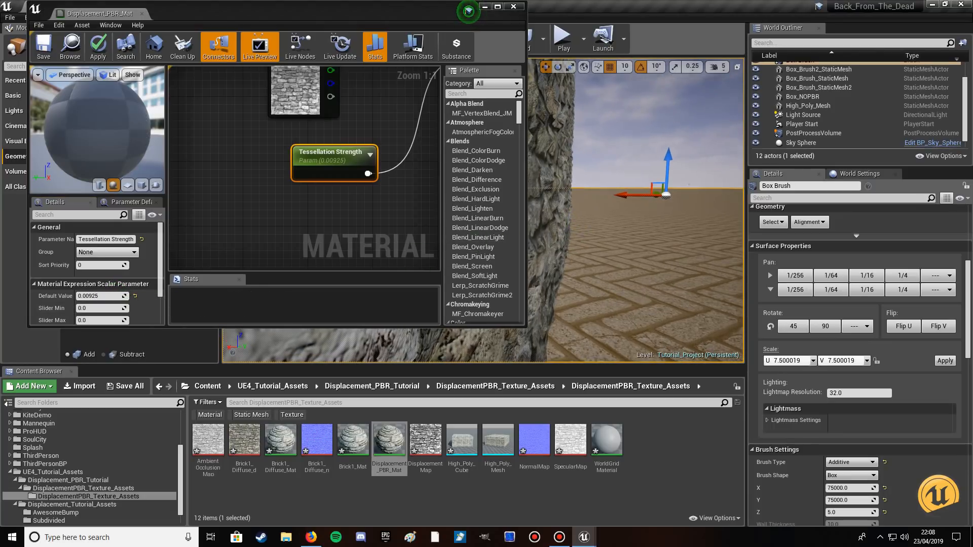
Set the Tessellation Strength parameter's default value to 0.008795 and select the high-poly wall in the level.
click(99, 296)
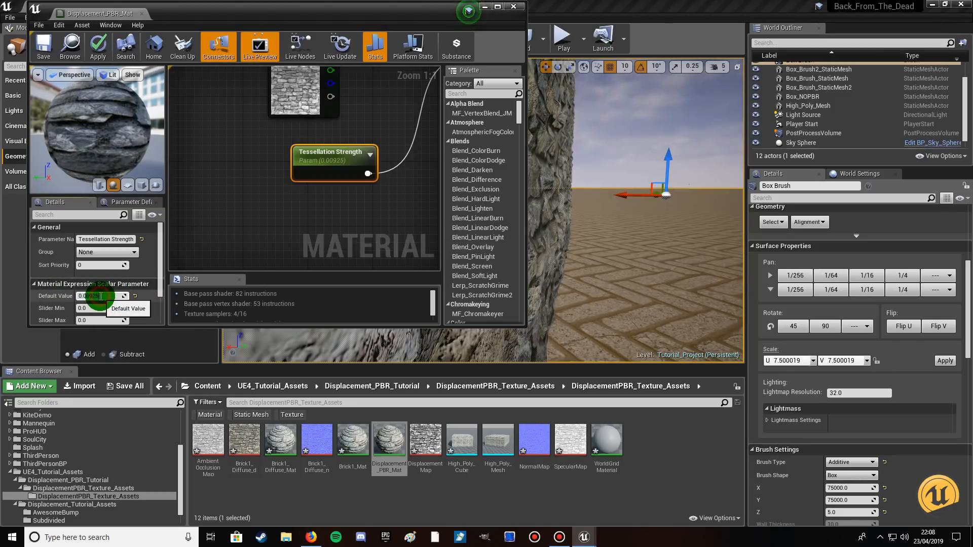
key(BackSpace)
key(BackSpace)
key(BackSpace)
text(8)
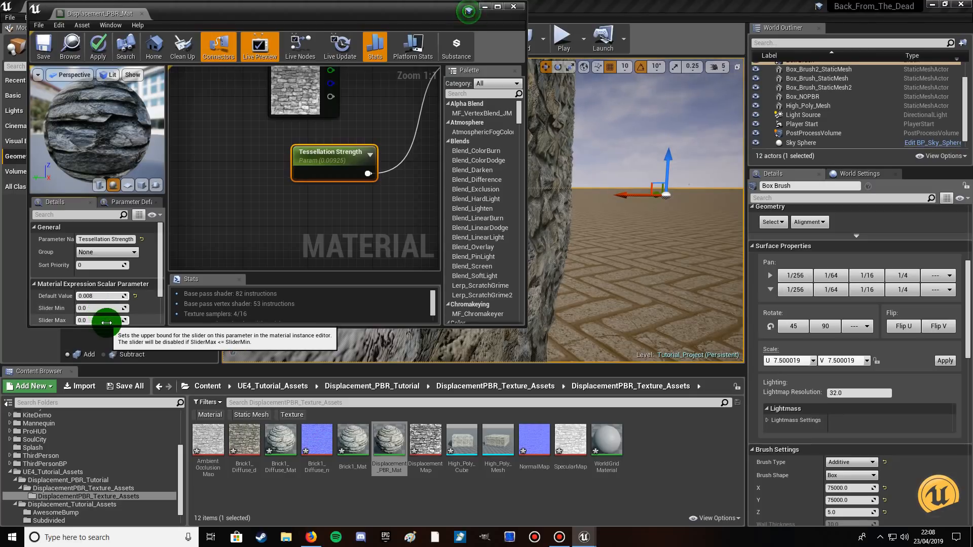
text(79)
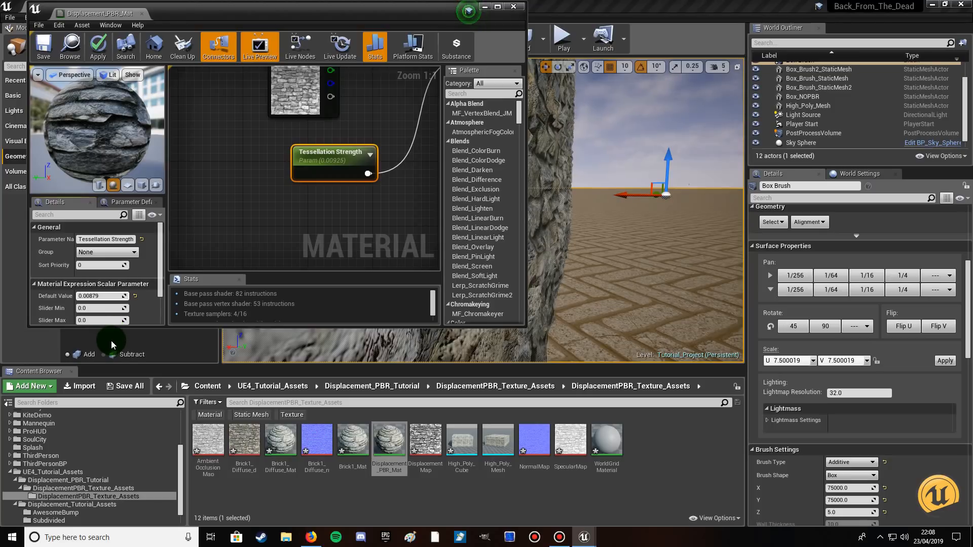
text(5)
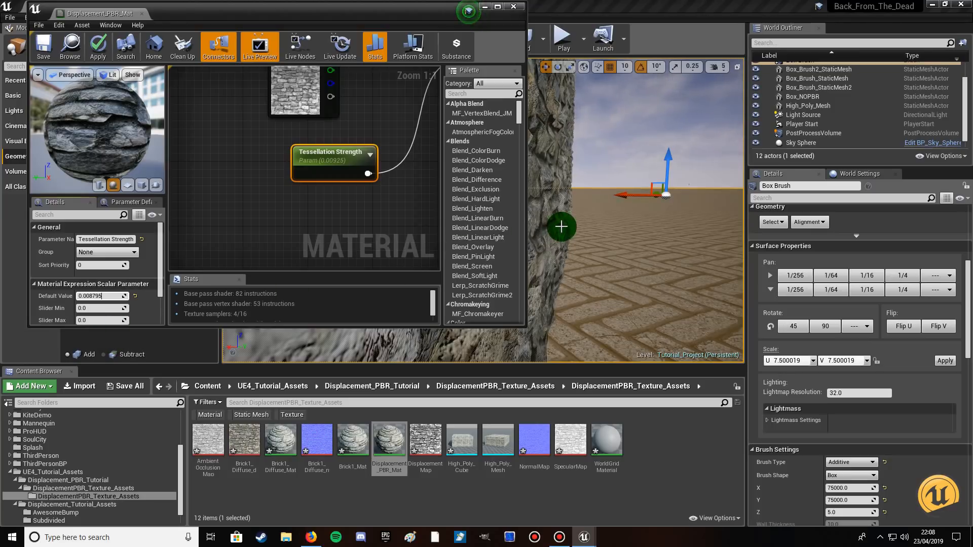
click(561, 227)
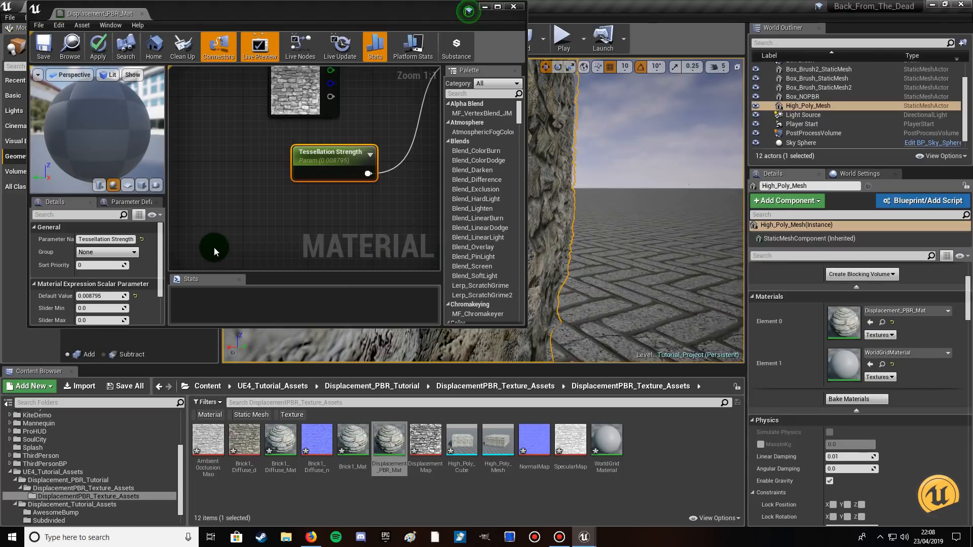
Check the Tessellation Amount parameter's default value in the material graph.
click(317, 155)
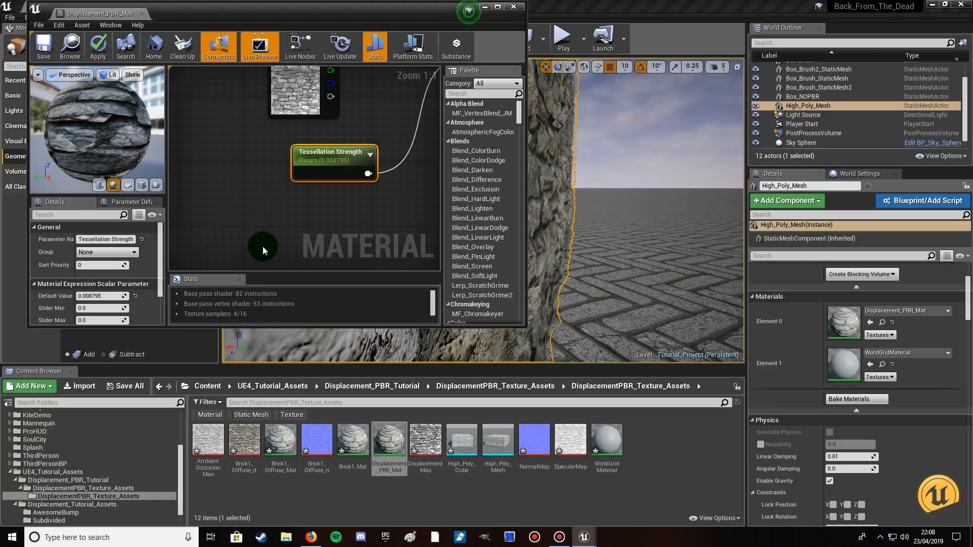
mouse_move(293, 227)
right_down()
mouse_move(336, 132)
mouse_move(291, 189)
right_up()
right_drag(405, 195, 284, 182)
right_drag(345, 174, 207, 232)
right_drag(204, 181, 362, 269)
click(239, 148)
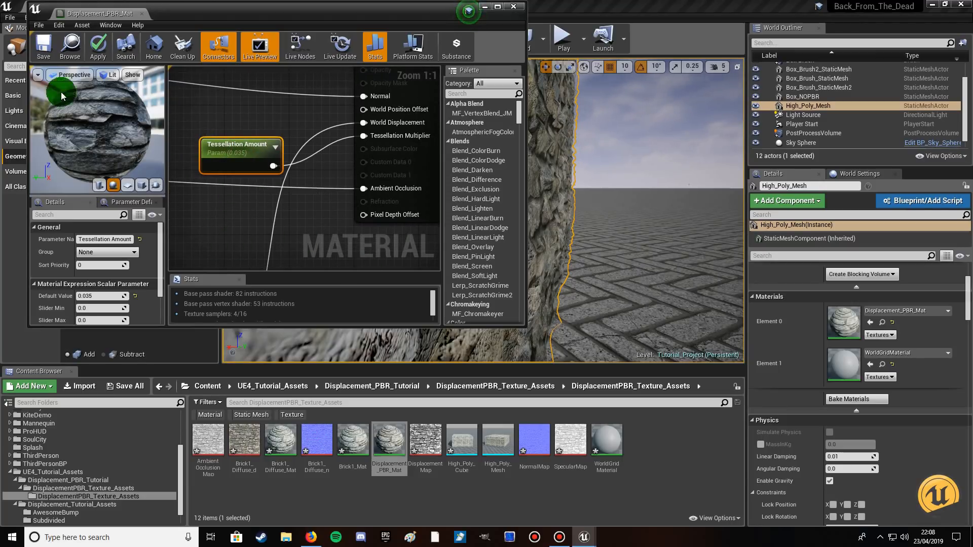
Apply and save the changes to Displacement_PBR_Mat, close its material editor, and save all modified content.
click(99, 49)
drag(93, 108, 60, 86)
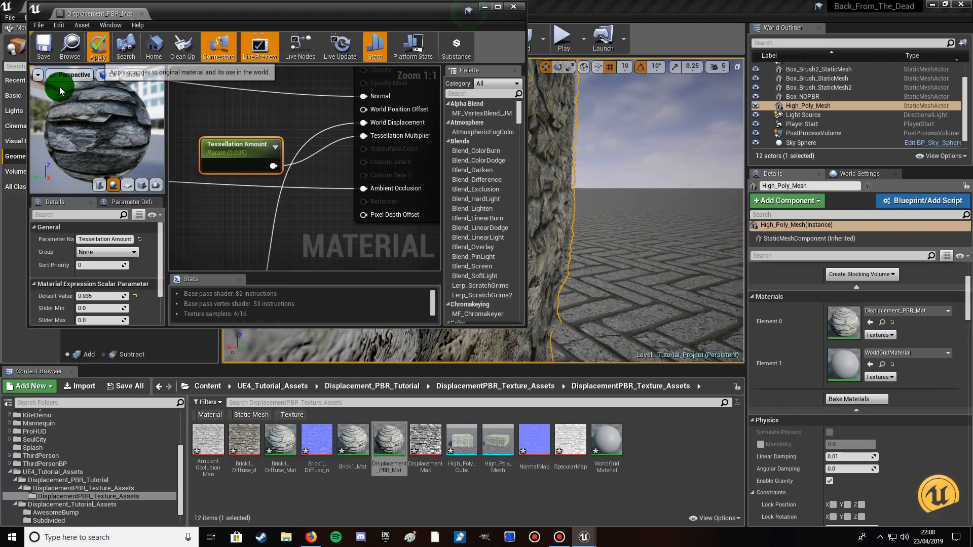
click(44, 45)
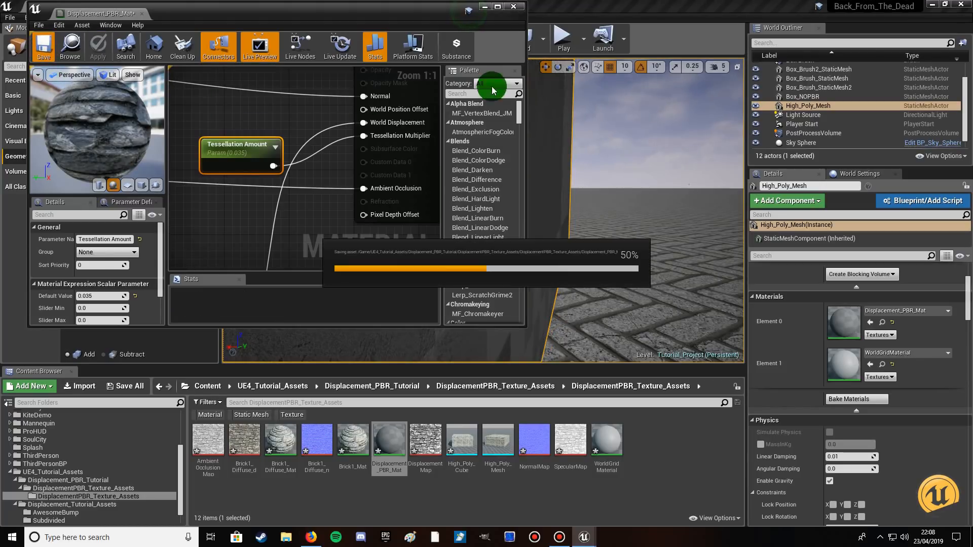
click(513, 7)
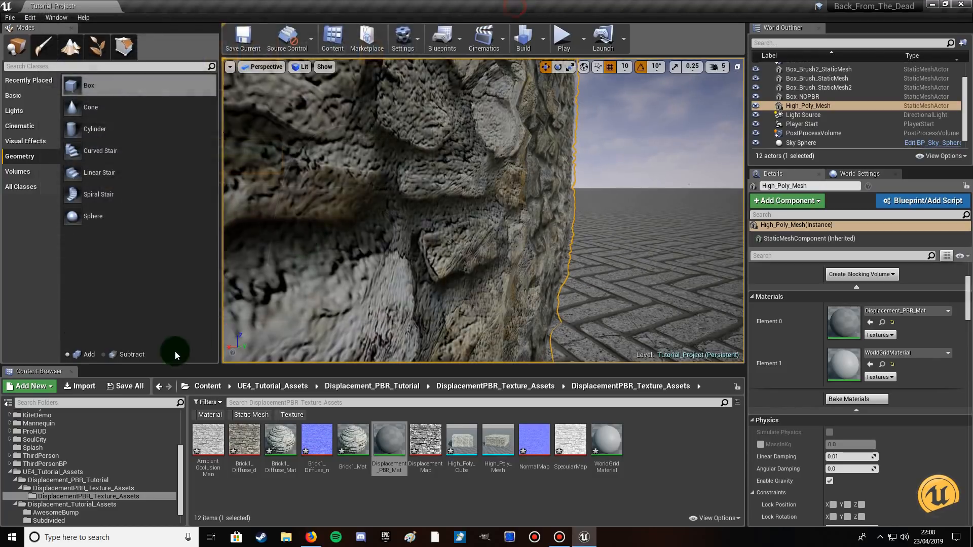
click(125, 386)
click(587, 361)
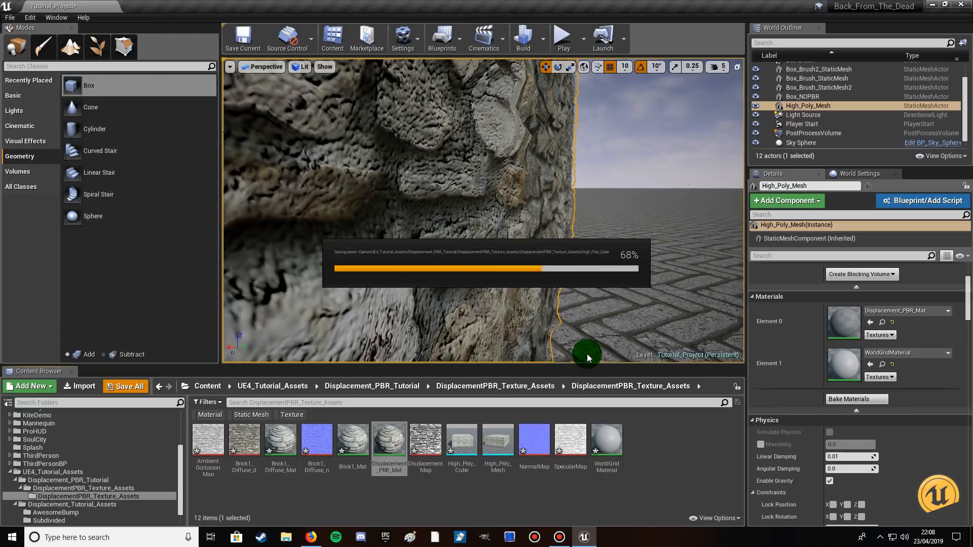
Play the level and walk up to and along the stone wall to examine its displacement from close and farther away.
click(563, 37)
click(396, 238)
key(w)
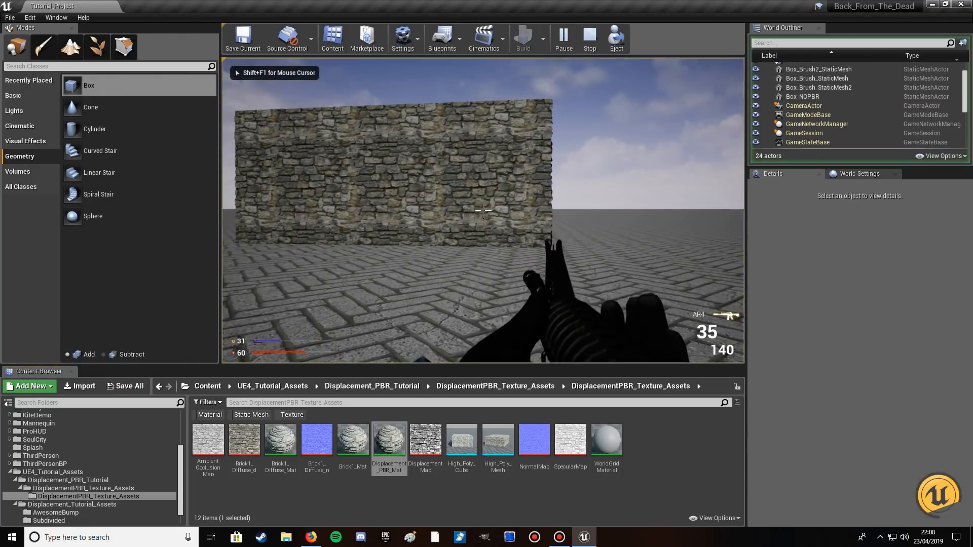
key(w)
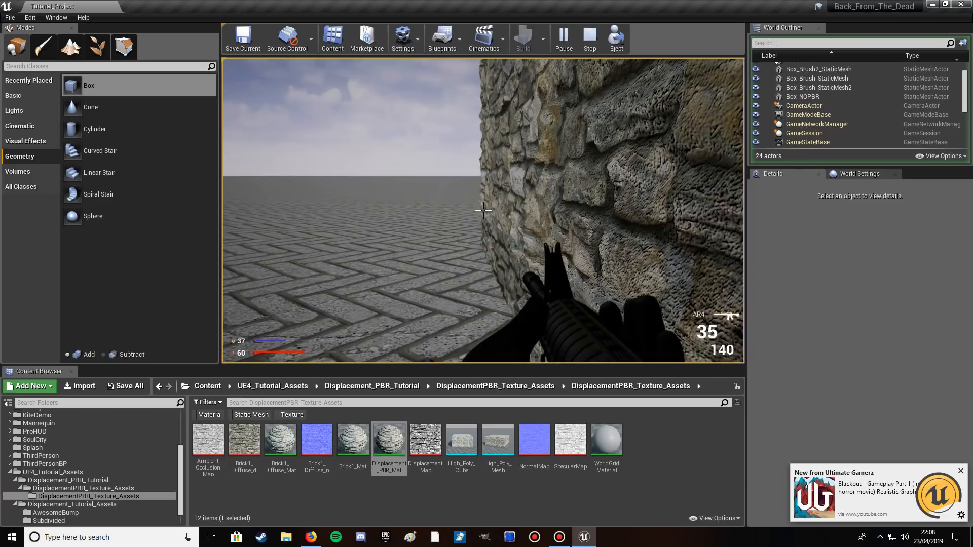
key(d)
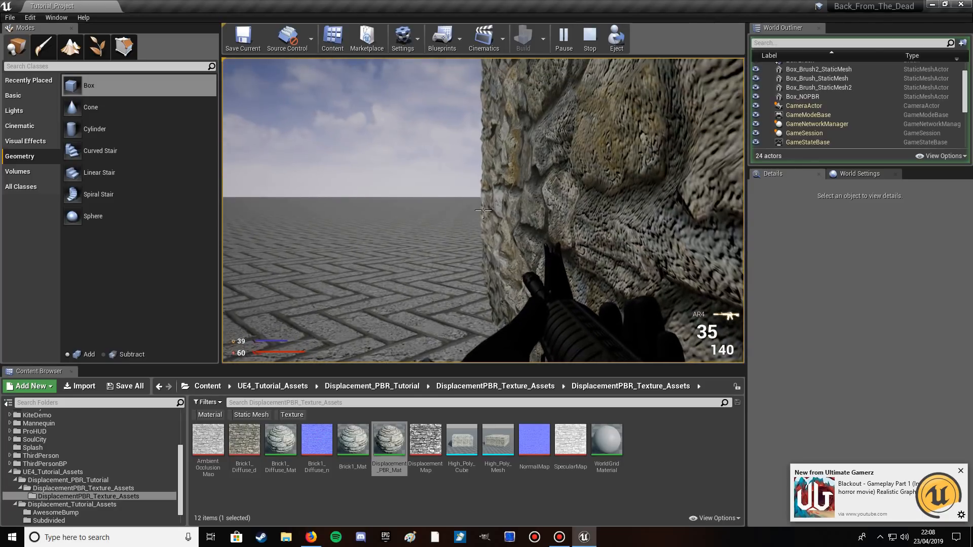
key(a)
key(d)
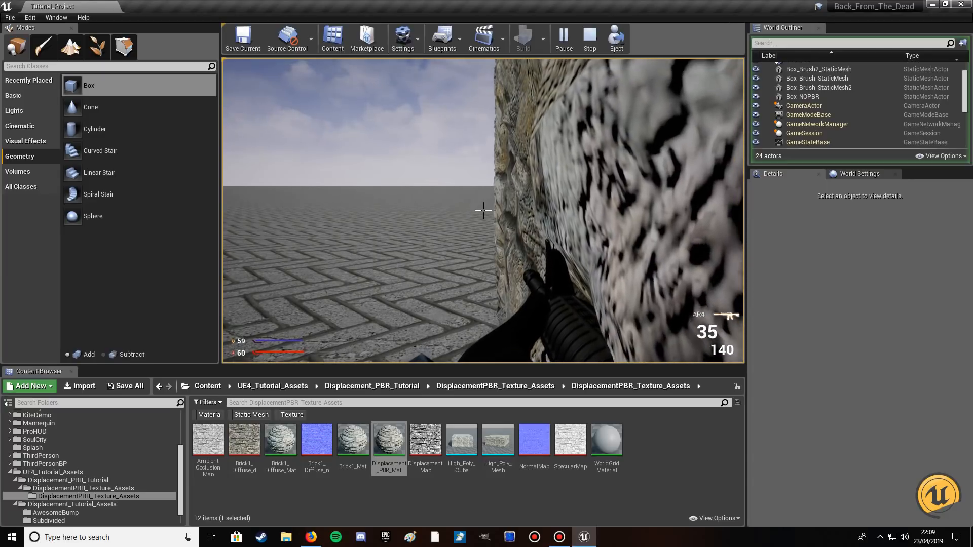
key(s)
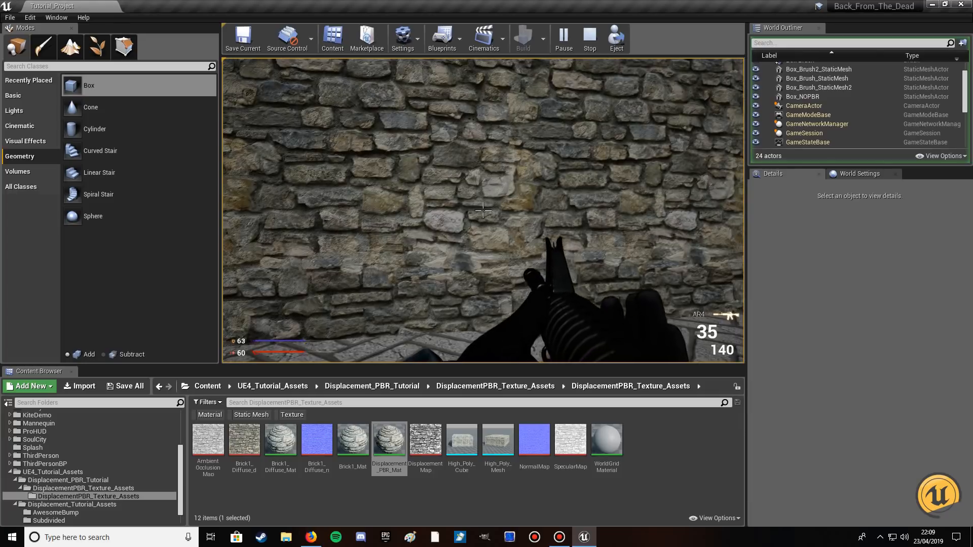
key(d)
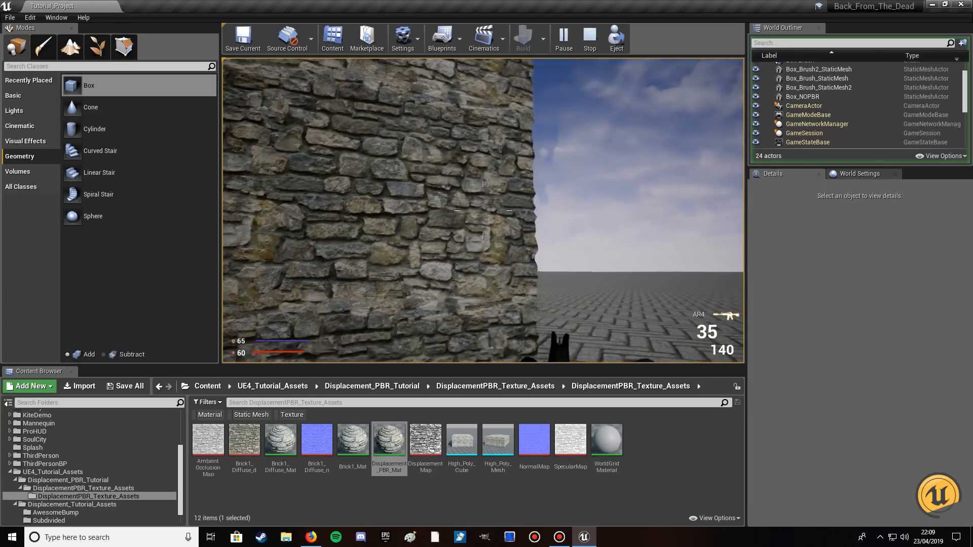